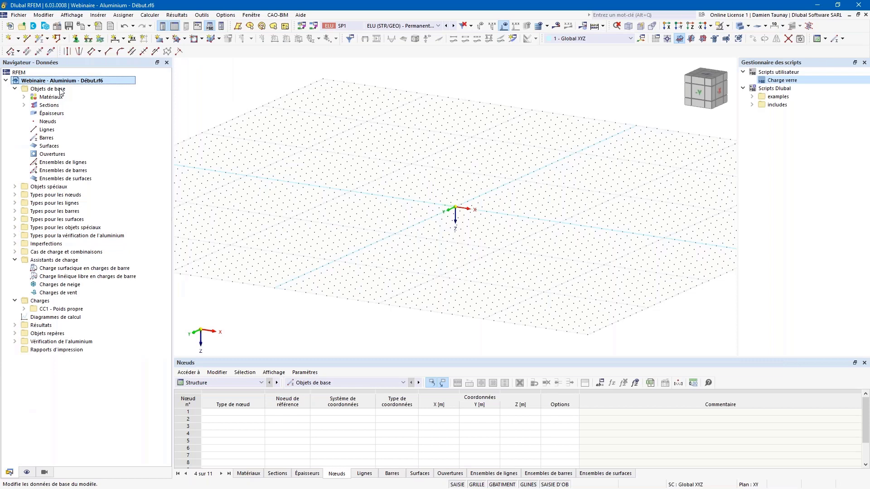
Step: Review the model's base data: add-on modules, standards including the aluminium design options, settings and model parameters
double_click(61, 90)
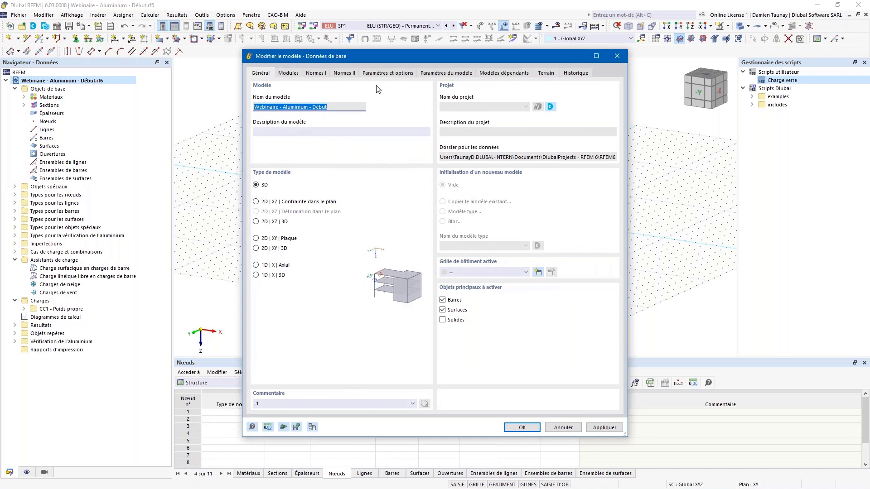
click(288, 73)
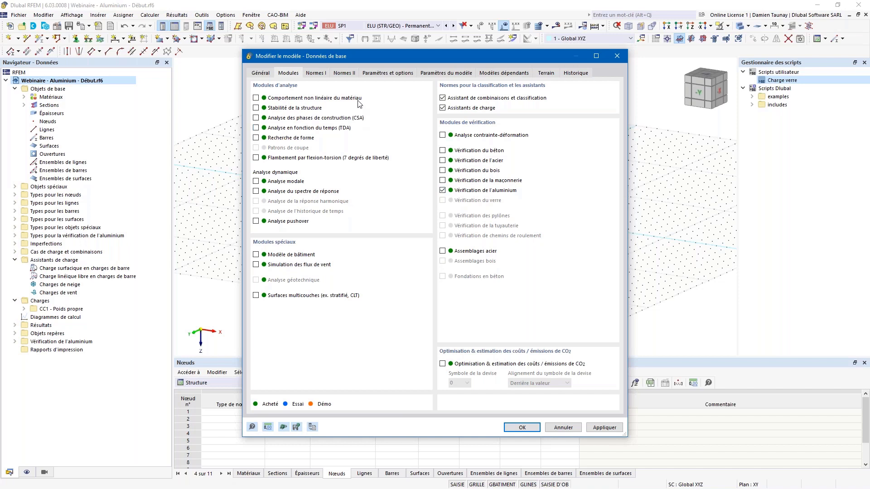
click(317, 73)
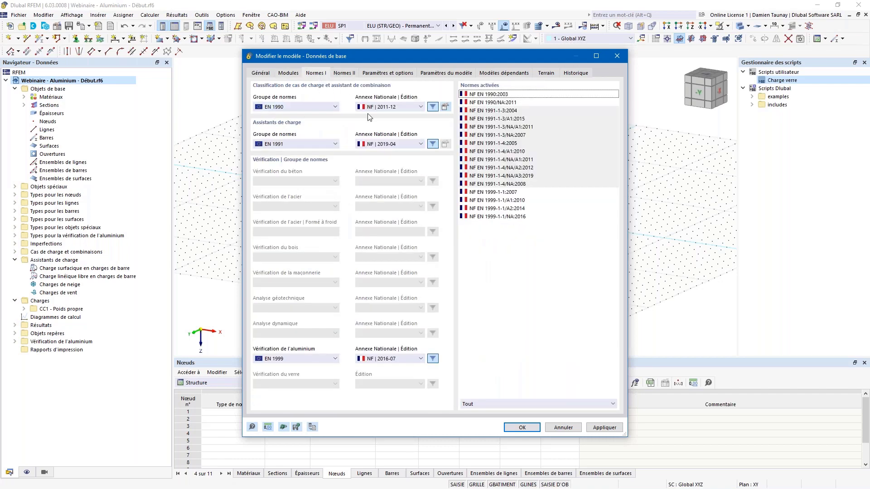
click(330, 108)
click(299, 107)
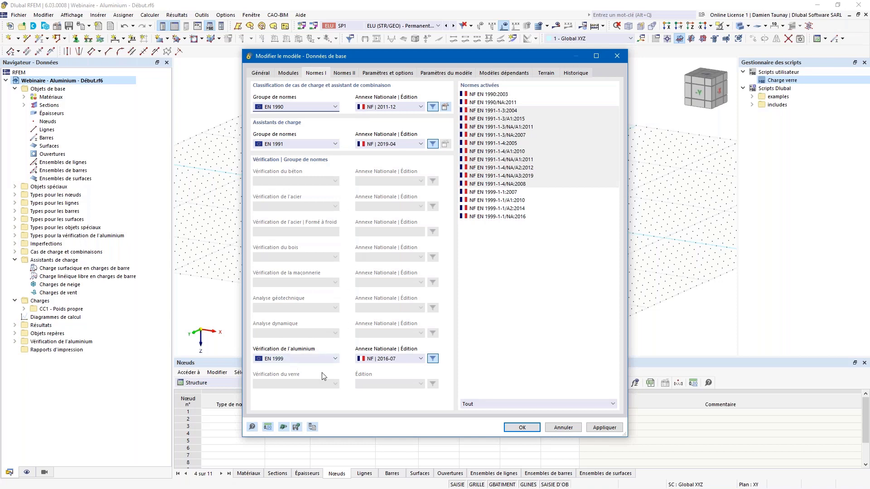
click(300, 358)
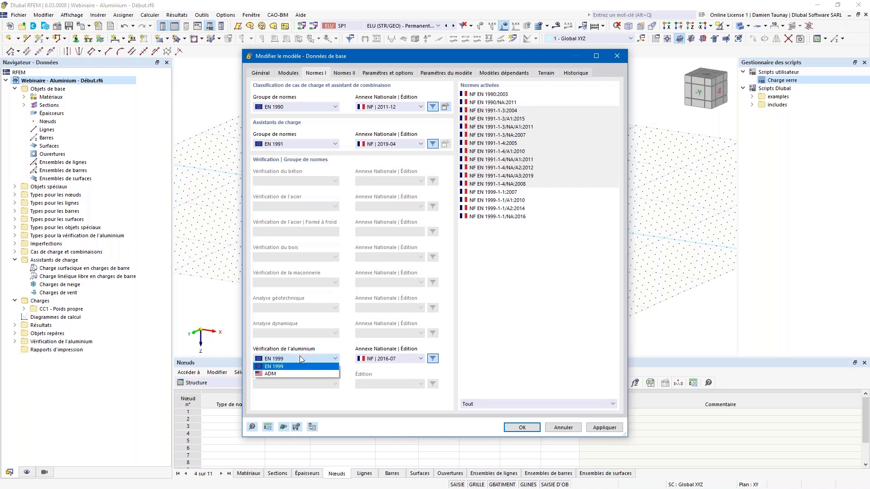
click(331, 346)
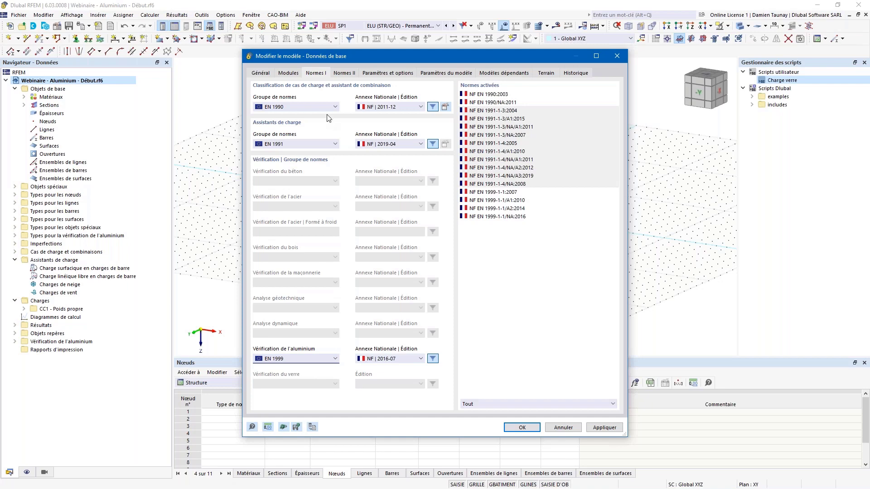
click(347, 75)
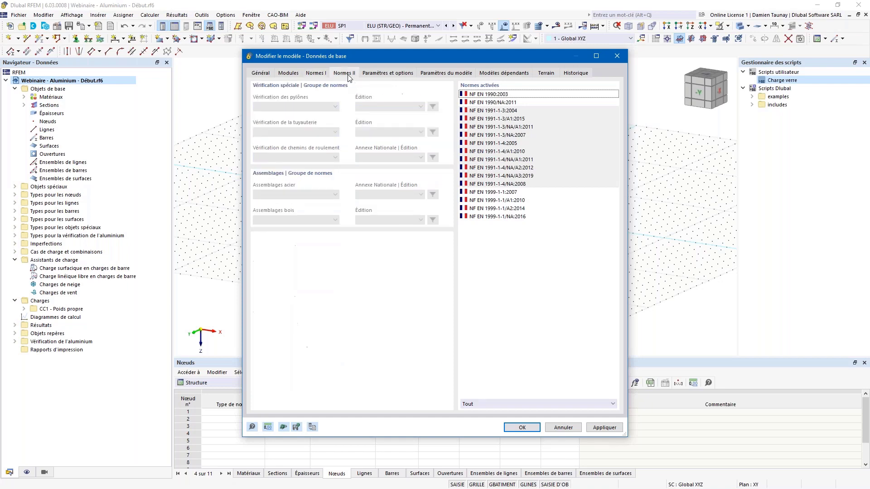
click(383, 74)
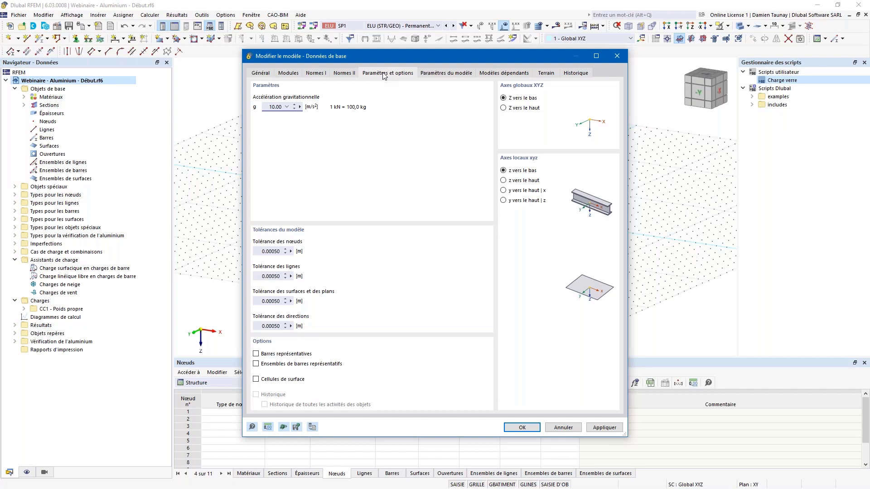
click(446, 73)
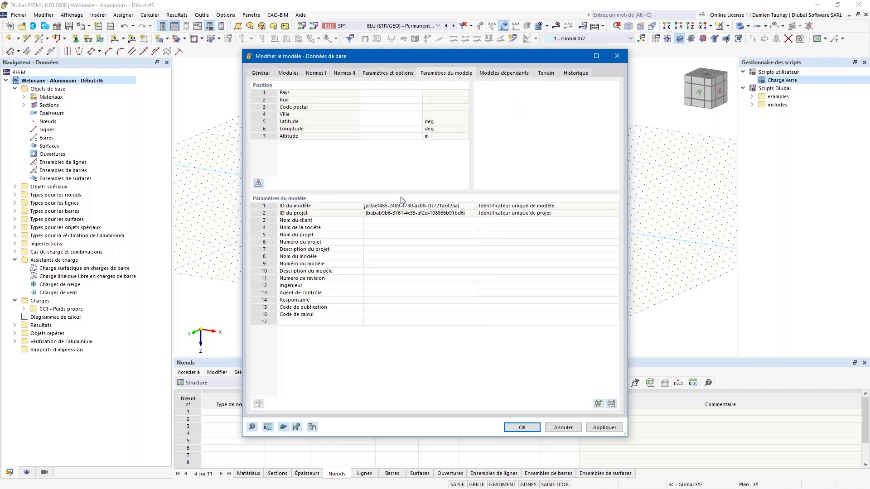
click(526, 428)
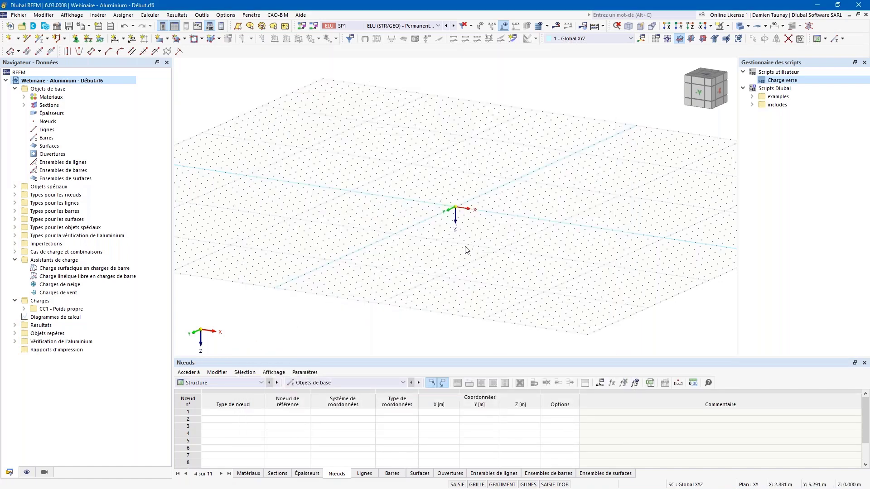
Step: Set the work plane to the global XZ plane
scroll(453, 258, down, 1)
scroll(434, 268, down, 1)
middle_drag(434, 268, 422, 277)
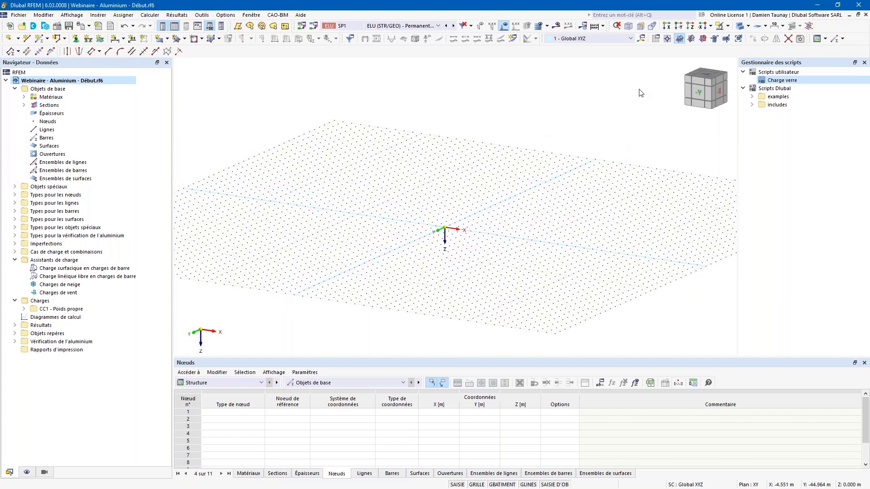
click(702, 39)
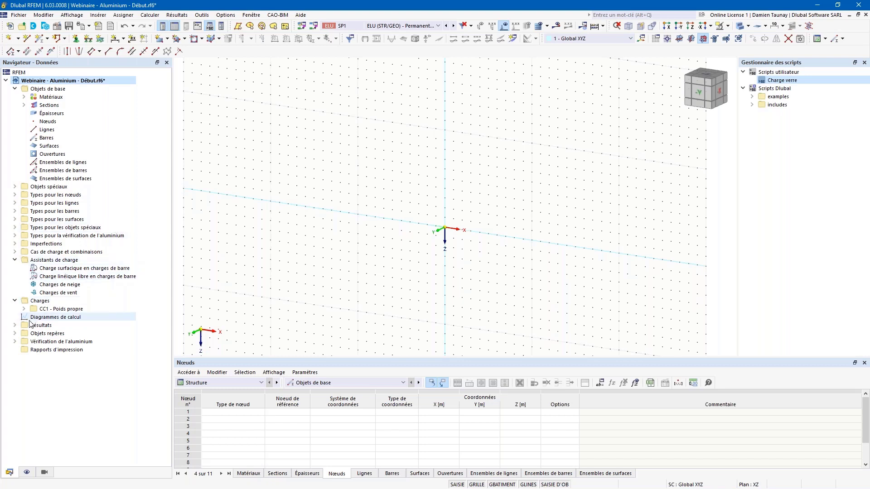
Step: Start a new building grid with X line coordinates 0 3*2.4 8.4 11.8 13 m and show its preview graphic
click(15, 334)
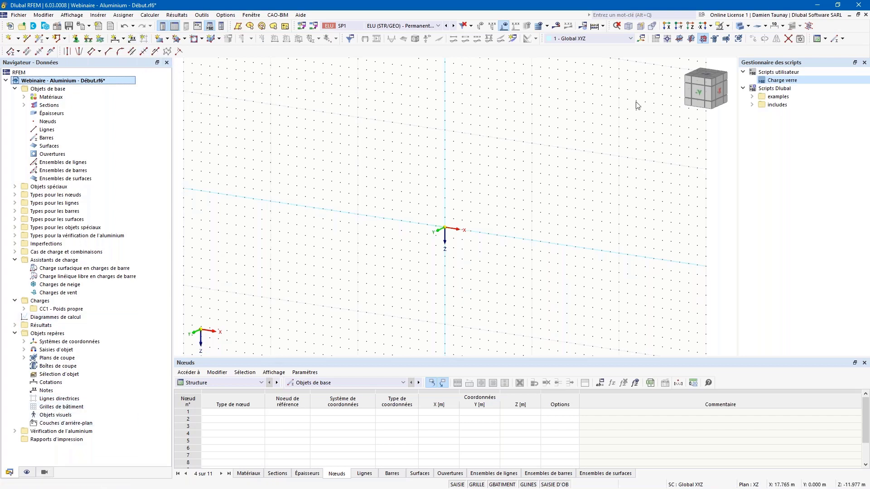
click(81, 407)
double_click(87, 401)
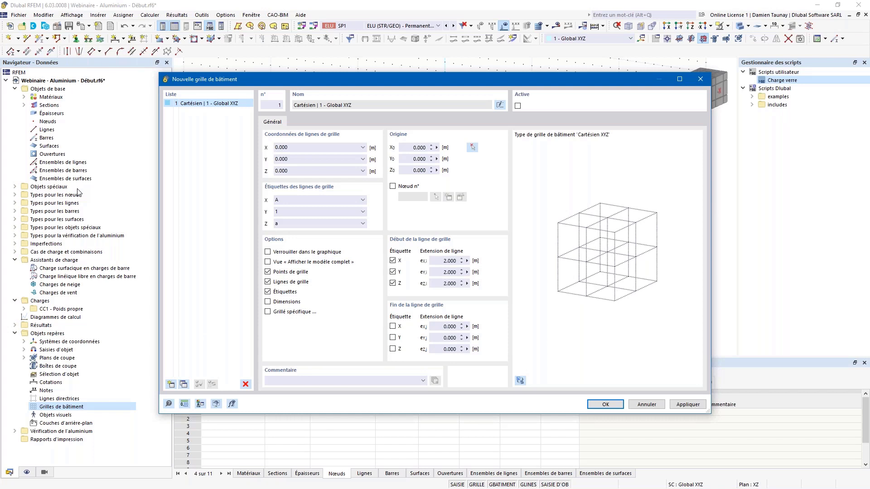
click(328, 148)
click(313, 146)
text(3*2.4 8.4 11.8 13)
click(523, 382)
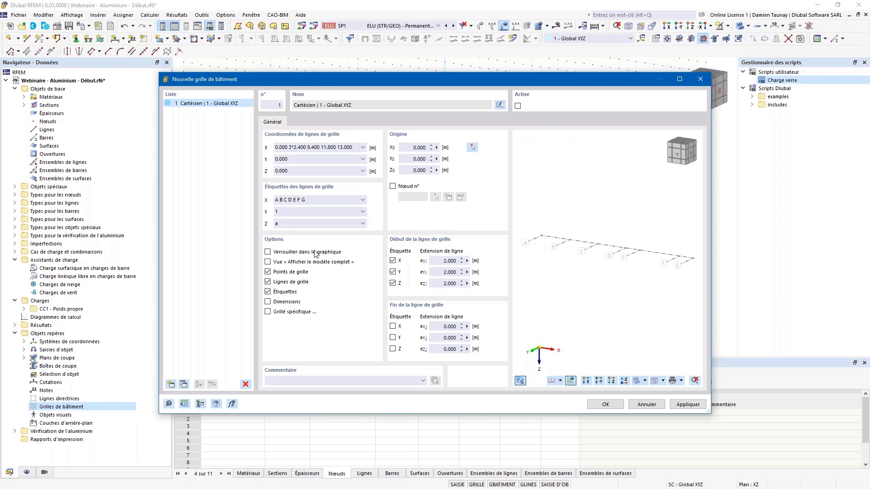
Step: Set the building grid's Z line coordinates to 0 -0.65 -3.55 -4.9 -7.15 -7.8 m and check the preview
click(290, 171)
double_click(290, 172)
text(0 -0.65 -3.55 -4.9 -)
text(7.15 -7.8)
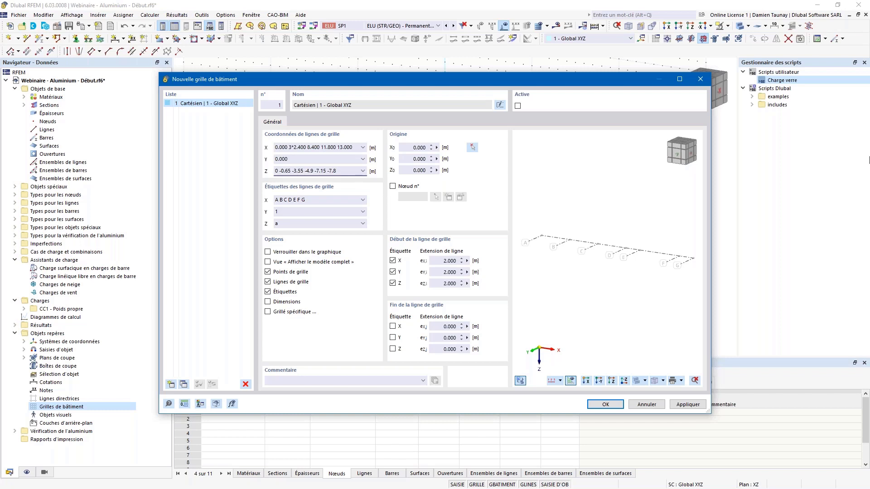
click(589, 281)
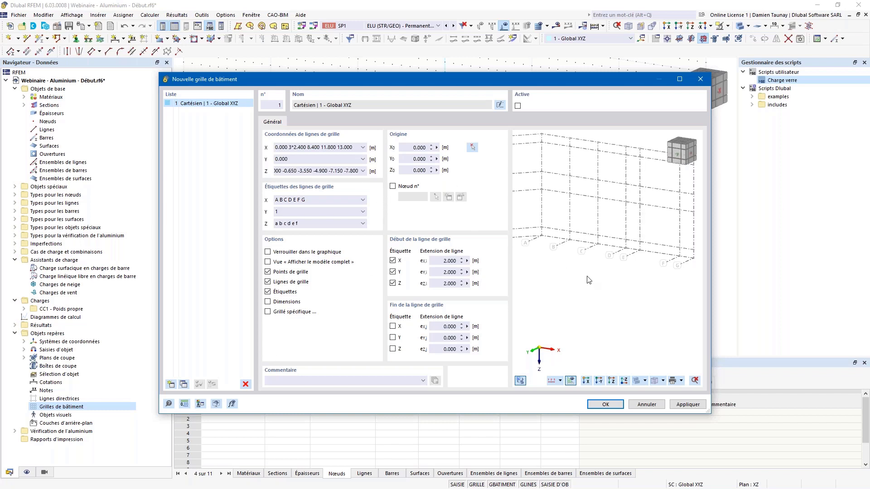
middle_drag(579, 275, 582, 296)
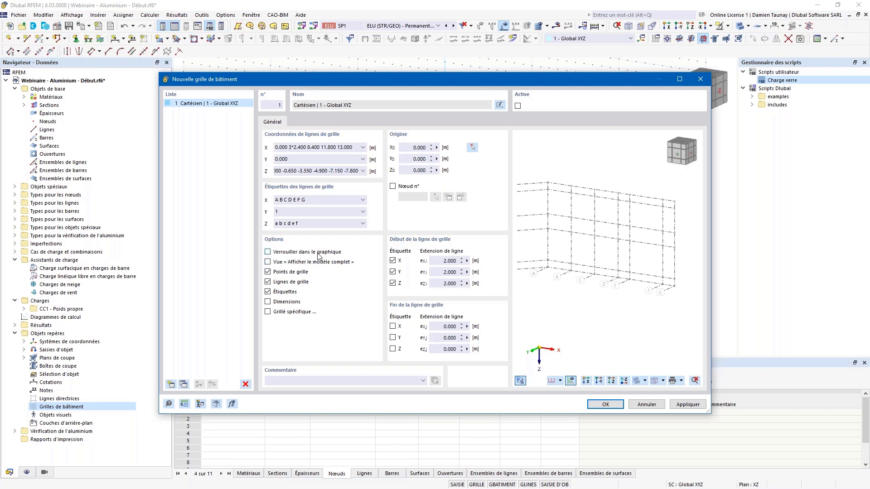
Step: Lock the building grid in the graphic and create it in the model
mouse_move(275, 80)
mouse_down()
mouse_move(301, 162)
mouse_move(282, 70)
mouse_up()
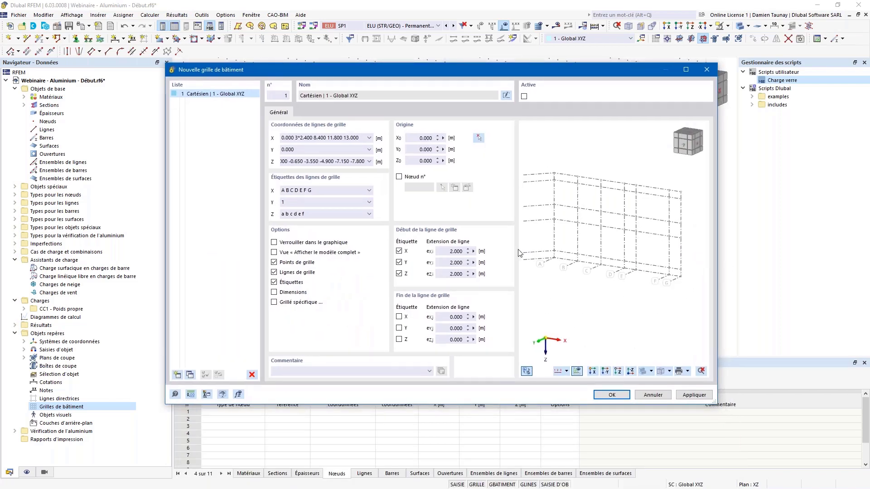
click(274, 243)
click(619, 397)
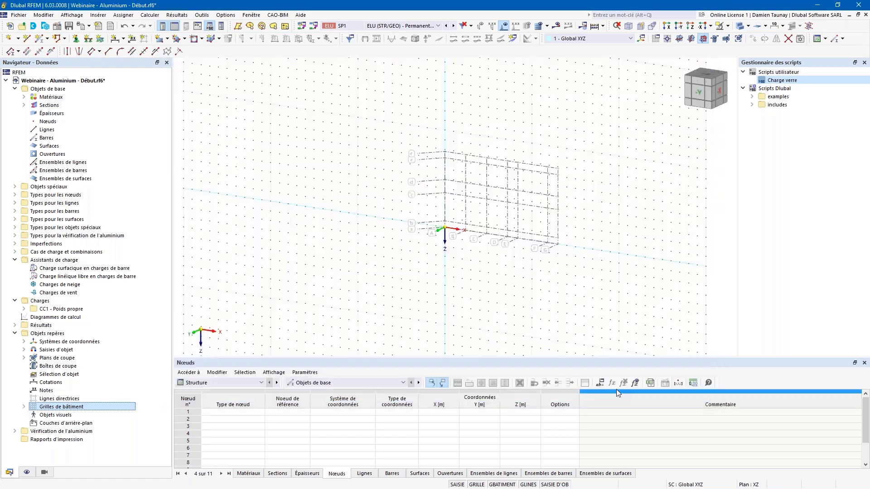
scroll(503, 205, up, 5)
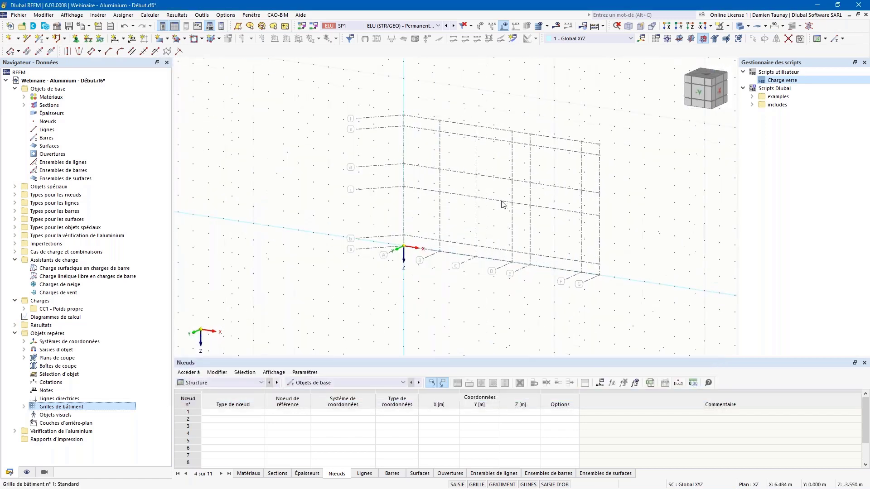
ctrl+middle_drag(472, 288, 404, 281)
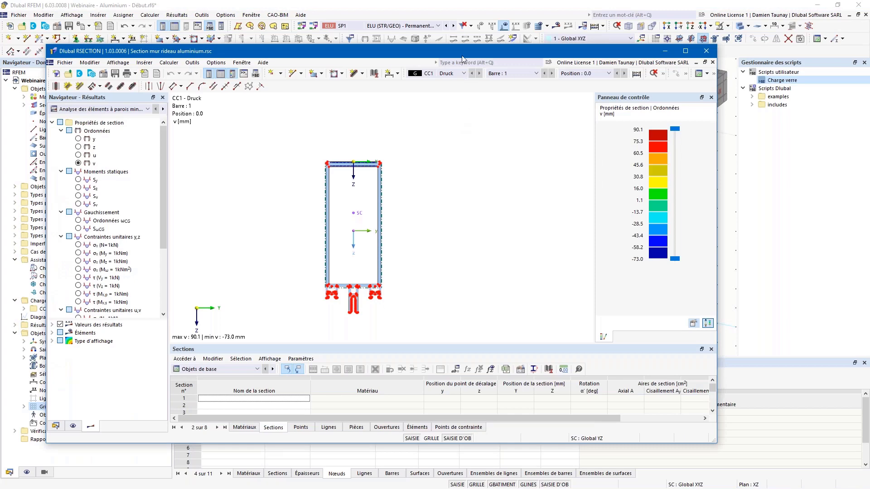
Step: Return from RSECTION to the RFEM model and list its defined materials and sections
click(461, 7)
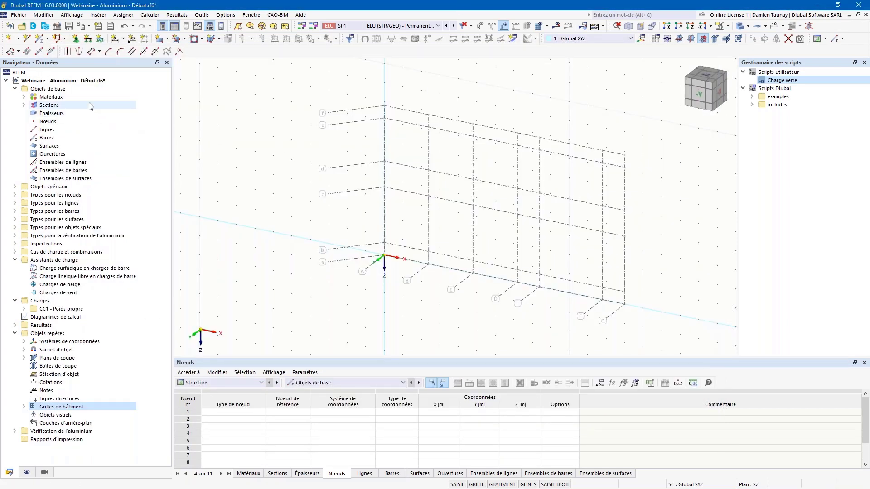
click(24, 105)
click(24, 97)
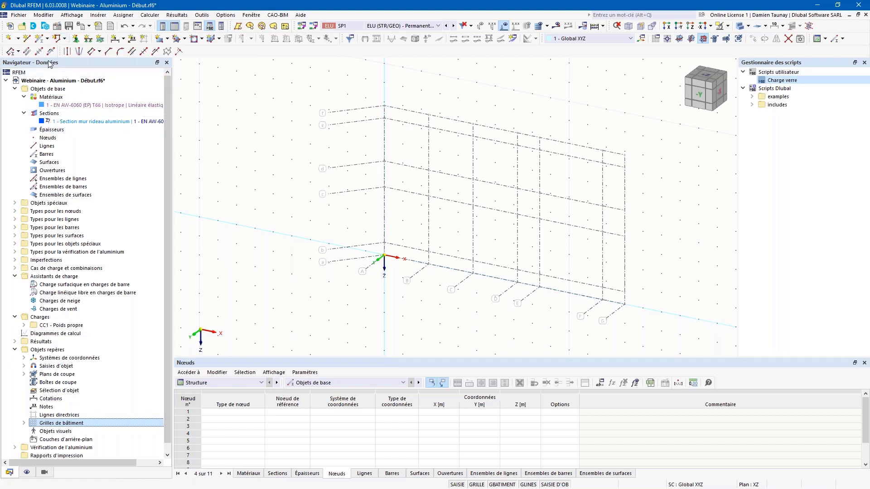
Step: Start a new member and view "Section mur rideau aluminium" among the RSECTION files in the section library without importing it
click(40, 39)
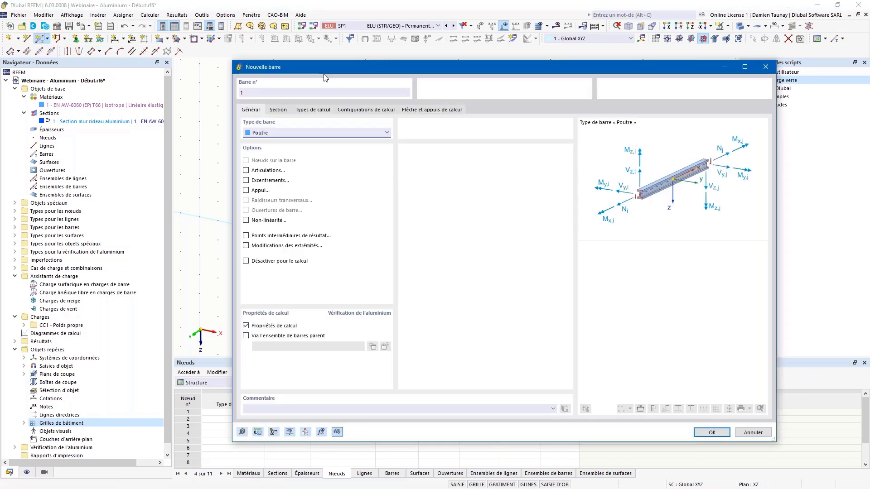
click(279, 110)
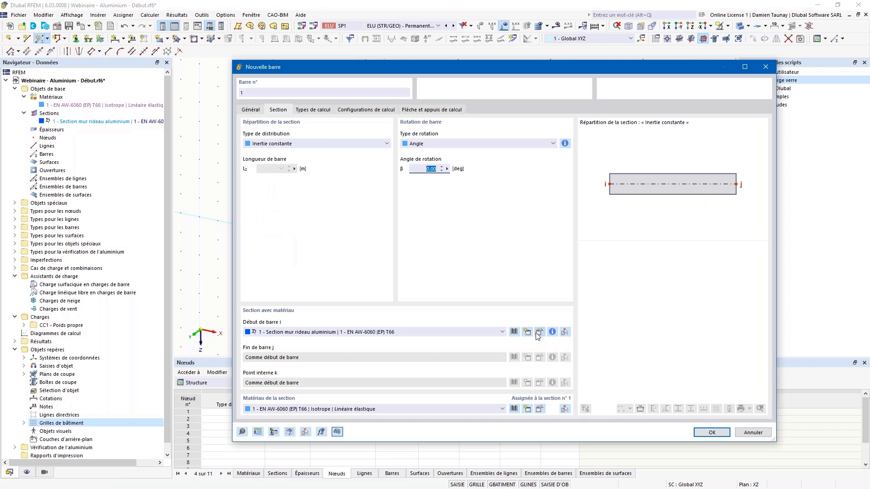
click(514, 332)
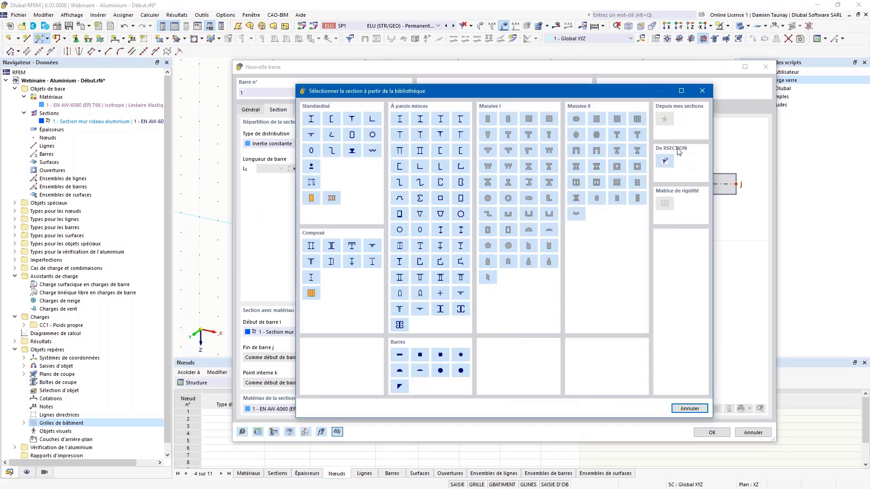
click(665, 165)
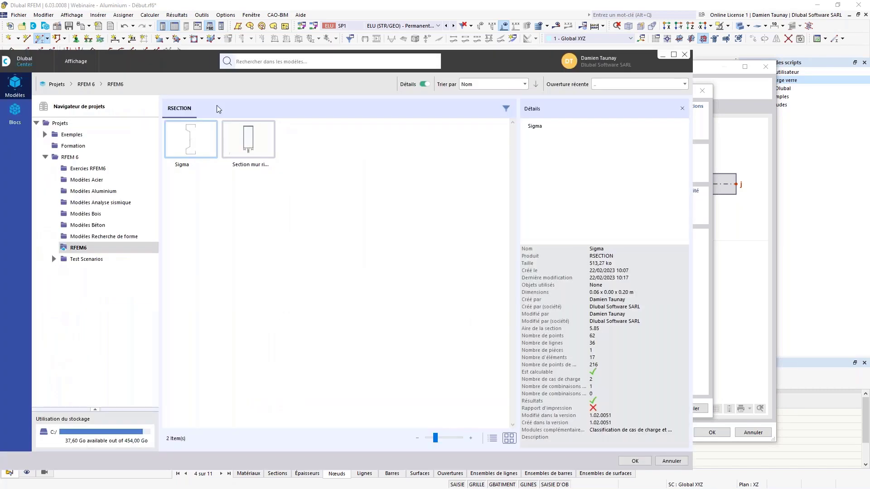
drag(163, 61, 214, 53)
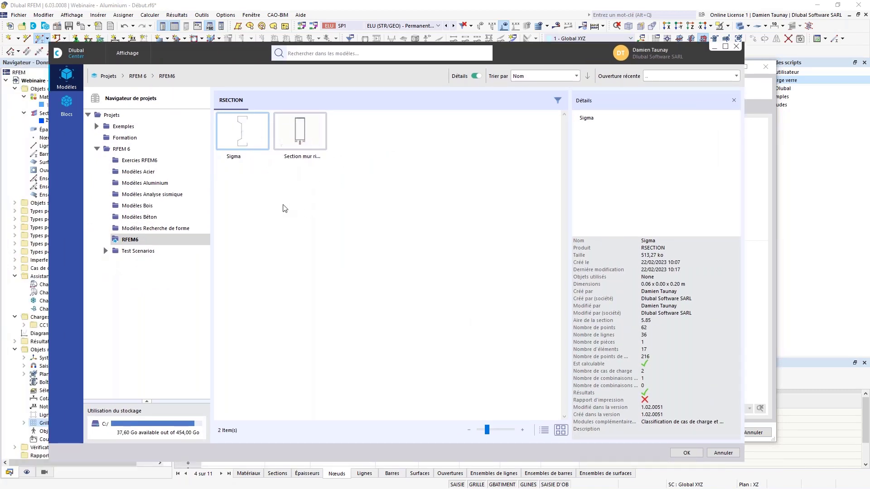
click(308, 140)
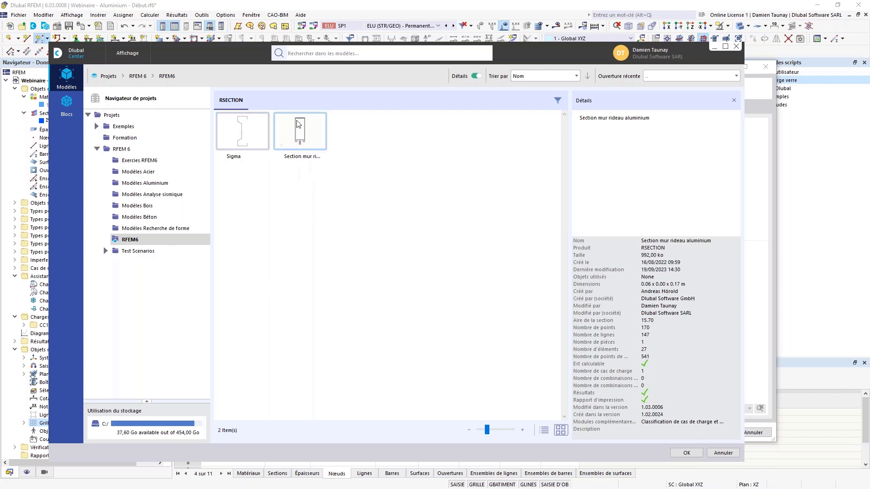
click(737, 48)
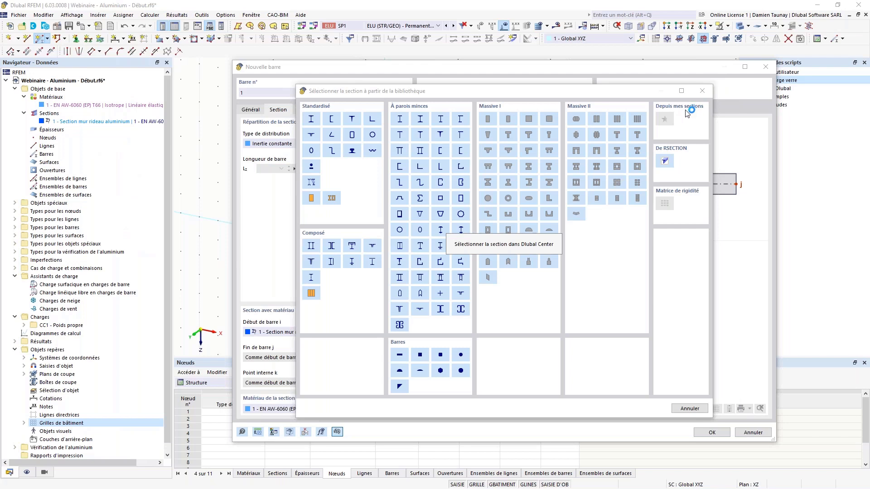
click(700, 92)
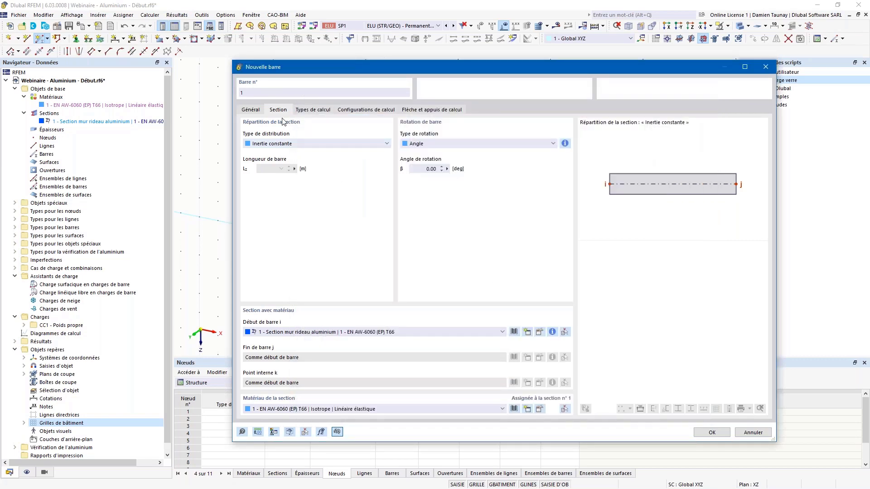
Step: Open the member's RSECTION section and review its section values, statics, points, lines, parts, openings, stress points and EN 1999 subpanels
click(536, 334)
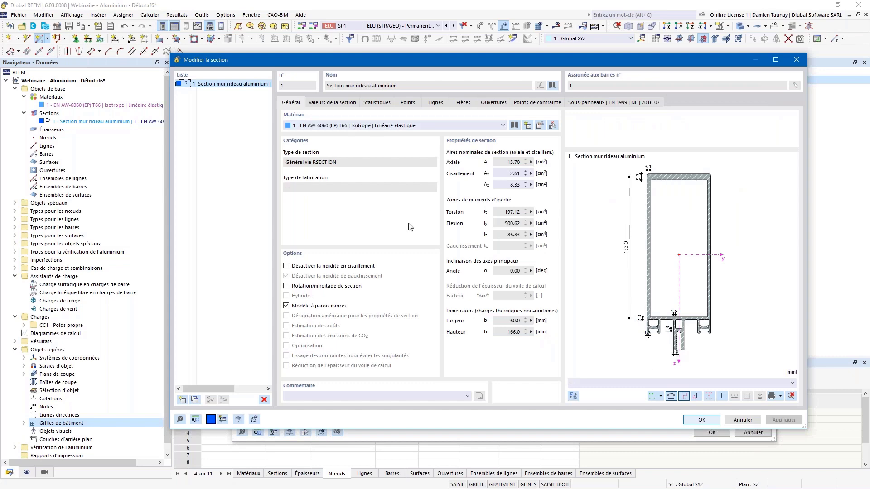
click(347, 106)
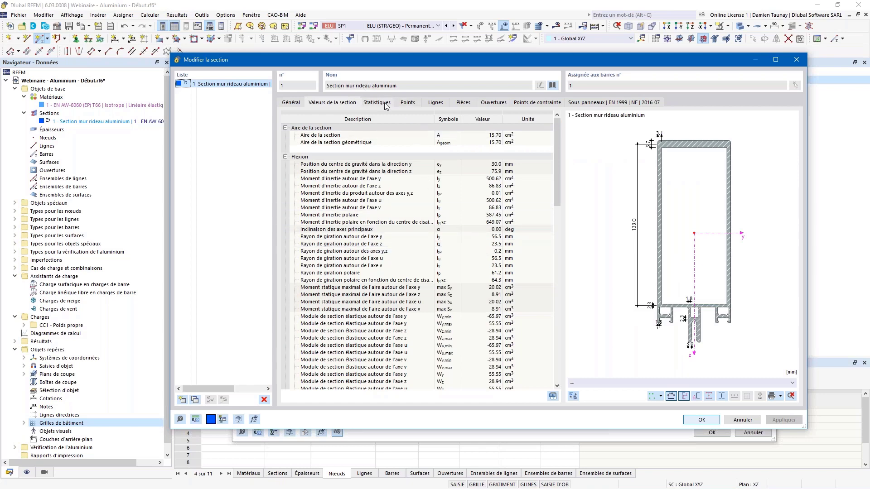
click(386, 104)
click(408, 102)
click(436, 102)
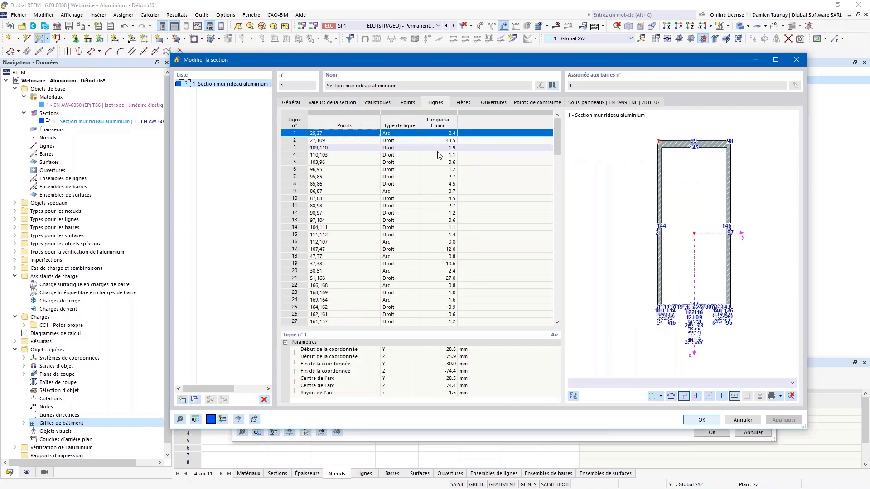
click(463, 103)
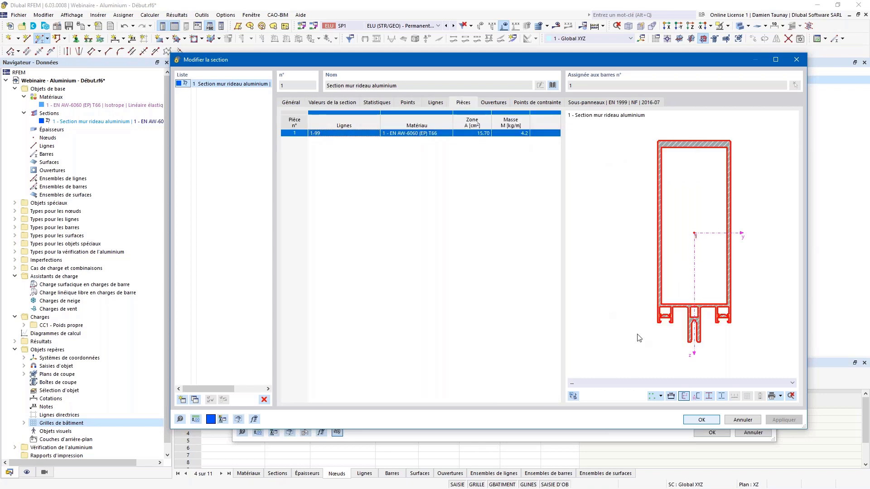
click(493, 102)
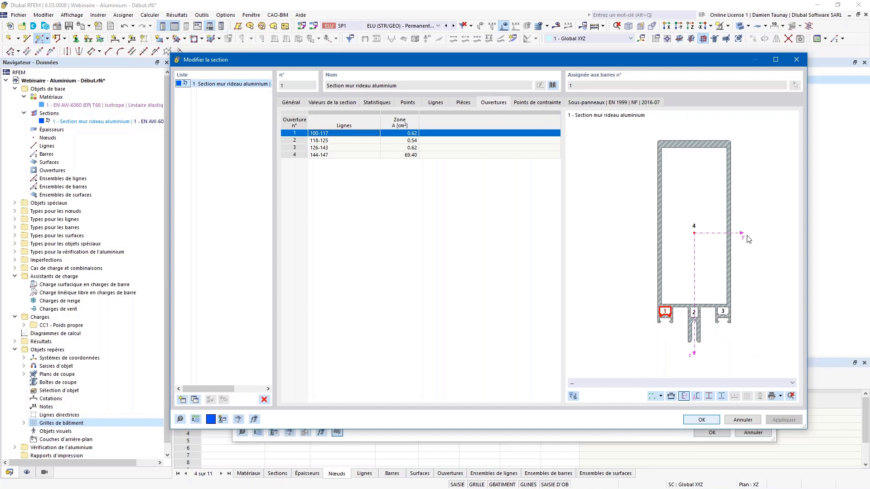
click(526, 104)
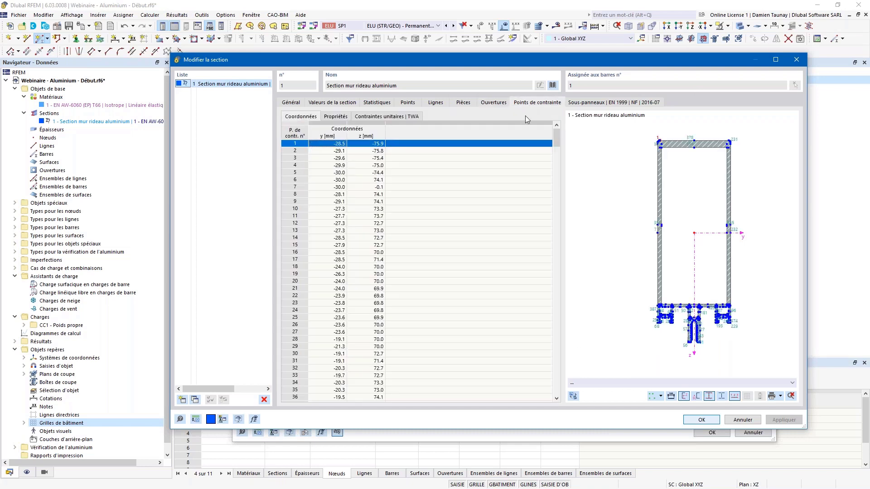
click(590, 103)
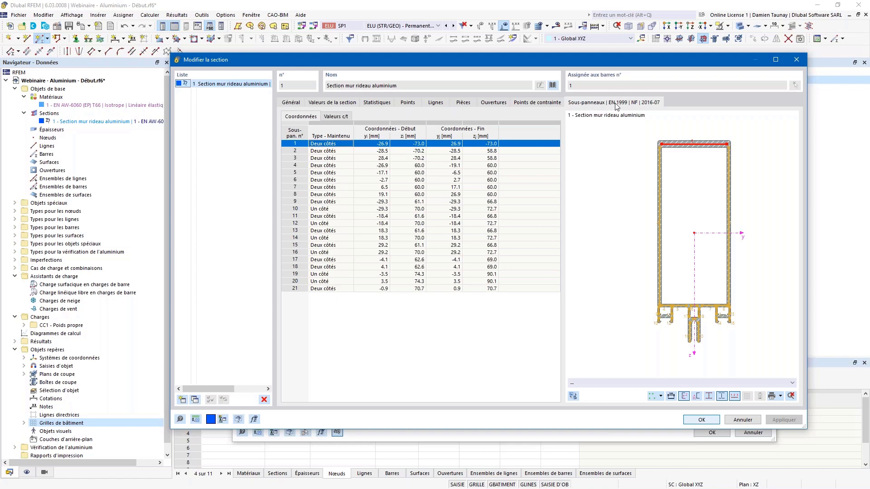
click(701, 419)
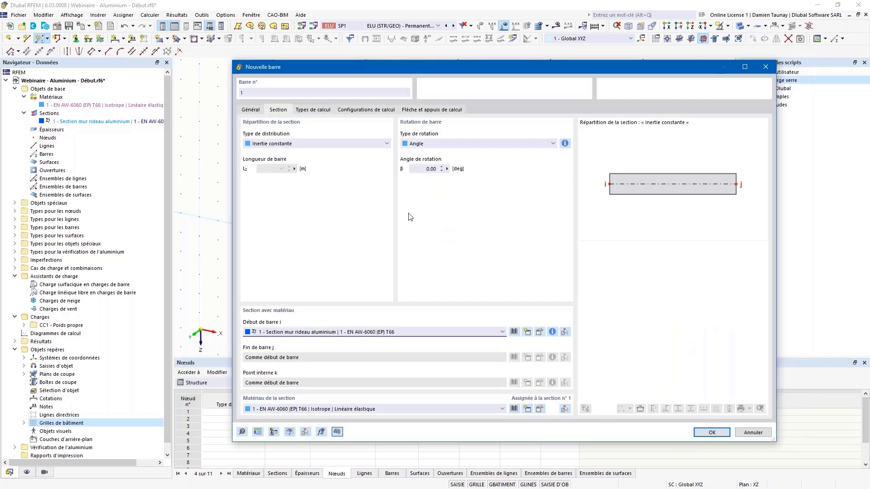
Step: Set the new member's rotation angle to -90° and accept the member settings for placement
click(251, 109)
click(278, 109)
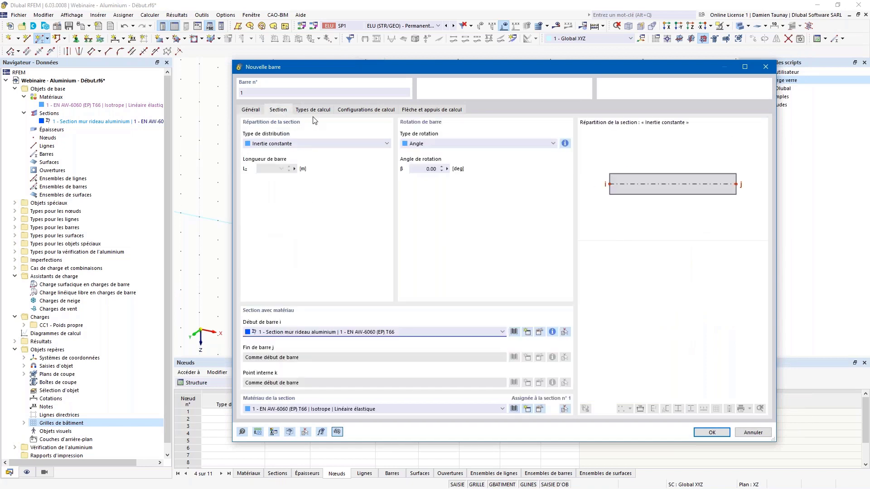
click(312, 110)
click(277, 110)
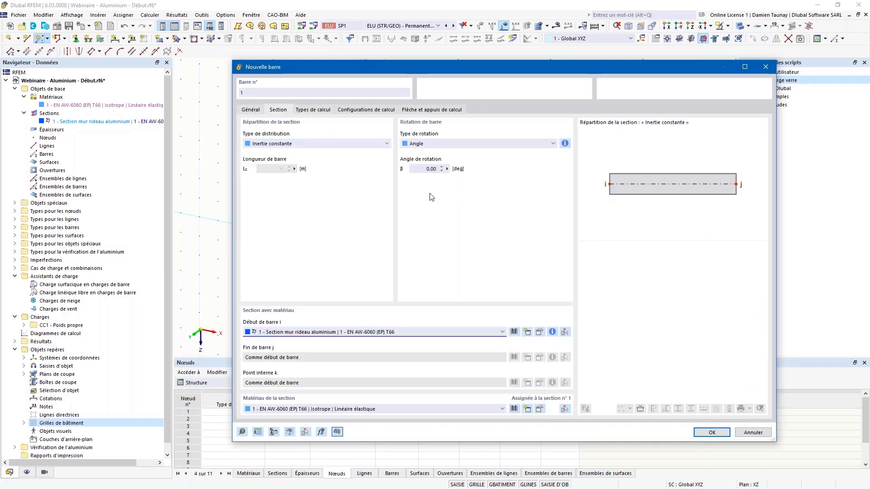
click(434, 169)
text(-90)
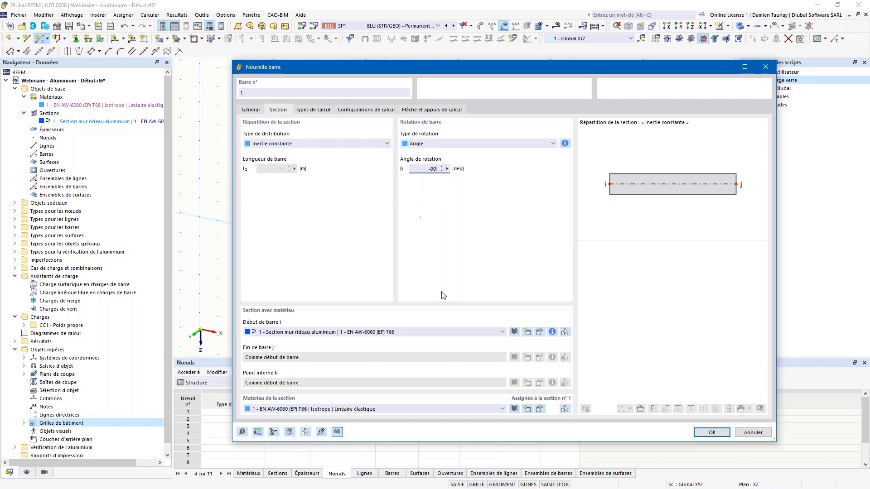
click(711, 432)
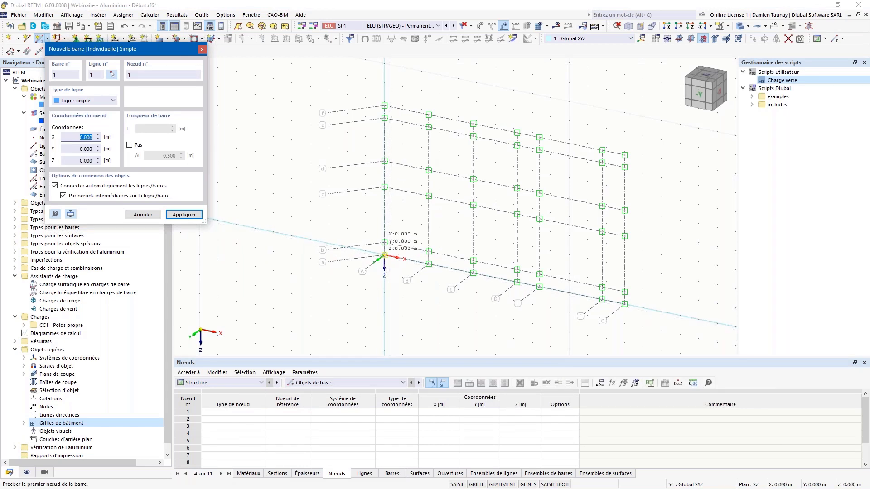
Step: Draw vertical members from Z 0 to -7.8 m on grid axes A, B and C, at X 0, 2.4 and 4.8 m
click(384, 255)
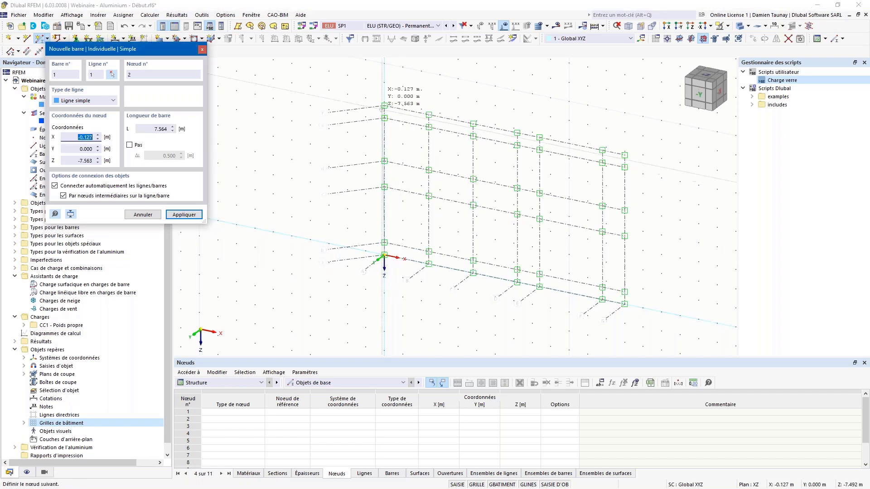
click(424, 149)
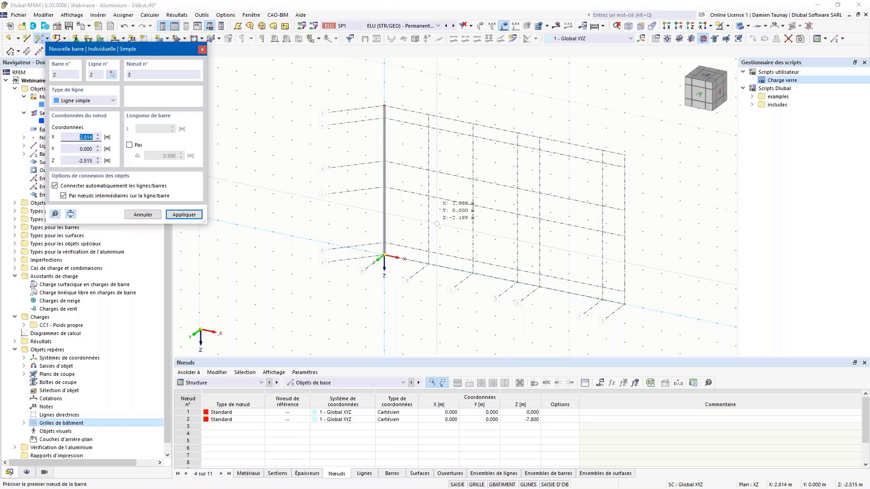
click(428, 115)
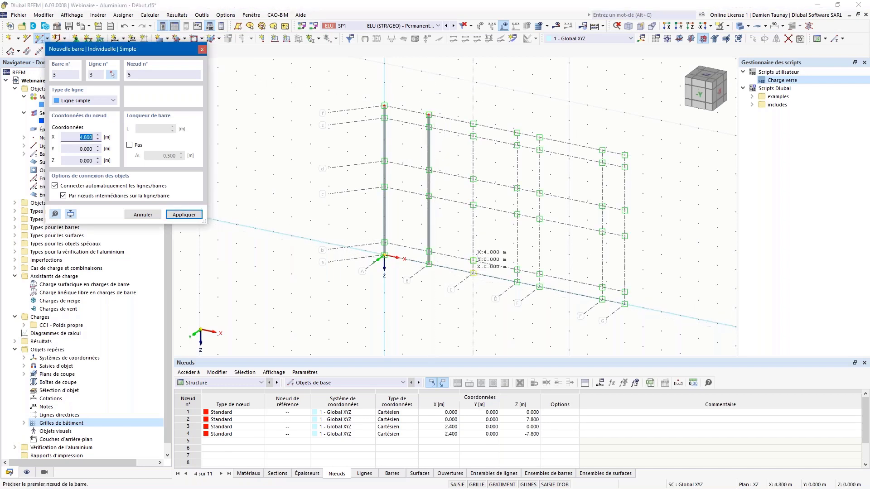
click(473, 273)
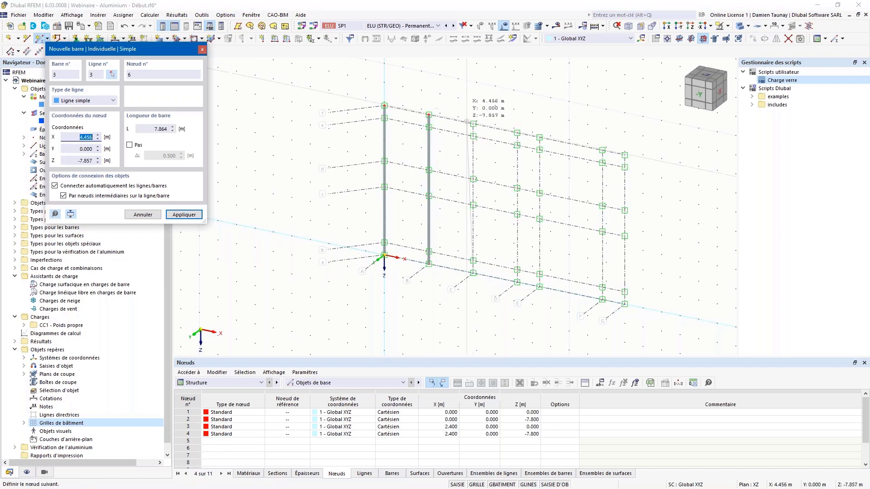
click(473, 123)
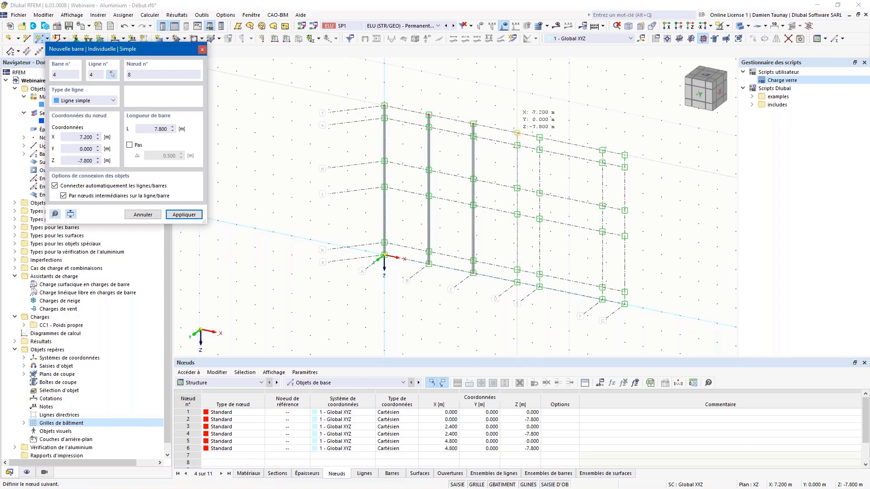
Step: Draw full-height vertical members on grid axes D, E, F and G, and finish member placement
click(516, 134)
click(539, 287)
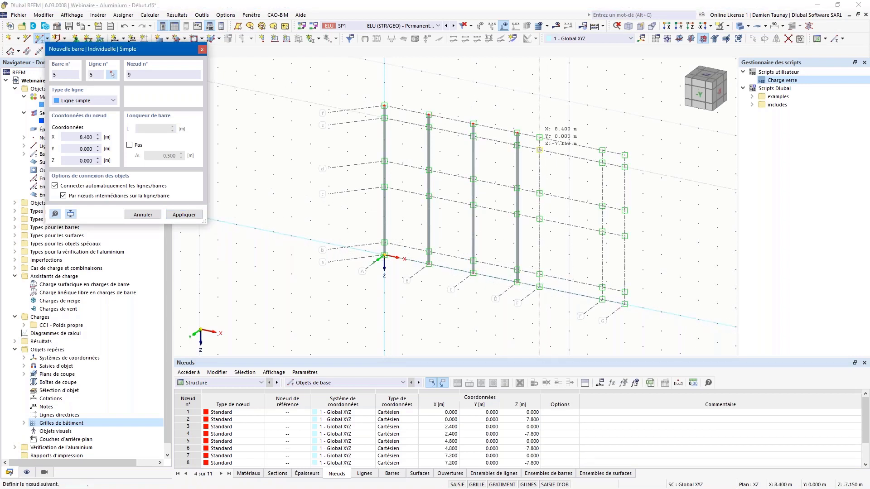
click(539, 138)
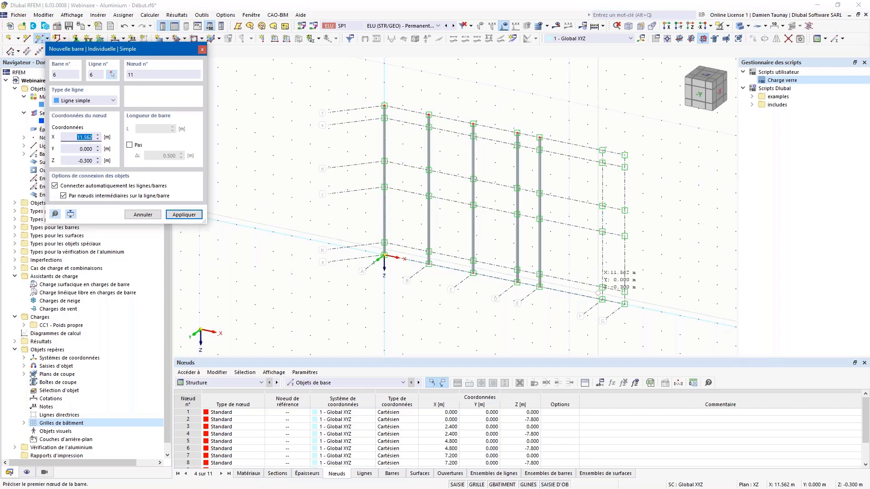
key(Return)
key(Return)
click(619, 168)
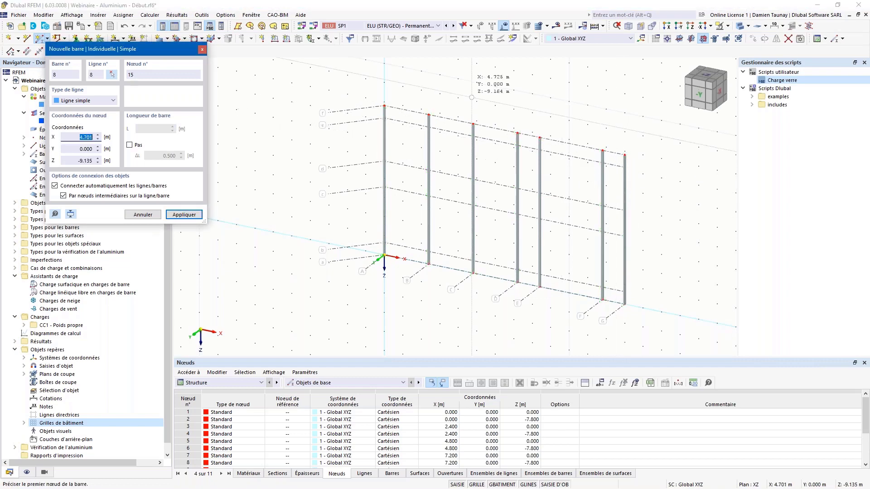
key(Escape)
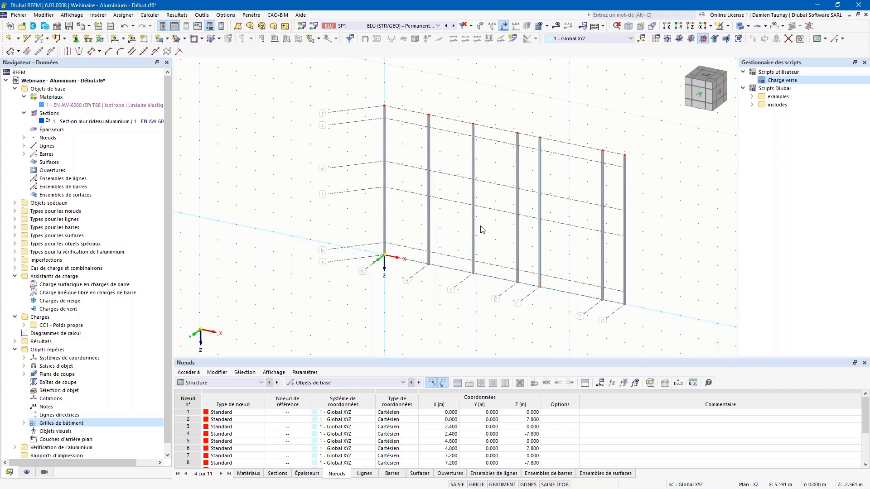
Step: Switch automatic connection of lines and members off and on again, and check the option's state
scroll(484, 230, up, 1)
middle_drag(518, 236, 486, 238)
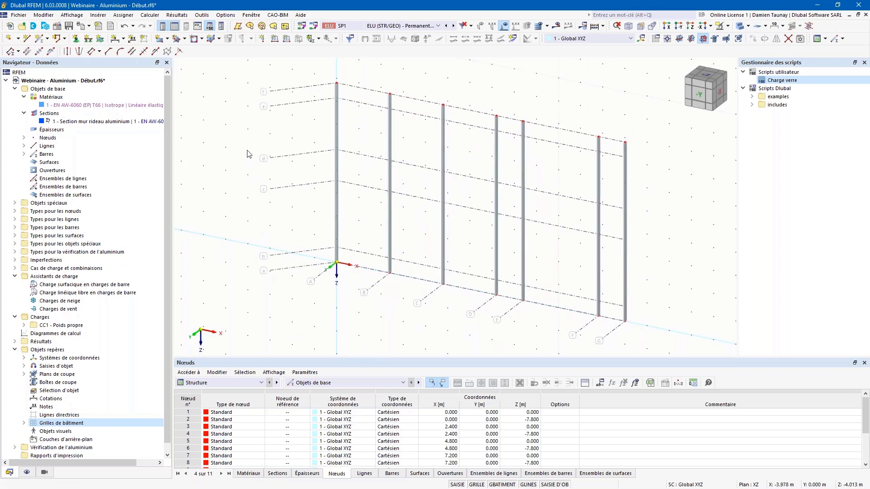
right_click(231, 149)
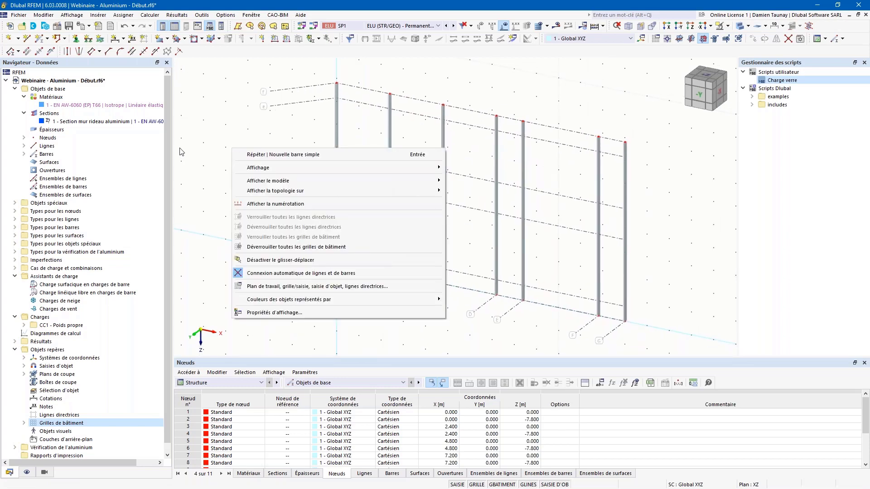
right_click(194, 138)
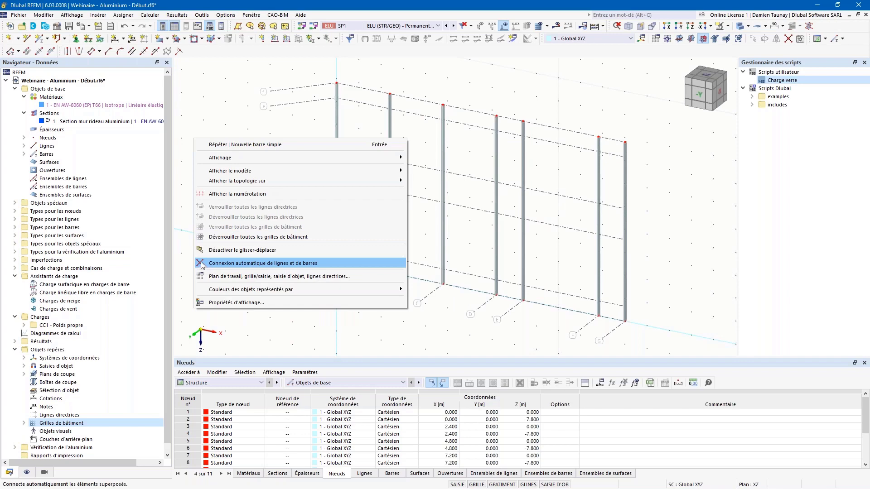
click(201, 264)
right_click(228, 182)
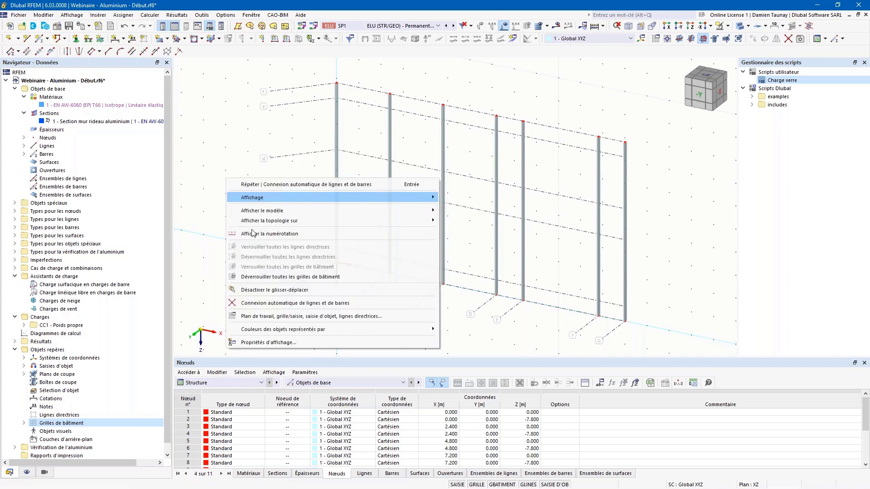
click(235, 303)
right_click(240, 146)
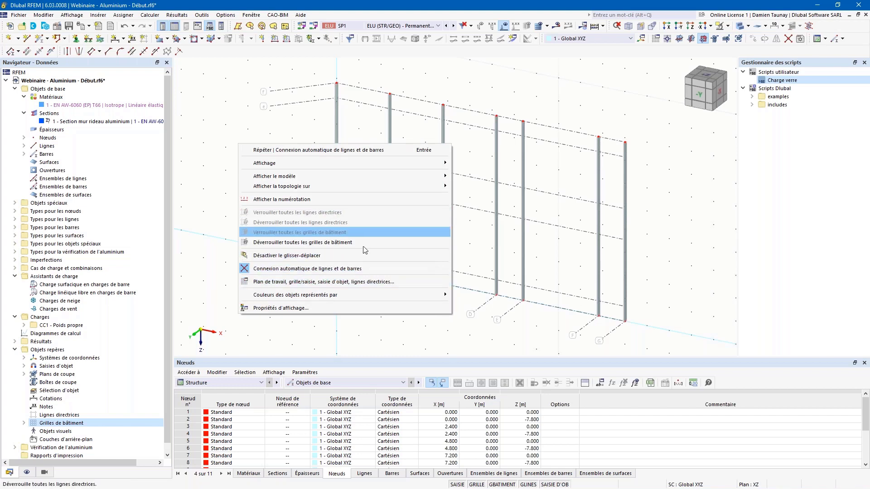
click(479, 240)
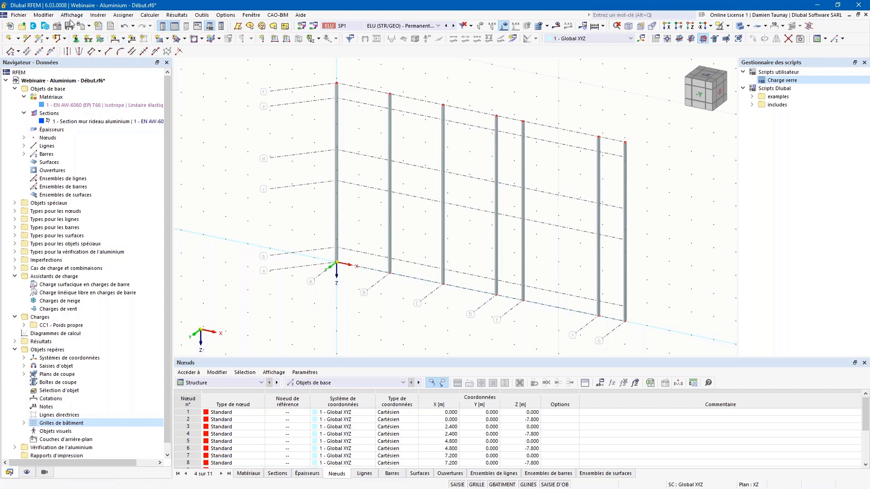
Step: Start a new member with the aluminium section and draw horizontal members from axis A to G at Z 0 and -0.65 m
click(41, 38)
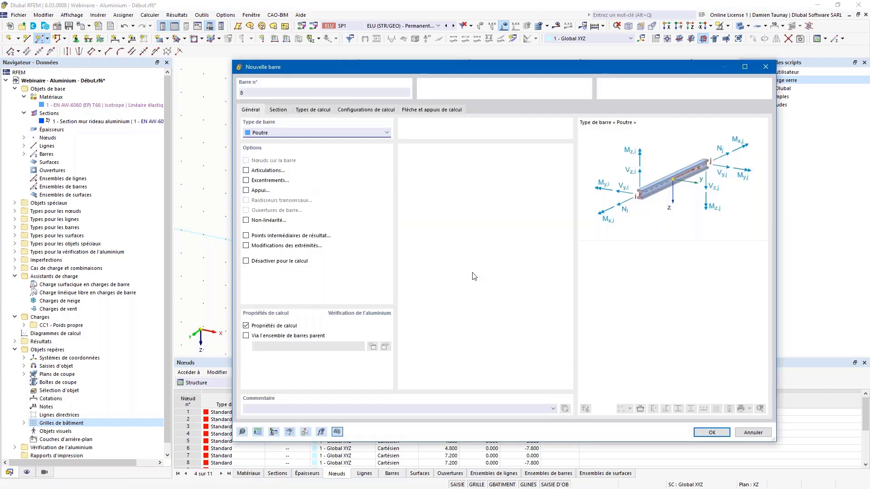
click(278, 110)
click(711, 433)
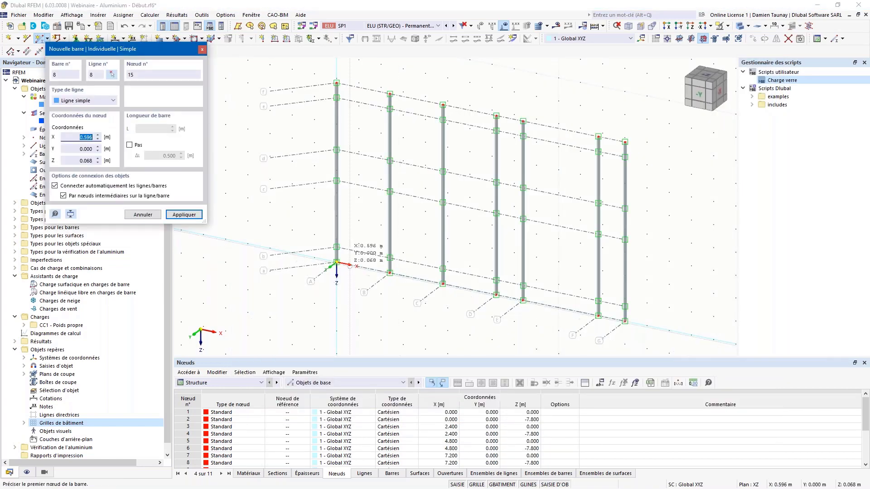
click(625, 321)
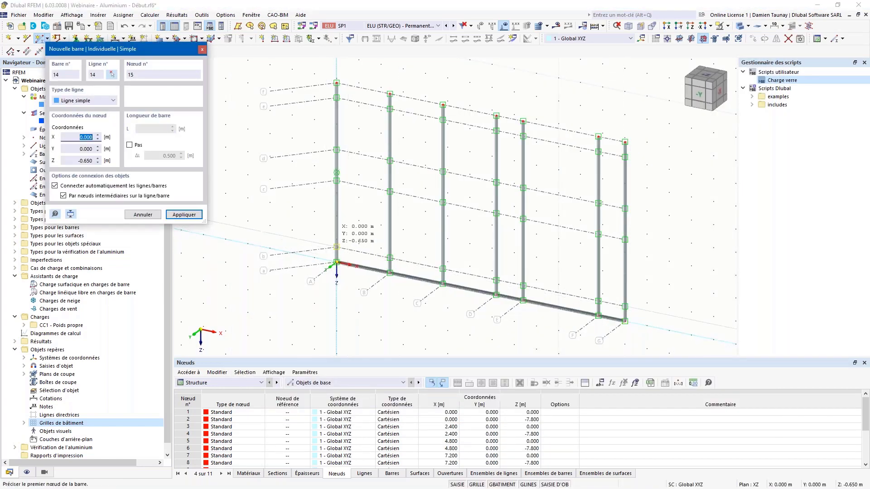
click(336, 247)
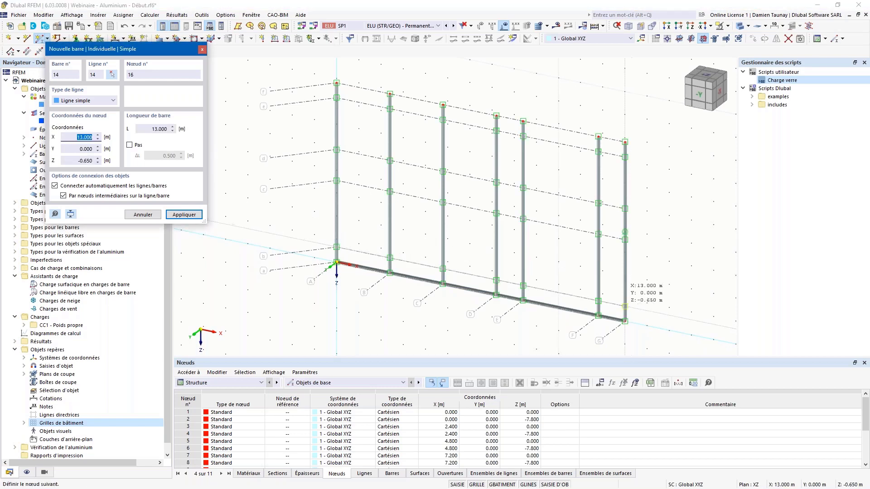
click(625, 307)
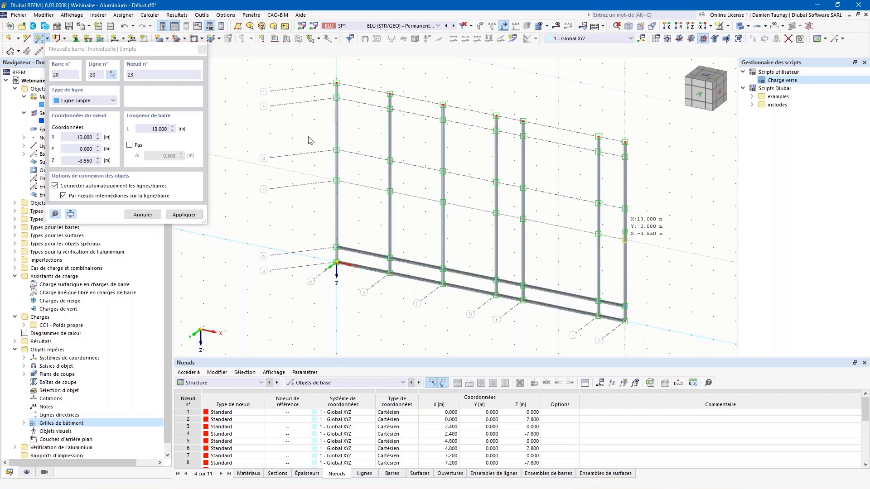
Step: Draw horizontal members from axis A to G at Z -3.55, -4.9, -7.15 and -7.8 m, and finish member placement
click(625, 239)
click(331, 147)
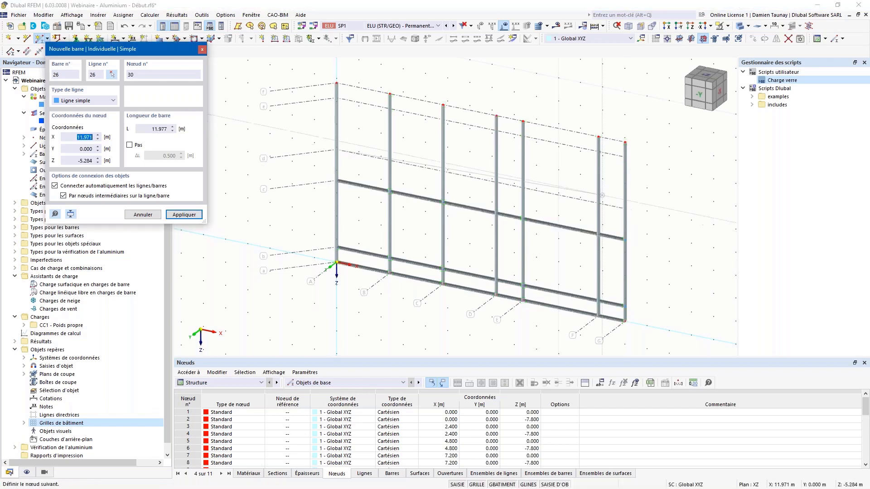
click(625, 208)
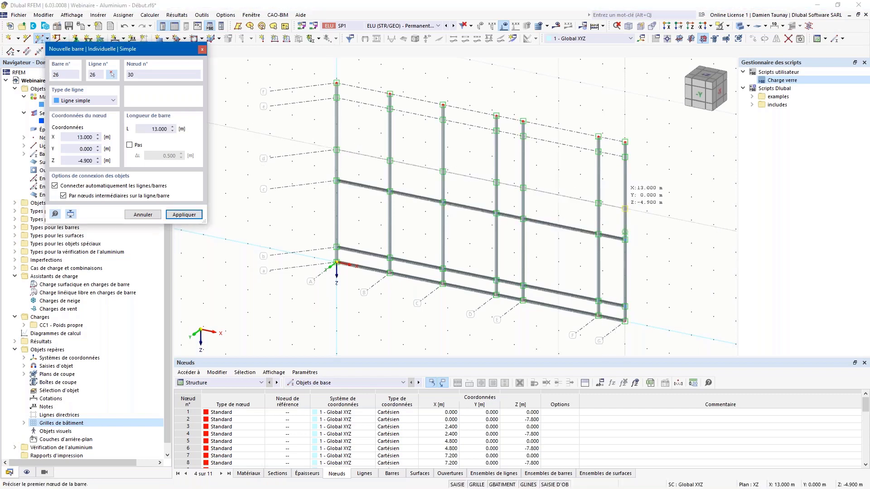
click(336, 97)
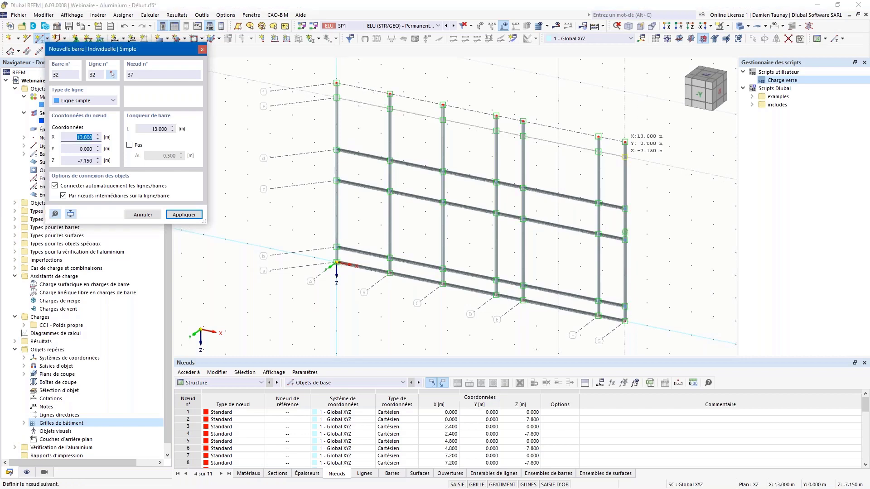
click(625, 156)
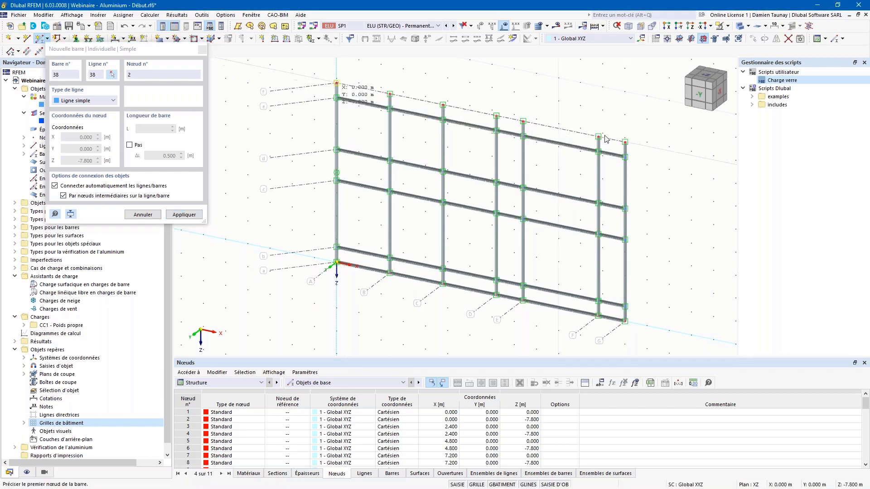
click(625, 141)
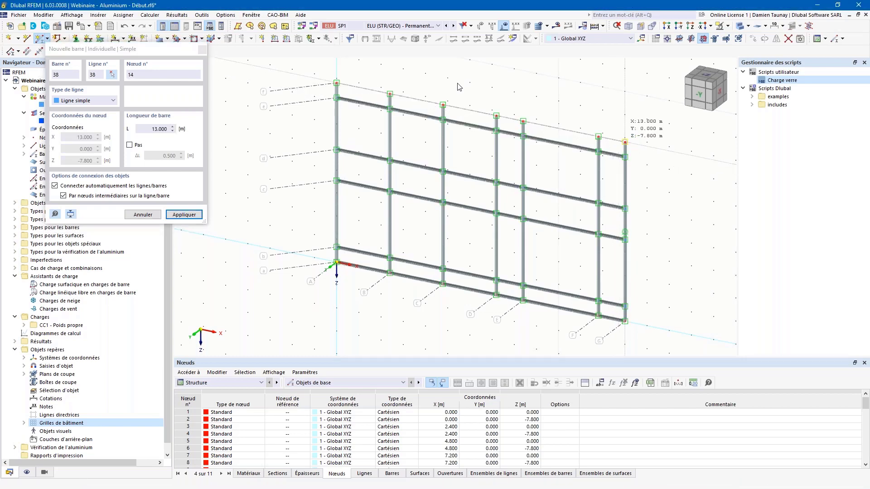
key(Escape)
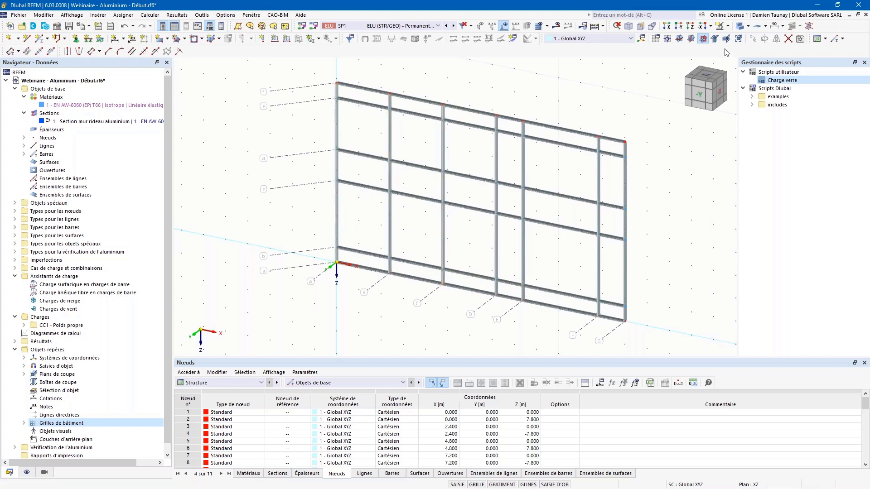
Step: Switch the model display to wireframe so only member lines and nodes are shown
click(739, 27)
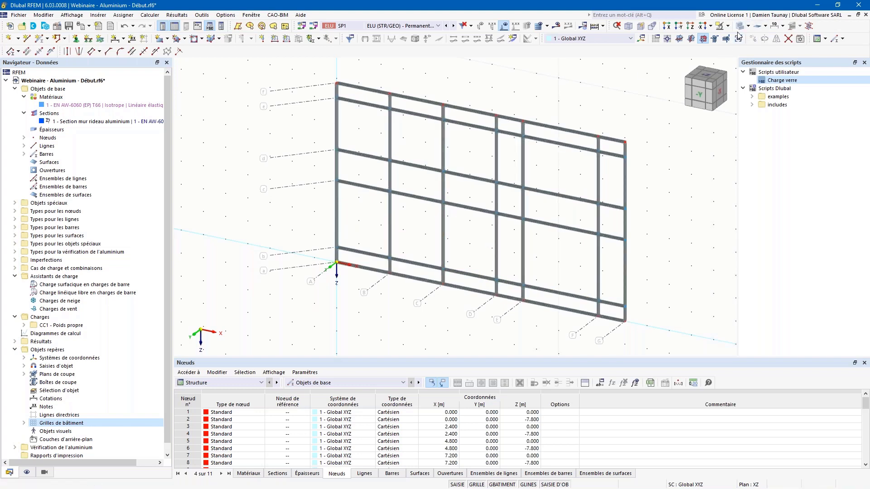
click(740, 28)
mouse_move(402, 277)
ctrl+middle_down()
mouse_move(411, 285)
mouse_move(415, 277)
ctrl+middle_up()
scroll(356, 248, up, 5)
scroll(507, 323, down, 5)
middle_drag(566, 312, 377, 229)
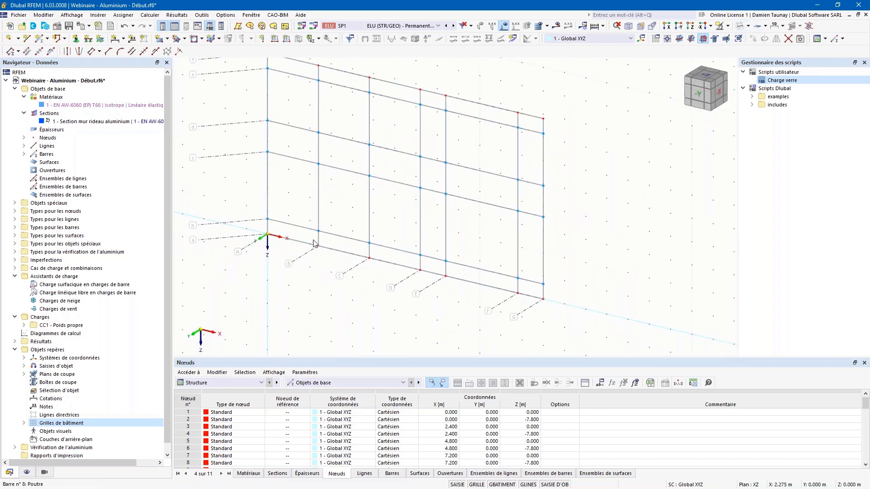
Step: Check the node type of the axis A node at Z -0.65 m, and close its properties unchanged
double_click(271, 222)
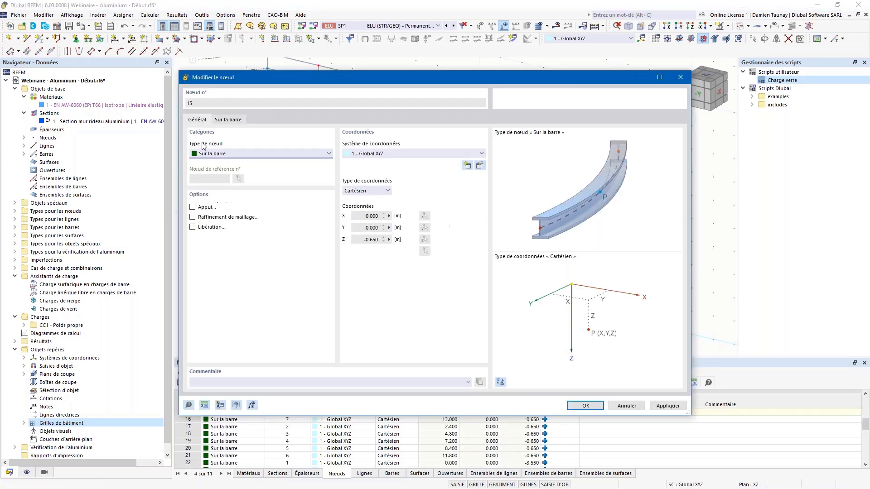
click(679, 80)
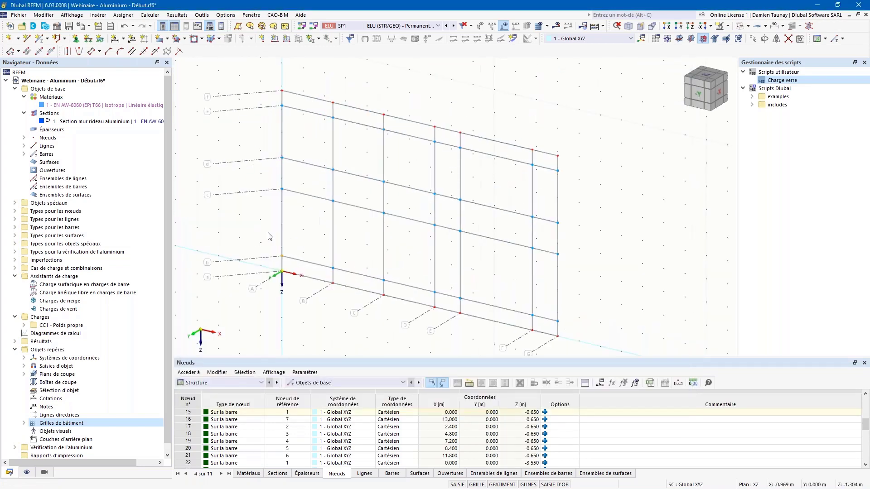
ctrl+middle_drag(457, 165, 466, 144)
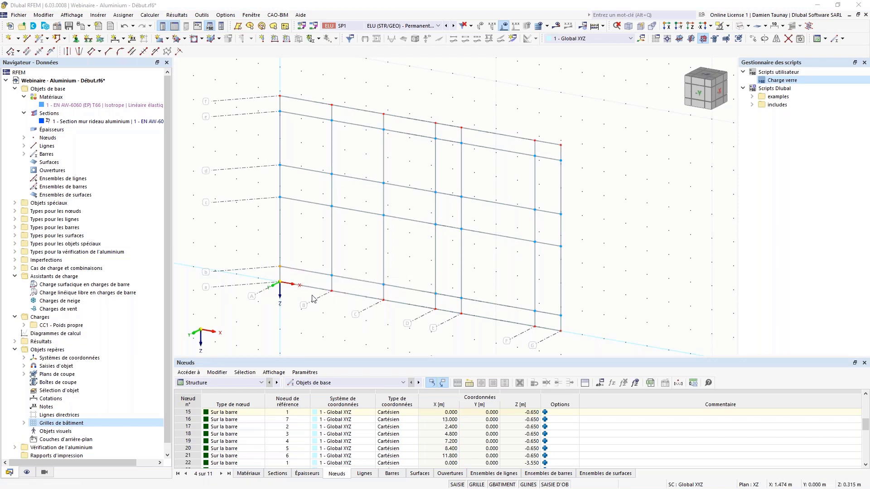
Step: Select the horizontal members in all six bays between axes A and G and open them for editing
ctrl+middle_drag(324, 310, 350, 319)
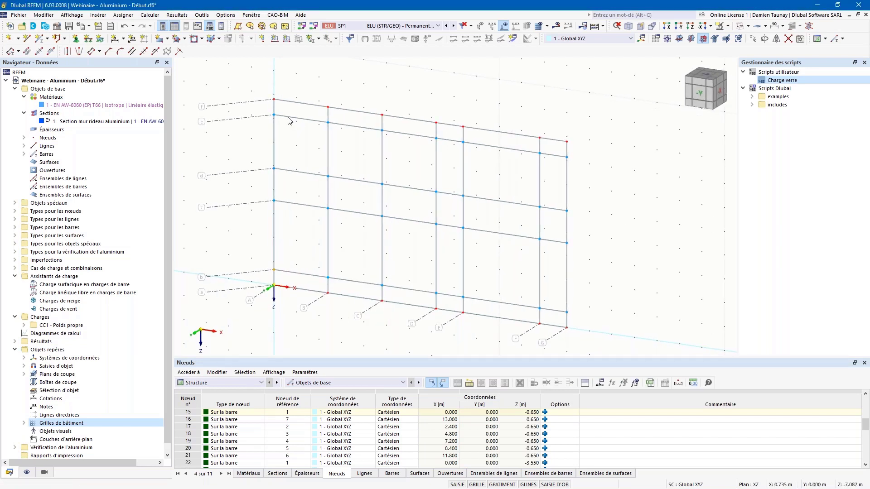
drag(313, 298, 301, 67)
drag(357, 309, 352, 53)
middle_drag(419, 292, 380, 241)
drag(375, 297, 356, 87)
drag(460, 315, 450, 115)
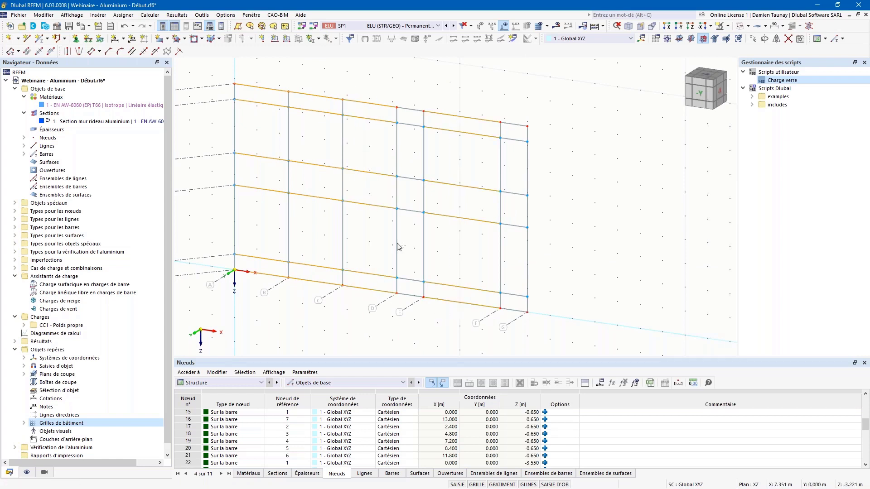
drag(415, 302, 410, 98)
drag(514, 316, 506, 108)
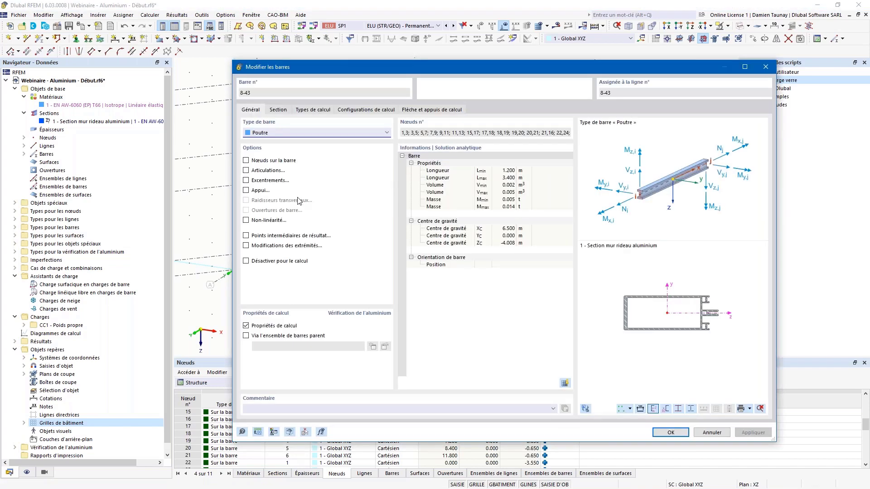
Step: Enable hinges on the horizontal members and create a start hinge in local xyz with rotations φy and φz released
click(246, 171)
click(310, 110)
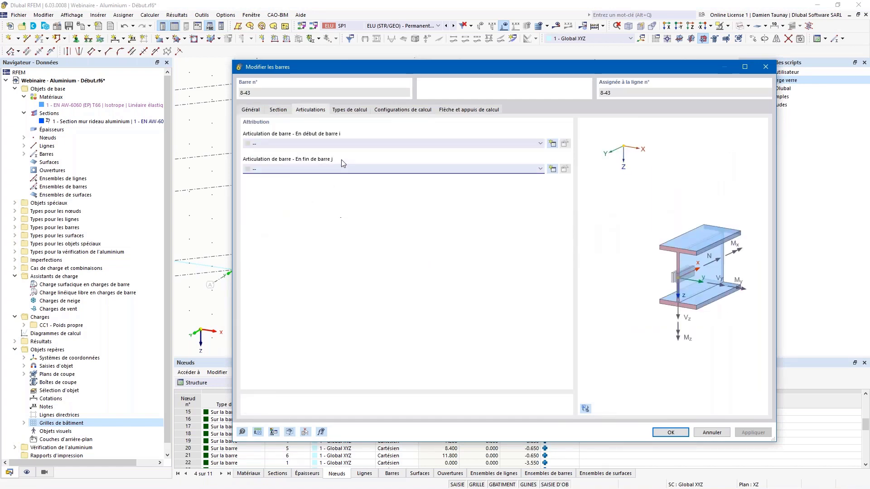
click(540, 144)
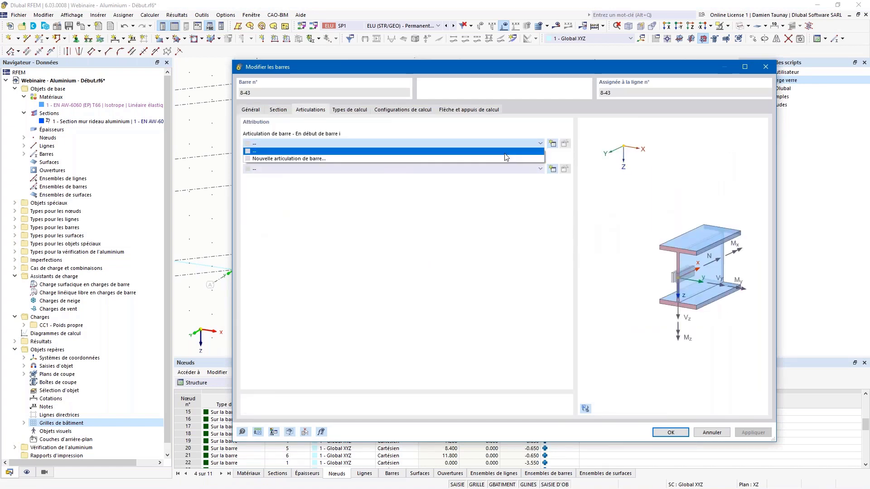
click(490, 161)
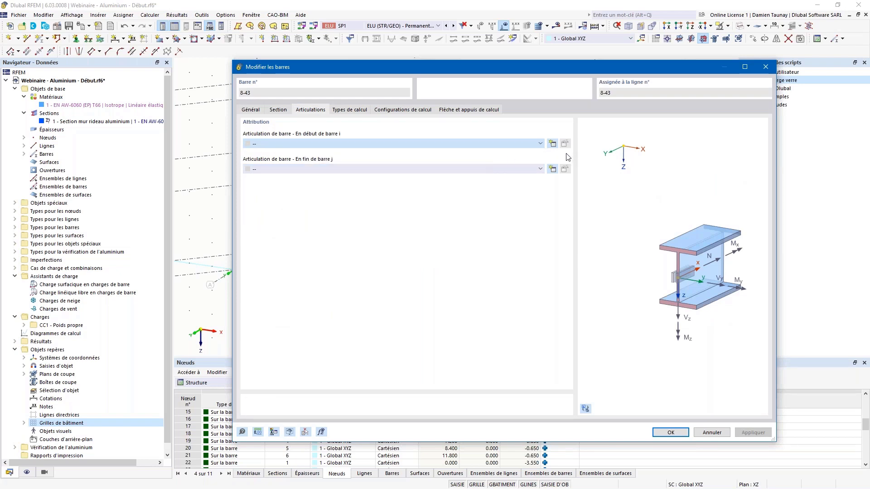
click(552, 143)
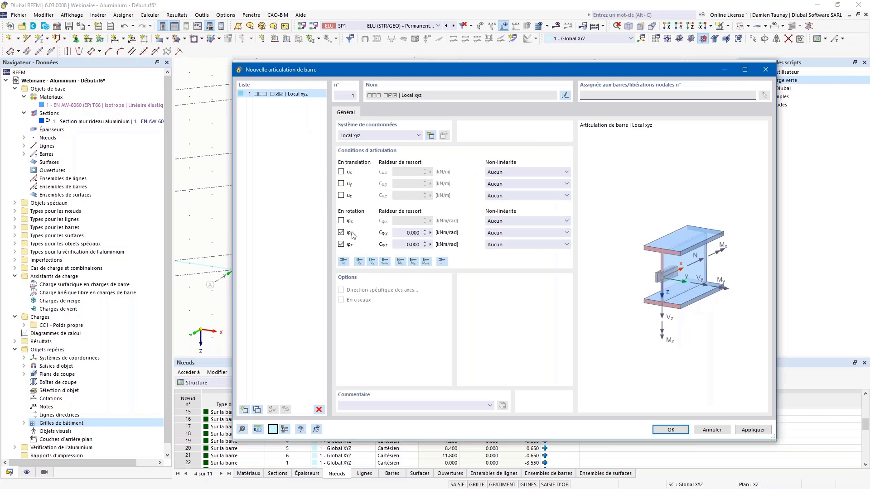
click(659, 431)
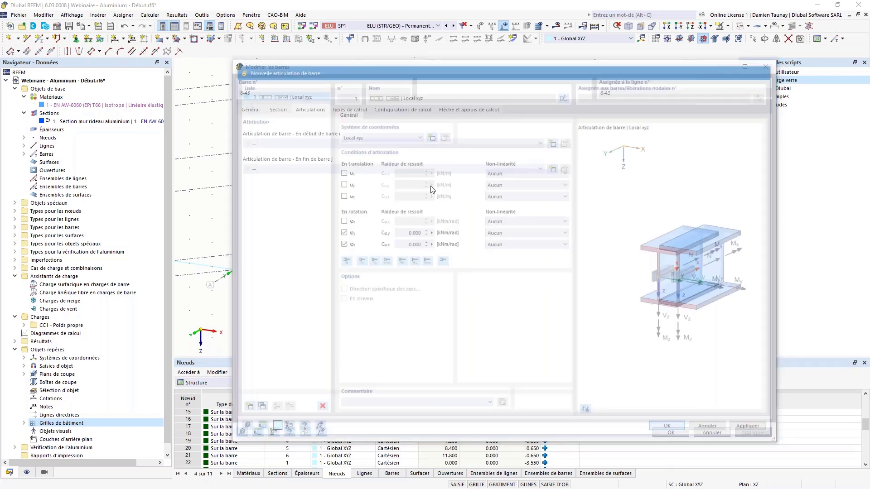
Step: Assign the same φy/φz hinge to end j of the horizontal members and apply the member changes
click(382, 169)
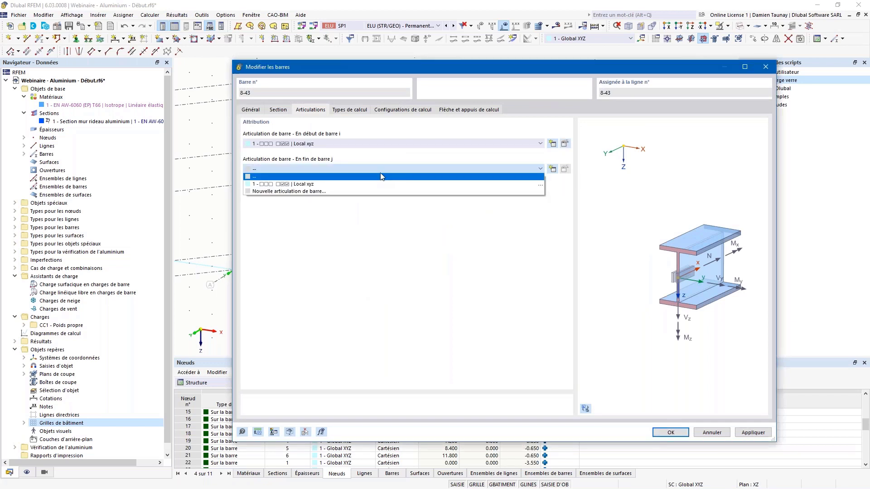
click(372, 184)
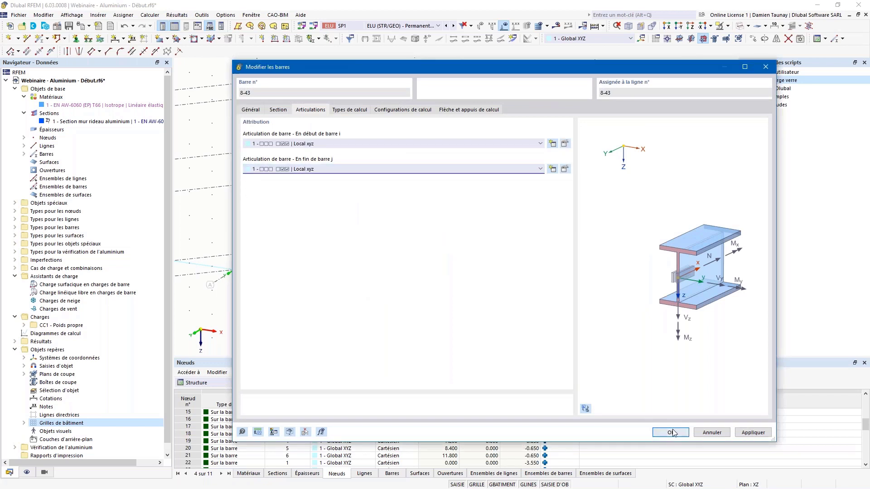
key(Return)
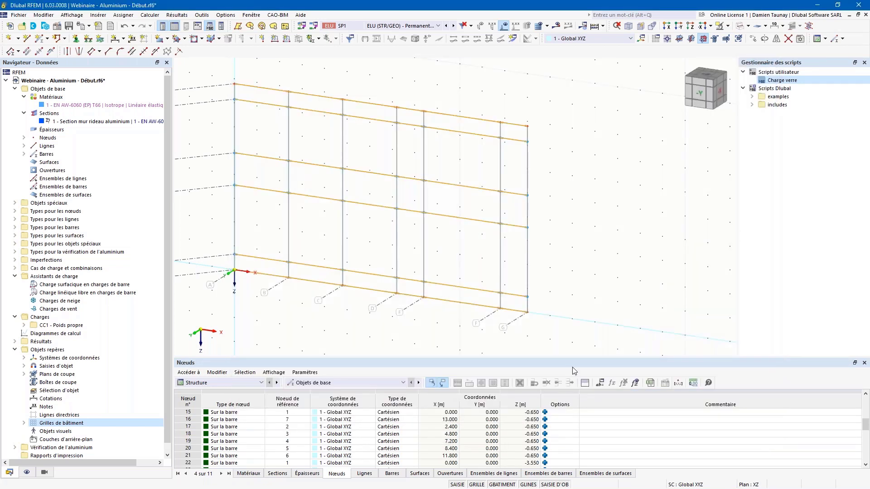
Step: Copy the seven nodes at Z -3.55 m on axes A to G by -0.65 m in Z
middle_drag(442, 256, 545, 264)
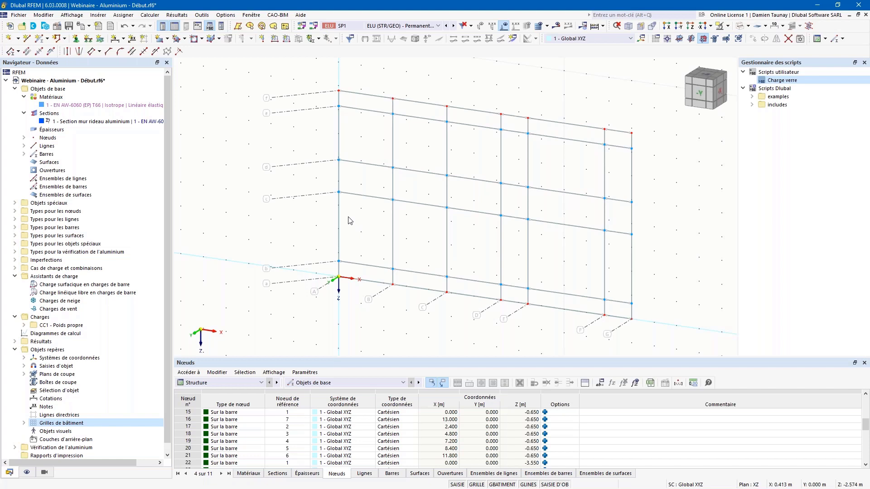
click(338, 184)
ctrl+middle_drag(357, 228, 386, 223)
drag(314, 198, 337, 220)
ctrl+drag(360, 198, 548, 226)
ctrl+drag(594, 209, 623, 232)
ctrl+drag(631, 214, 659, 235)
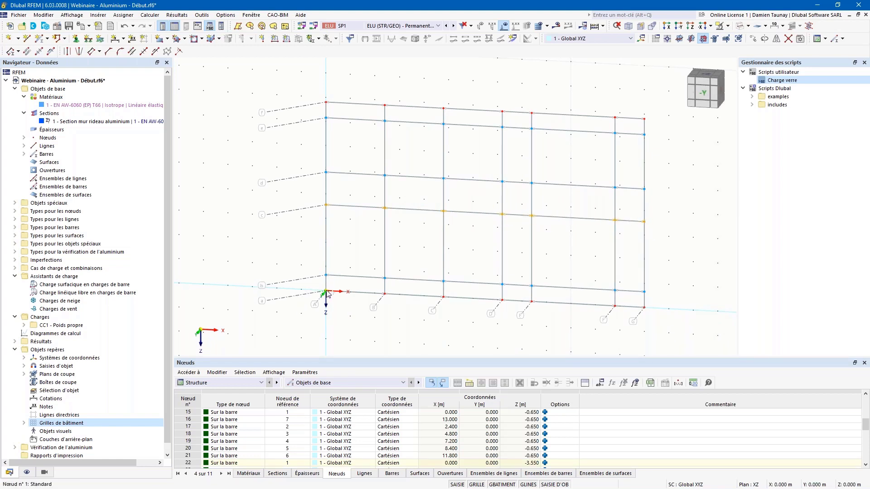
ctrl+drag(328, 292, 330, 282)
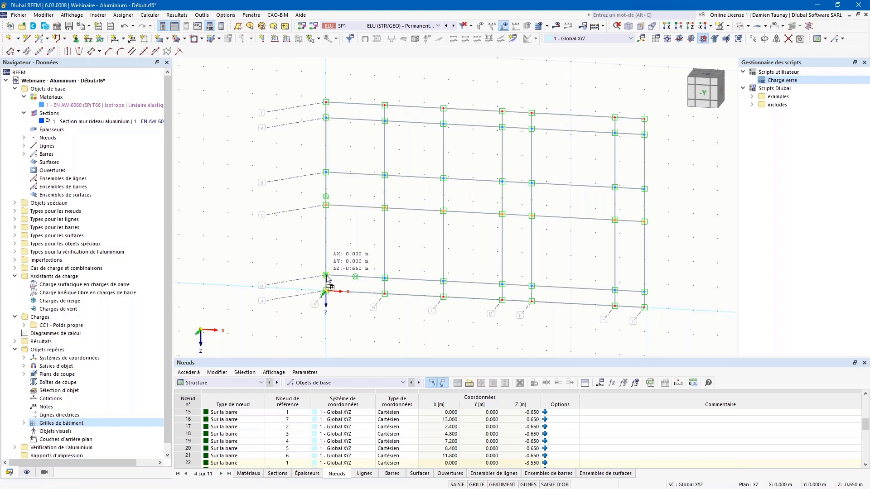
ctrl+drag(327, 277, 327, 277)
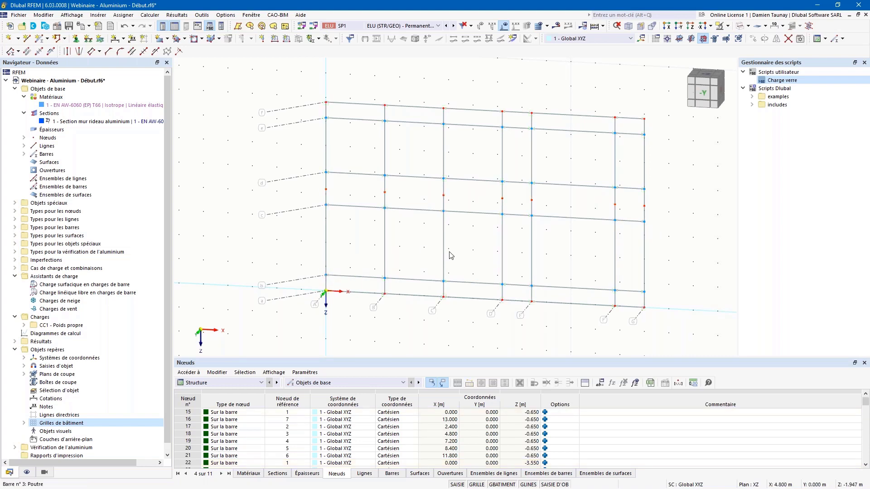
Step: Change the node type of the seven nodes at Z -4.2 m from Standard to "Sur la barre"
ctrl+middle_drag(444, 257, 337, 274)
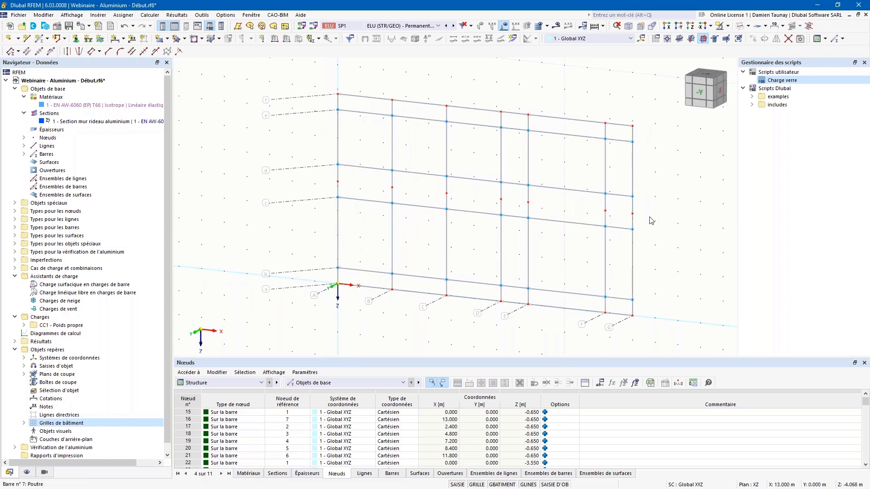
ctrl+middle_drag(368, 214, 414, 205)
ctrl+middle_drag(311, 195, 316, 192)
drag(316, 192, 664, 206)
ctrl+middle_drag(330, 186, 380, 181)
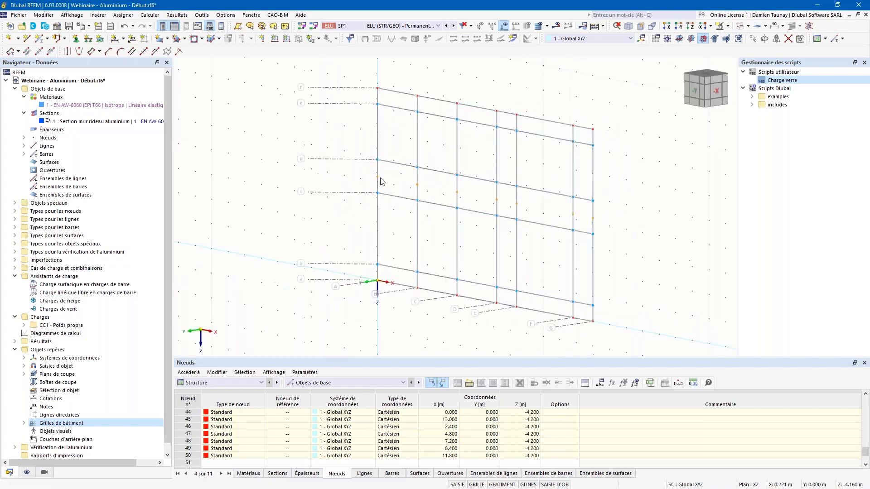
double_click(377, 177)
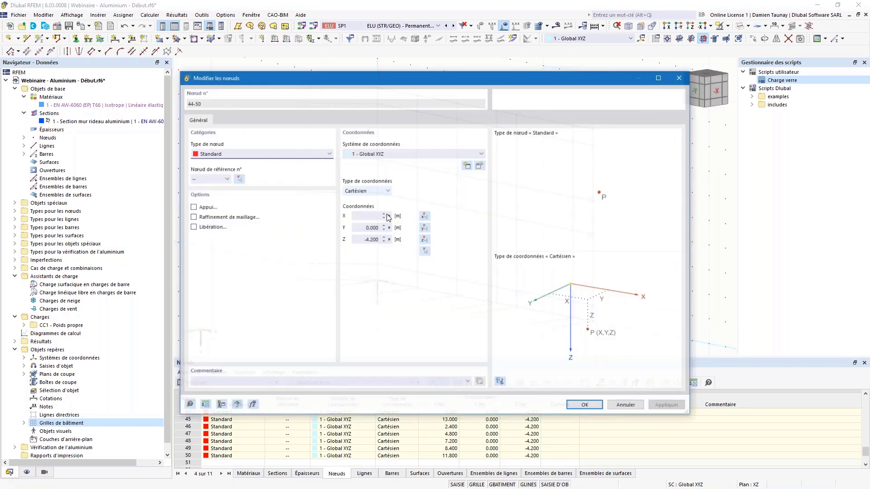
click(200, 153)
click(229, 191)
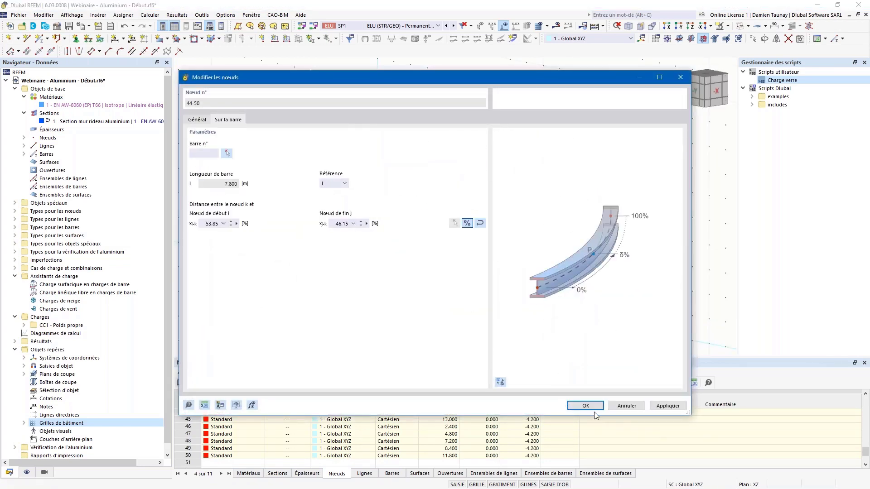
key(Return)
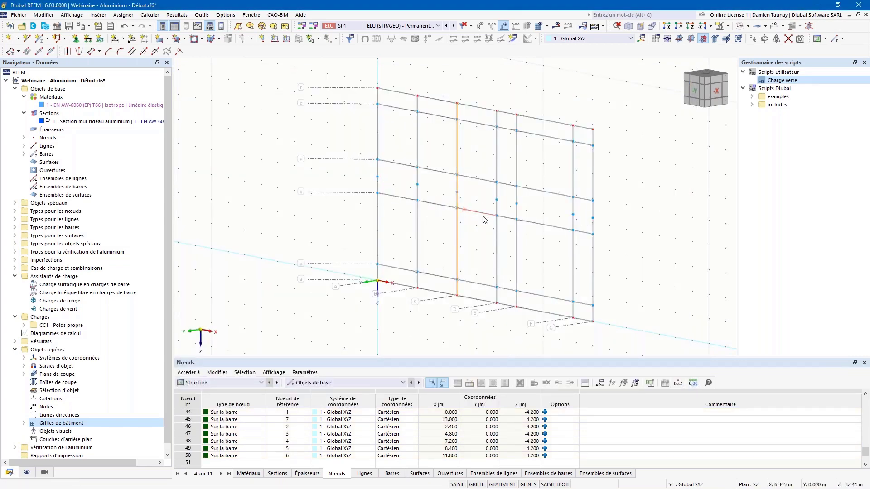
Step: Copy the nodes at Z 0 and -4.2 m on axes A and G once with a displacement vector of Z -1 m
ctrl+middle_drag(469, 253, 476, 250)
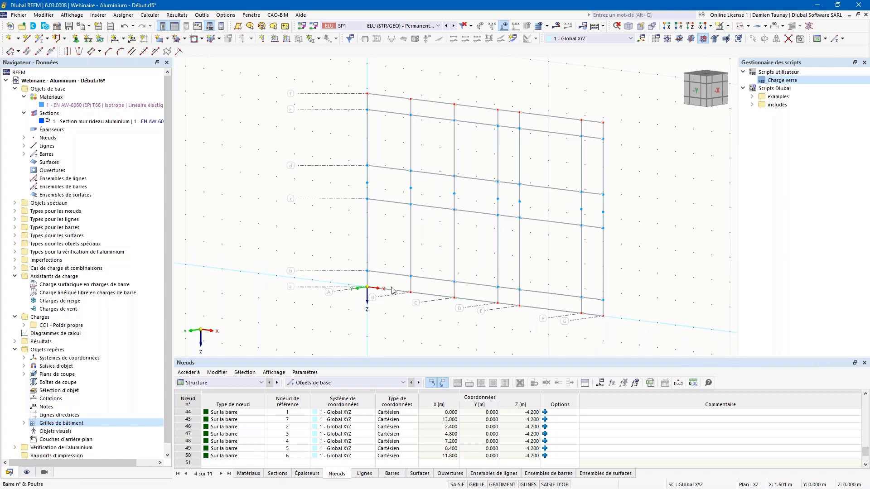
click(379, 293)
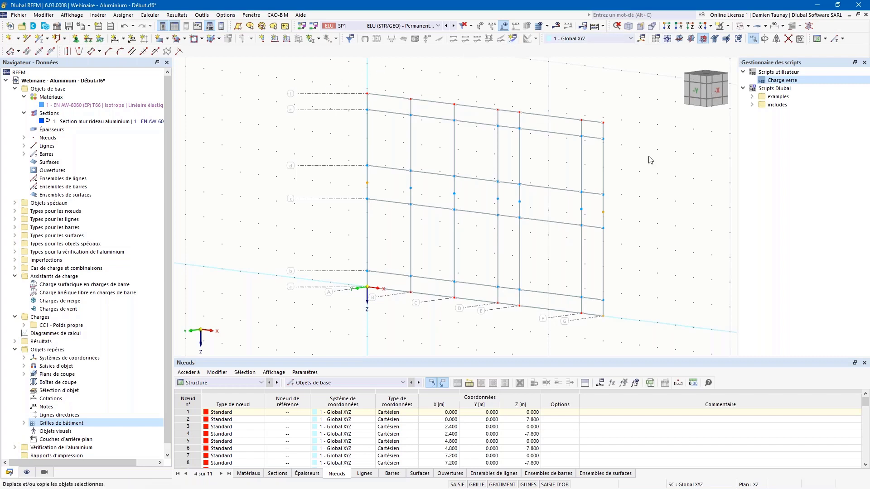
click(752, 38)
click(312, 297)
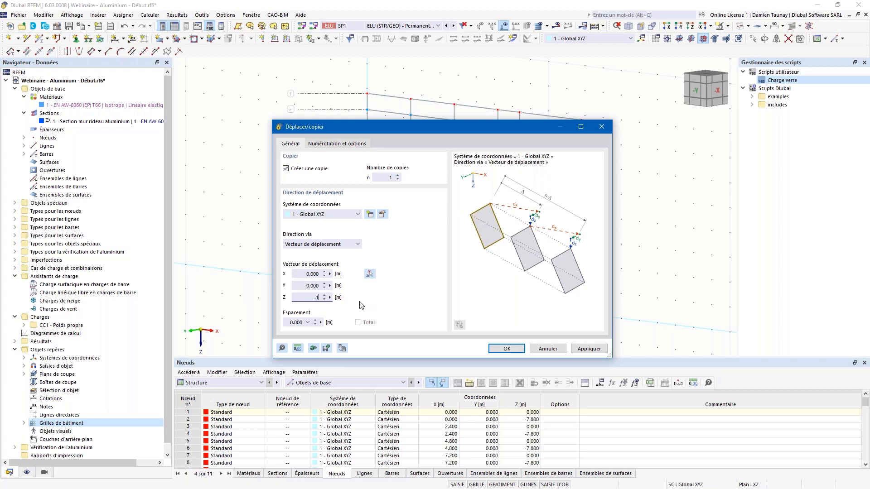
click(507, 349)
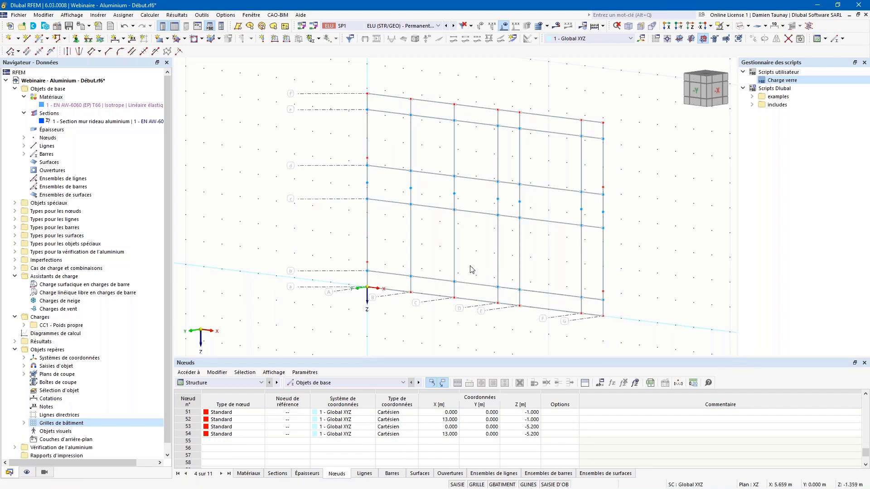
Step: Examine the solid rendering of the curtain wall members, zooming in on the upper corner at axis G
ctrl+middle_drag(462, 261, 460, 265)
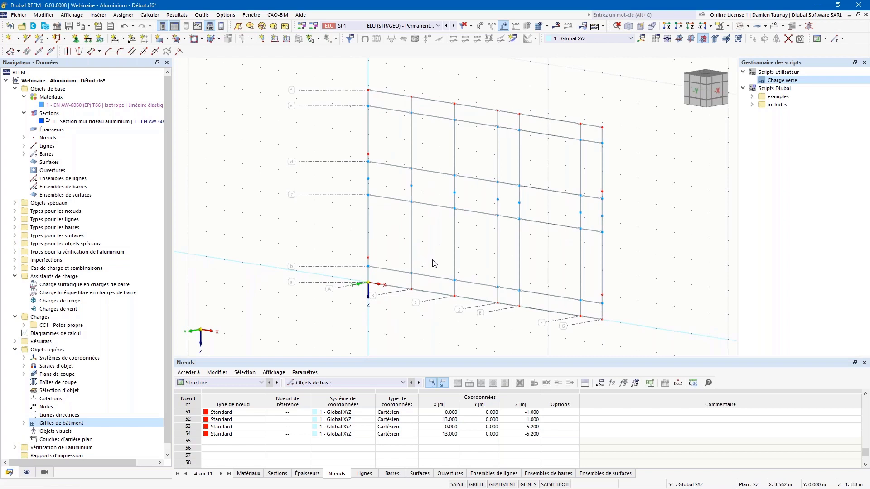
ctrl+middle_drag(477, 264, 473, 273)
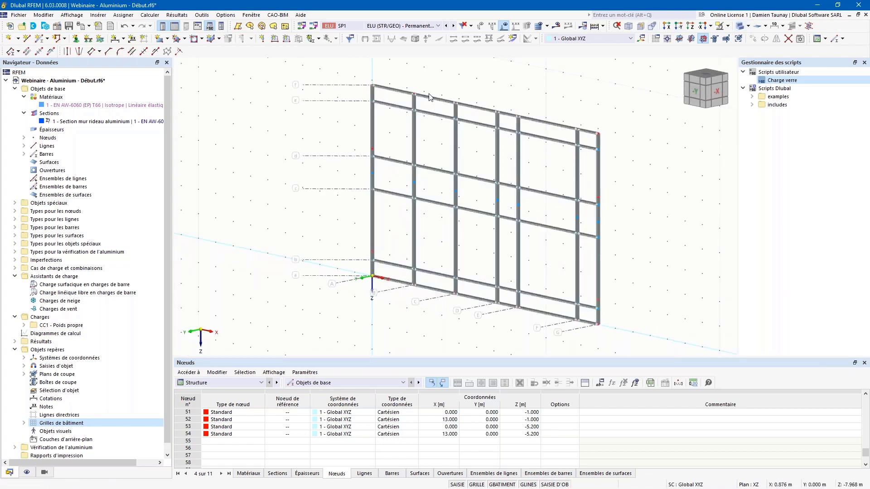
ctrl+middle_drag(498, 127, 492, 132)
scroll(493, 133, up, 10)
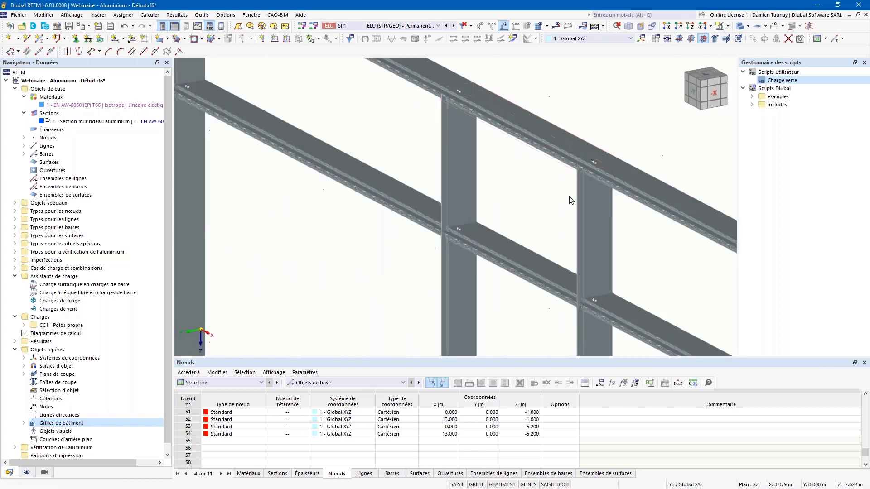
ctrl+middle_drag(585, 255, 561, 249)
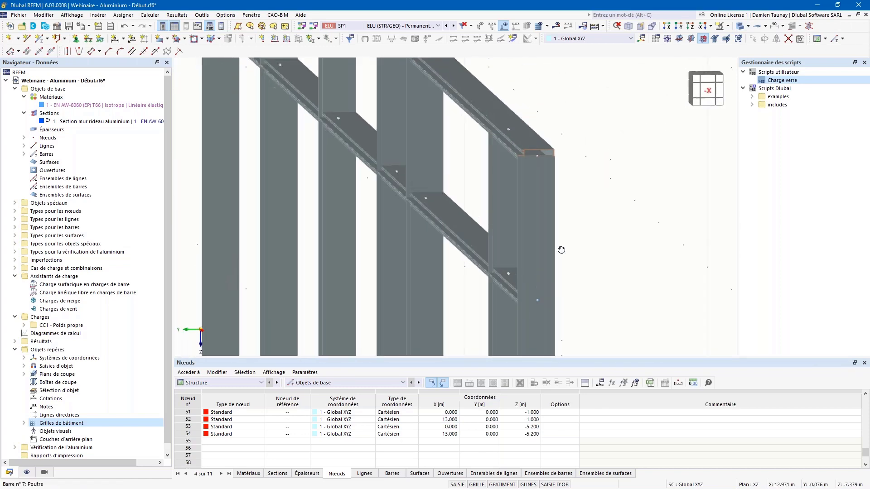
scroll(563, 169, up, 6)
scroll(542, 184, down, 5)
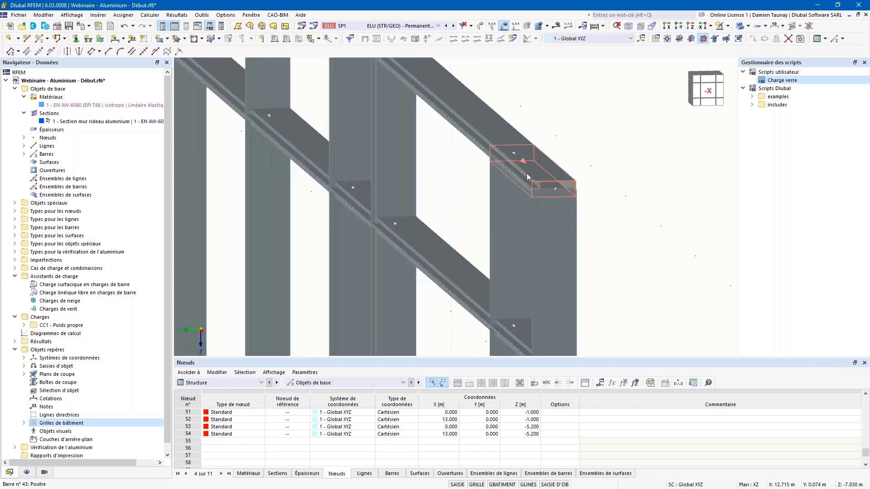
Step: Isolate the top horizontal member next to axis G to inspect its section, then restore full visibility and the wireframe display
click(728, 27)
click(734, 40)
scroll(528, 205, up, 3)
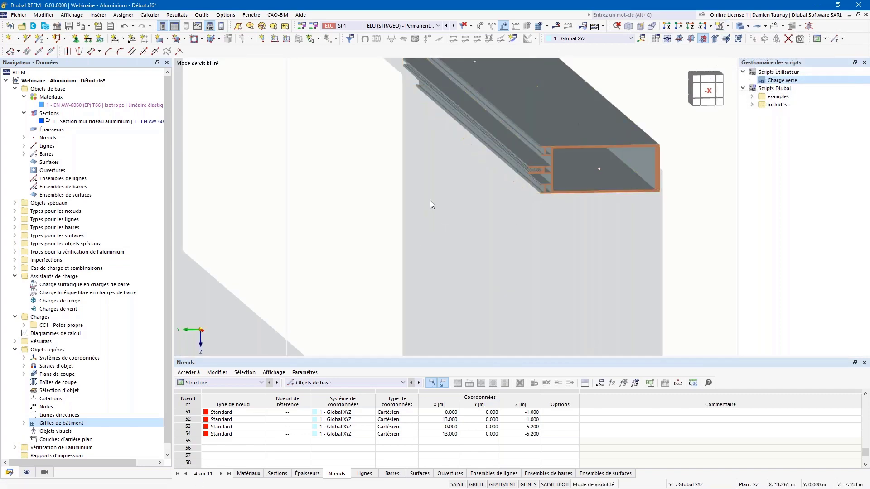
scroll(442, 188, down, 6)
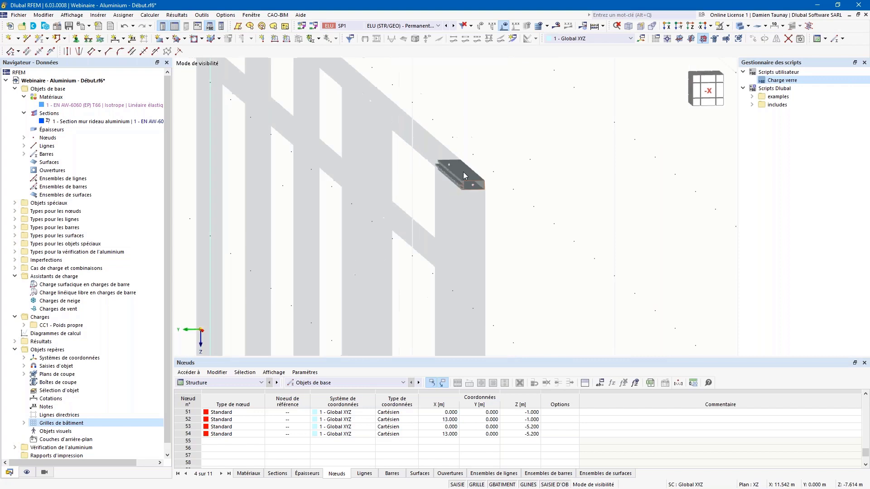
click(727, 26)
click(729, 58)
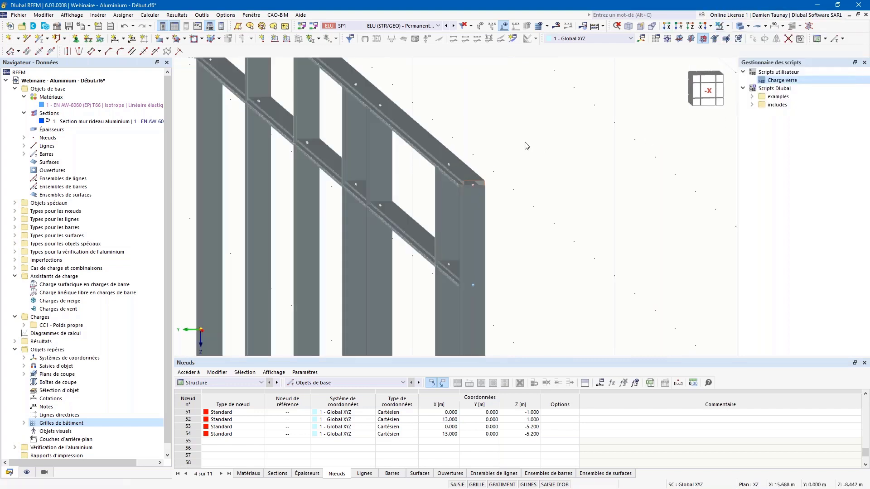
click(628, 27)
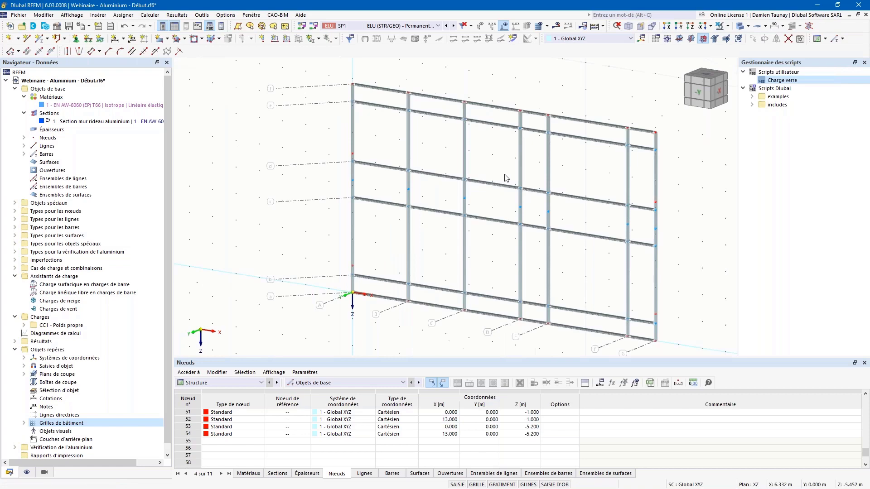
click(739, 27)
click(739, 27)
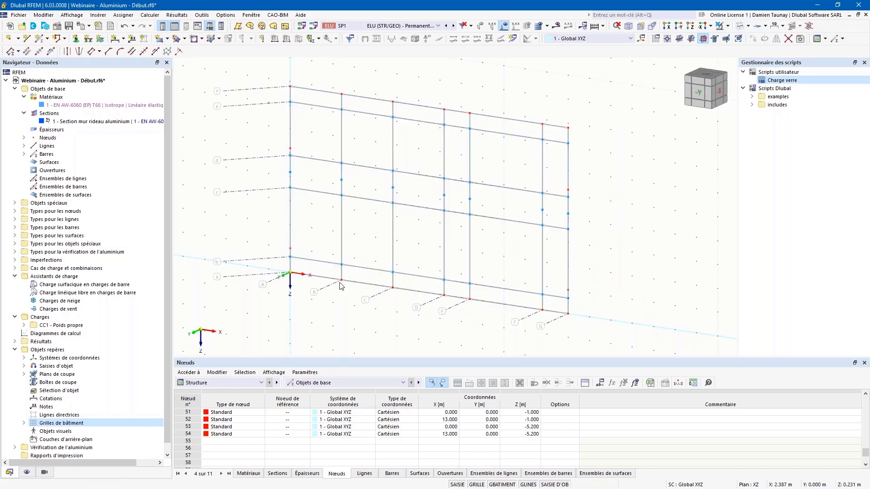
Step: Assign the "Articulé" nodal support to the base node of axis A
middle_drag(351, 321, 371, 317)
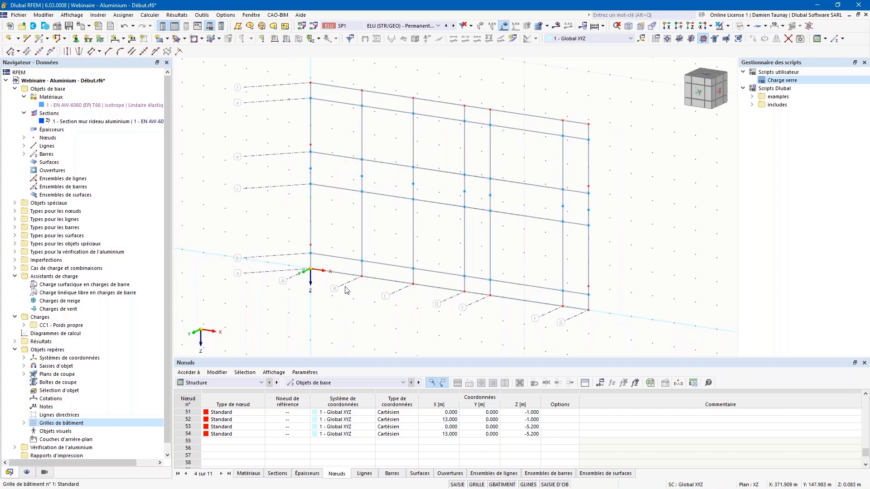
click(311, 270)
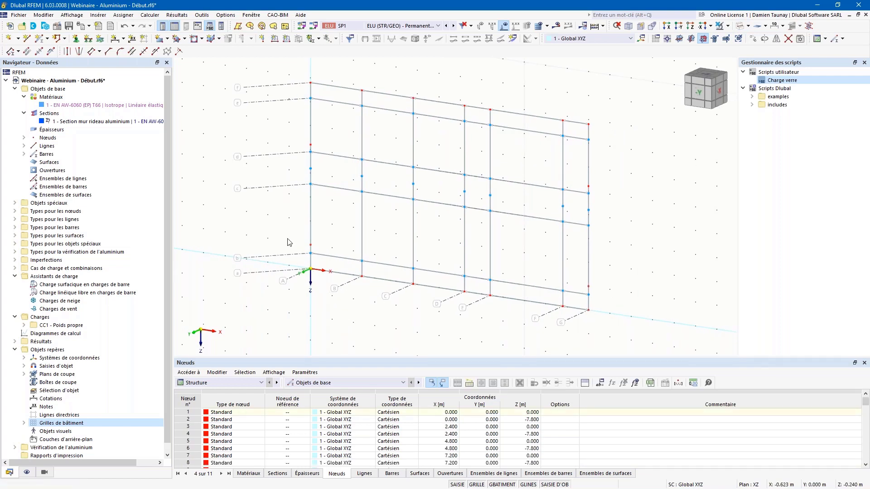
click(76, 38)
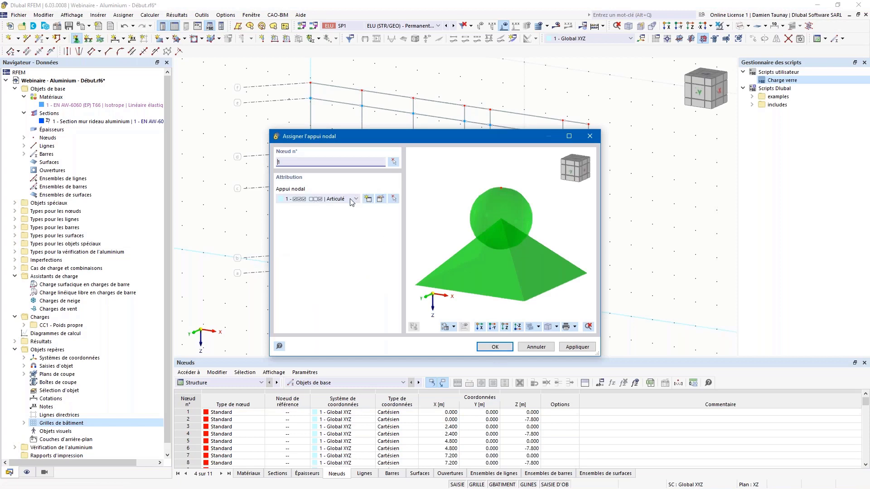
click(355, 199)
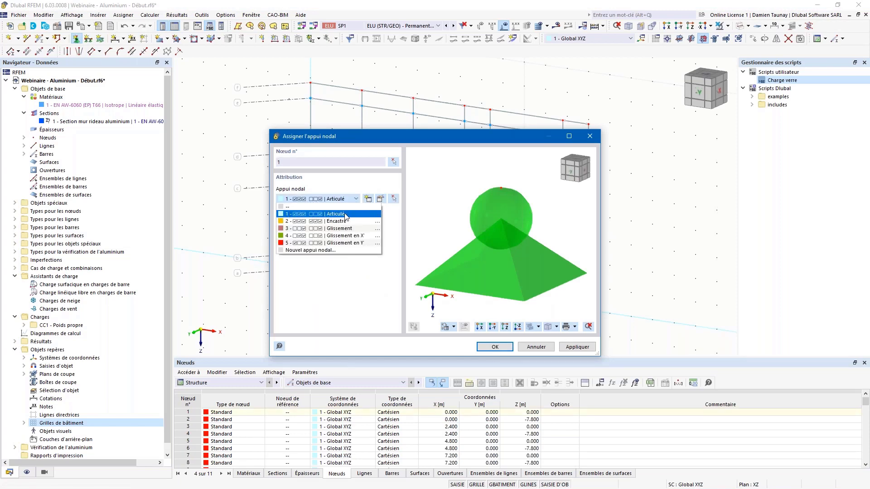
click(499, 350)
click(499, 350)
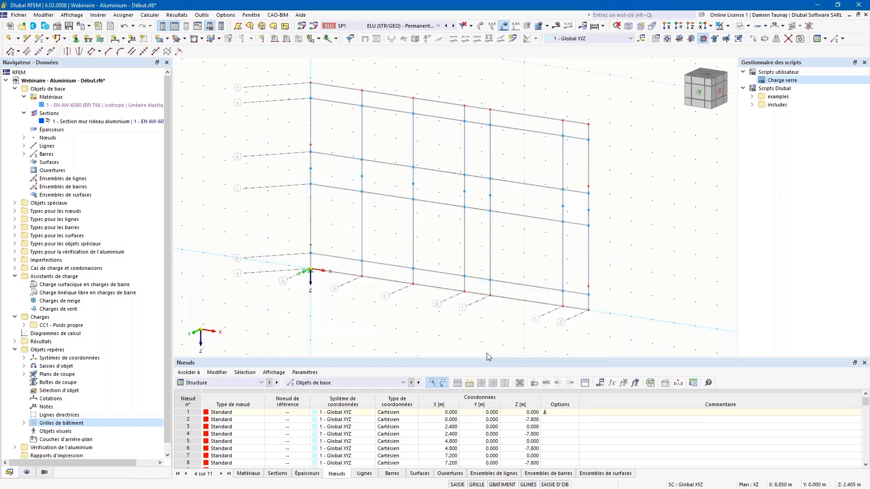
Step: Create a nodal support with uX released and uY, uZ and φZ fixed for the base nodes on axes B to G
ctrl+middle_drag(379, 307, 404, 310)
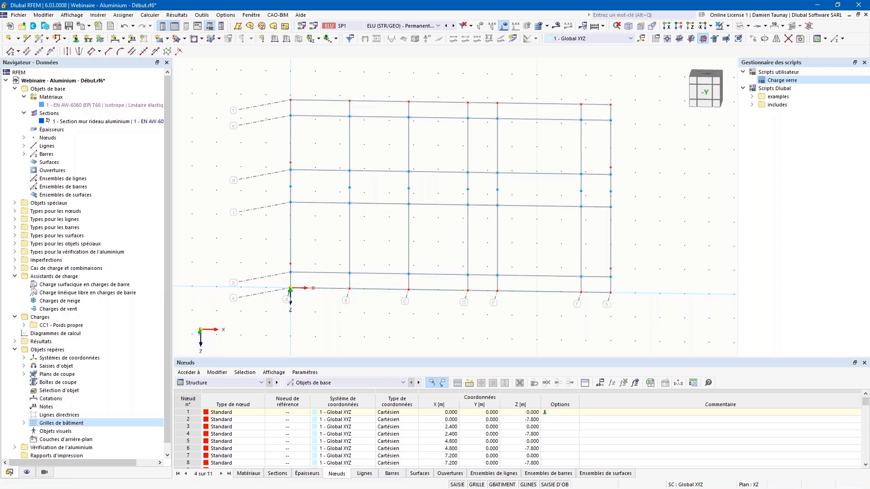
drag(333, 284, 647, 321)
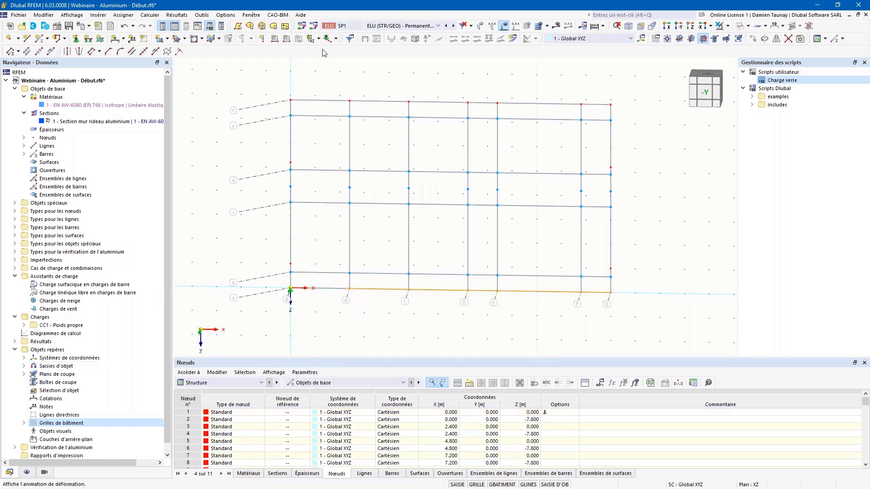
click(76, 38)
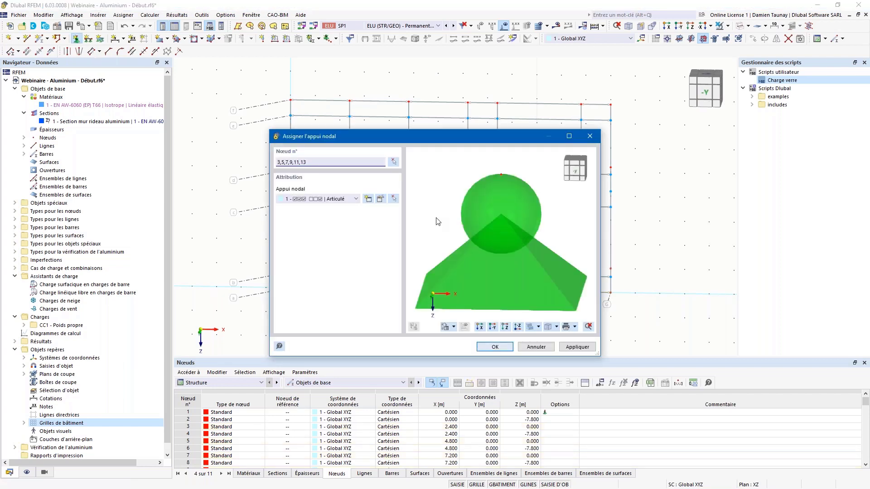
click(369, 200)
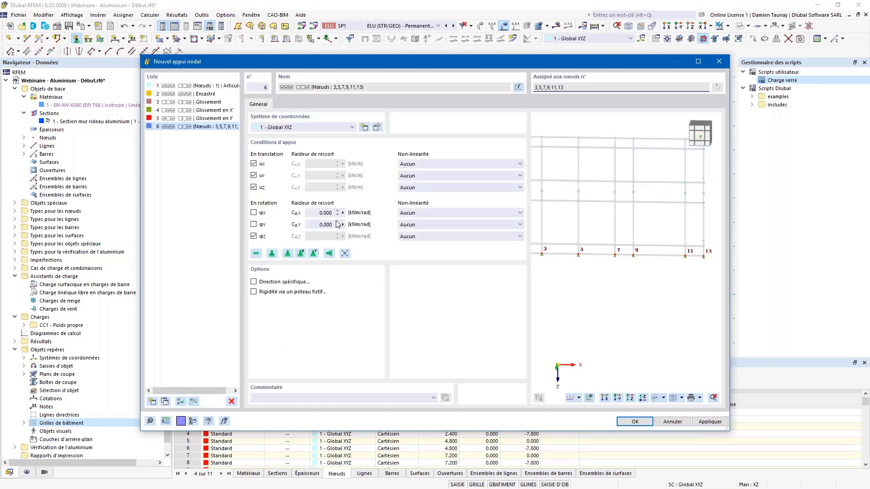
click(253, 164)
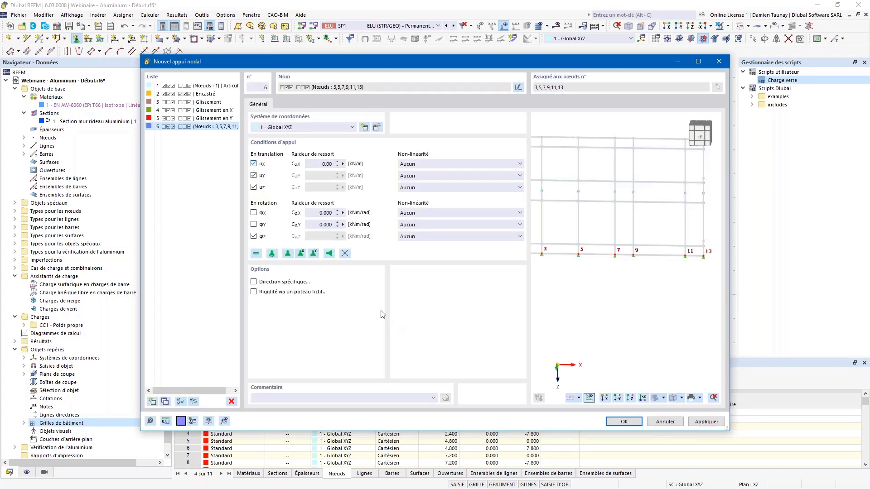
click(628, 423)
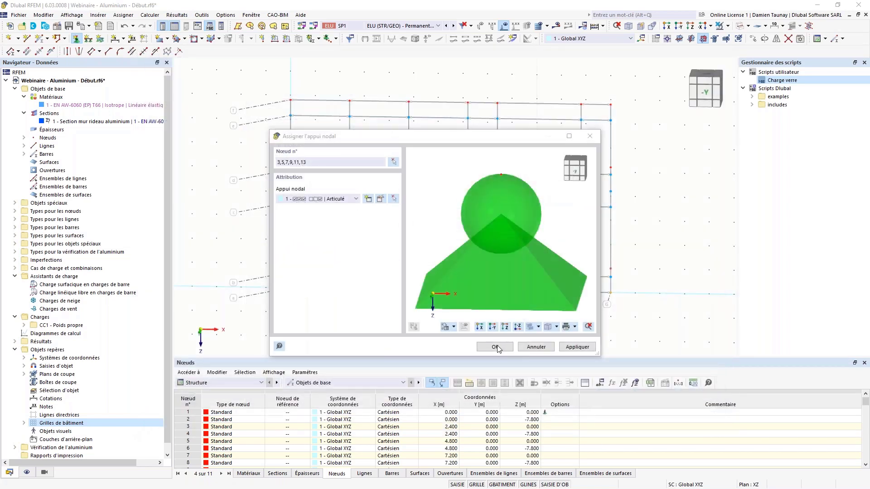
click(505, 348)
Step: Create a nodal support fixing only uX and uY, with uZ and φZ released, for the top node of axis A
ctrl+middle_drag(579, 276, 536, 257)
drag(292, 66, 305, 82)
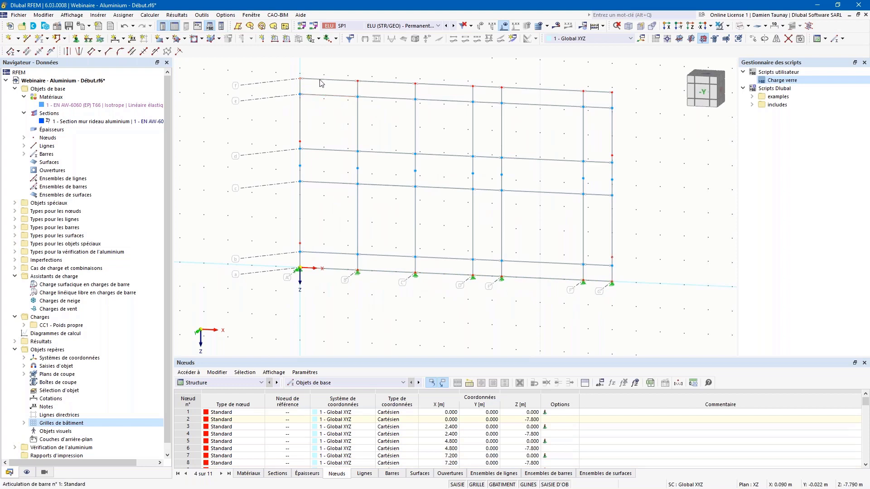
click(76, 38)
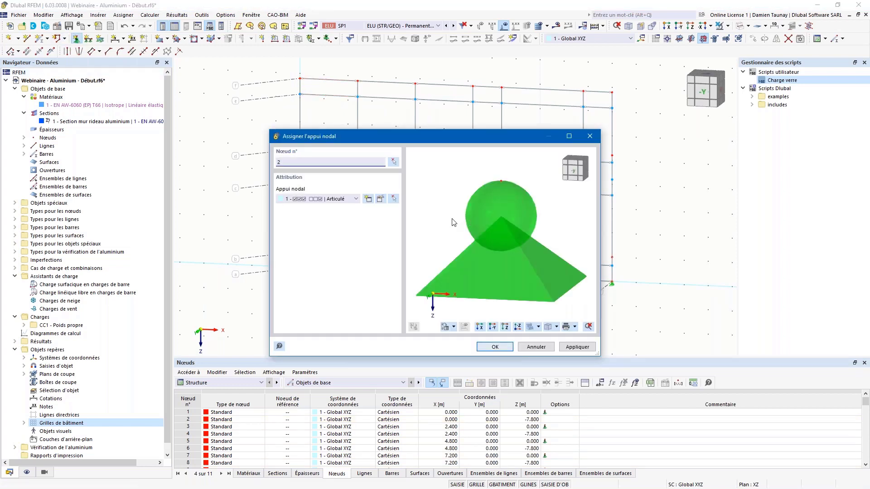
click(369, 199)
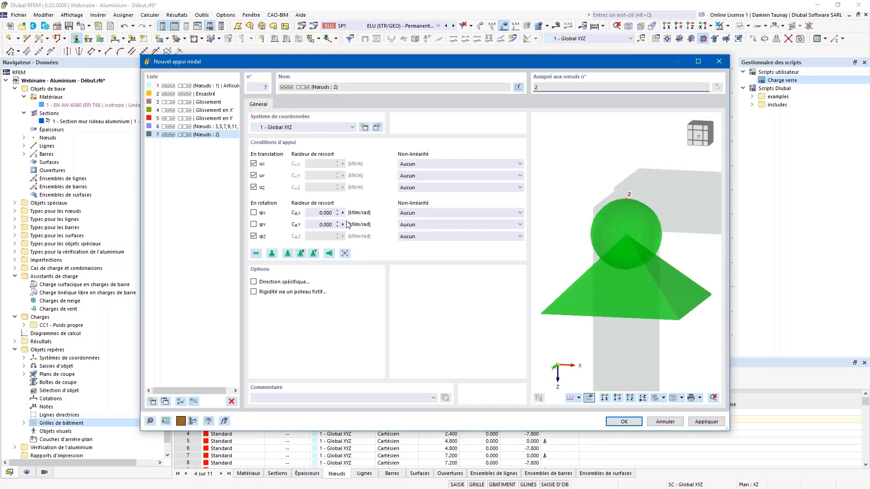
click(254, 236)
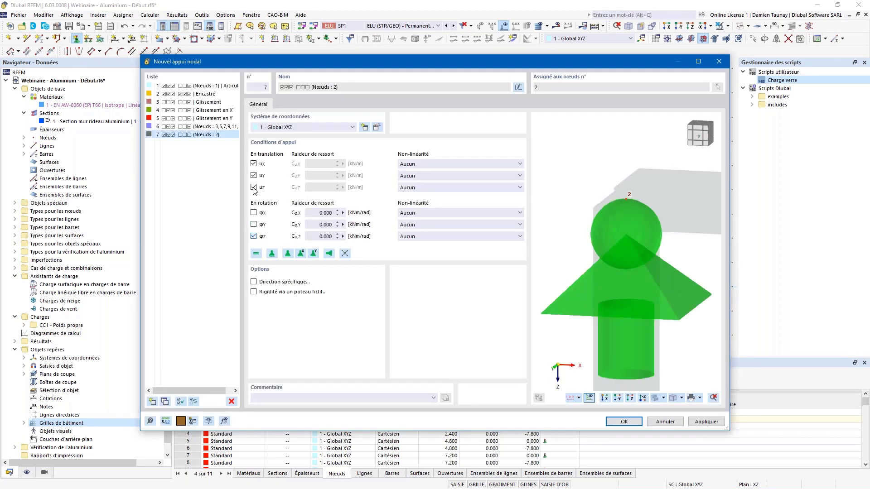
click(625, 421)
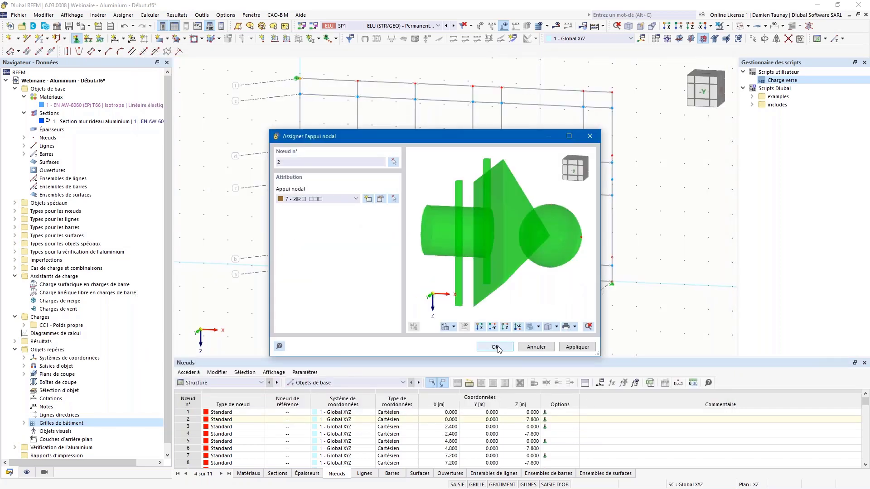
click(495, 347)
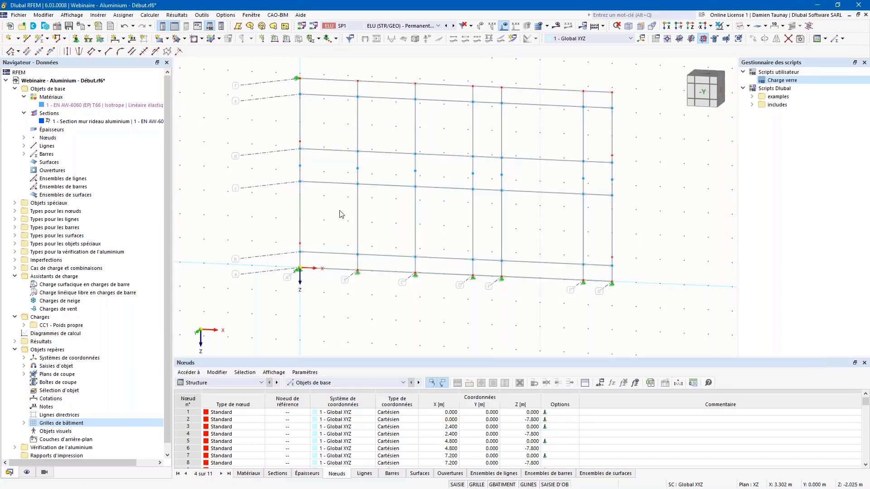
Step: Create a nodal support restraining uY with φZ free for the top nodes on axes B to G and all seven nodes at Z -4.2 m
drag(288, 164, 628, 188)
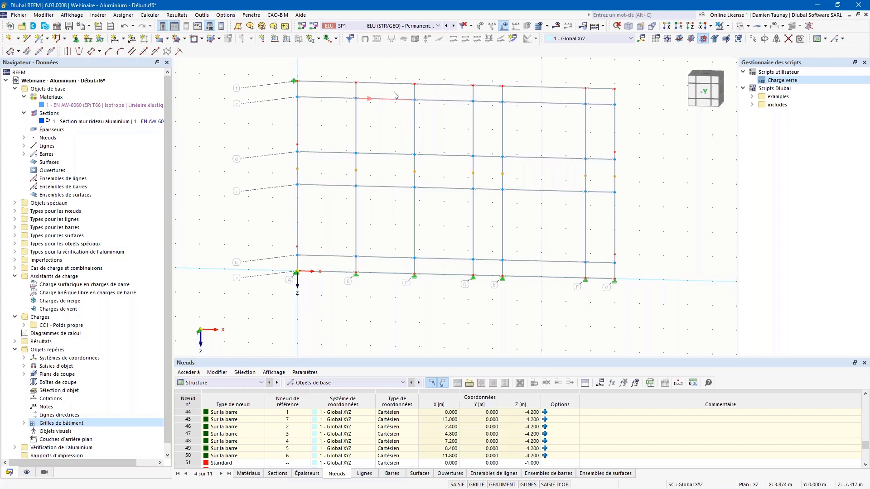
drag(347, 73, 642, 101)
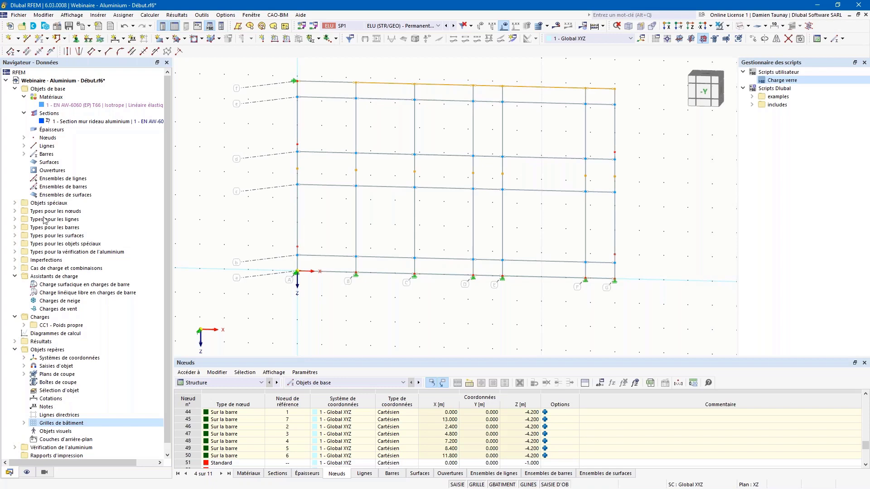
double_click(297, 170)
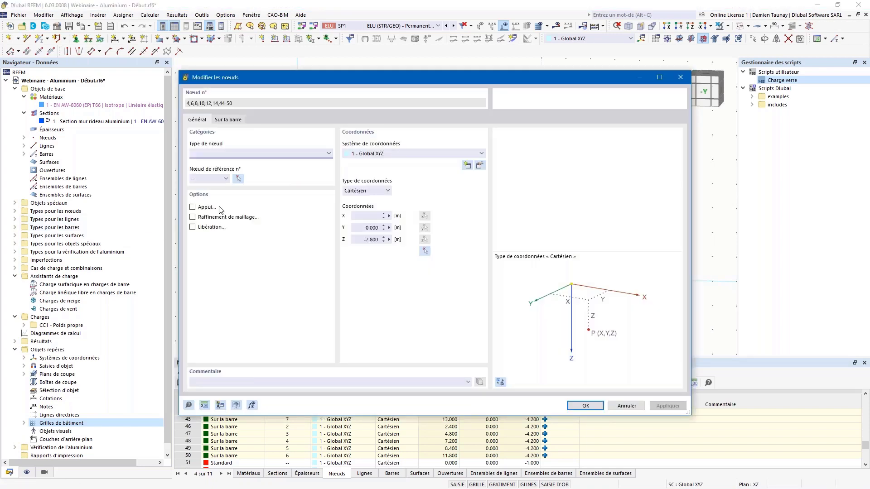
click(193, 207)
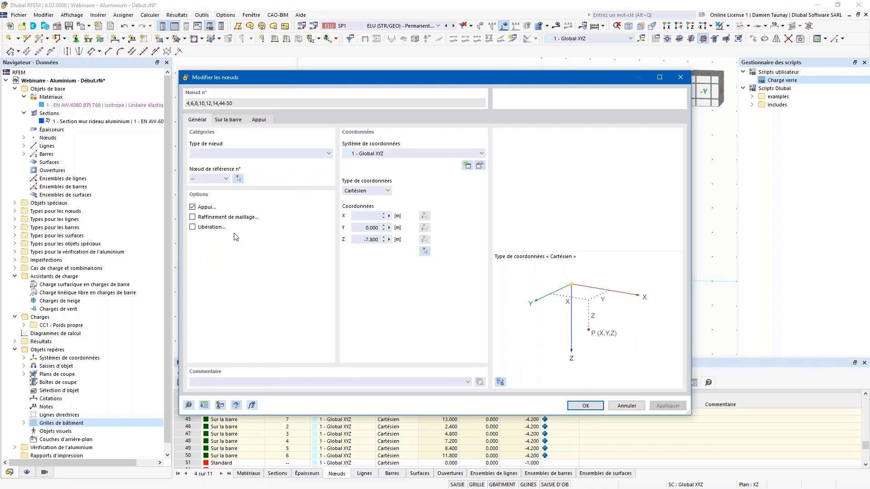
click(258, 119)
click(455, 154)
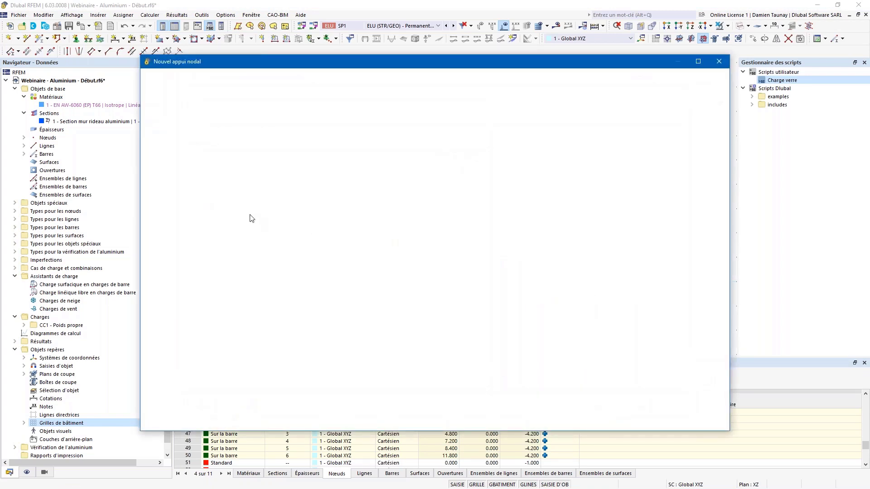
click(253, 175)
click(259, 239)
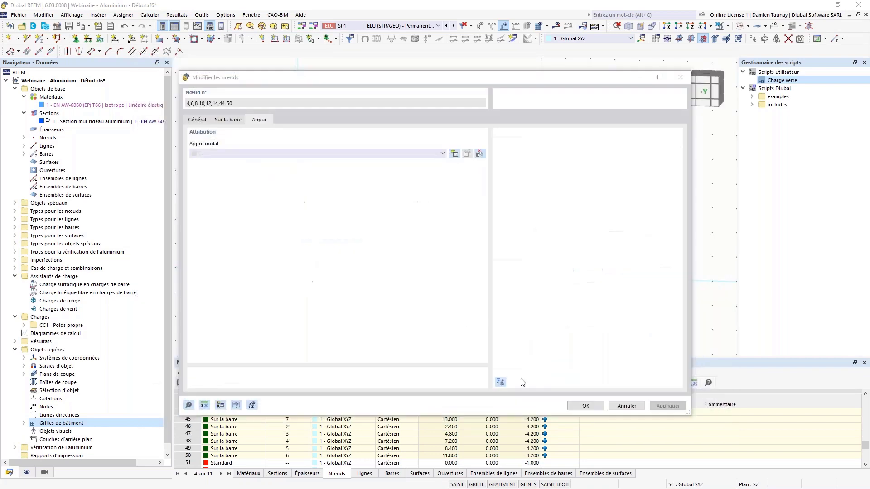
click(586, 406)
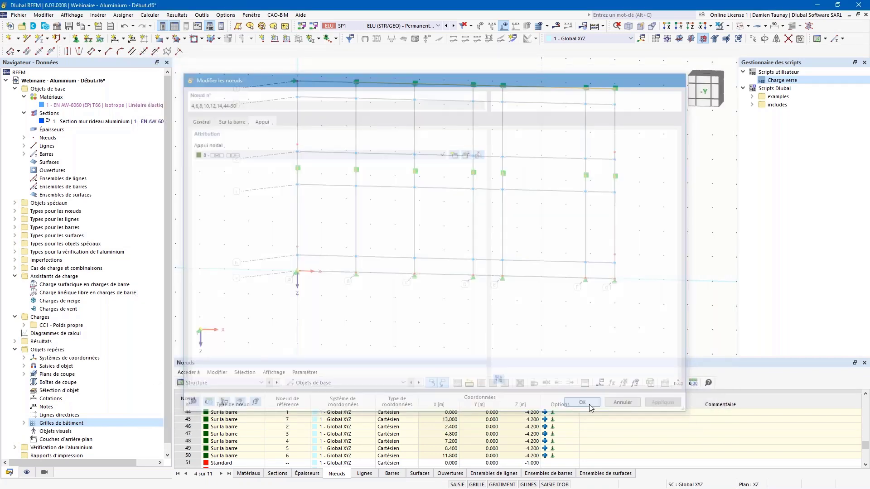
ctrl+middle_drag(520, 244, 476, 267)
scroll(526, 243, down, 1)
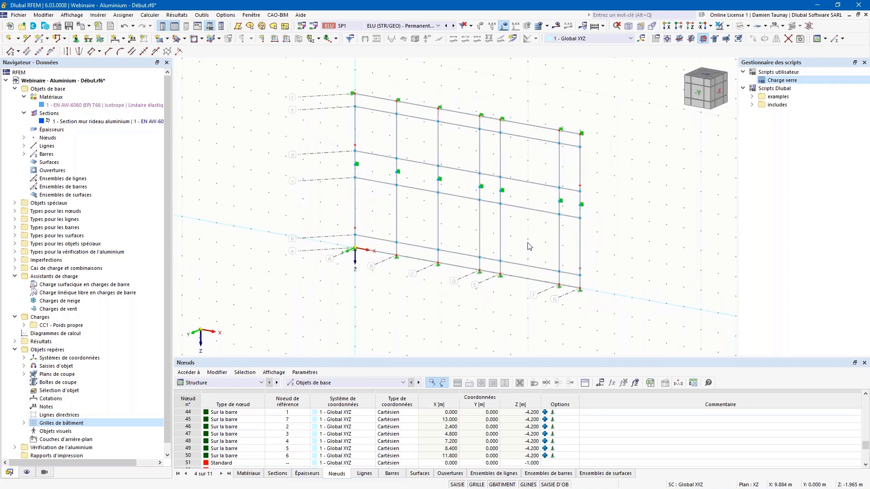
scroll(529, 248, up, 2)
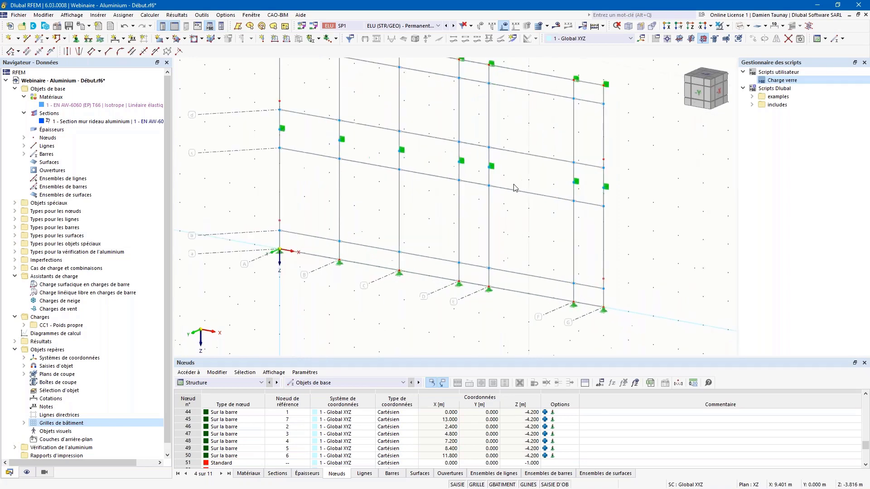
right_click(493, 167)
mouse_move(519, 255)
mouse_down()
mouse_move(541, 260)
mouse_move(517, 254)
mouse_up()
click(454, 198)
middle_drag(461, 212, 606, 6)
scroll(432, 233, up, 1)
scroll(428, 184, down, 1)
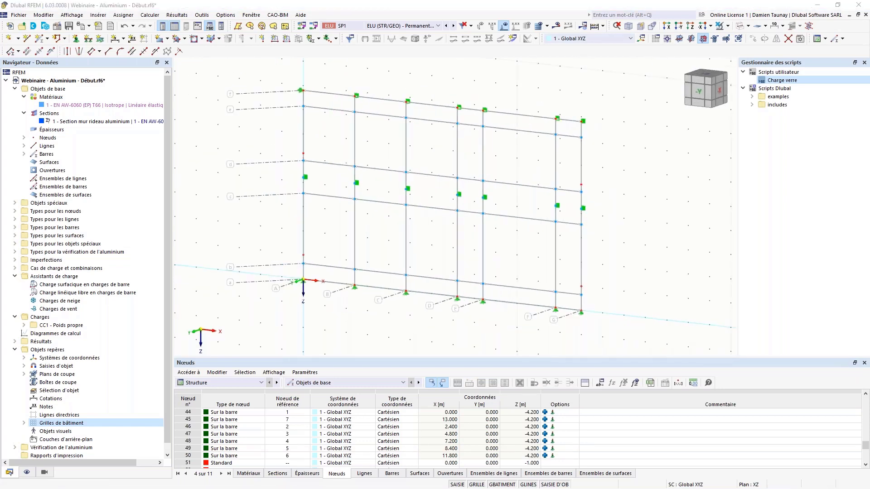
click(284, 229)
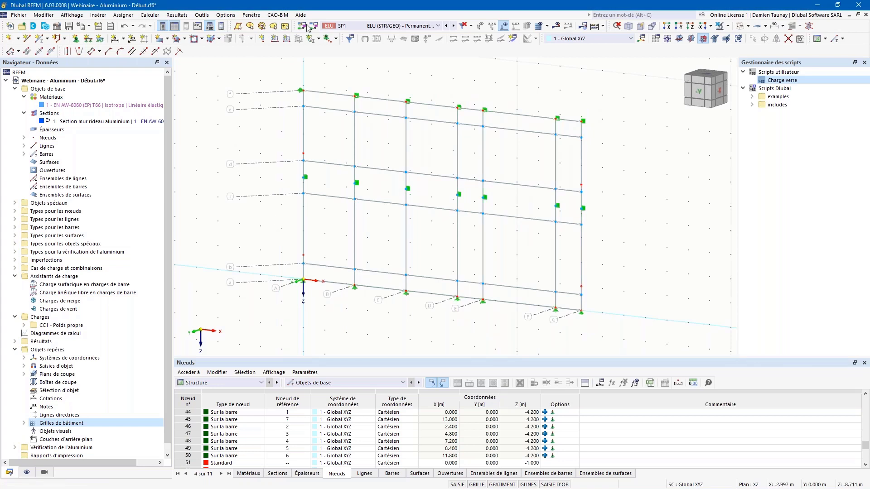
Step: Display load case CC1 - Poids propre and review its self-weight settings
click(341, 26)
click(345, 34)
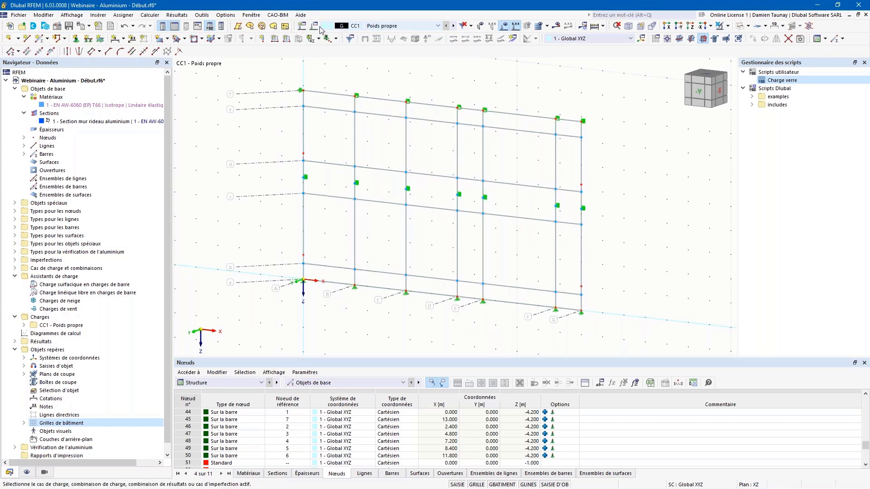
click(314, 26)
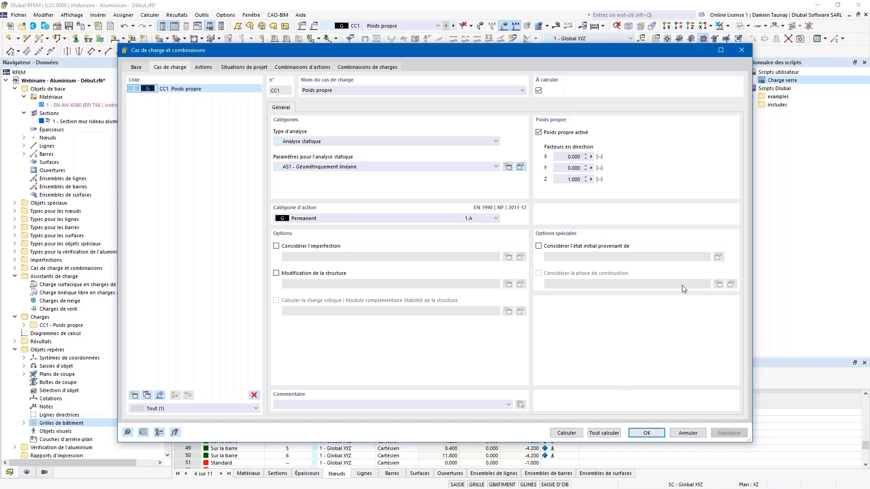
click(742, 50)
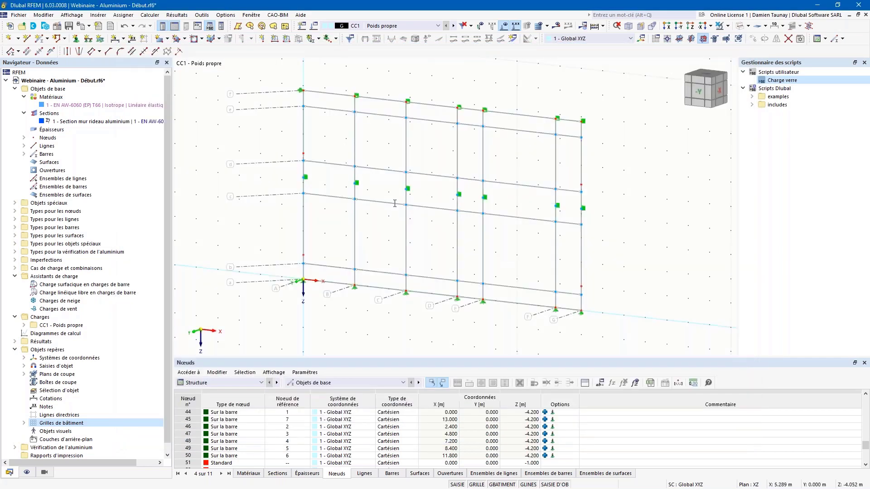
Step: Add linear dimensions for the lowest panel's height along axis A and its width between axes A and B at the base
middle_drag(477, 144, 518, 140)
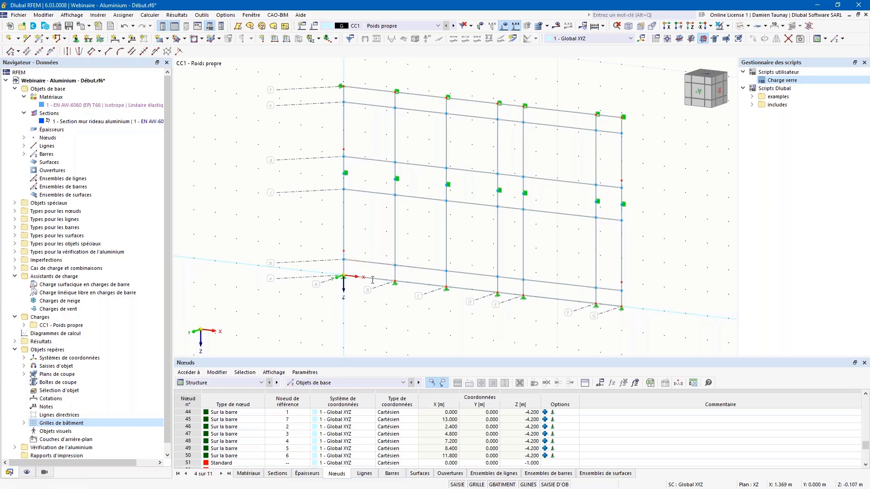
scroll(368, 303, up, 4)
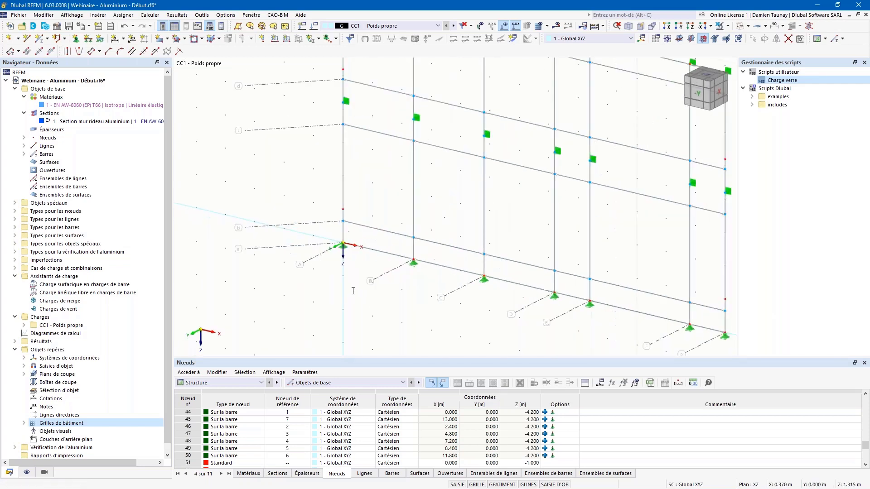
ctrl+middle_drag(365, 295, 379, 284)
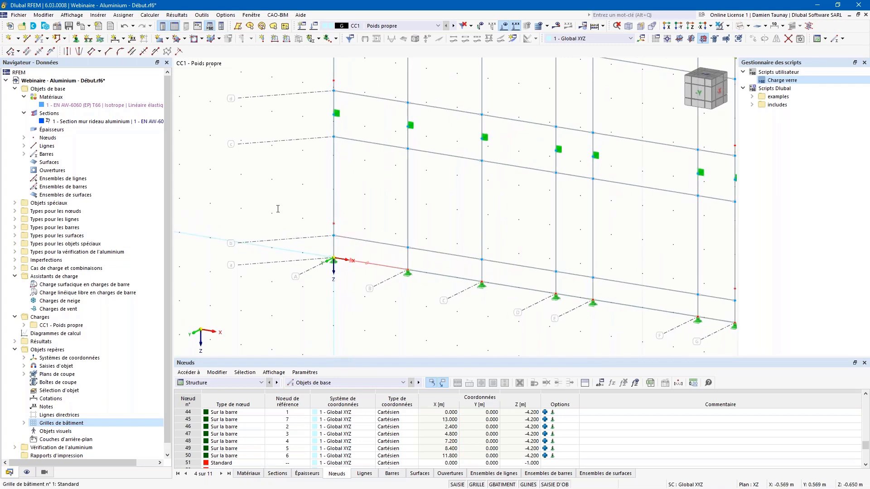
click(116, 38)
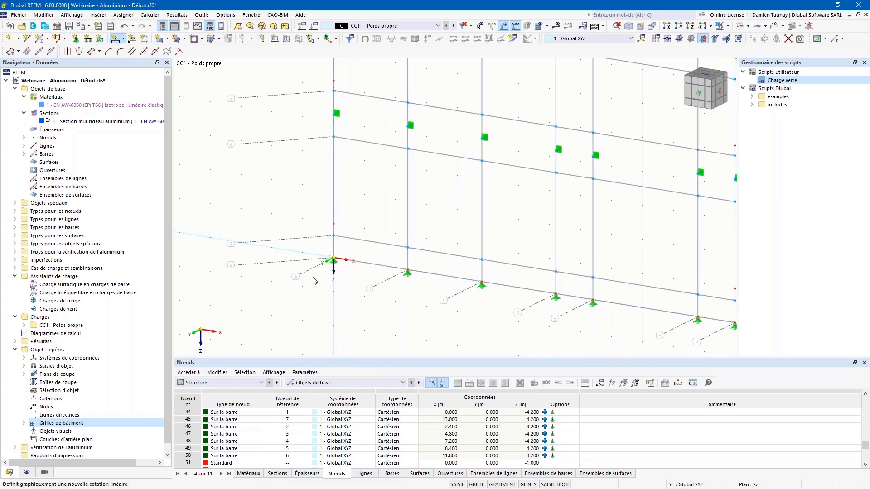
click(333, 259)
click(327, 236)
click(324, 243)
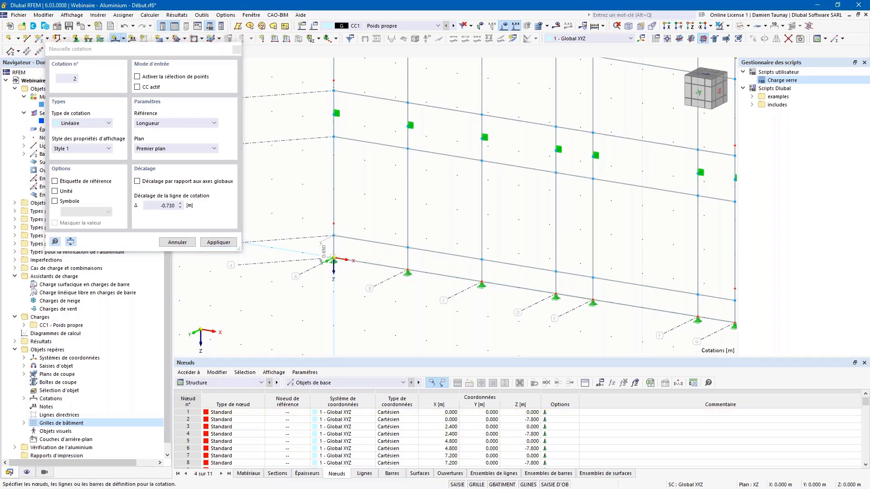
click(407, 273)
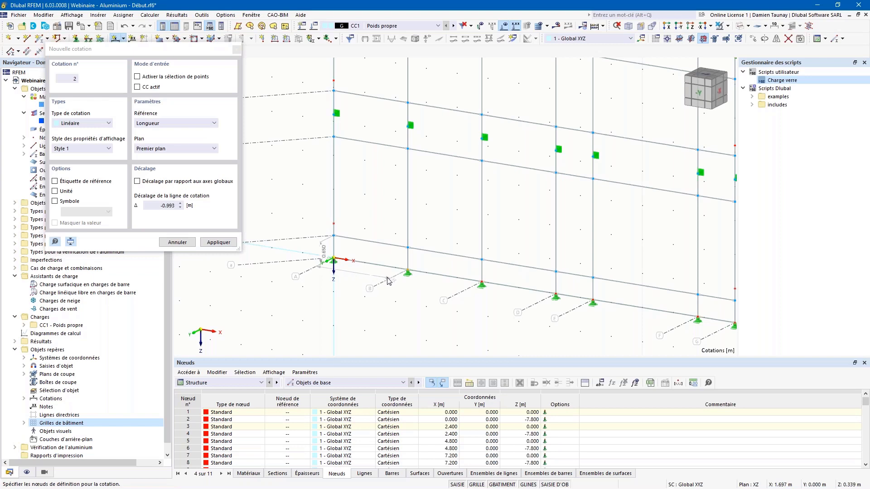
click(369, 283)
key(Escape)
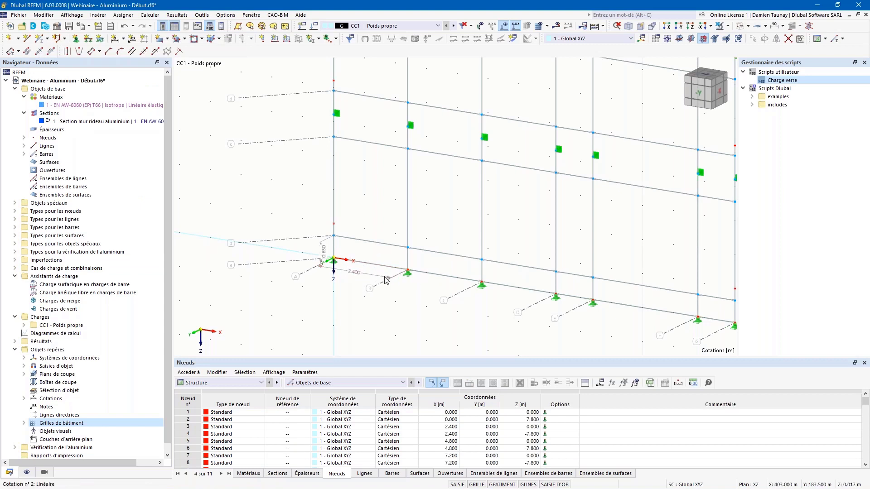
Step: Begin a member load in CC1 on the base member between axes A and B, with the "Concentrée - 2 ×" distribution
middle_drag(386, 280, 316, 272)
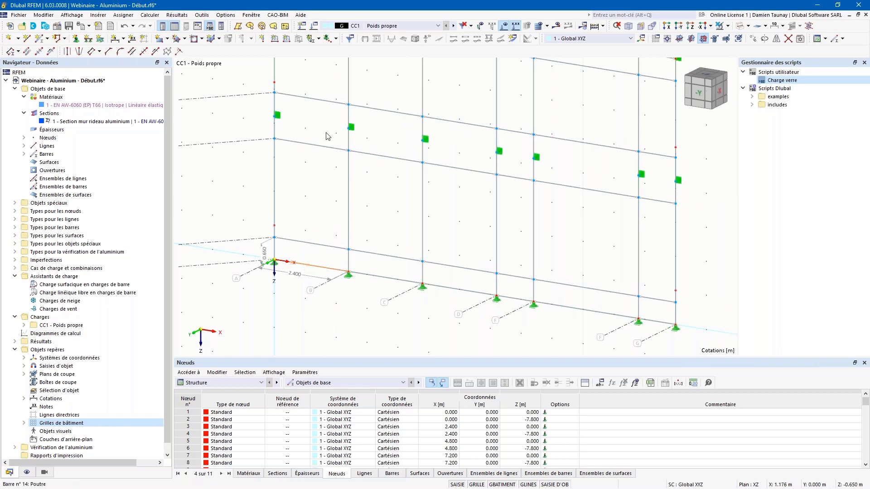
click(288, 40)
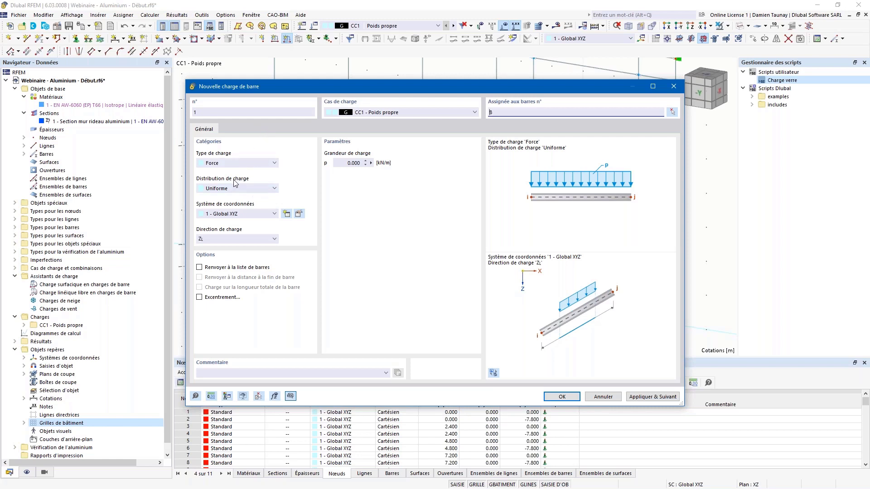
click(265, 189)
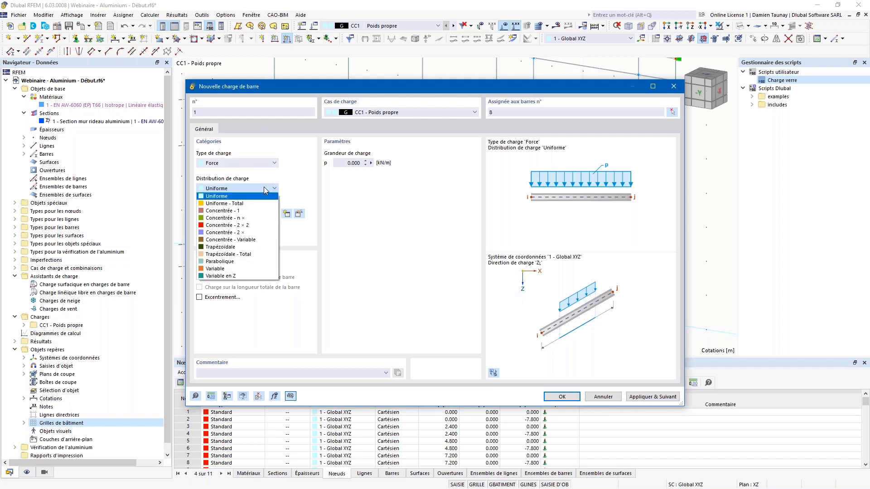
click(231, 232)
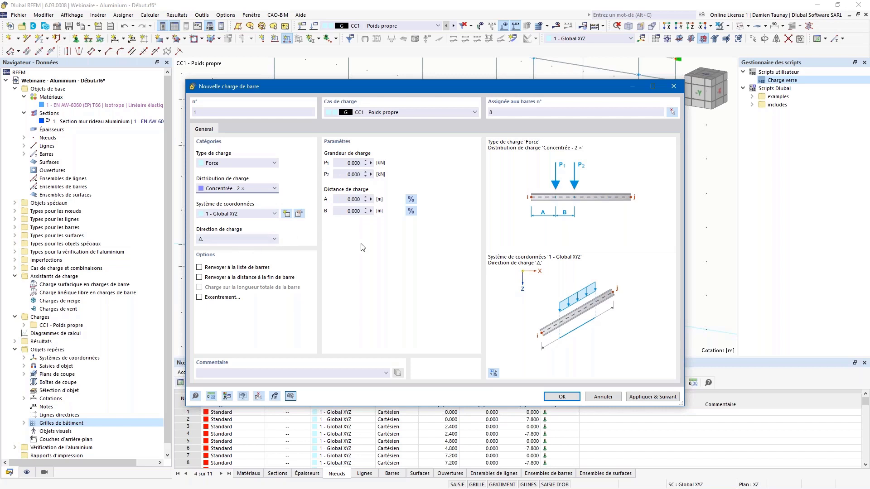
Step: Set both concentrated forces P1 and P2 to 0.6*0.65*2.4/2 kN
click(342, 164)
drag(361, 89, 531, 80)
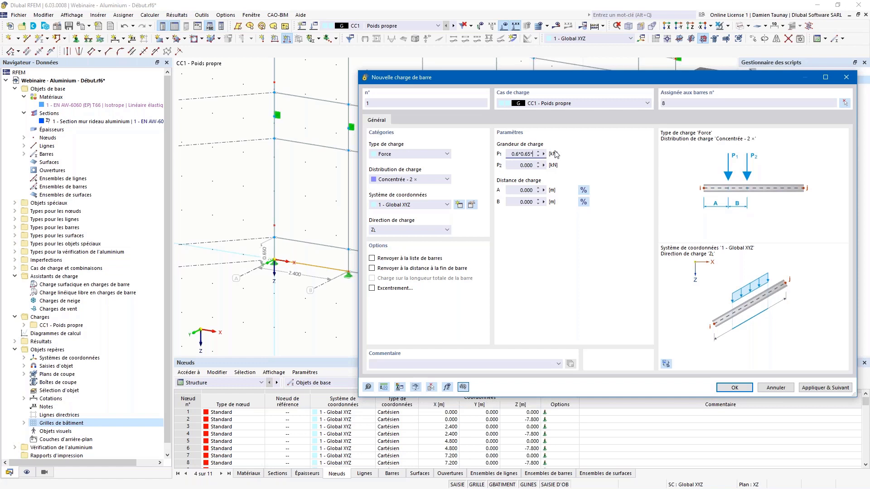
text(4/2)
click(521, 168)
double_click(535, 154)
key(ctrl+c)
drag(519, 166, 542, 176)
key(ctrl+v)
Step: Enter the load distances A and B, with B at 2.1 m, and create the member load
drag(516, 190, 553, 194)
text(0.)
key(Tab)
text(2.1)
click(739, 388)
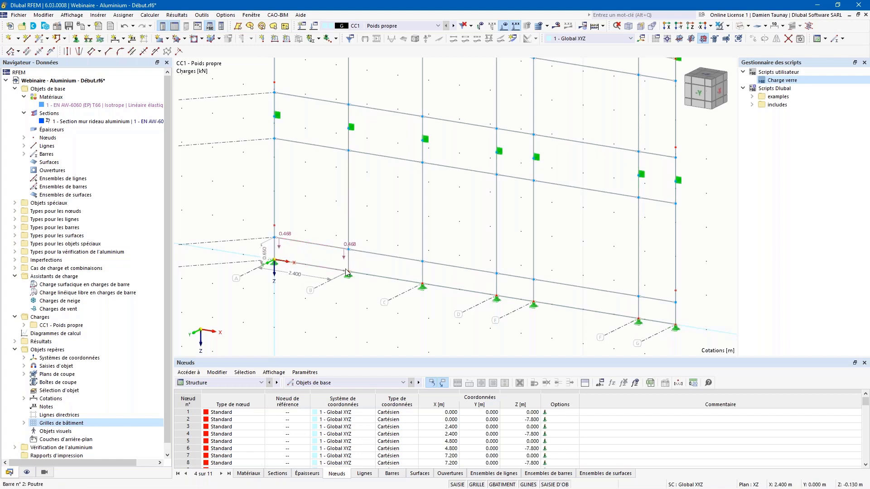
Step: Undo the creation of the two-force member load on the base member between axes A and B
scroll(310, 259, down, 2)
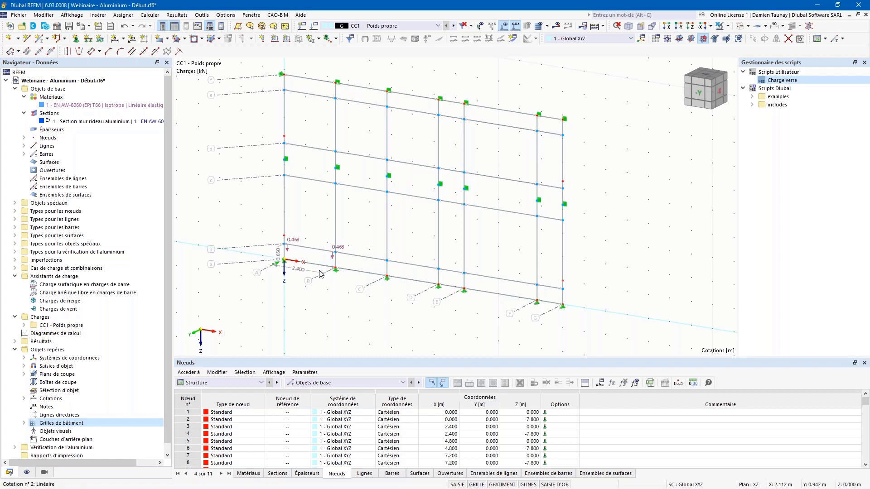
middle_drag(307, 281, 307, 293)
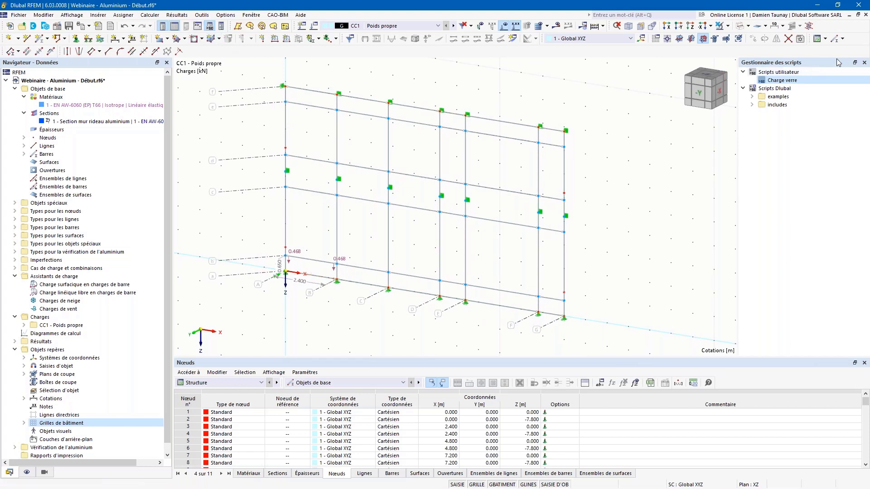
click(210, 26)
click(210, 27)
key(ctrl+z)
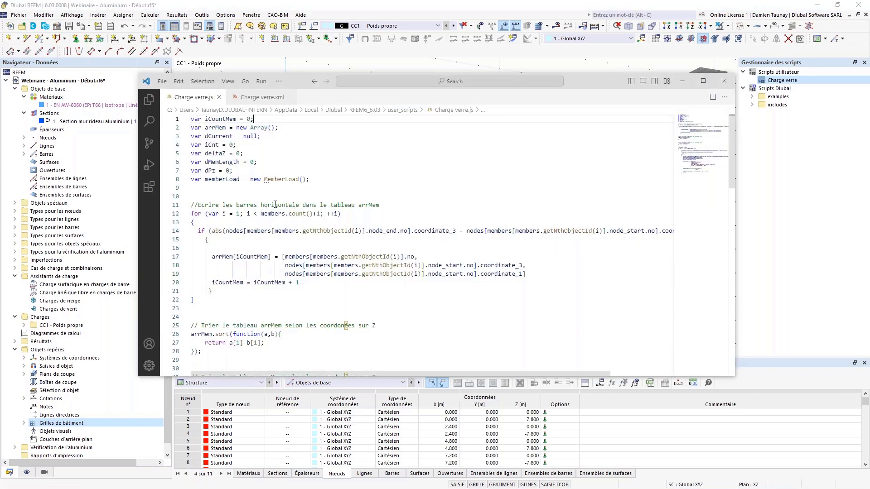
Step: Open the "Charge verre" user script in Visual Studio Code and examine how it collects and sorts the horizontal members
right_click(793, 80)
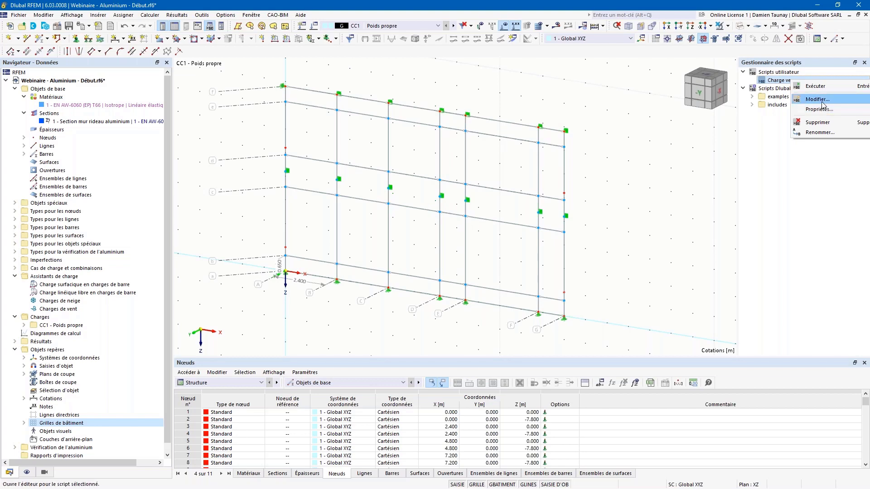
key(alt+Tab)
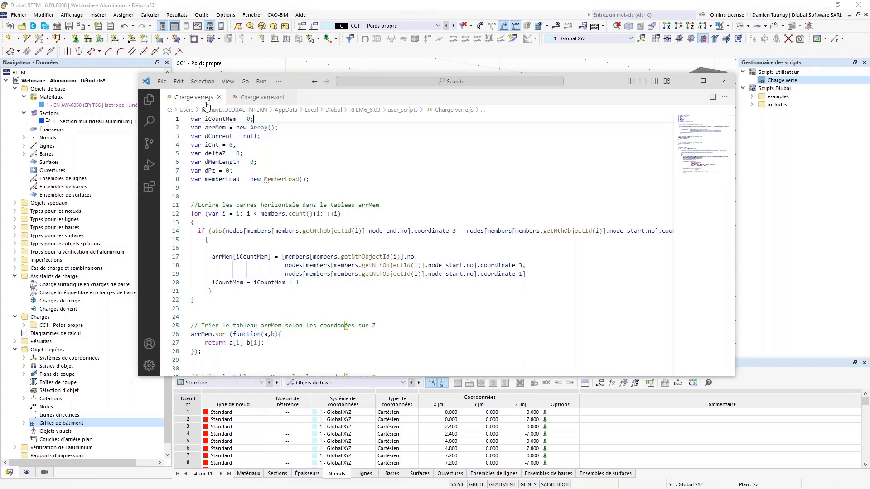
key(Down)
key(Down)
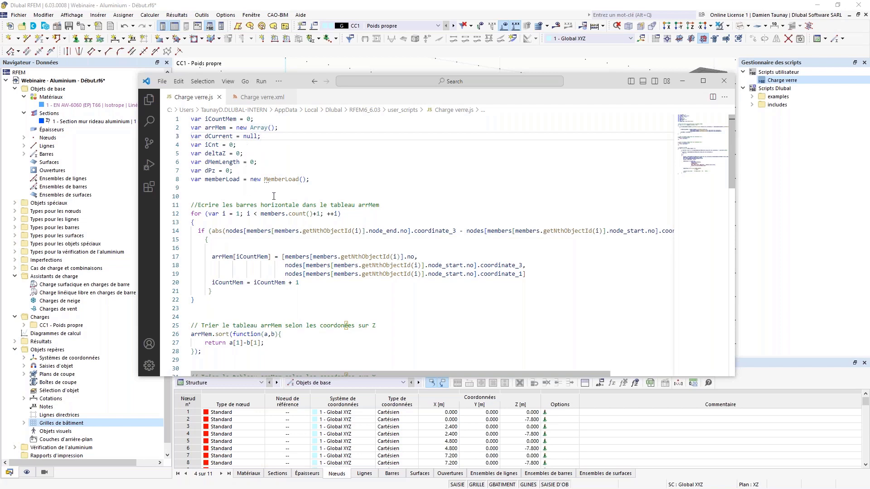
scroll(274, 196, down, 1)
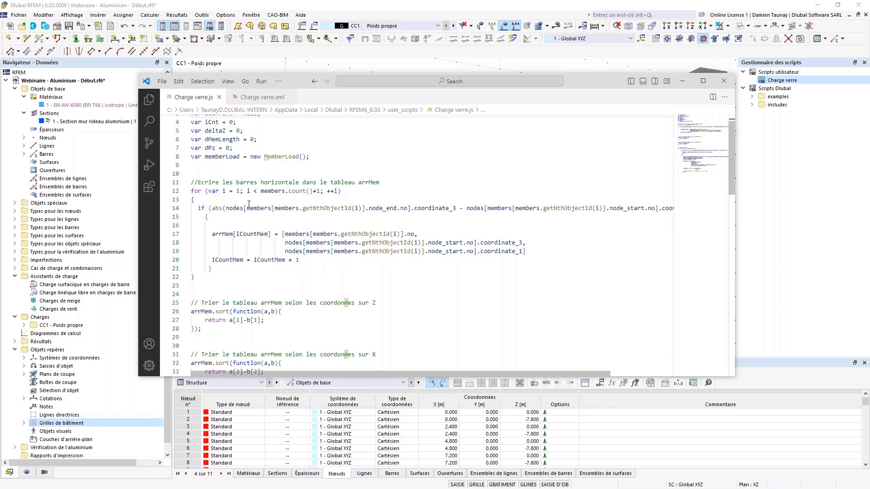
scroll(299, 249, down, 2)
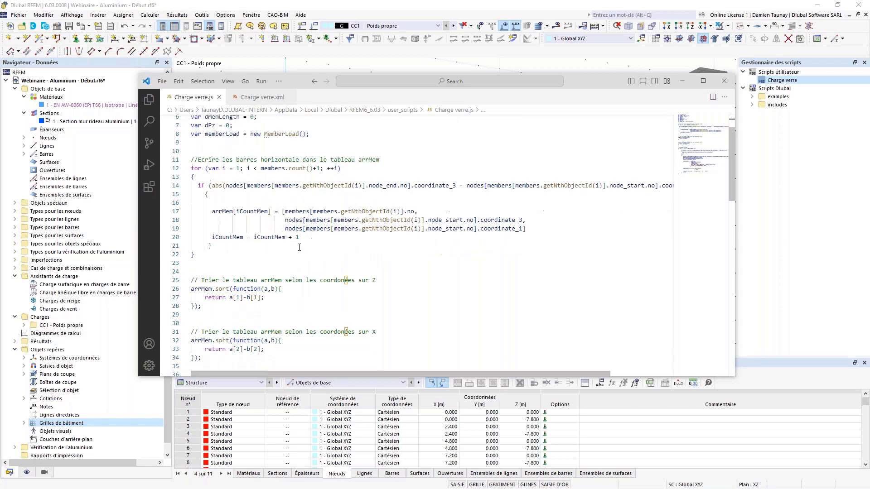
scroll(299, 245, down, 1)
click(349, 253)
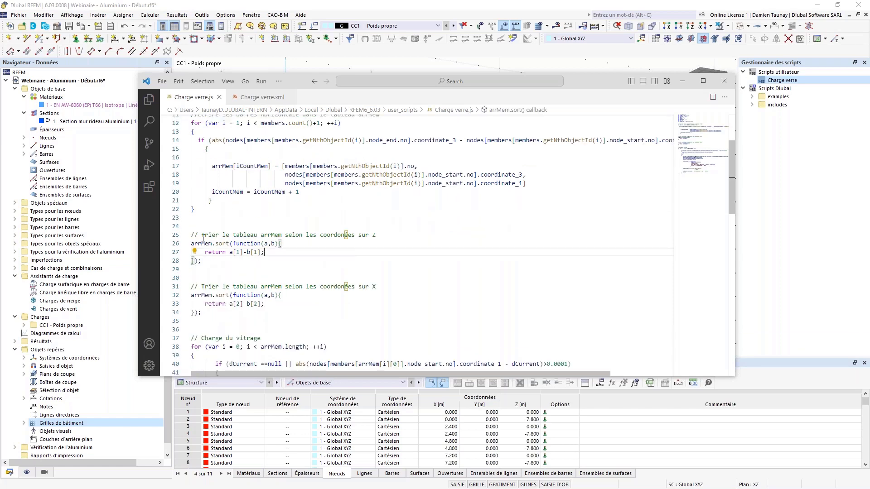
scroll(290, 248, down, 1)
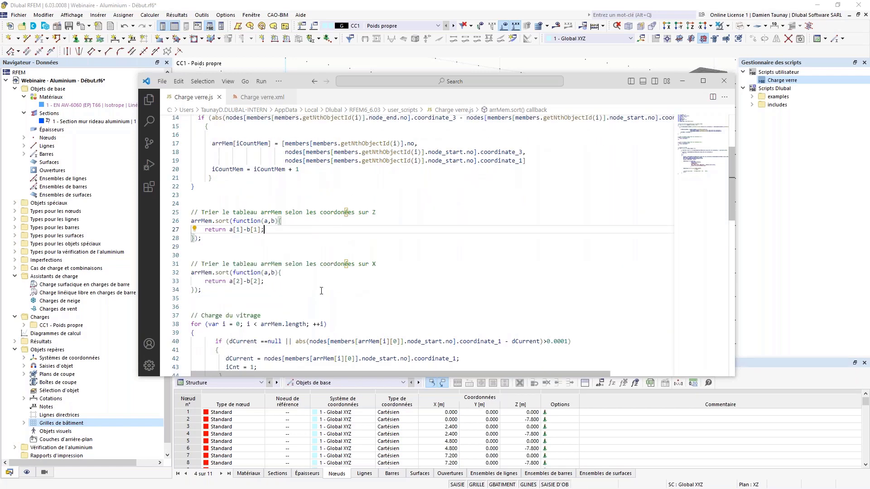
scroll(315, 280, down, 4)
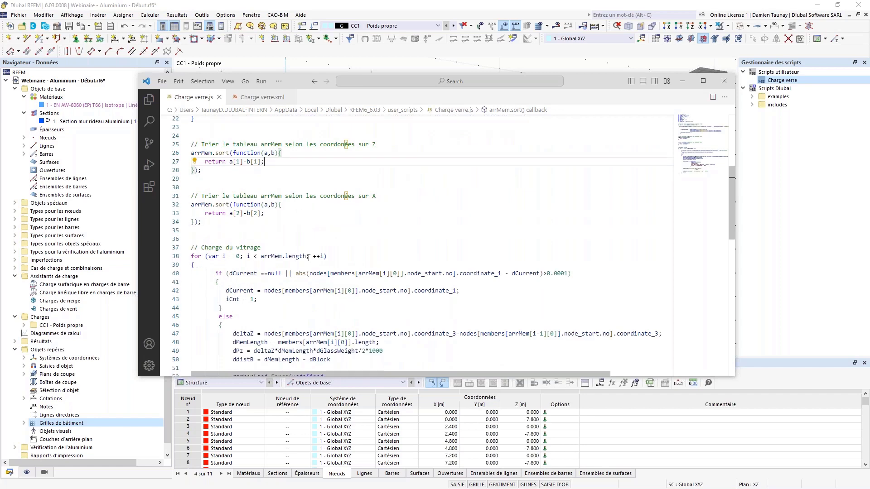
Step: Examine the script's "Charge du vitrage" loop, including the distribution, magnitude and direction arguments of the memberLoad.Force call
scroll(308, 257, down, 2)
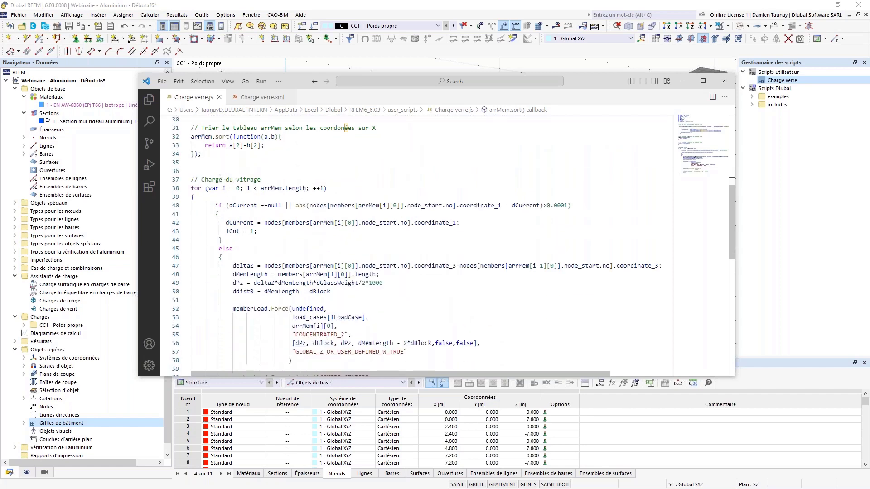
scroll(282, 213, down, 4)
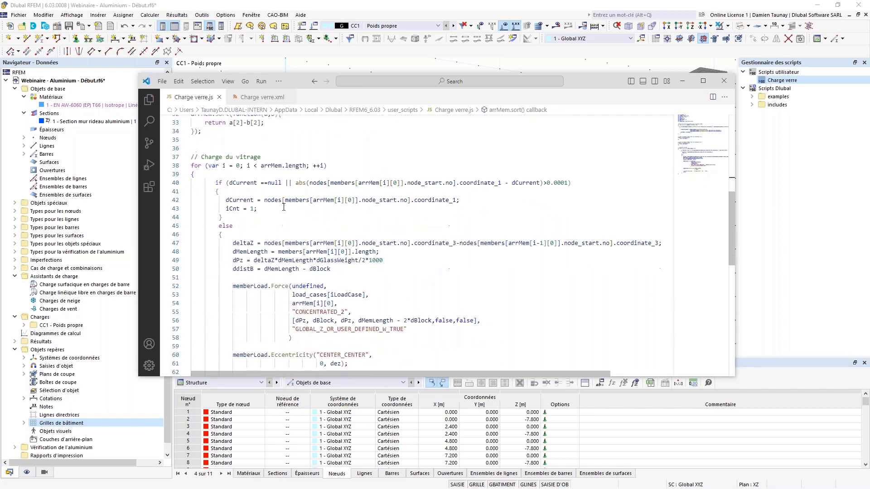
drag(234, 218, 416, 261)
click(290, 218)
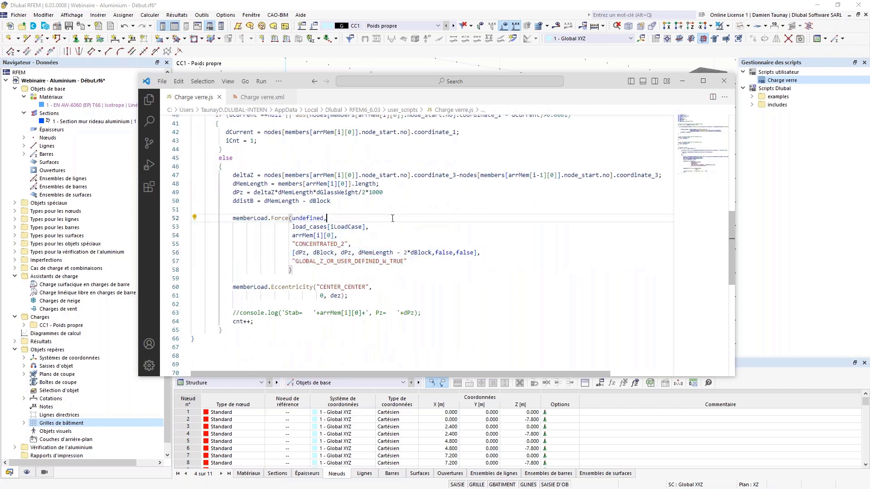
click(273, 218)
double_click(273, 218)
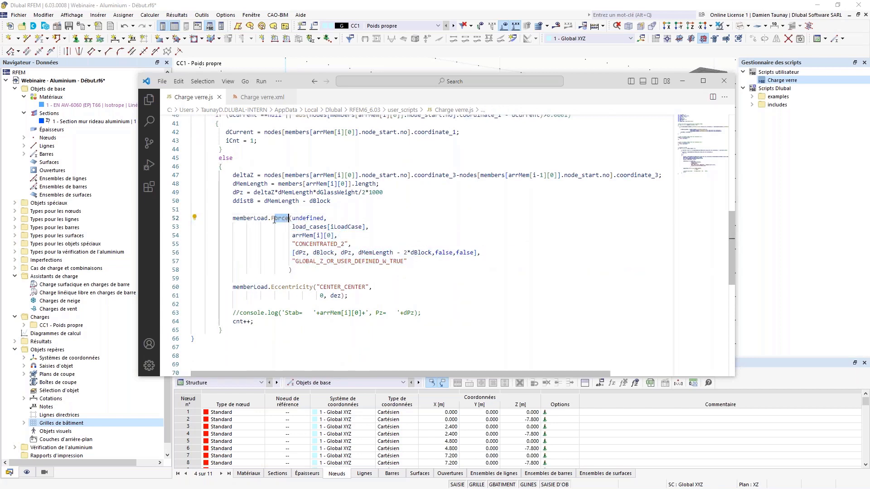
double_click(298, 244)
drag(295, 261, 406, 262)
drag(294, 253, 468, 258)
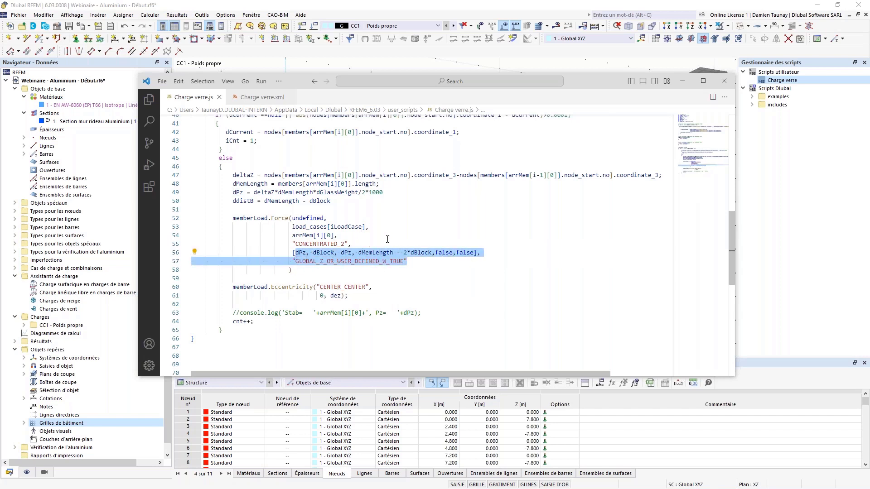
Step: Examine the load case argument of the memberLoad.Force call and the argument definitions in Charge verre.xml
drag(327, 218, 373, 226)
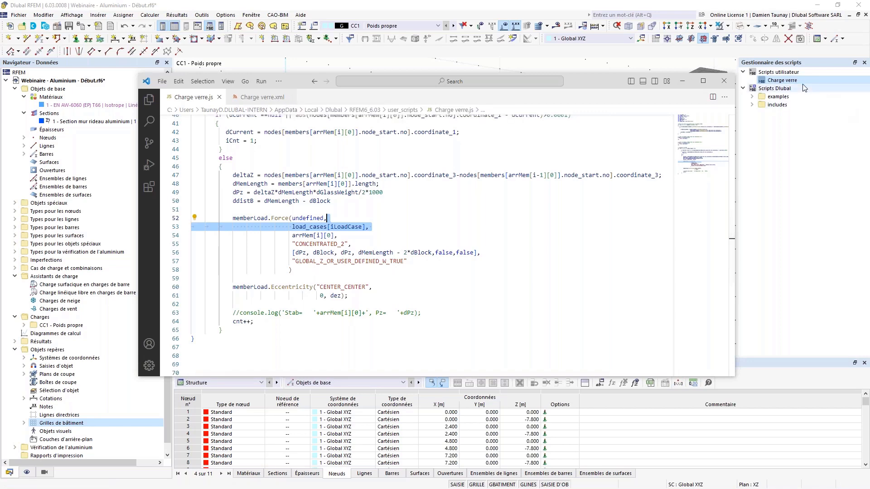
click(788, 80)
right_click(790, 81)
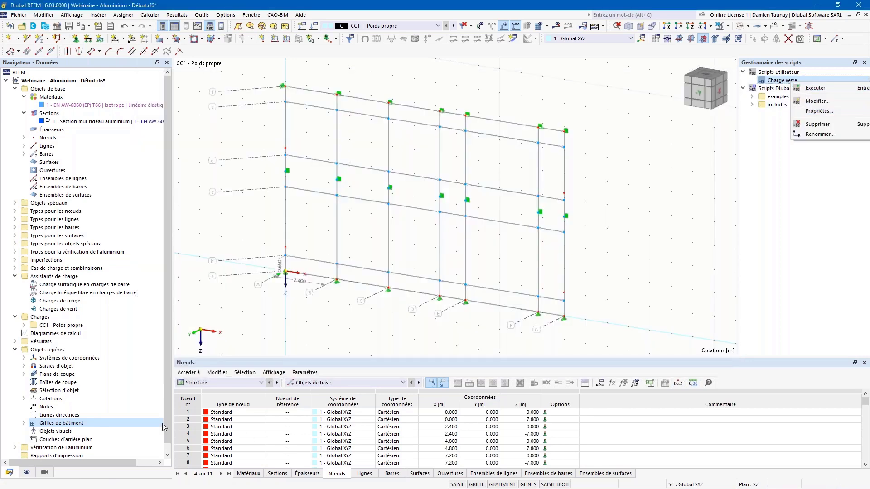
key(alt+Tab)
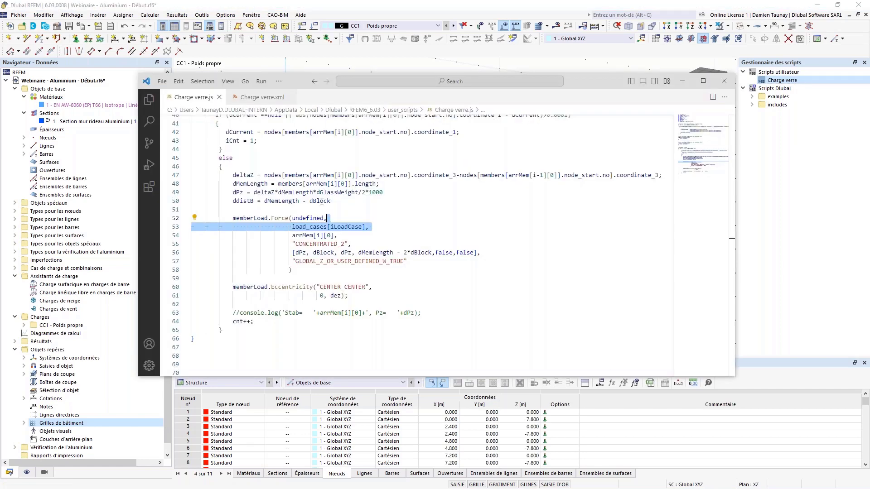
click(270, 97)
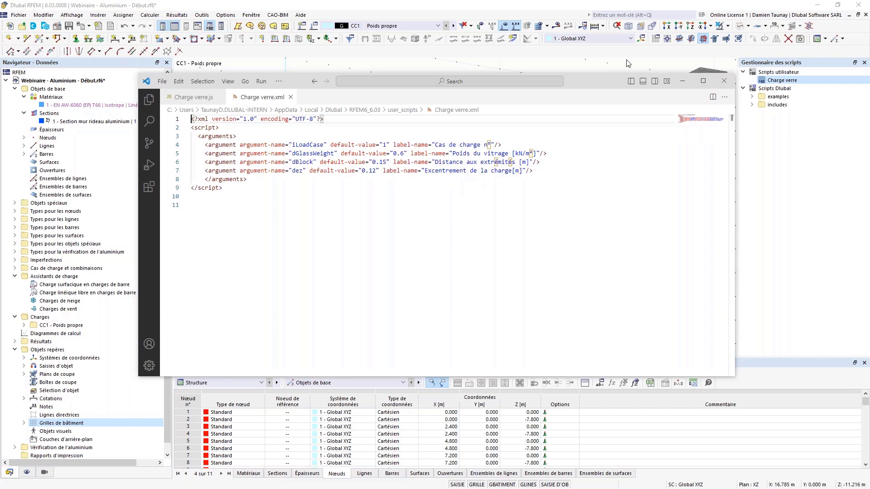
Step: Run the "Charge verre" script in RFEM with load case 1, glazing weight 0.6 kN/m², end distance 0.15 m and load eccentricity 0.12 m
click(770, 81)
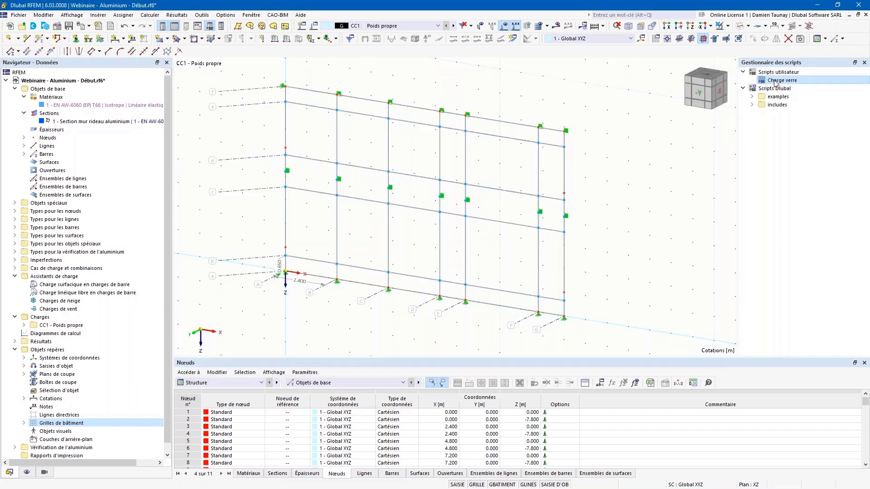
double_click(776, 81)
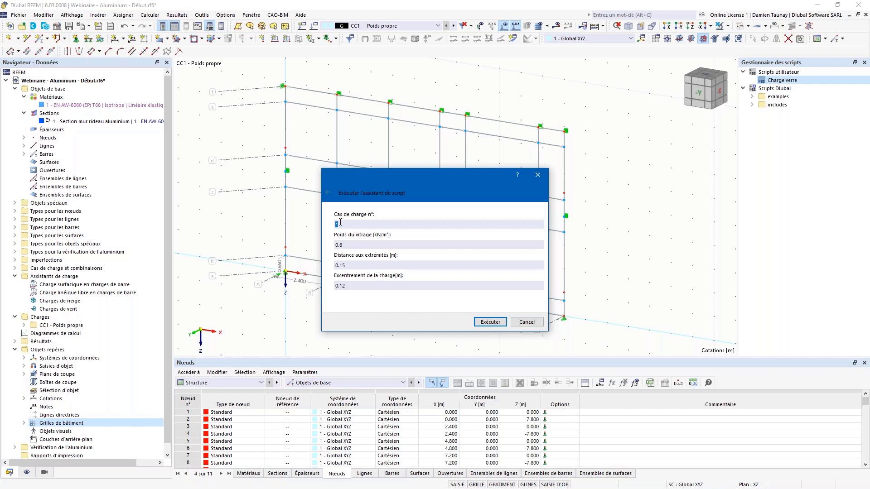
key(Tab)
key(Tab)
key(Tab)
click(496, 323)
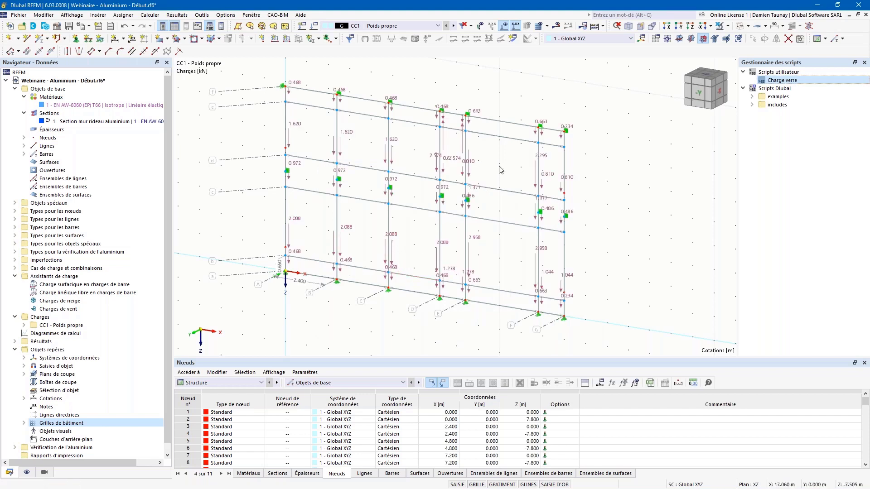
Step: Inspect the distribution, load distances and force eccentricity of the script-generated load on member 9
double_click(349, 264)
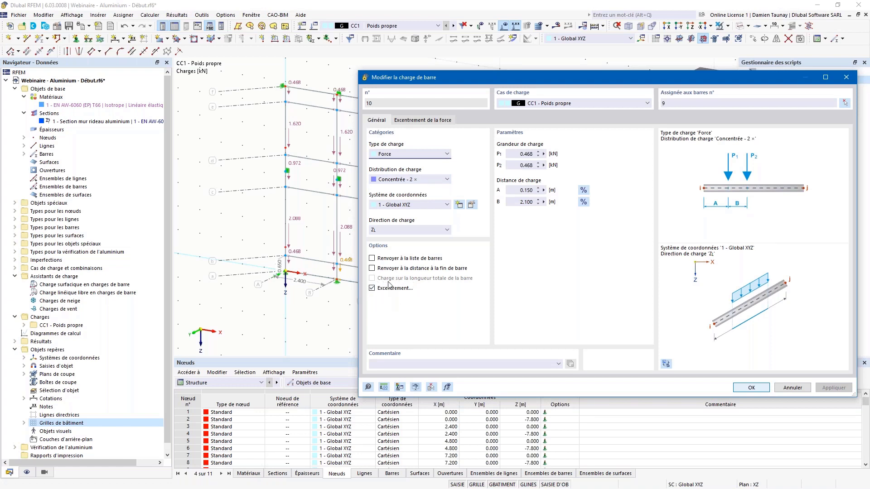
click(417, 118)
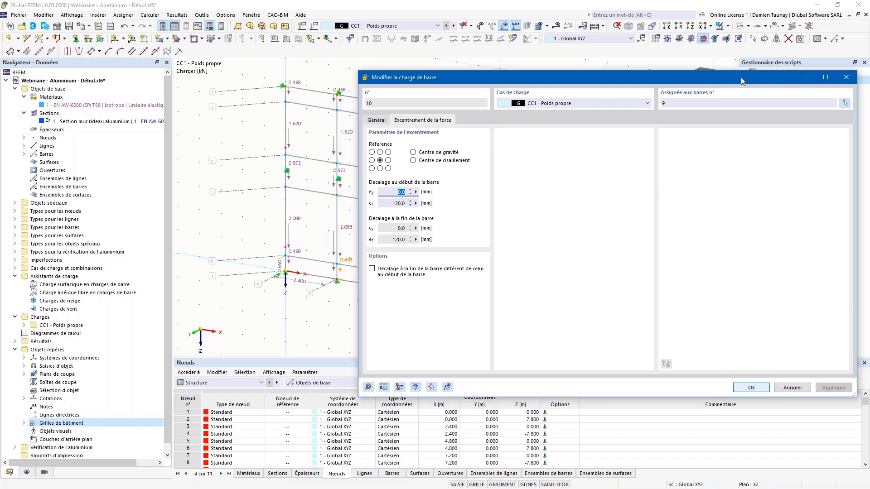
drag(656, 78, 556, 69)
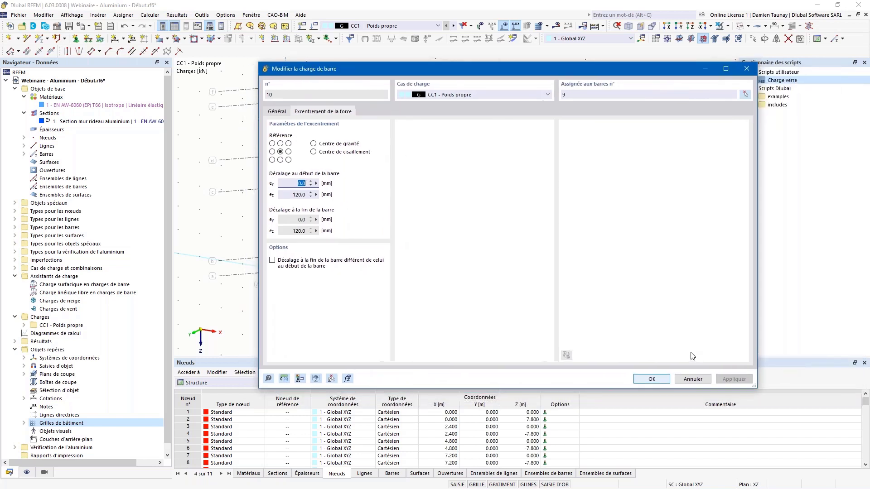
click(651, 379)
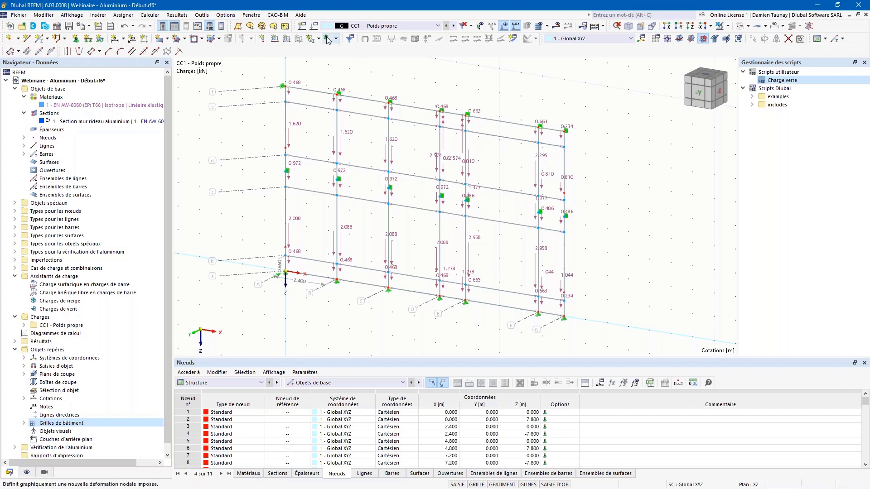
Step: Create load case CC2 named "Garde-corps > Ext +Y" with the action category "Imposée - catégorie B : bureaux"
click(314, 26)
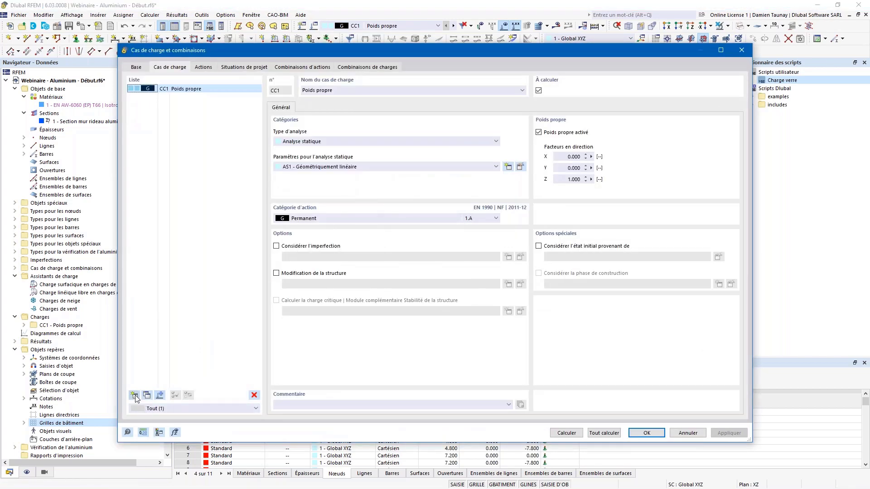
click(135, 396)
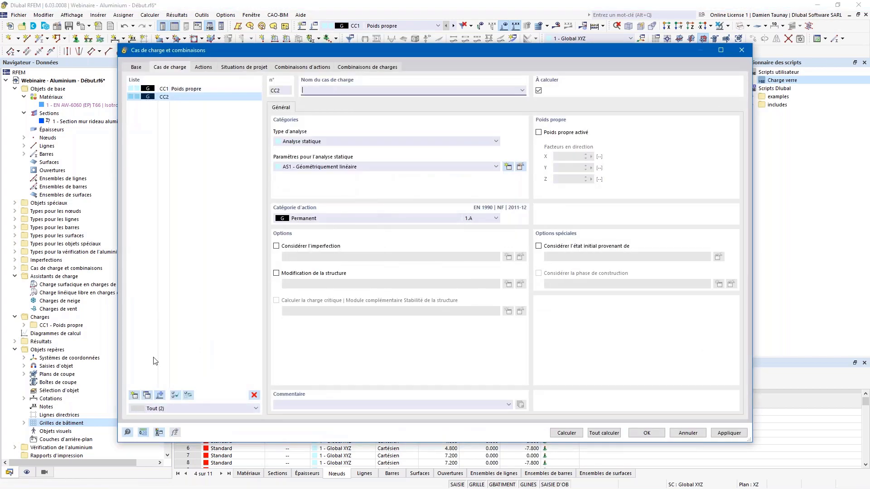
click(315, 217)
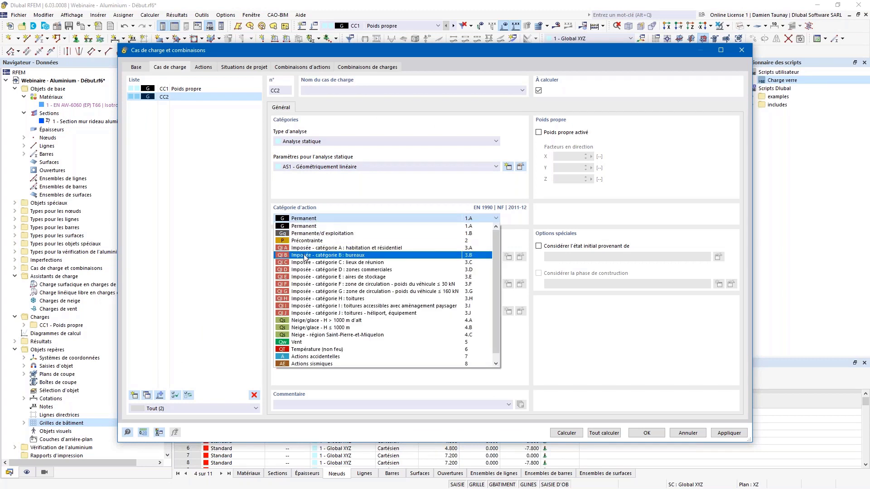
click(321, 256)
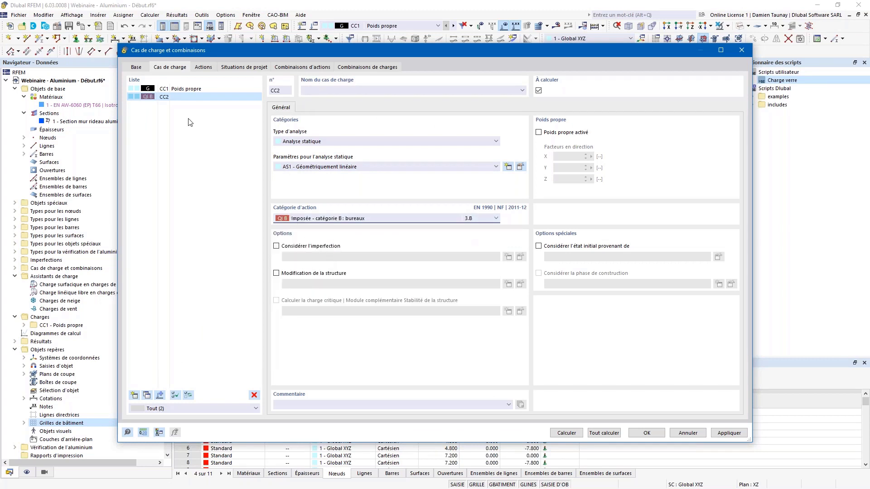
click(353, 91)
text(Garde-corps > Ext +Y)
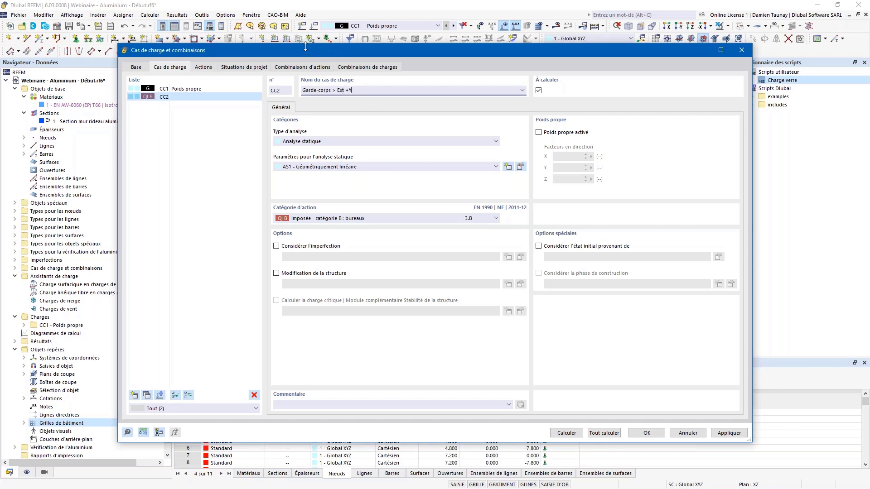
drag(335, 52, 362, 184)
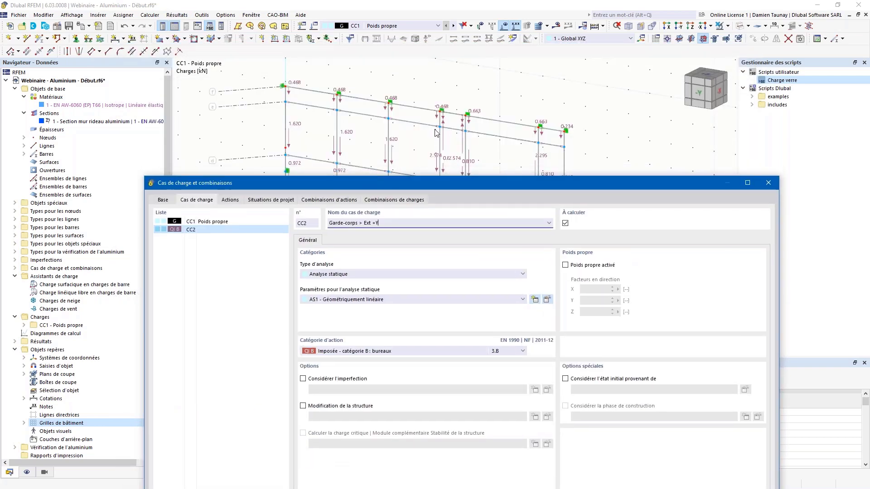
drag(281, 187, 420, 109)
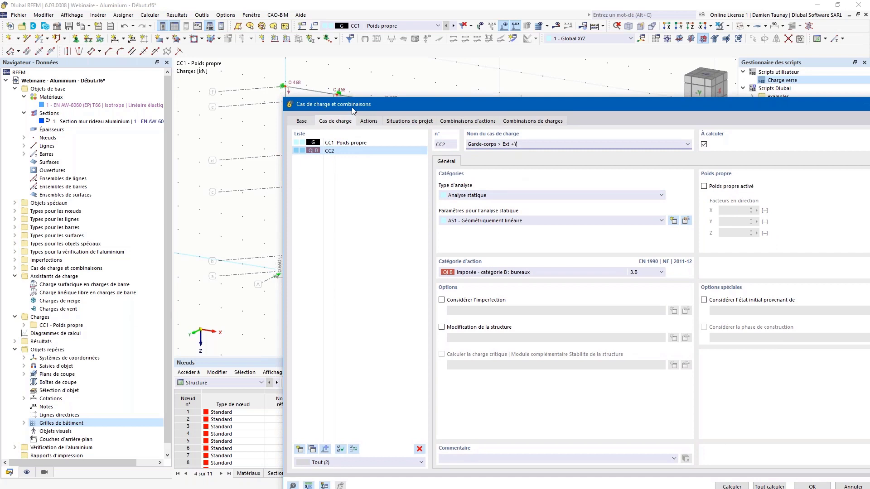
drag(363, 105, 261, 68)
key(Tab)
key(Return)
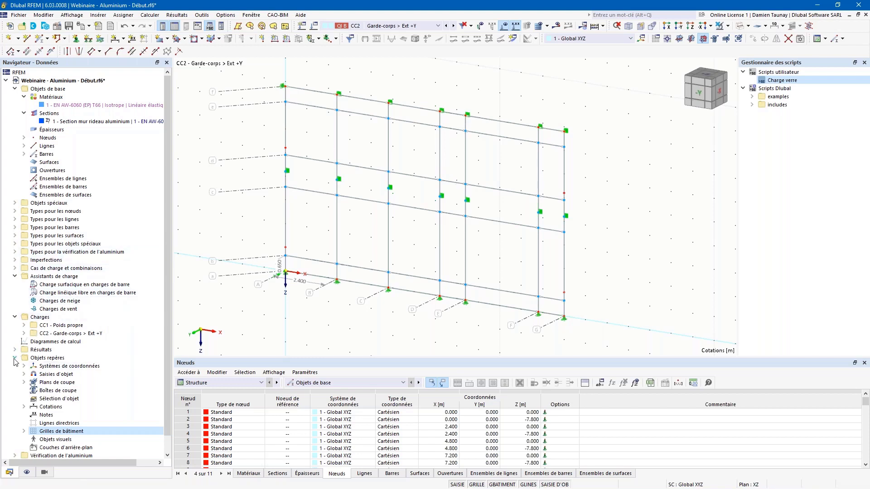
Step: Start a free line load to member loads wizard for CC2, with a uniform 0.6 kN/m load in global Y on the true length
scroll(25, 387, down, 1)
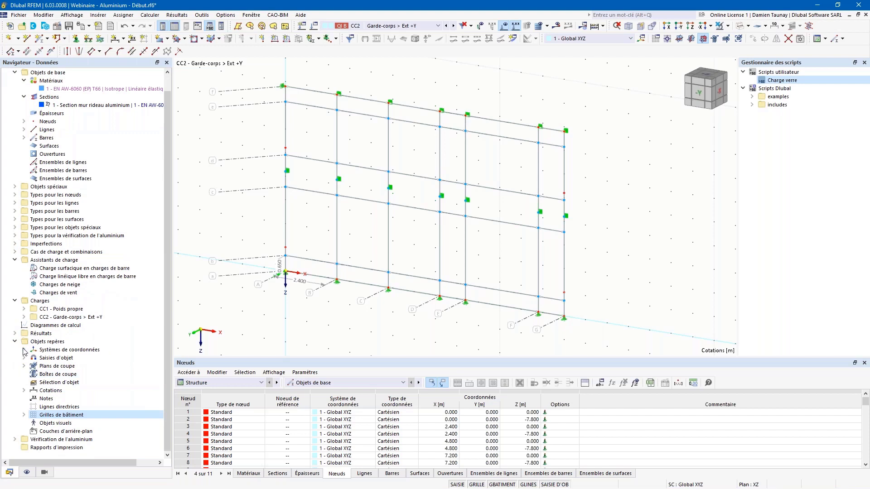
scroll(23, 348, up, 1)
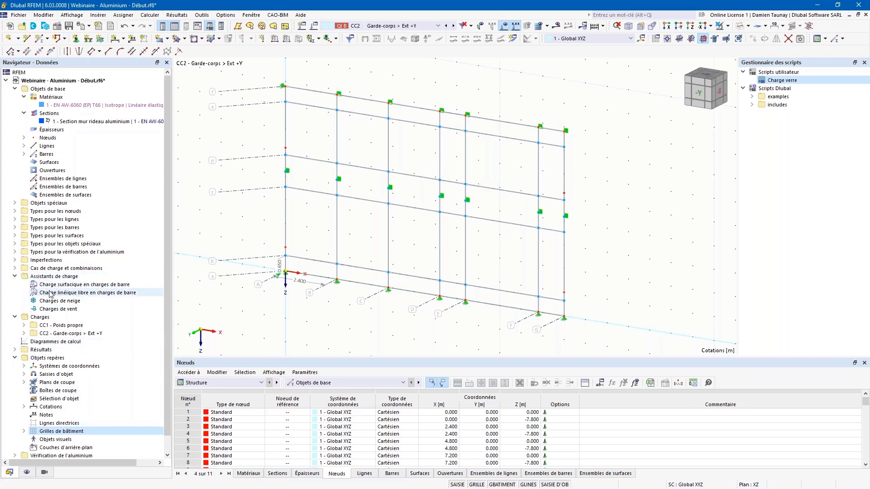
click(114, 293)
double_click(113, 294)
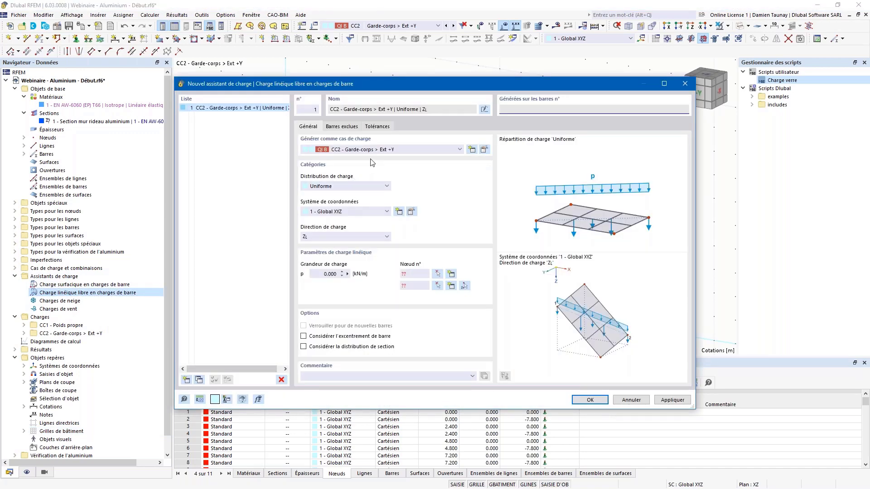
click(320, 237)
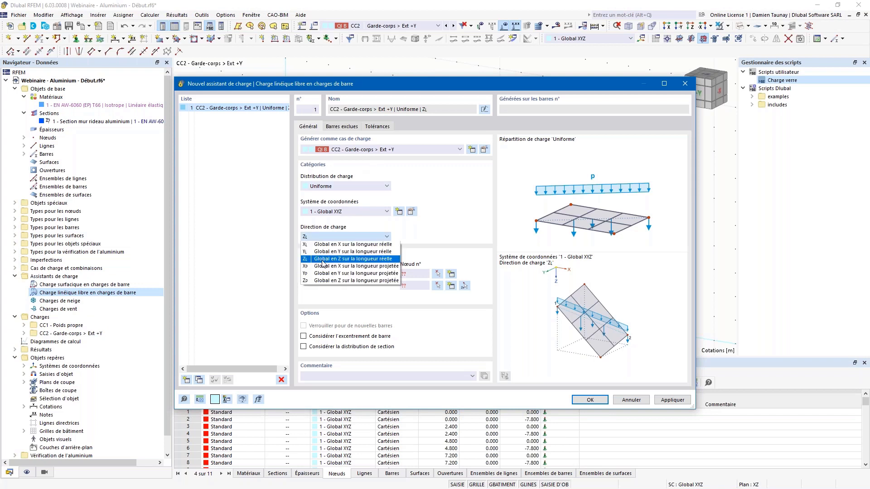
click(323, 252)
click(318, 273)
text(0.6)
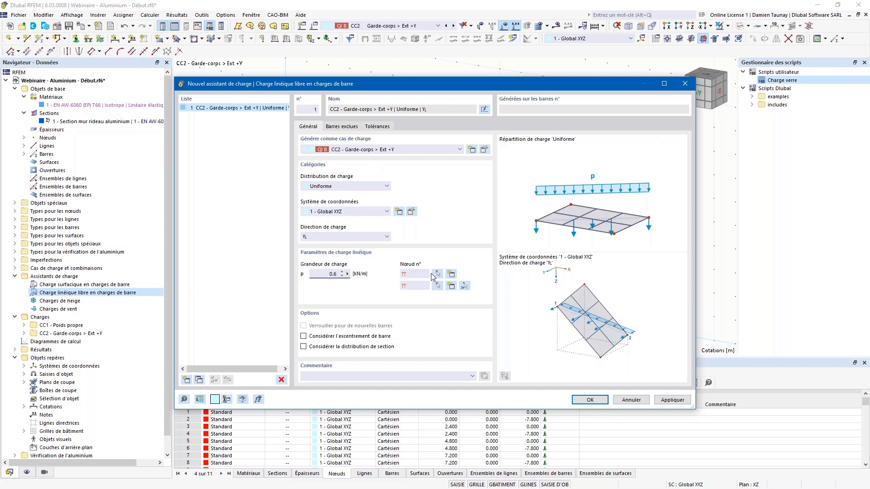
Step: Assign the free line load between end nodes 53 and 54 at Z -5.2 m, review the excluded members and tolerances, and create it
click(465, 287)
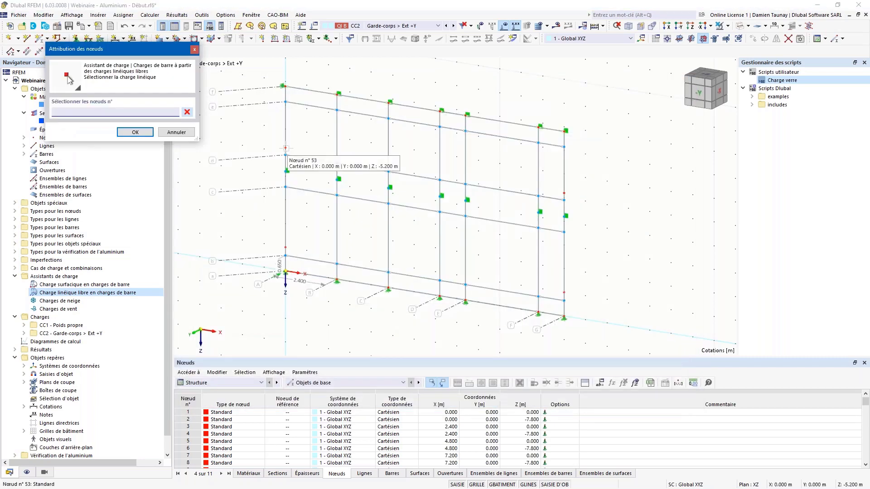
click(285, 148)
click(564, 192)
key(Return)
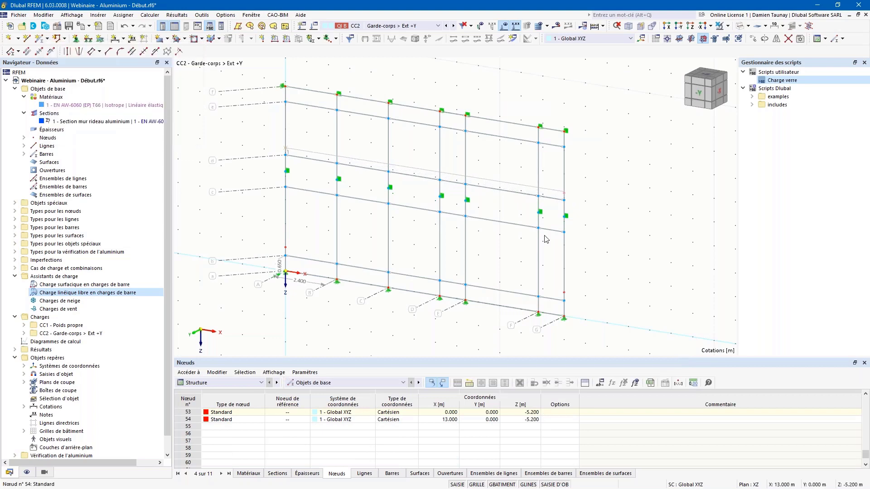
click(343, 127)
click(380, 127)
click(343, 127)
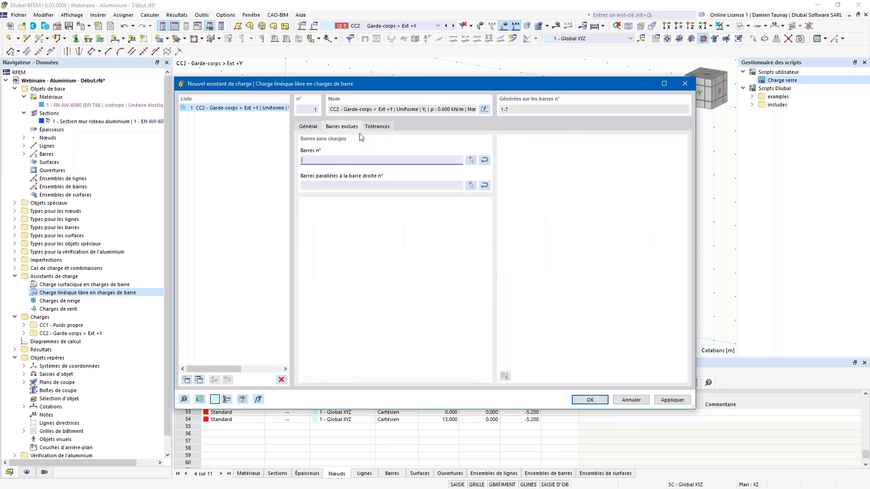
click(310, 128)
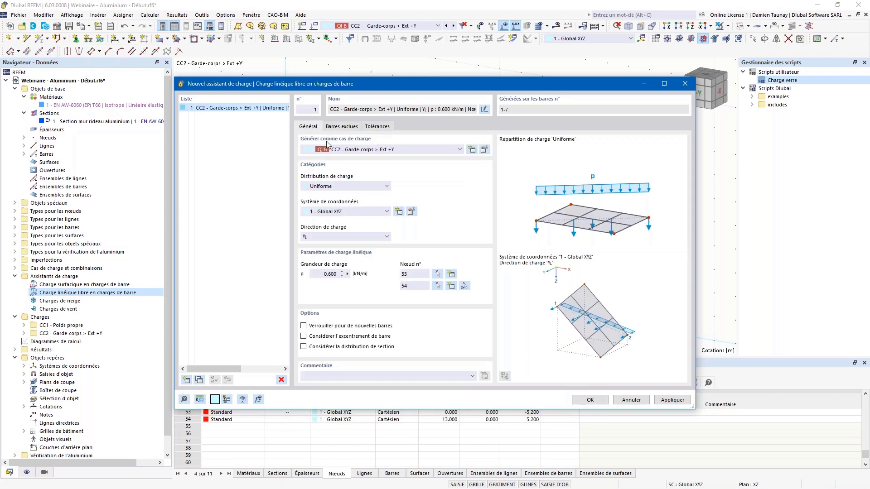
click(589, 400)
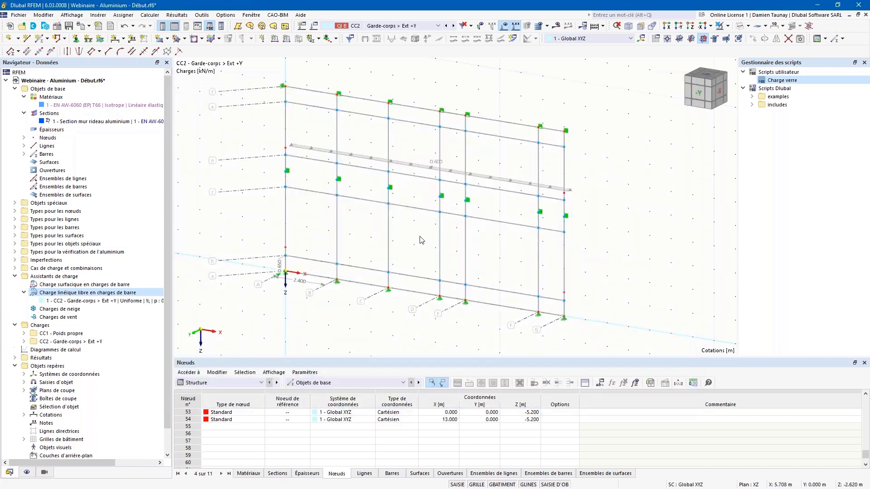
Step: Copy the free line load from the nodes at Z -5.2 m down to the nodes at Z -1.0 m
mouse_move(479, 236)
ctrl+middle_down()
mouse_move(454, 235)
mouse_move(469, 235)
ctrl+middle_up()
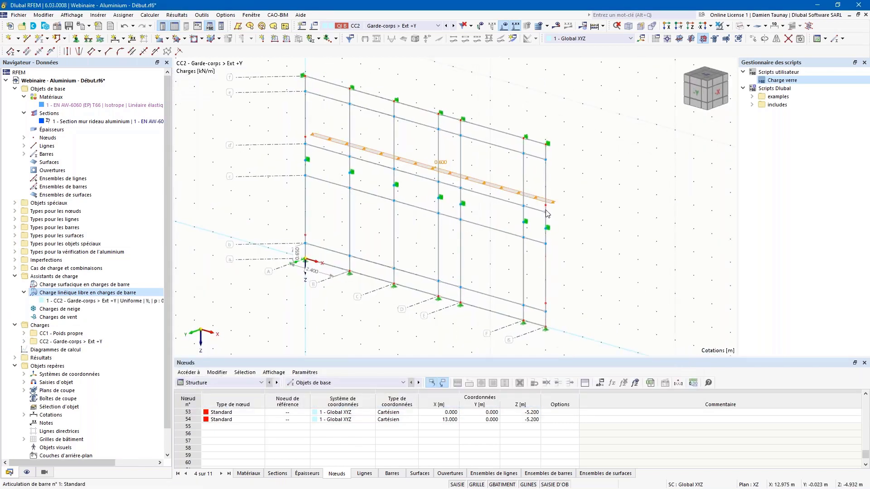
ctrl+drag(545, 208, 546, 304)
click(513, 279)
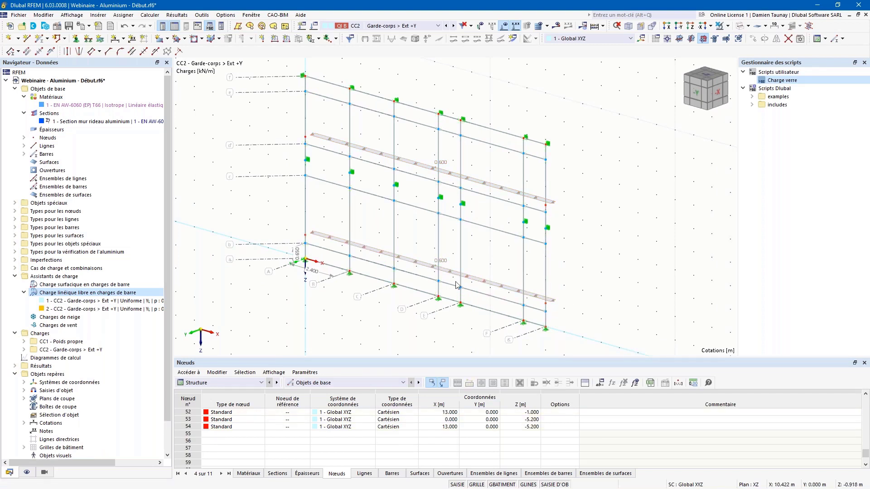
Step: Display the generated member loads of the guardrail line loads separately, and restore the line load display
right_click(485, 187)
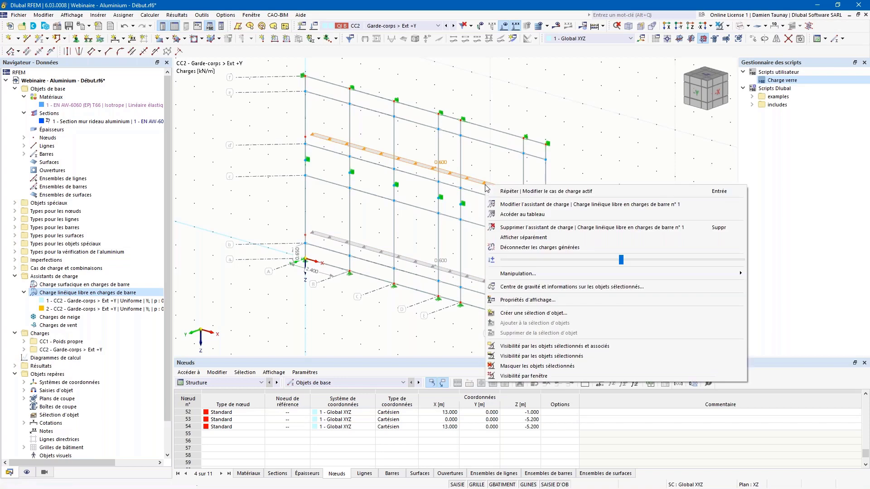
click(514, 240)
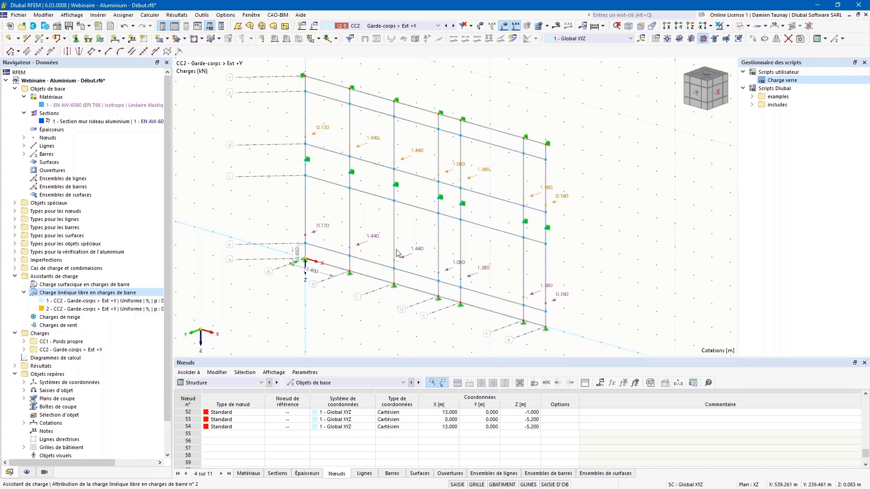
ctrl+middle_drag(362, 255, 397, 259)
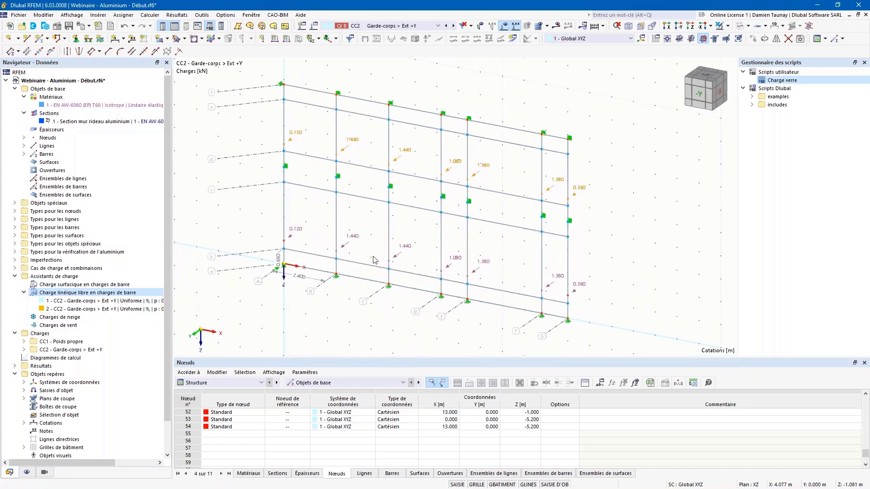
right_click(354, 237)
click(391, 287)
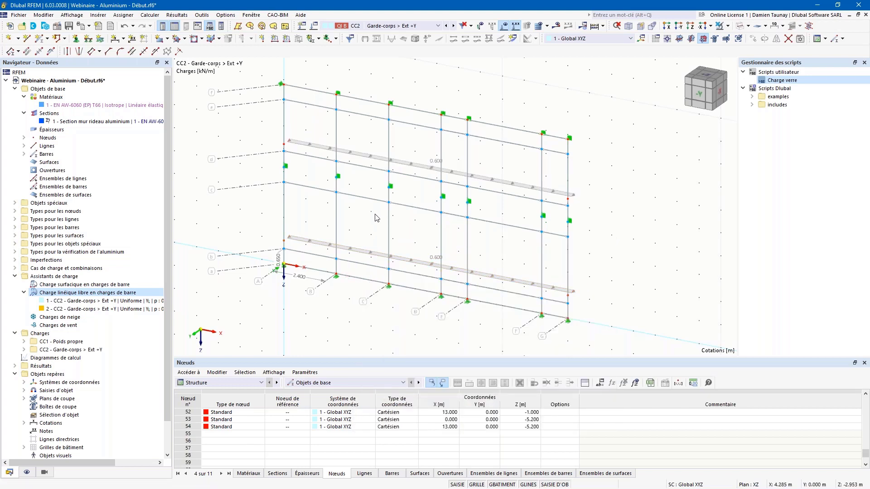
Step: Copy load case CC2 with its guardrail loads as CC3 and name it "Garde-corps > Int -Y"
click(314, 27)
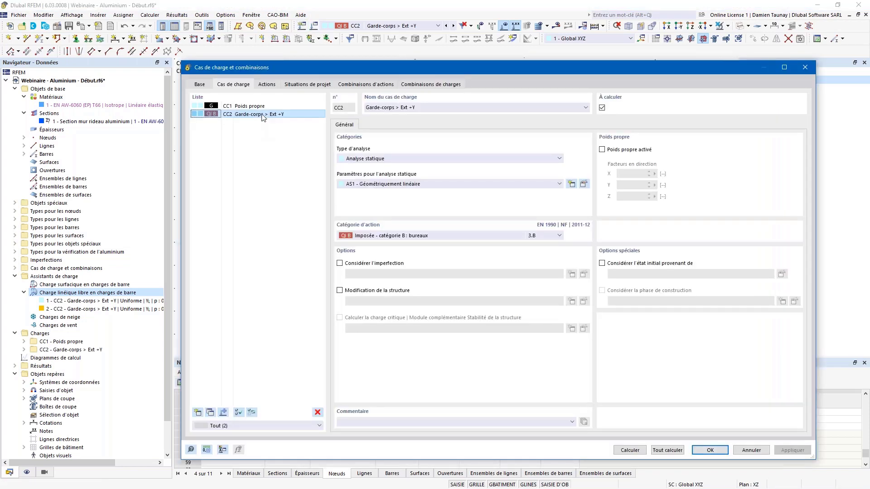
click(211, 413)
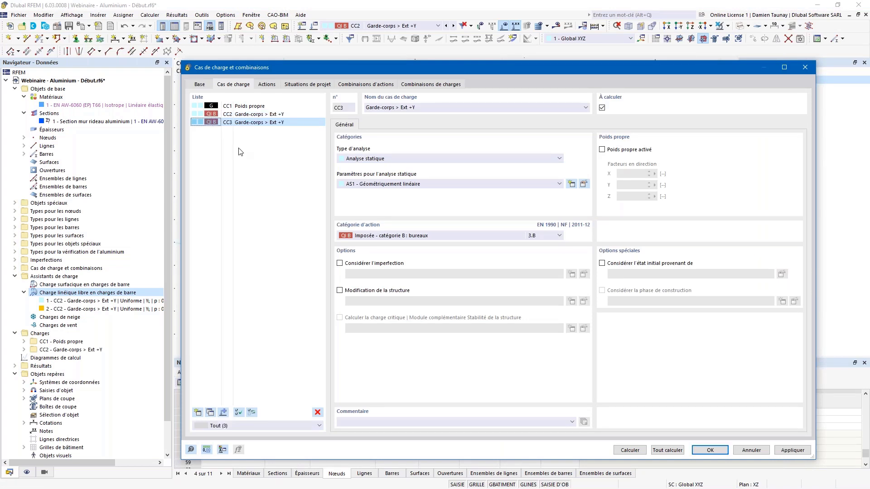
click(409, 107)
text(Int)
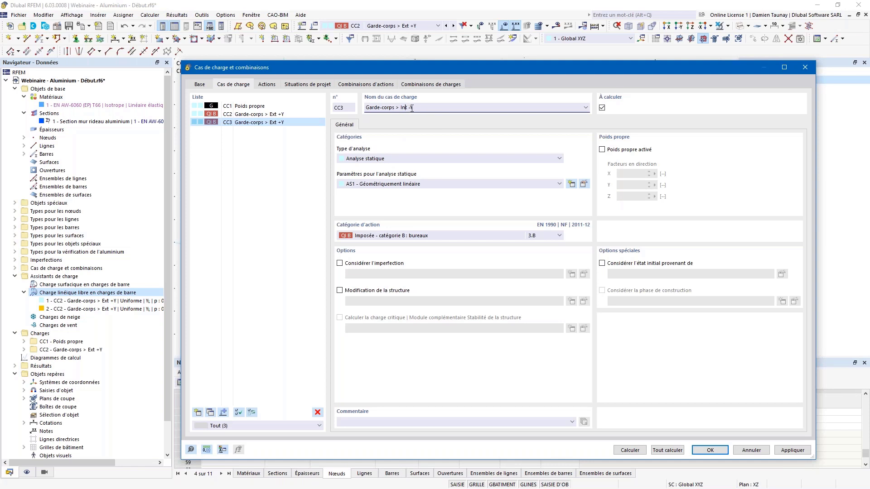
click(698, 448)
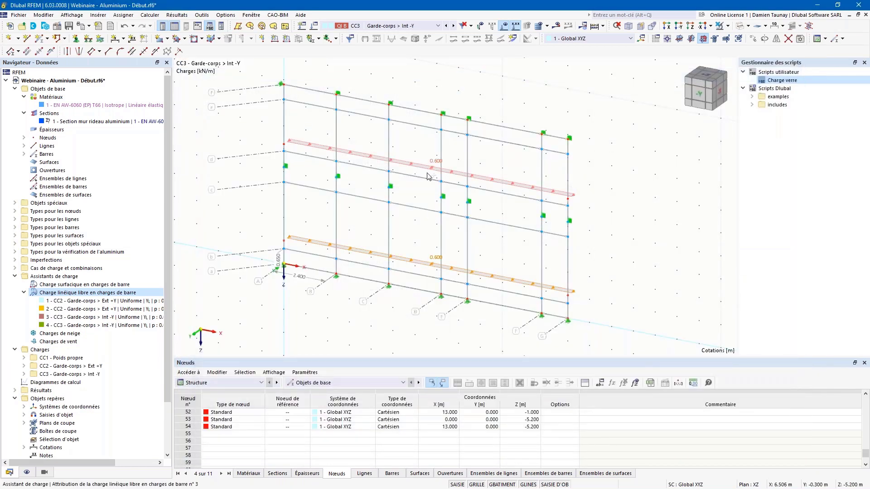
Step: Set both free line loads of CC3 to -0.6 kN/m
double_click(429, 170)
click(319, 271)
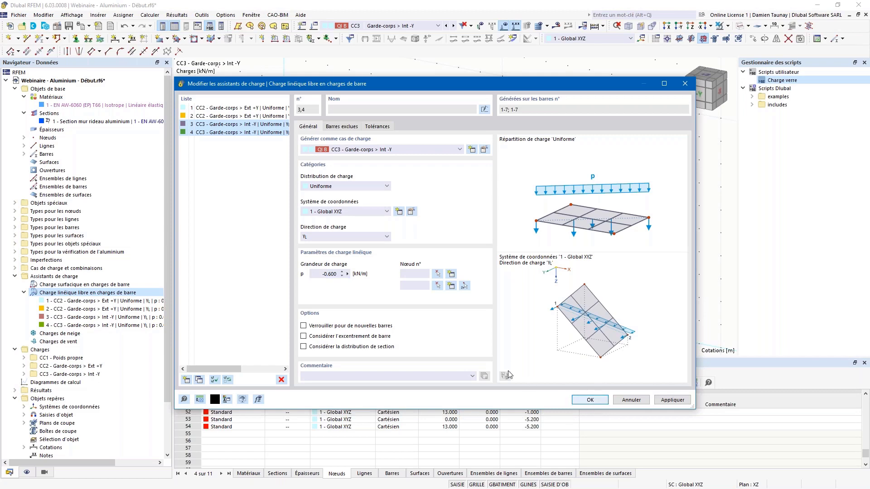
click(590, 400)
ctrl+middle_drag(464, 270, 444, 262)
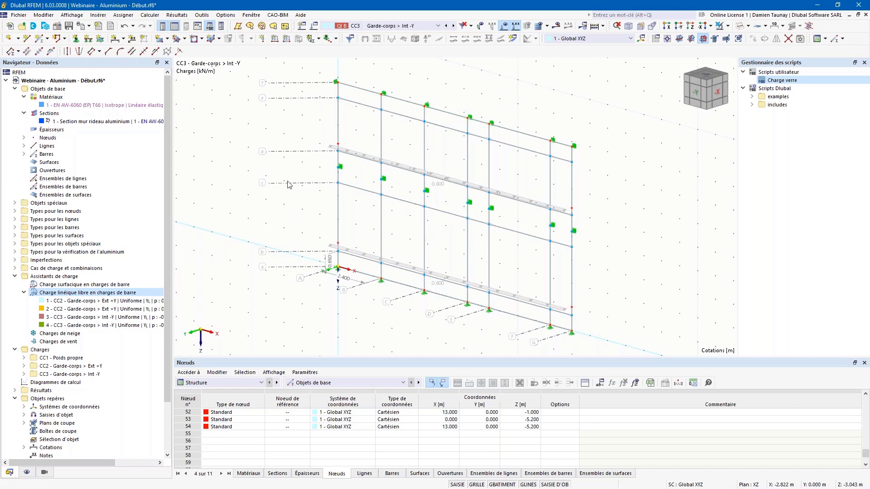
Step: Create load case CC4 with the action category Vent and name it "Vent -Y"
click(313, 27)
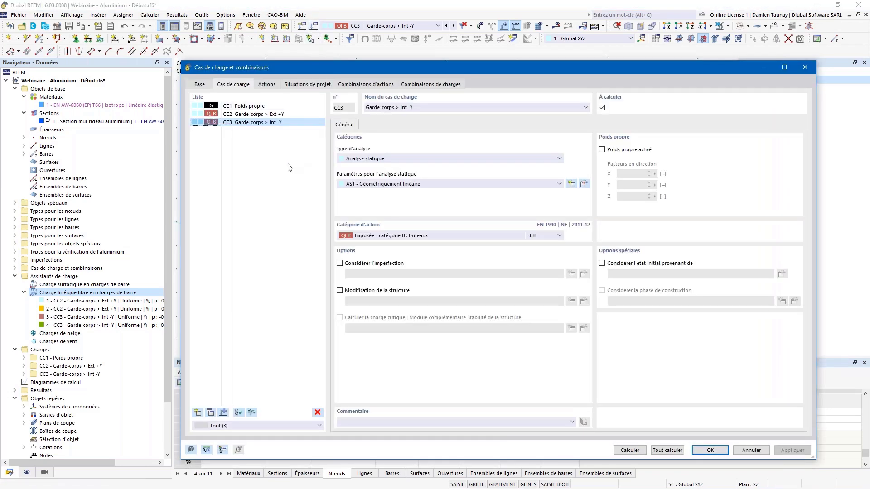
click(197, 412)
click(384, 236)
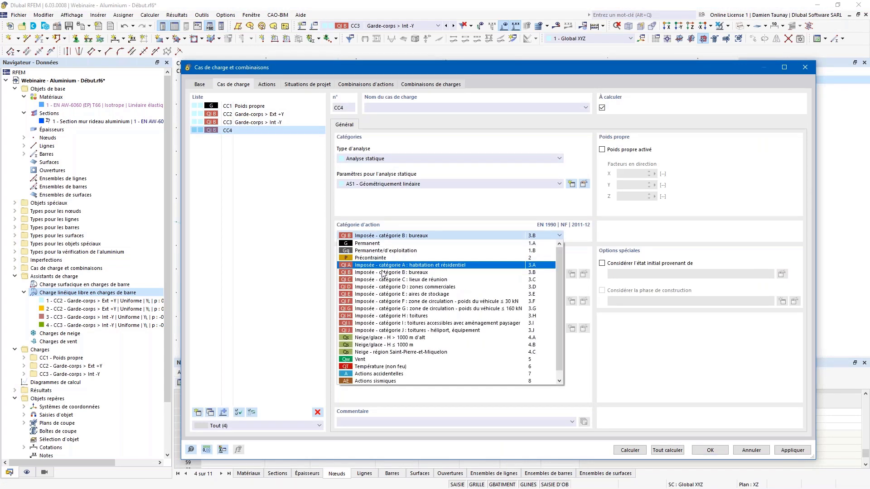
click(390, 363)
click(390, 107)
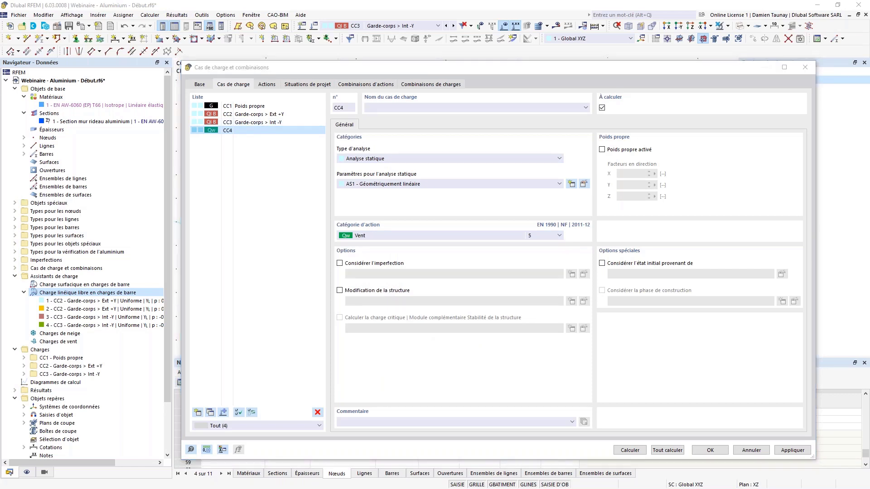
click(389, 107)
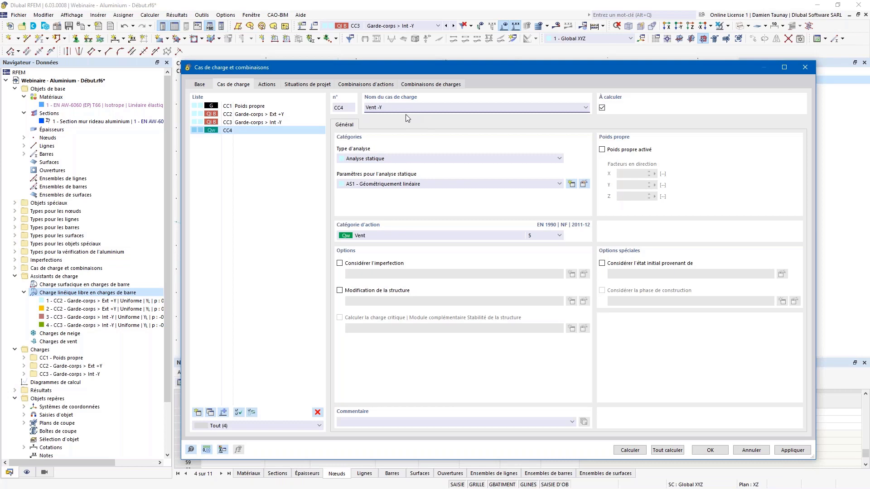
drag(370, 72, 388, 365)
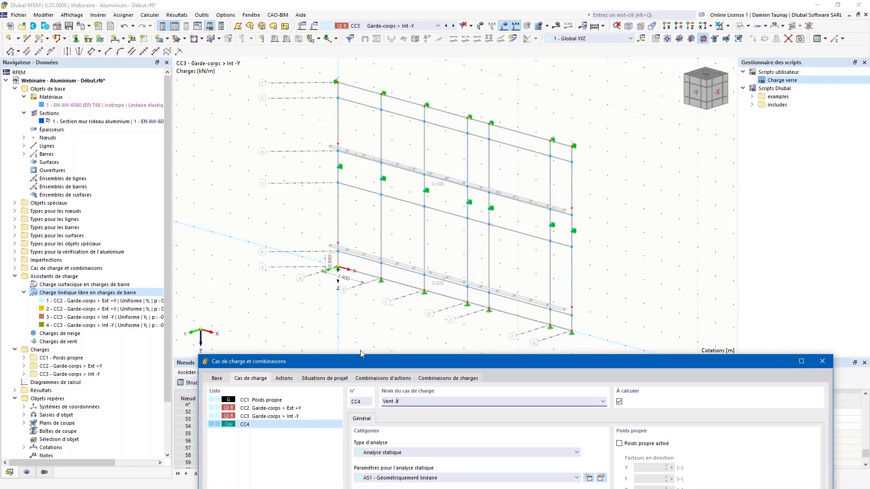
drag(363, 361, 379, 84)
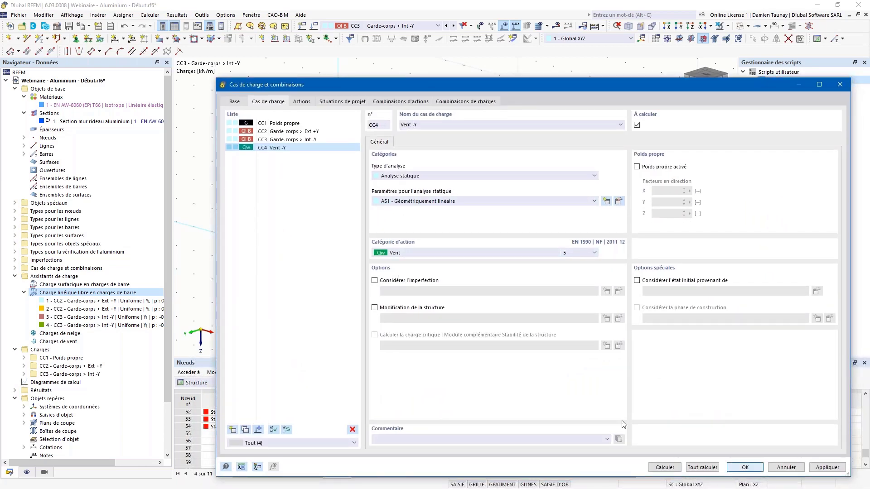
click(744, 467)
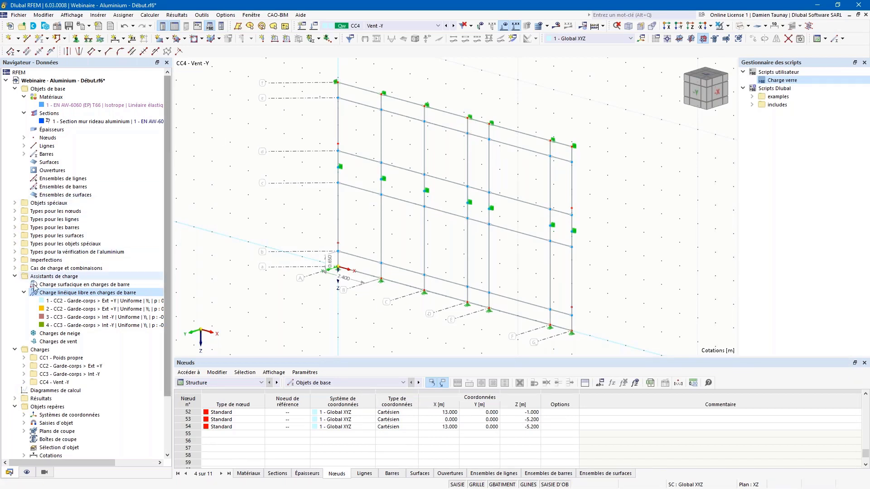
Step: Start an area load to member loads wizard for CC4, with a uniform -0.70 kN/m² load in global Y on the true area
click(77, 284)
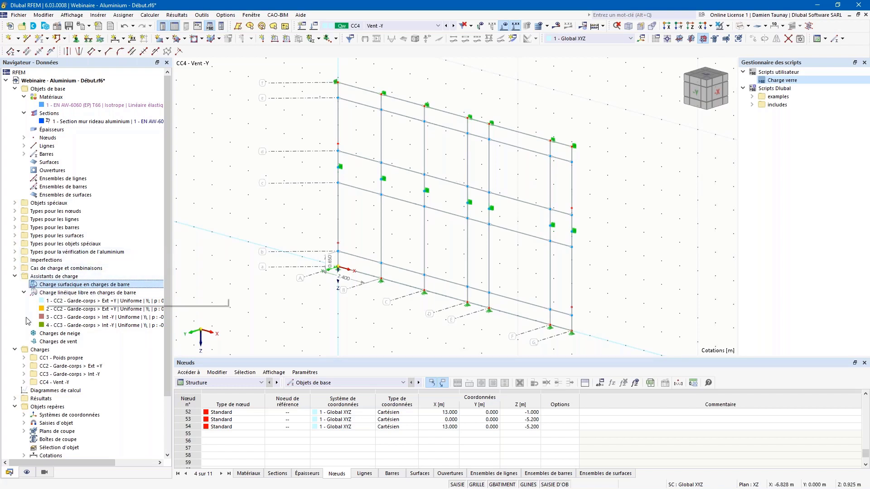
double_click(43, 286)
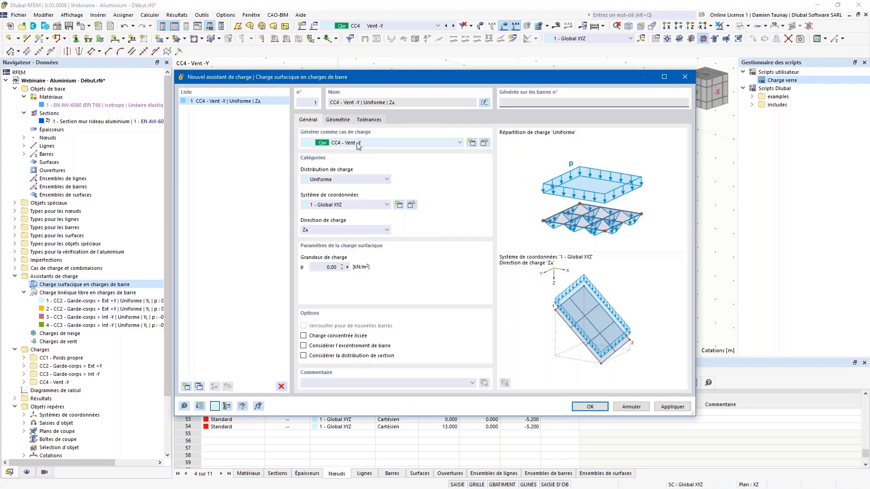
click(328, 230)
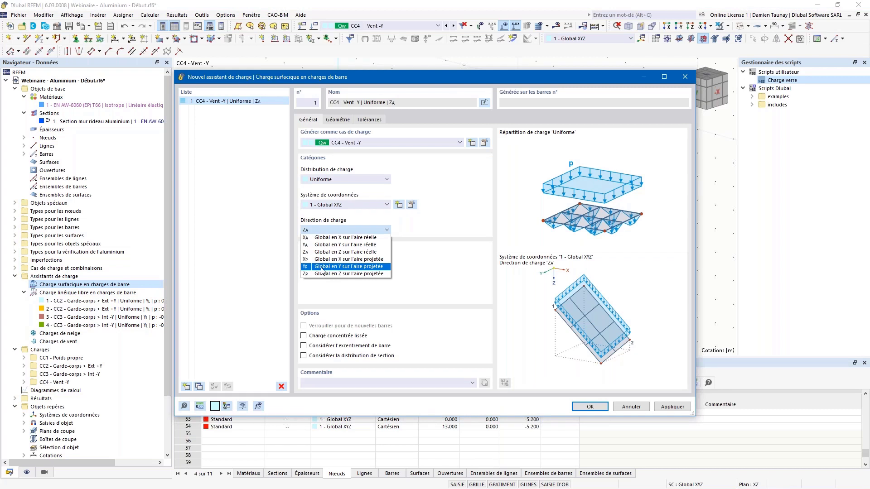
click(321, 245)
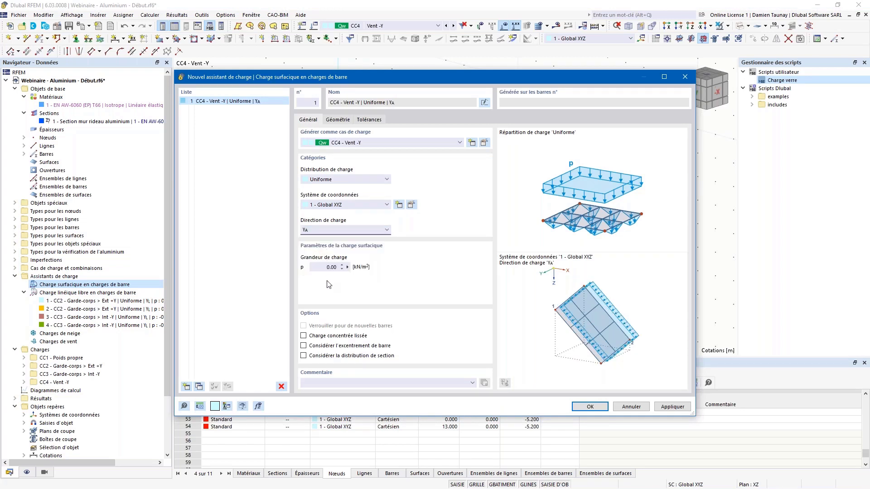
click(325, 266)
Step: Define the area load's plane by the facade's four corner nodes 1, 2, 14 and 13, and create the load
click(341, 121)
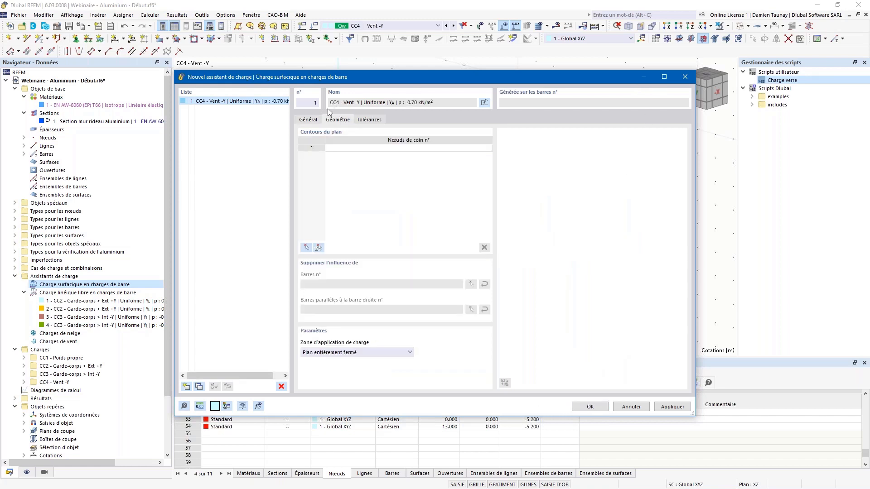
click(319, 247)
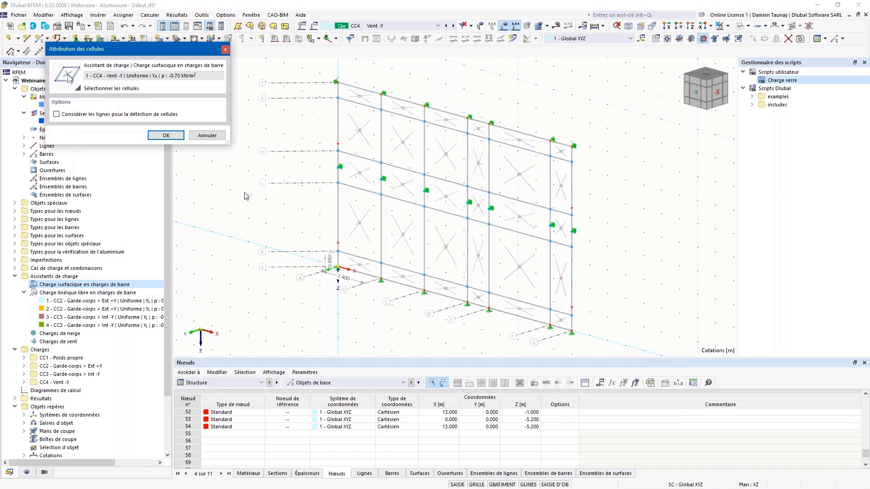
click(206, 135)
click(306, 247)
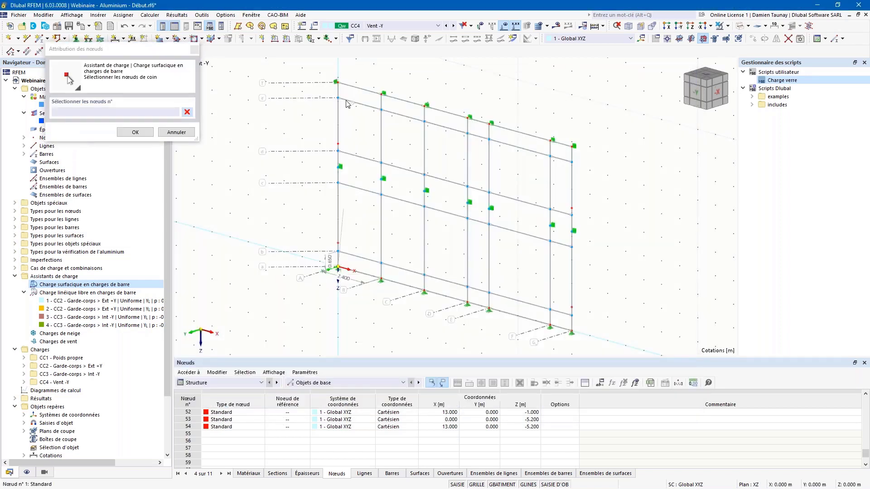
click(339, 83)
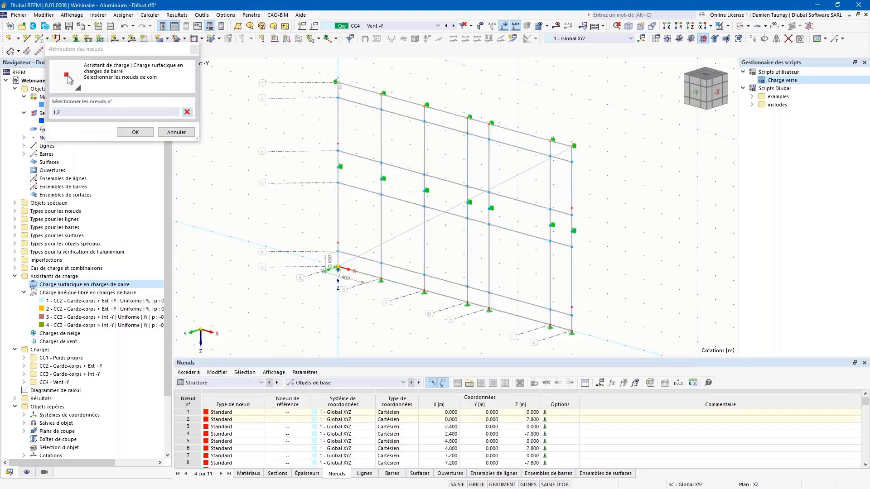
click(573, 145)
click(571, 333)
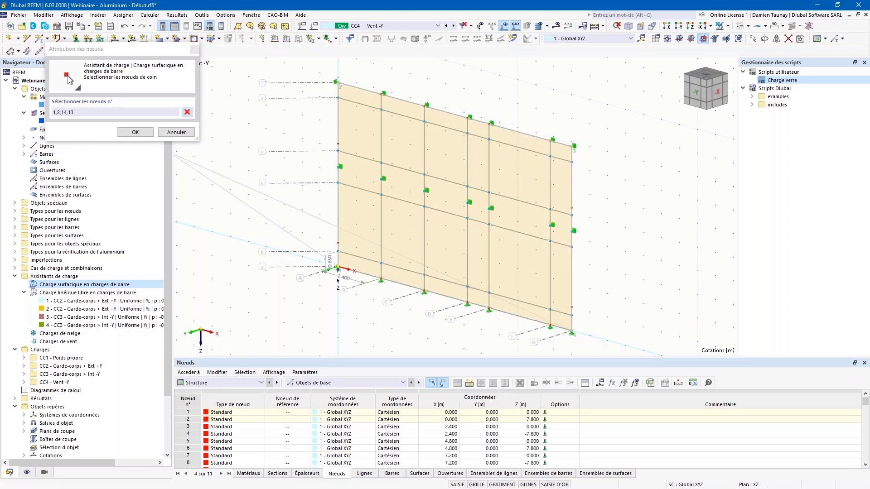
click(135, 132)
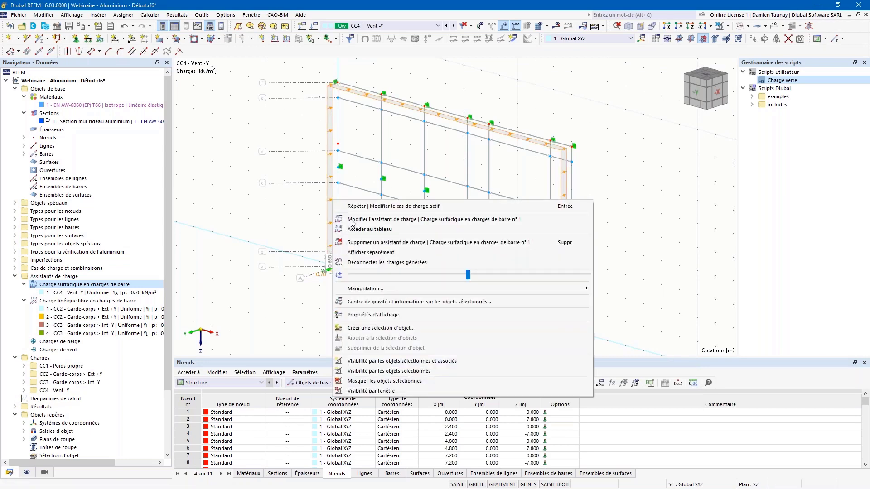
Step: Display the member loads generated from the wind area load separately, restore the display, and review the wizard's geometry settings
click(362, 253)
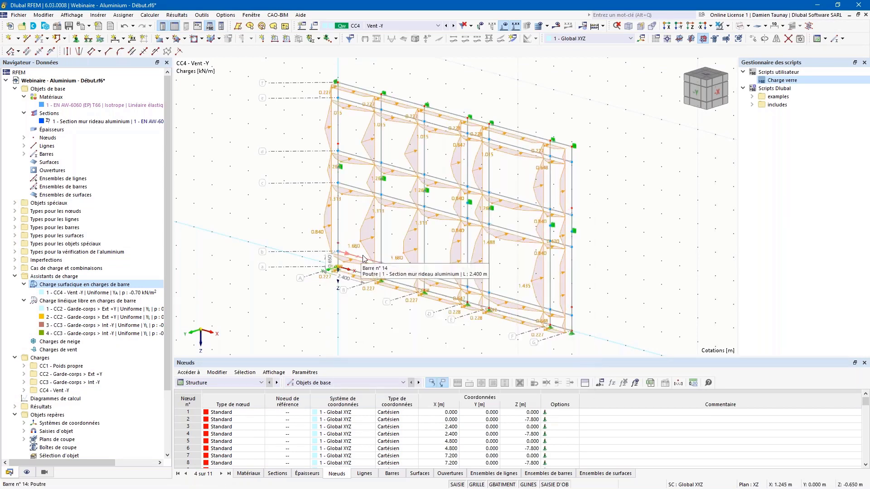
right_click(366, 226)
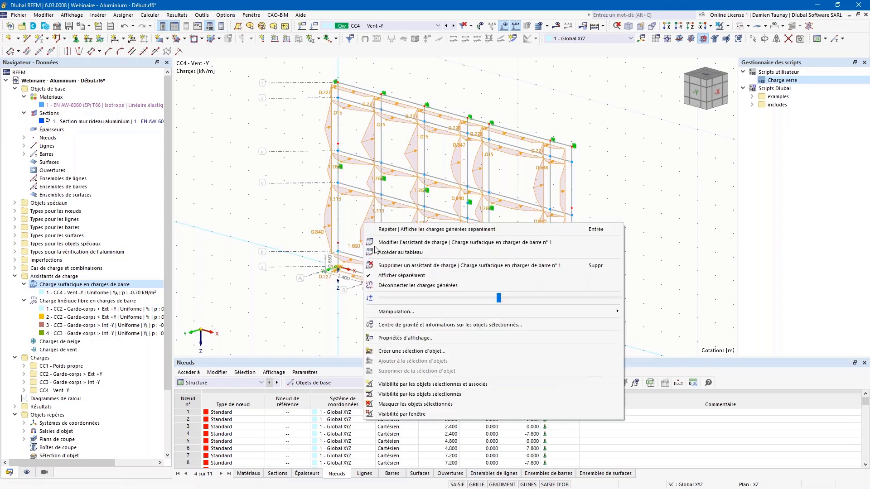
click(390, 275)
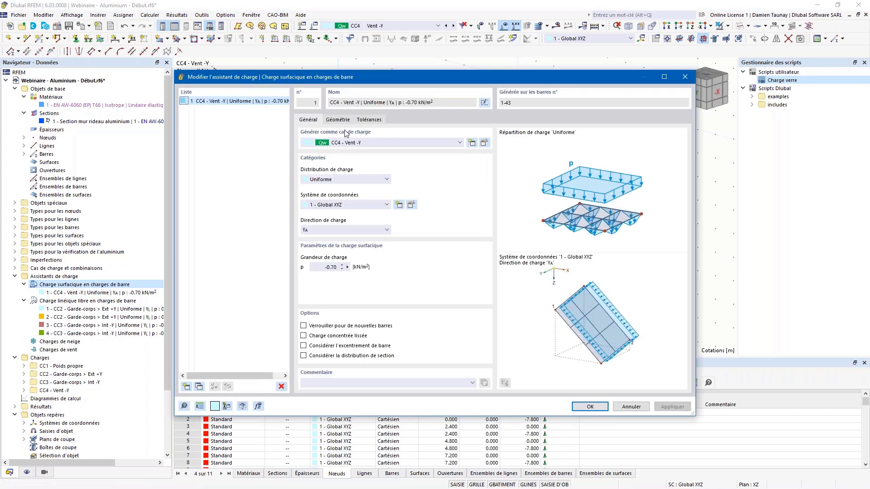
click(337, 119)
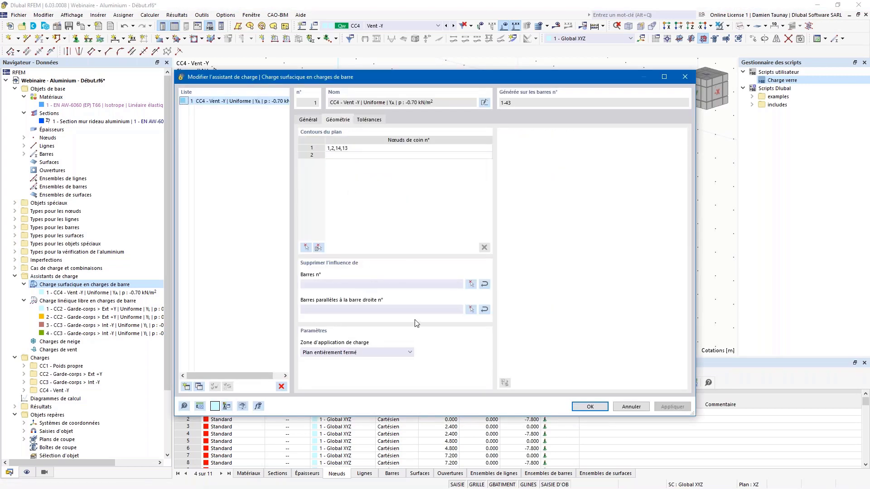
click(685, 77)
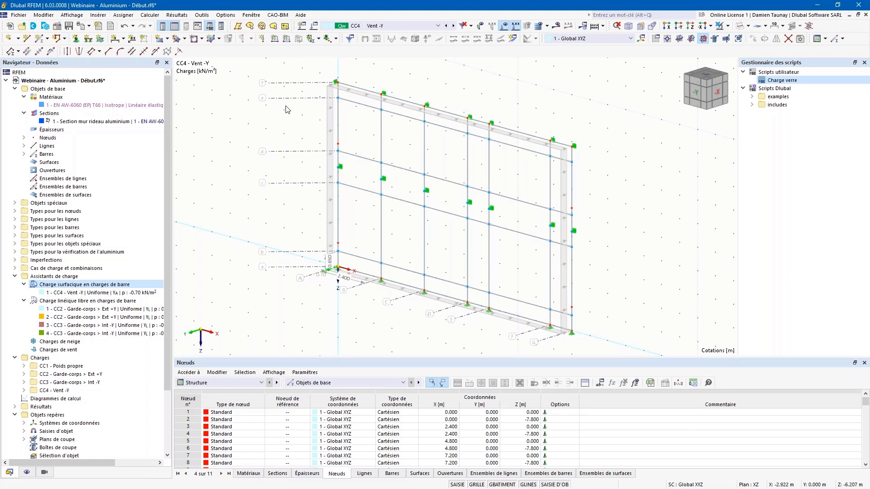
Step: Copy load case CC4 with its wind load as CC5 and name it "Vent +Y"
click(303, 27)
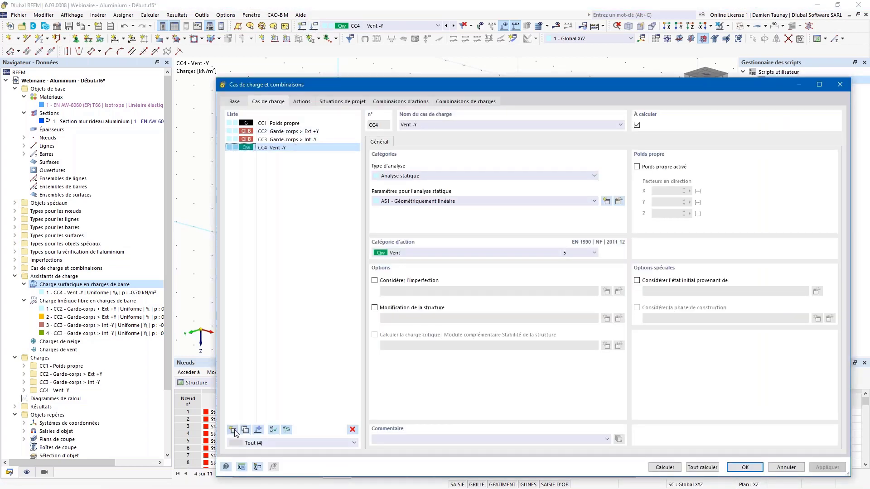
click(233, 429)
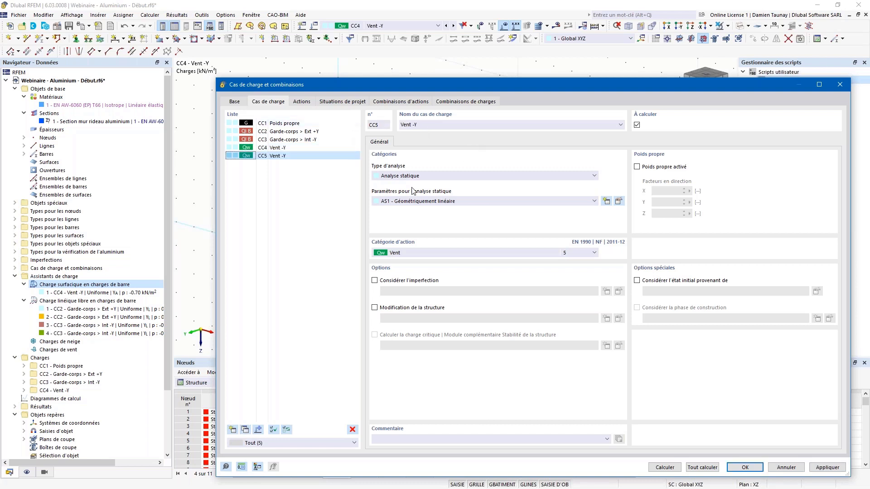
click(414, 126)
click(745, 468)
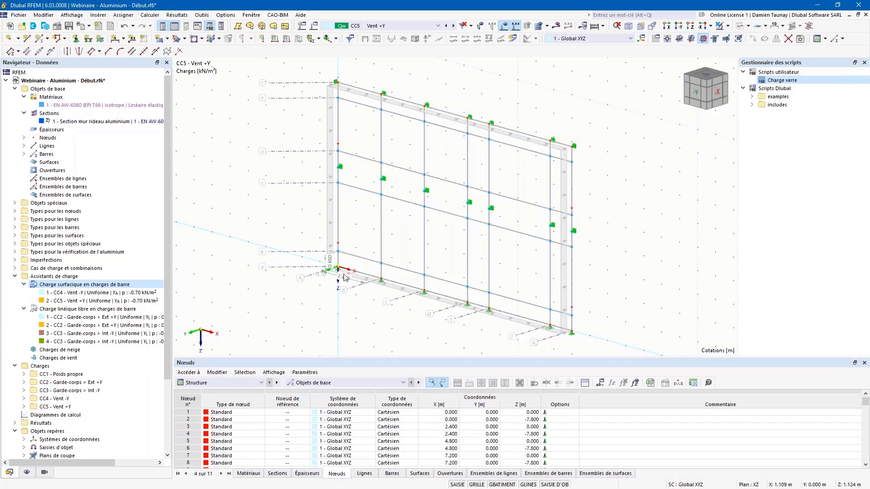
Step: Set the area load of CC5 to 0.75 kN/m²
double_click(334, 226)
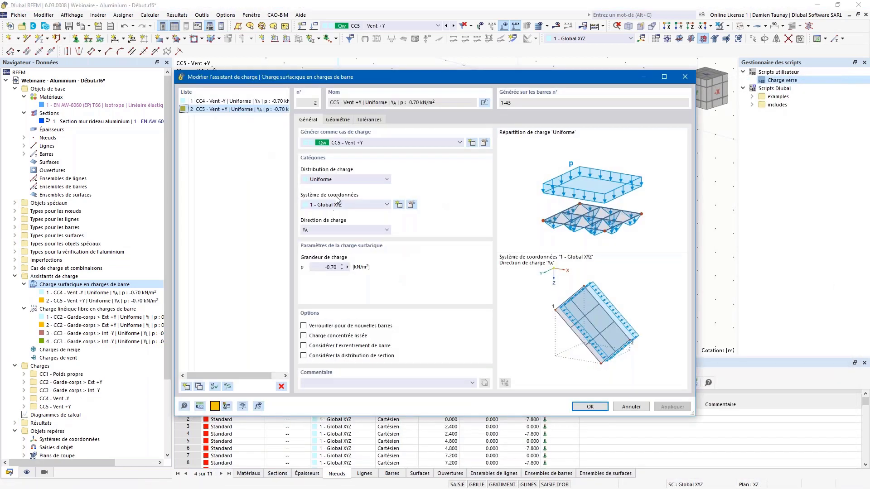
click(327, 267)
text(5)
click(595, 405)
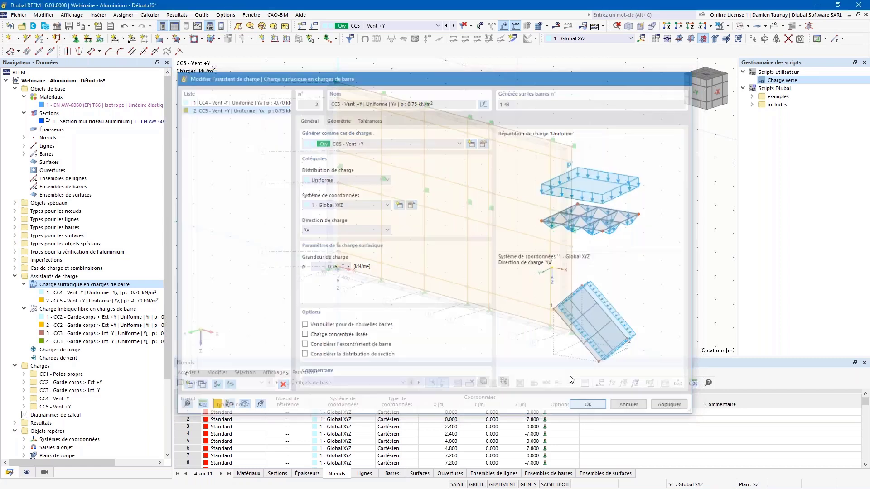
Step: Go back through the load cases from CC5 to CC2 to review their loads on the model
scroll(352, 309, down, 1)
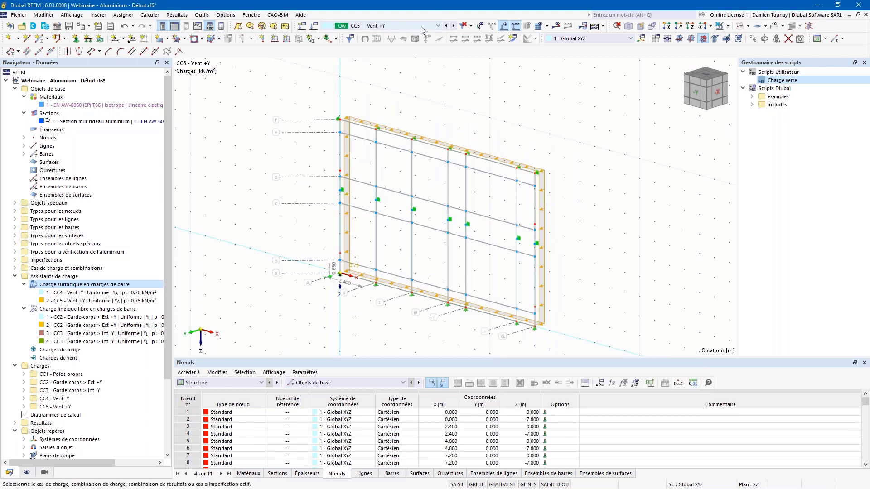
click(447, 26)
click(447, 26)
click(448, 26)
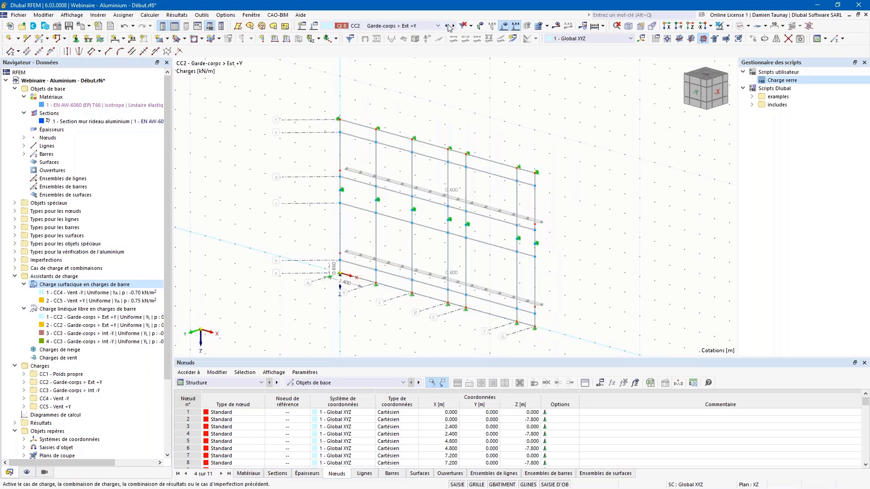
Step: Set the action type of the imposed action A2 (Imposée - catégorie B : bureaux) to "En alternance" and check the wind action A3
click(454, 28)
click(453, 27)
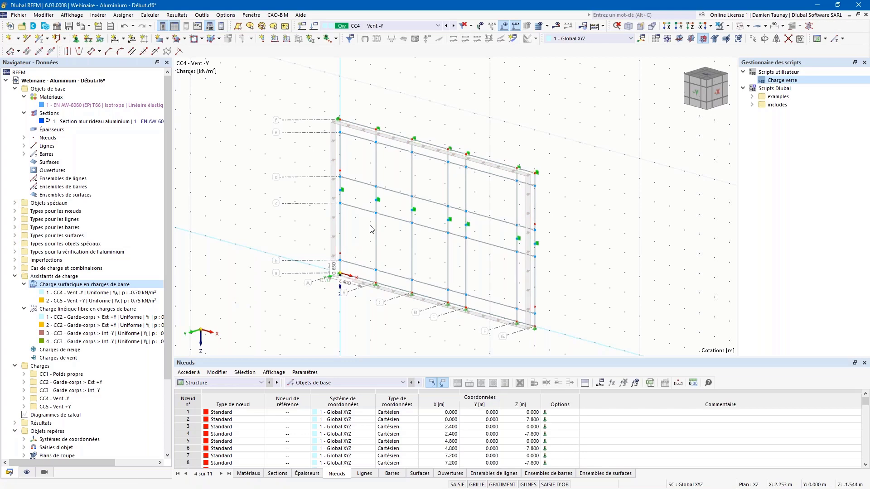
click(315, 26)
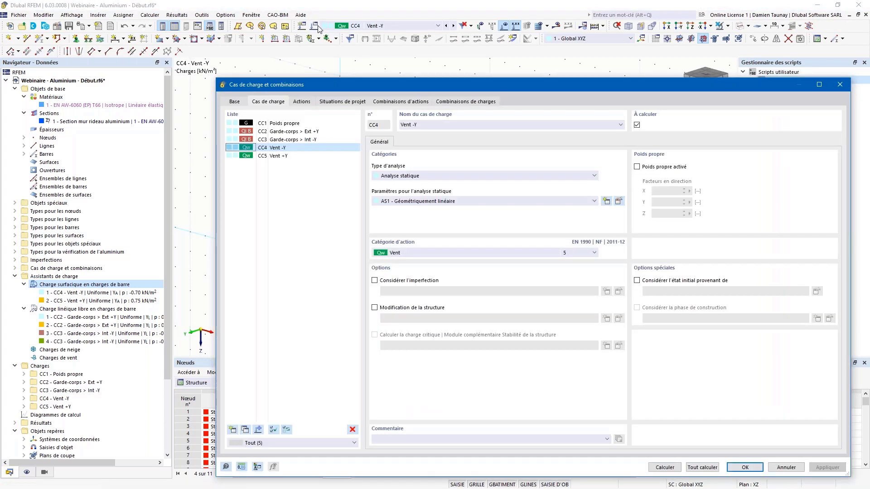
click(301, 102)
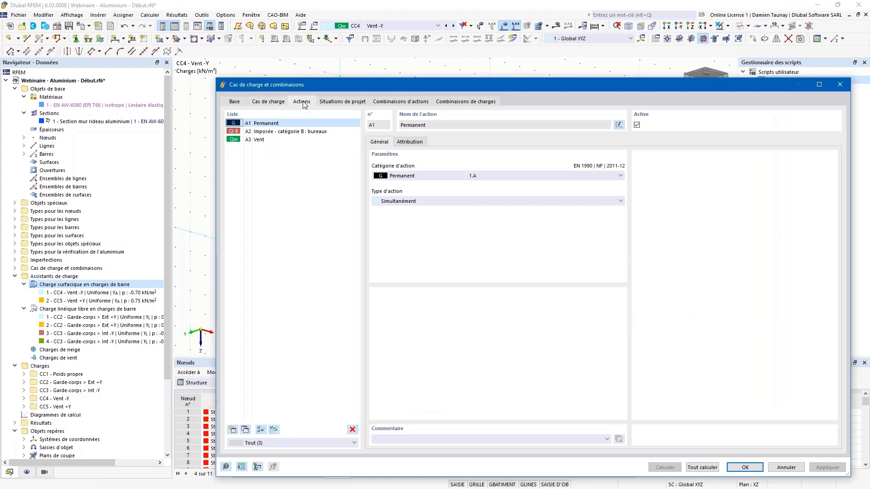
click(268, 132)
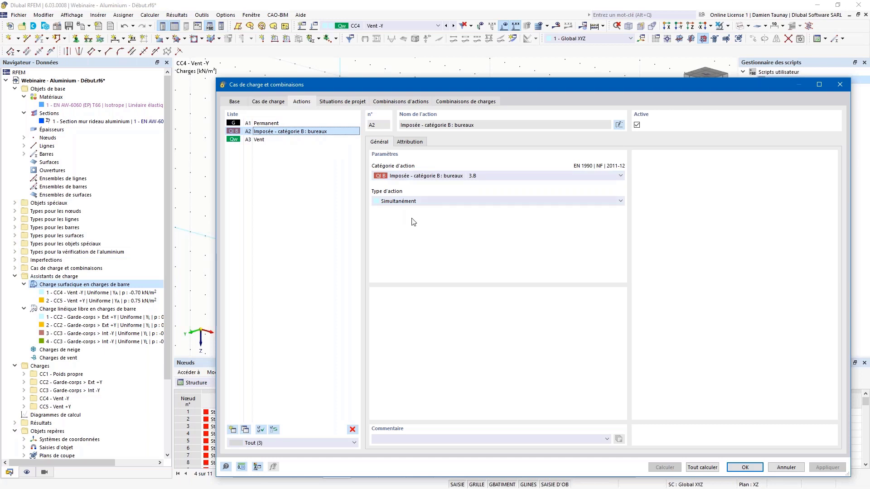
click(394, 202)
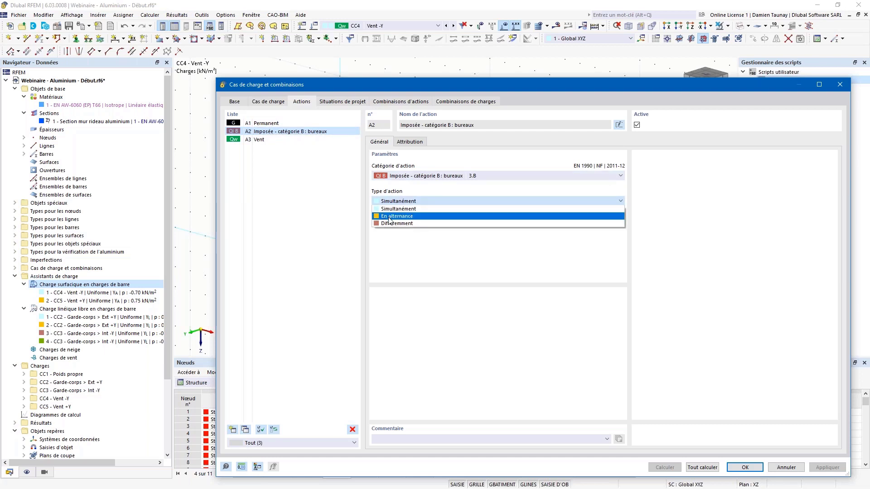
click(389, 217)
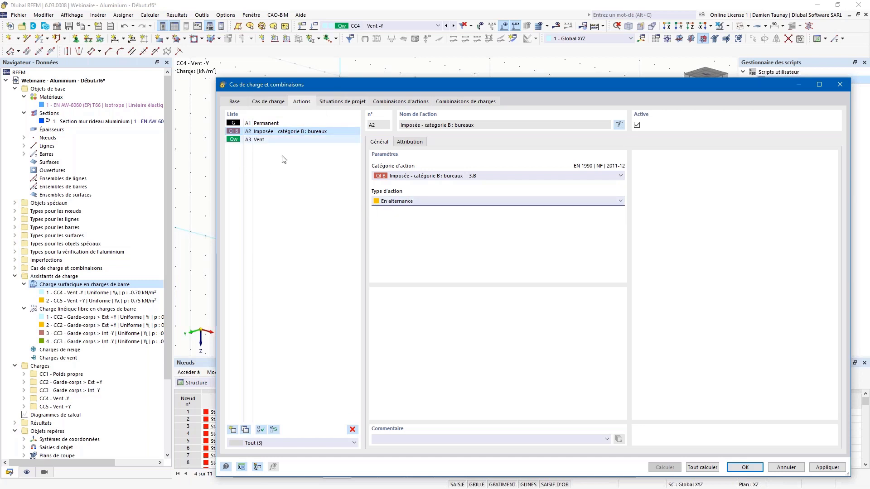
click(261, 140)
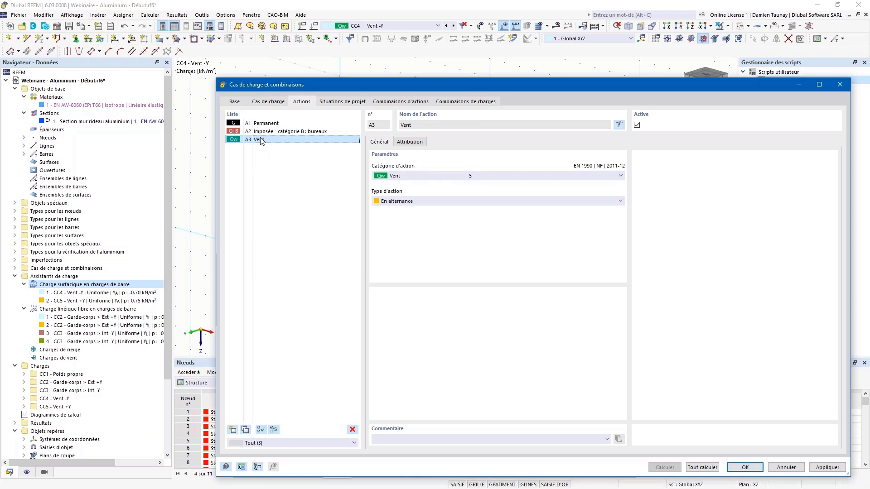
Step: Review the design situations and deactivate SP3 "ELS - Fréquent" and SP4 "ELS - Quasi-permanent"
click(337, 102)
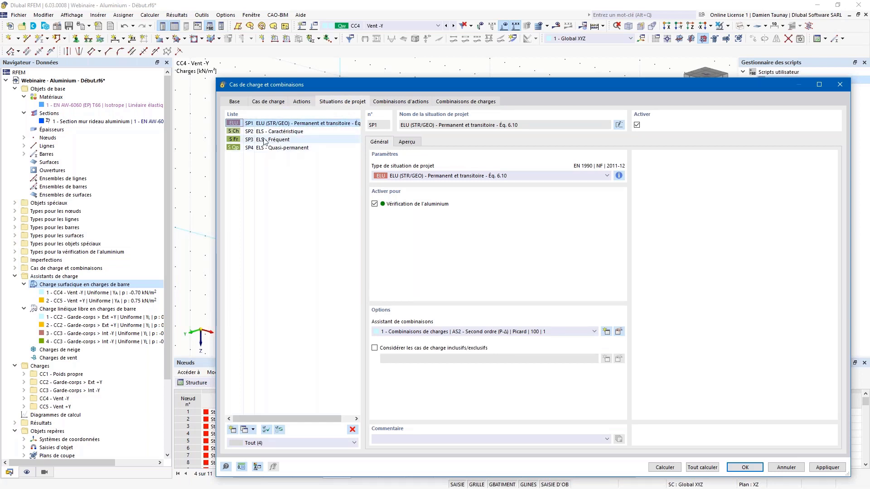
click(268, 125)
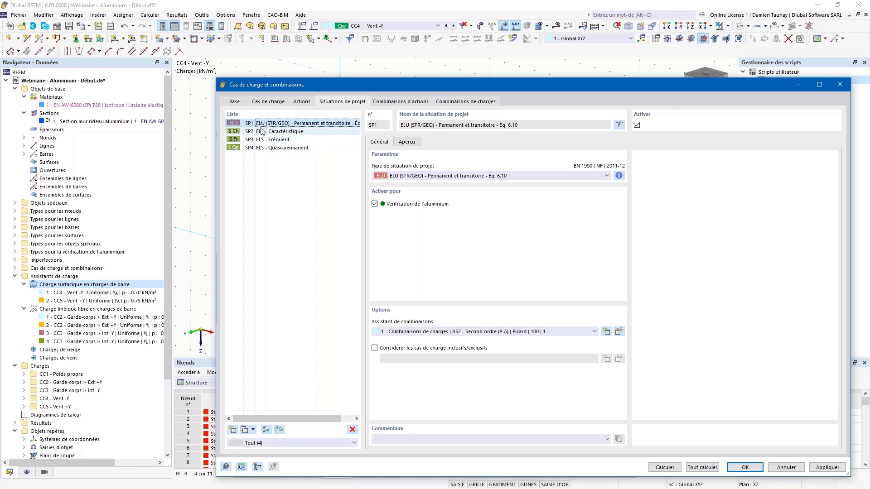
click(264, 133)
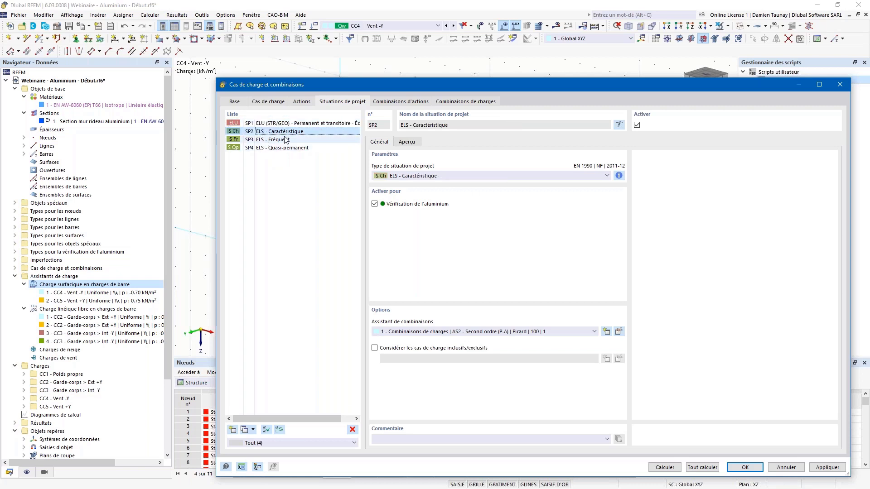
key(Down)
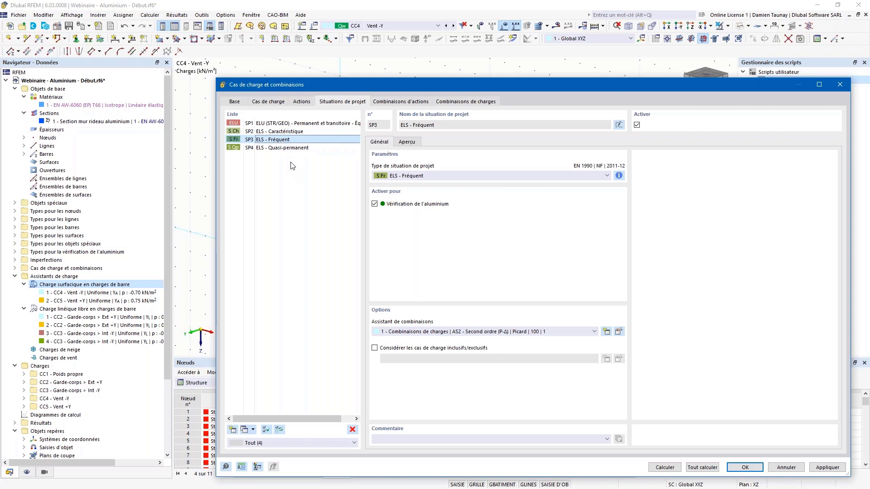
shift+click(292, 148)
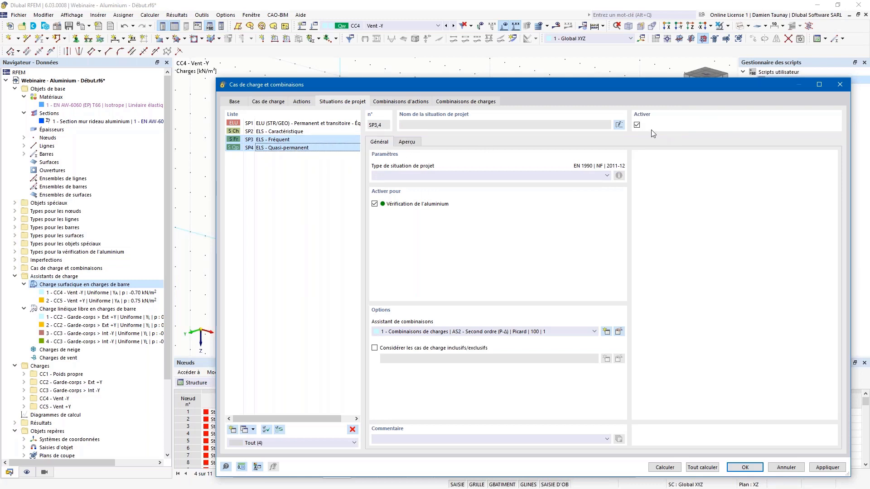
click(636, 125)
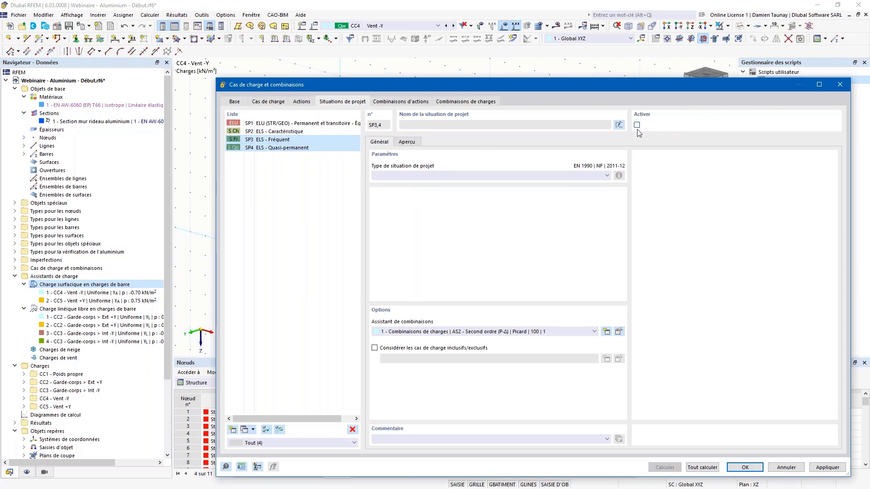
Step: Review the combination wizard assigned to design situations SP1 and SP2, including the settings of wizard 1 (AS2 - second-order analysis)
click(268, 125)
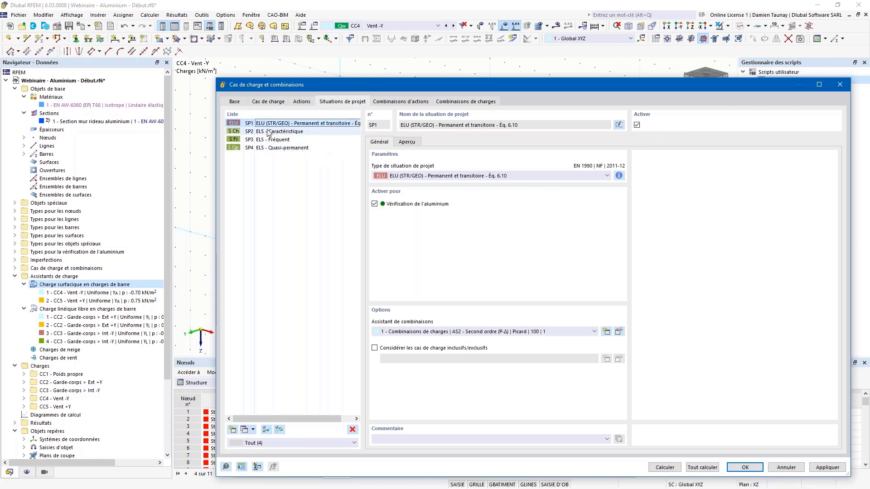
click(267, 132)
click(267, 123)
click(269, 132)
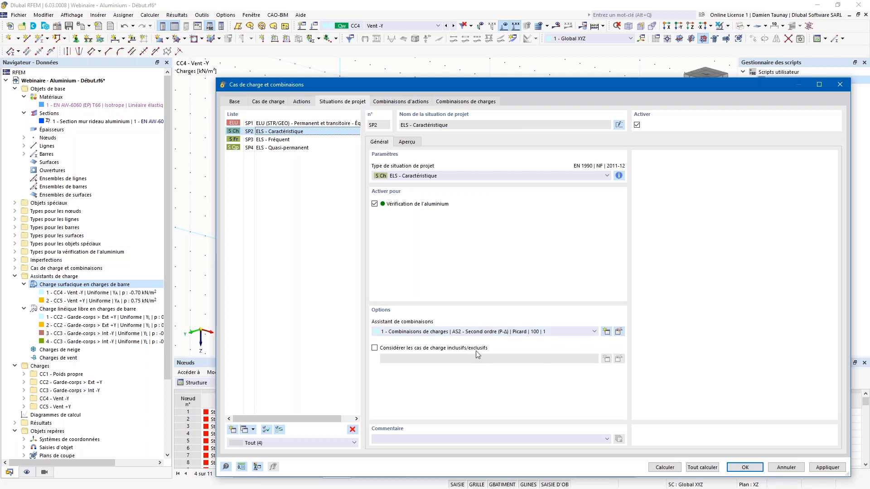
click(594, 331)
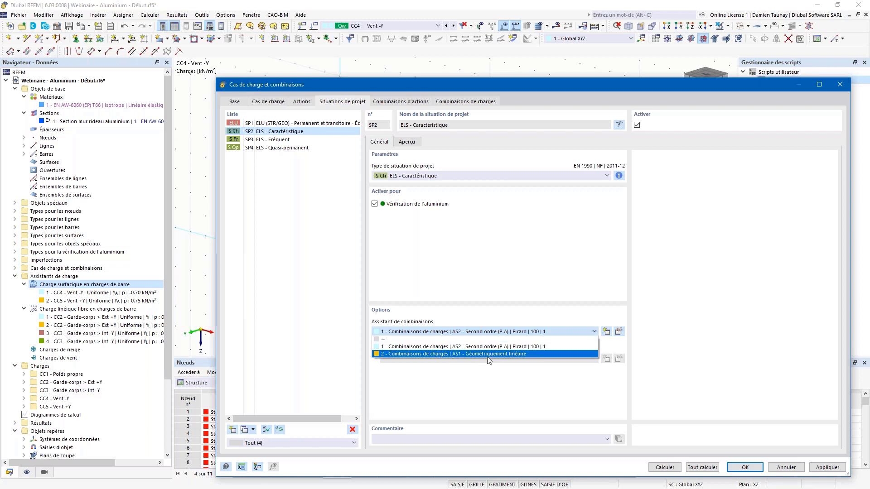
click(618, 331)
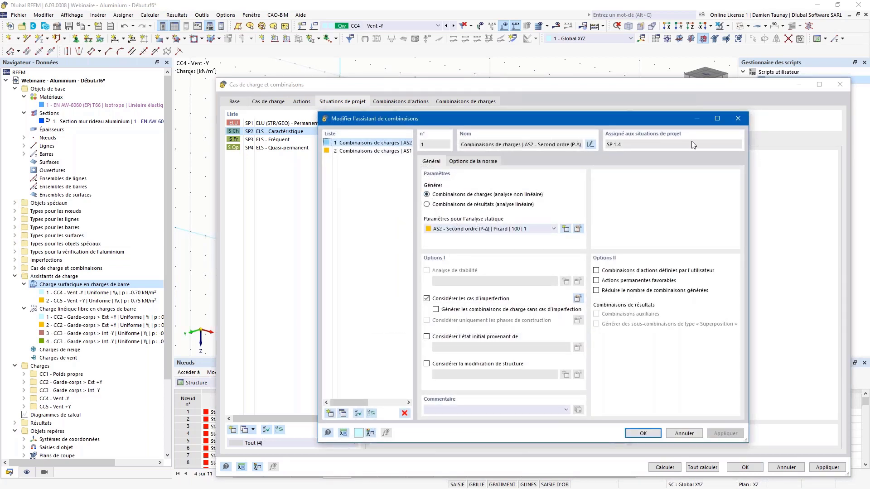
click(737, 119)
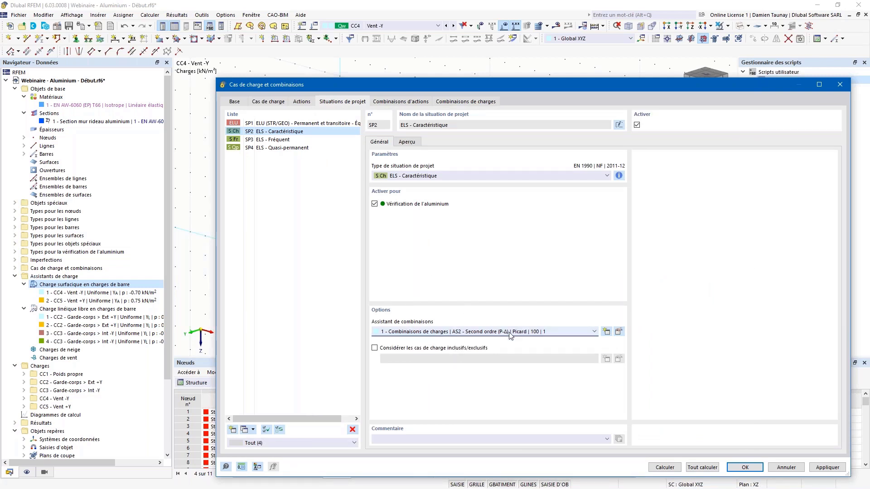
click(283, 125)
click(481, 333)
click(481, 347)
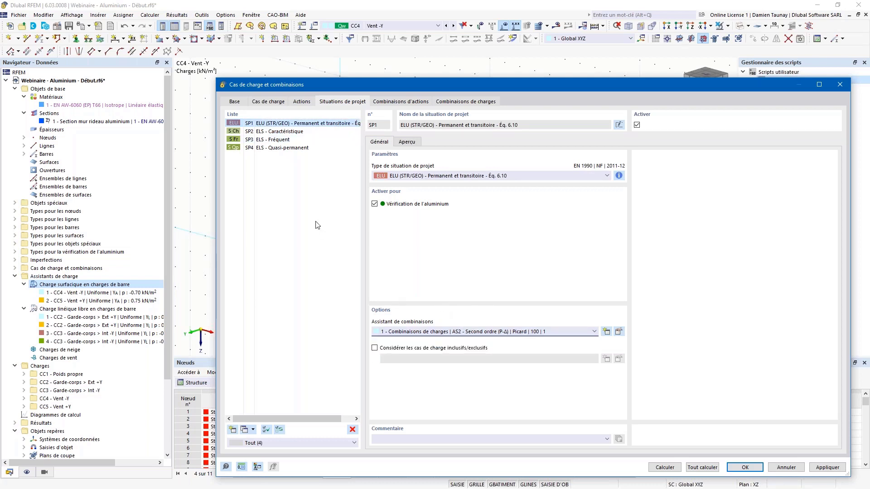
Step: Enable inclusive/exclusive load cases for design situations SP1 and SP2 together and create a new load case relation
click(292, 125)
ctrl+click(290, 131)
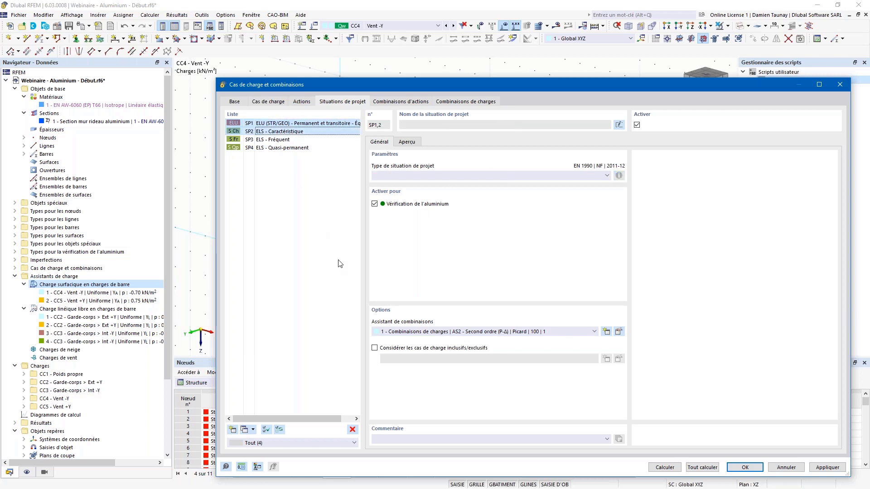
click(374, 348)
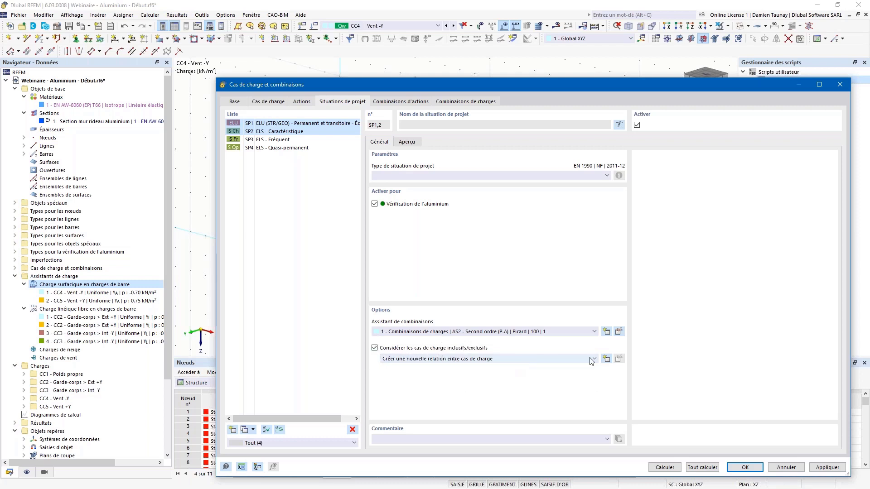
click(606, 358)
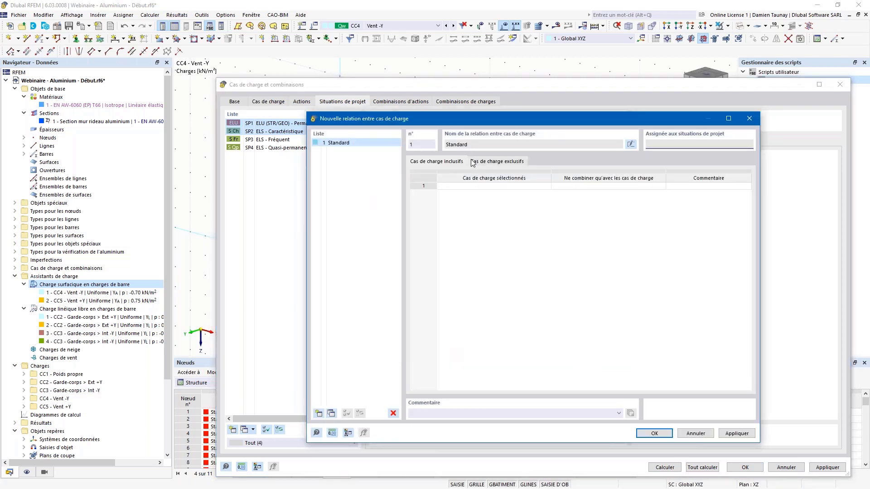
Step: Assign CC2 (Garde-corps > Ext +Y) as the selected load case in the first row of the exclusive load cases
click(486, 163)
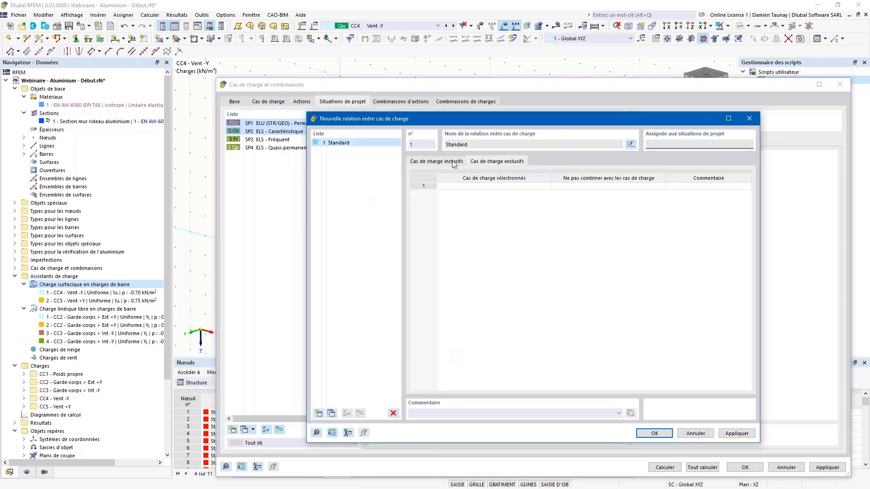
click(459, 185)
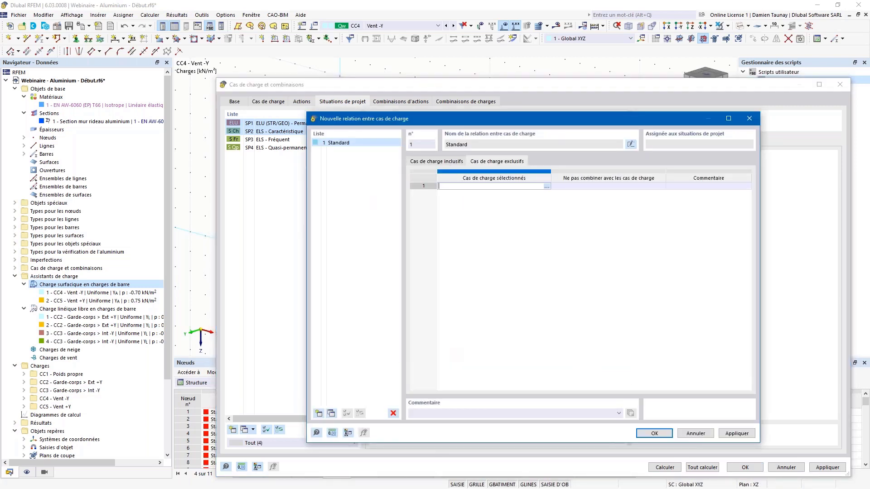
click(547, 186)
drag(231, 245, 226, 245)
drag(382, 144, 376, 119)
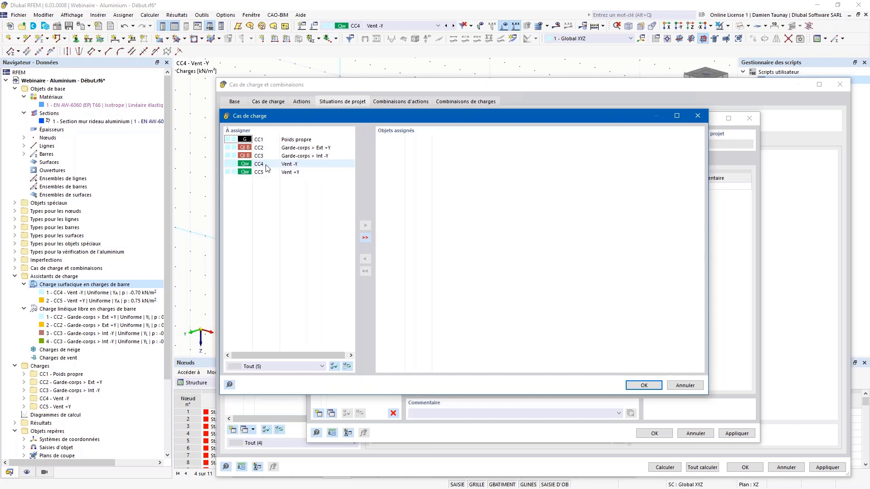
click(320, 148)
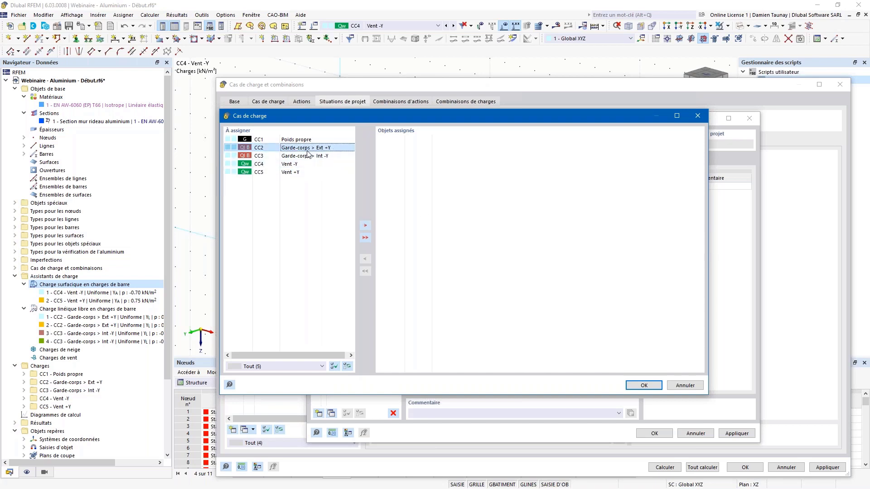
double_click(320, 148)
click(643, 386)
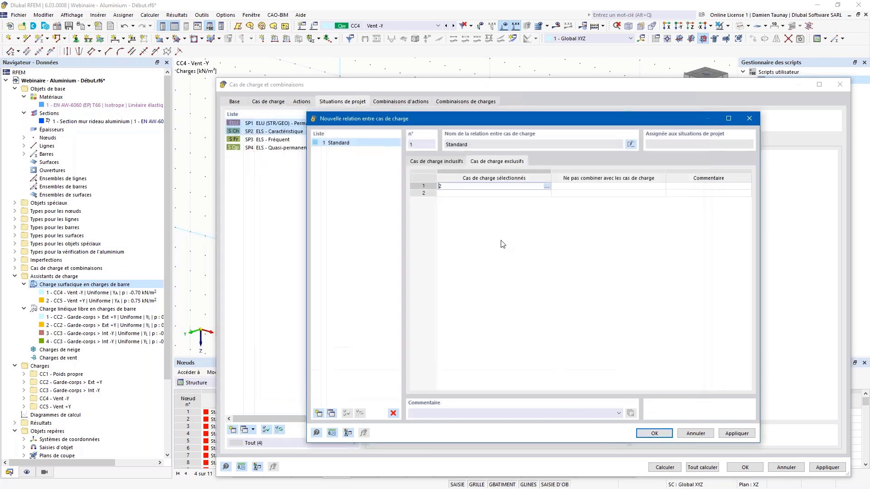
Step: Set CC4 (Vent -Y) as the load case not to combine with CC2
click(660, 186)
click(407, 182)
double_click(407, 182)
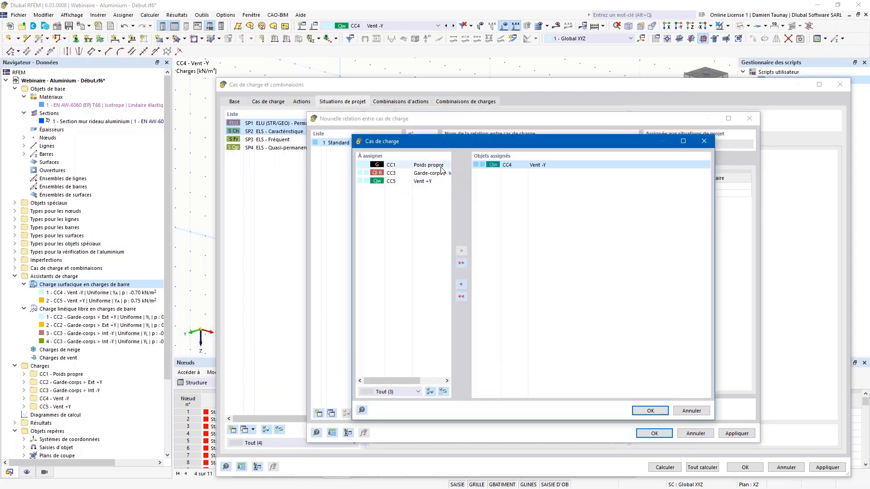
drag(352, 195, 334, 194)
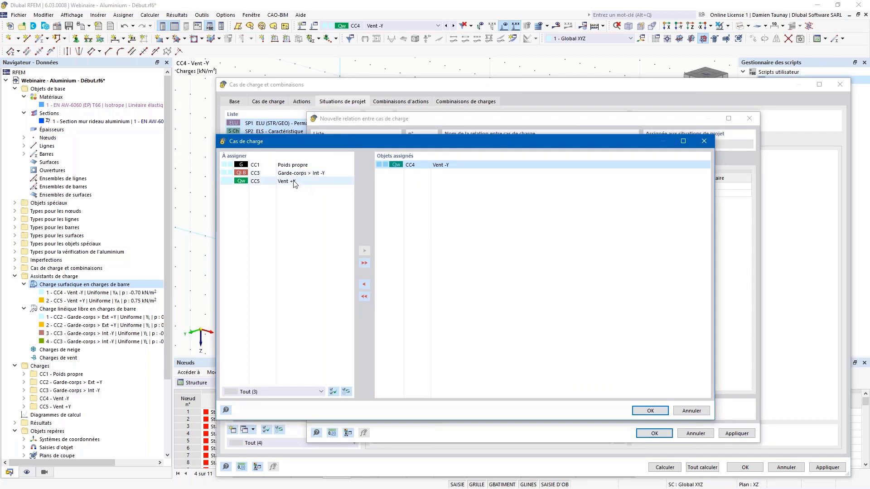
click(650, 411)
Step: Add a second exclusive row so CC3 is not combined with CC5, and confirm the load case relation
click(457, 193)
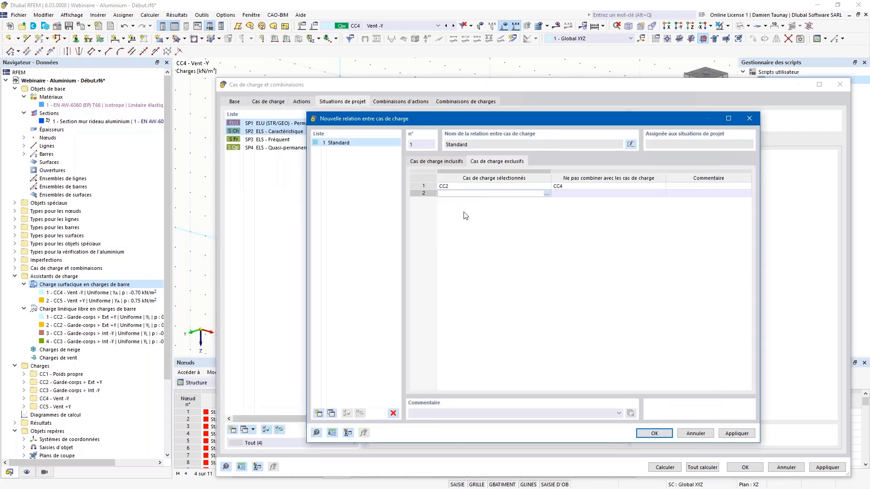
key(Return)
click(582, 195)
key(Return)
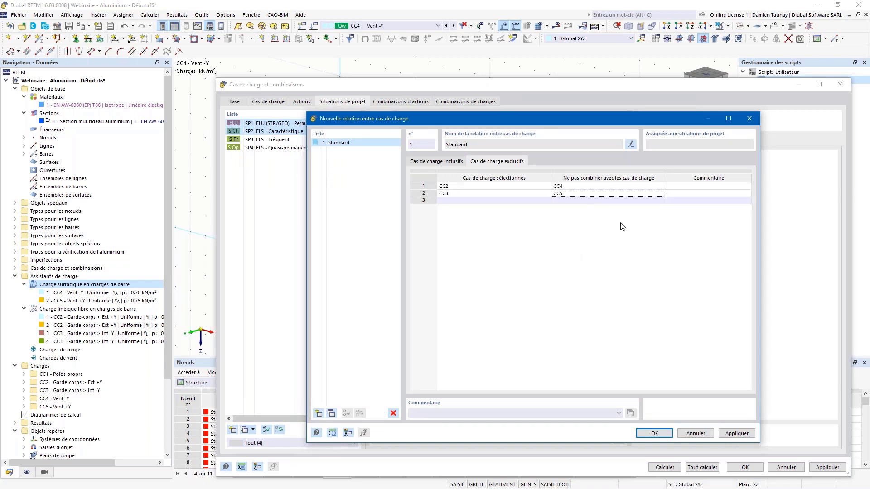
click(648, 433)
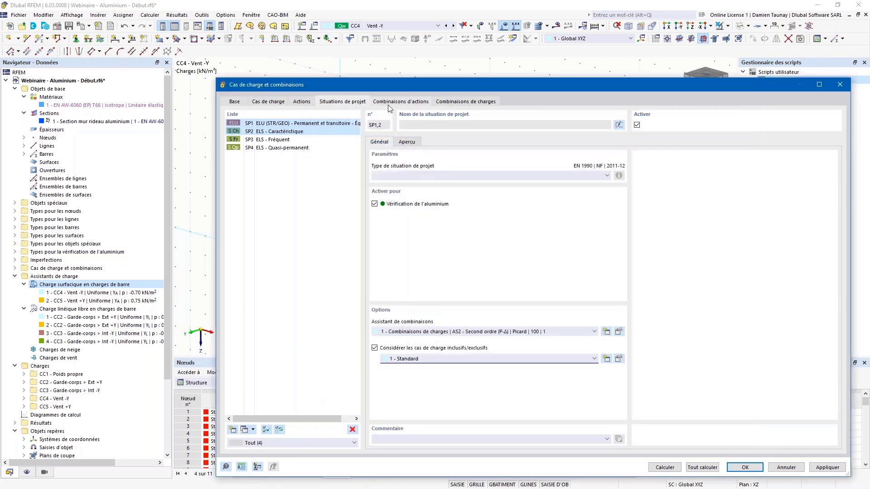
Step: Check the generated action combinations and compare the load cases assigned to load combinations CO2 and CO3
click(409, 103)
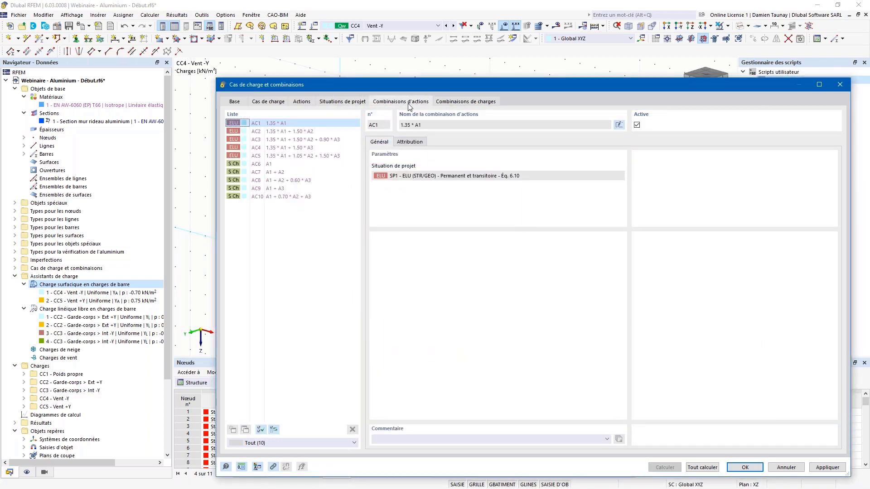
click(465, 102)
click(413, 143)
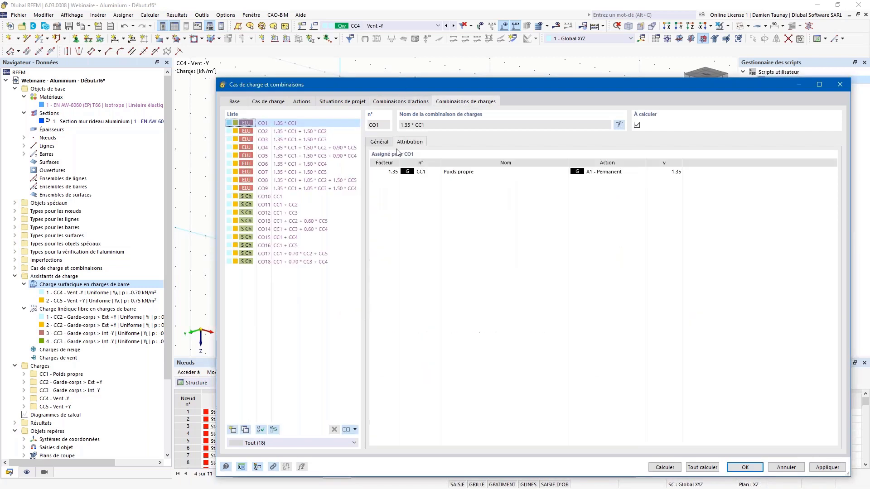
click(292, 133)
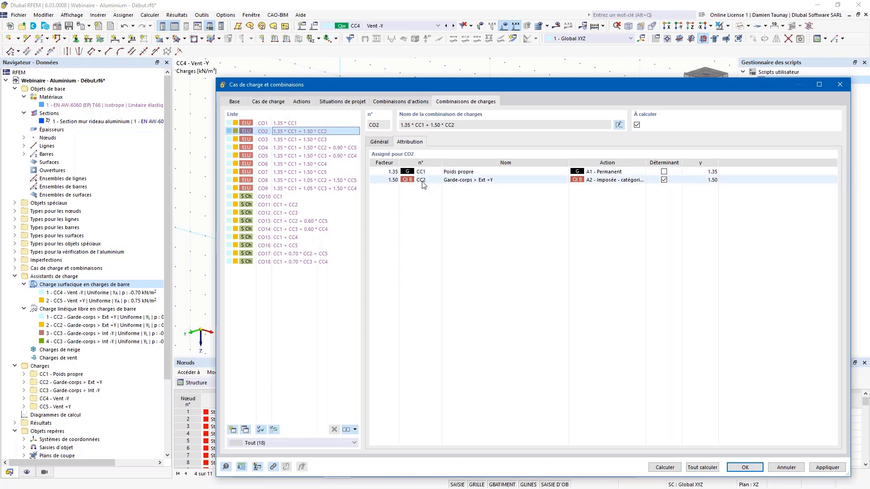
key(Down)
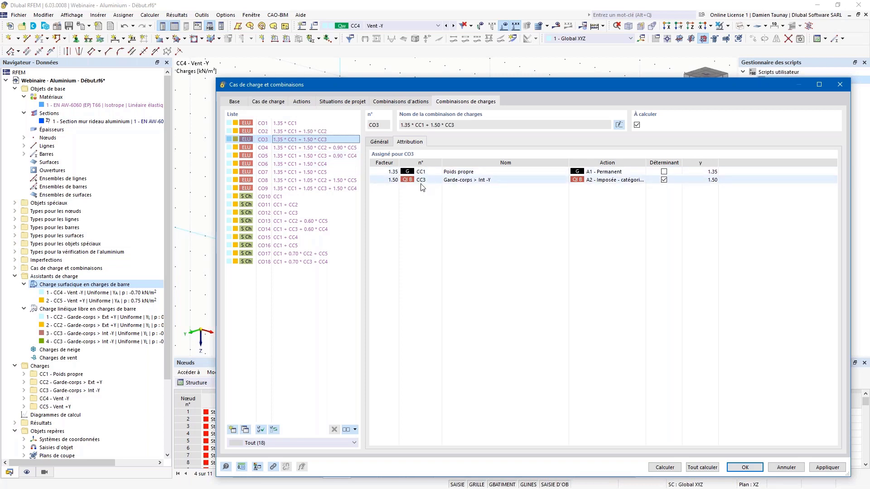
key(Up)
key(Down)
key(Up)
key(Down)
Step: Examine the assigned load cases and factors of load combinations CO2 through CO9
click(325, 132)
click(326, 139)
click(326, 147)
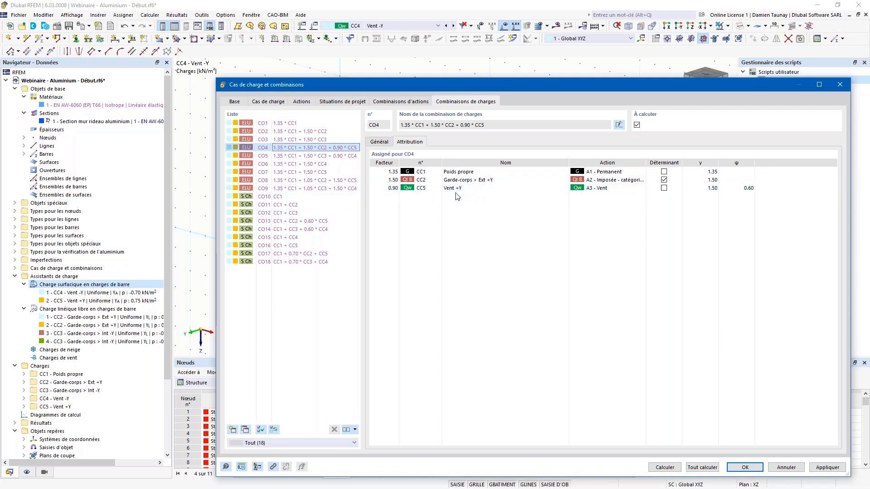
click(335, 155)
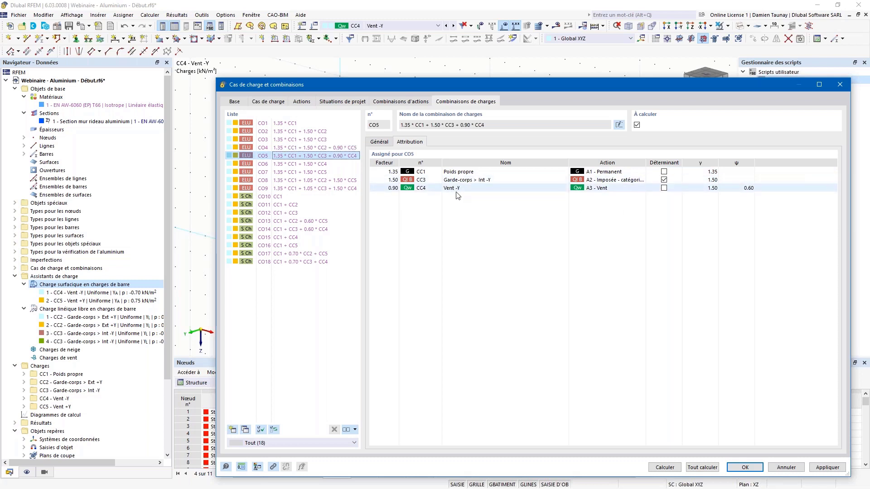
key(Down)
key(Down)
key(Down)
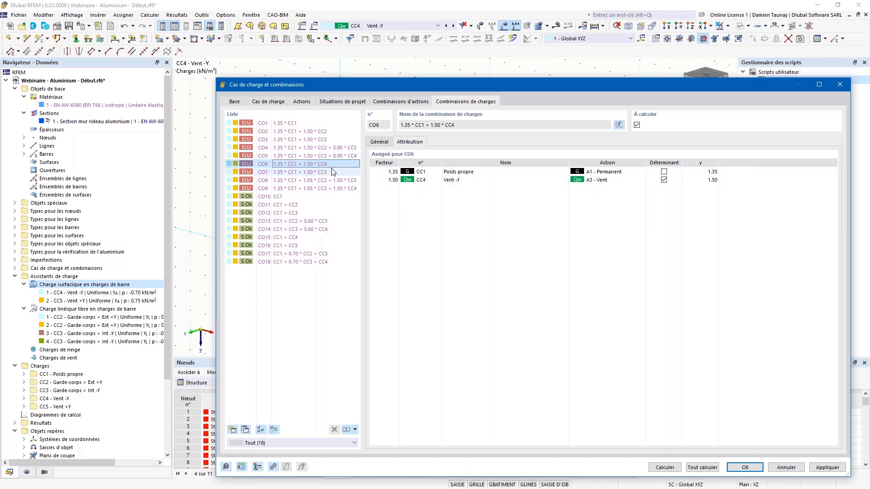
key(Down)
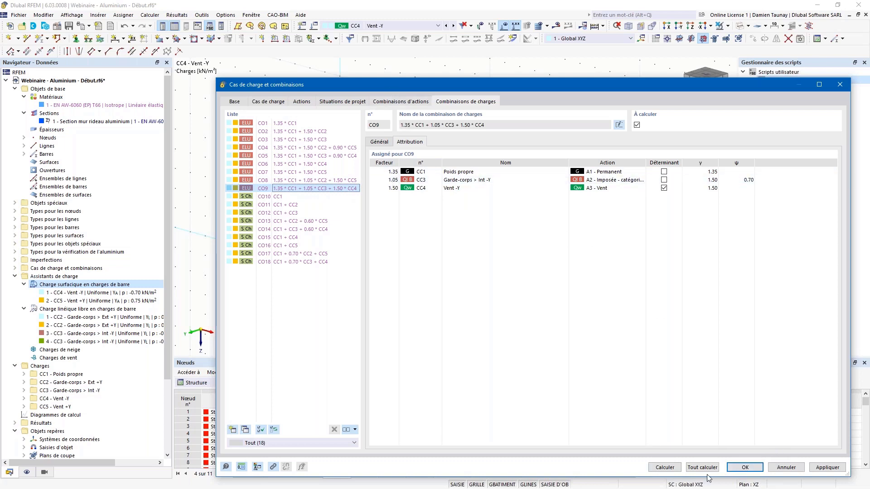
Step: Accept the load case and combination settings and return to the model
click(744, 467)
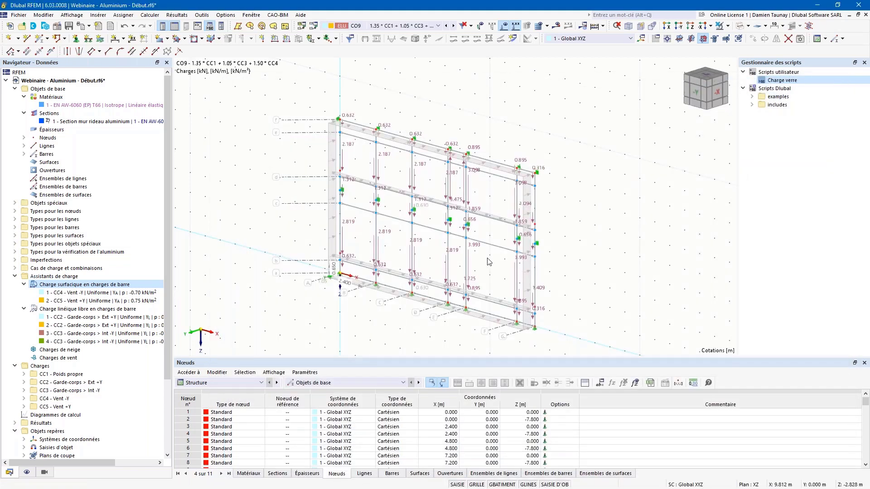
middle_drag(400, 317, 429, 290)
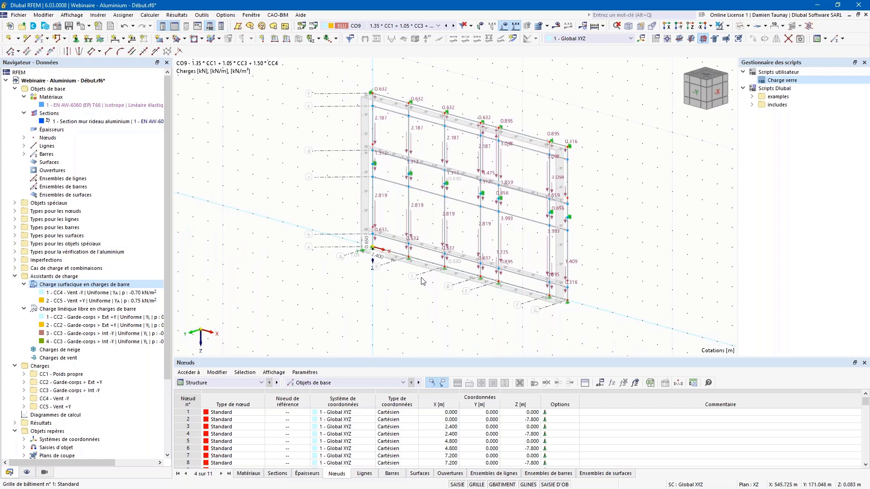
middle_drag(423, 290, 424, 297)
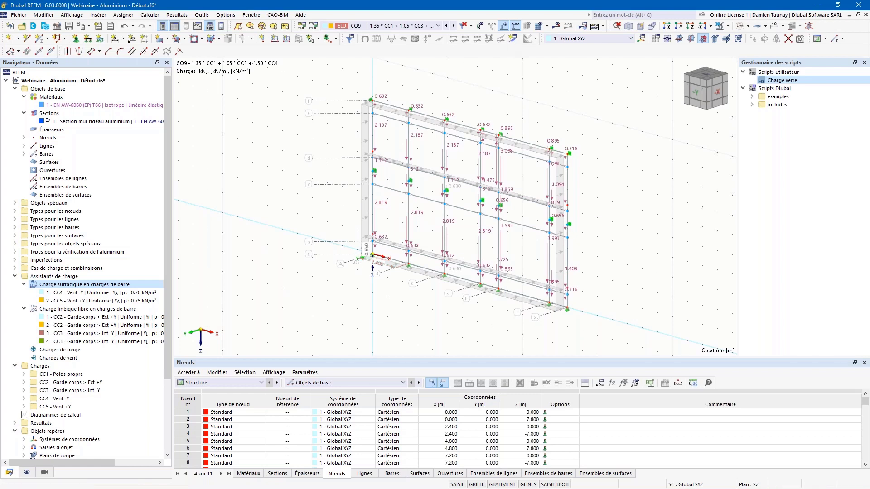
Step: Hide the loads, the work plane grid points and the building grid in the model view
click(505, 28)
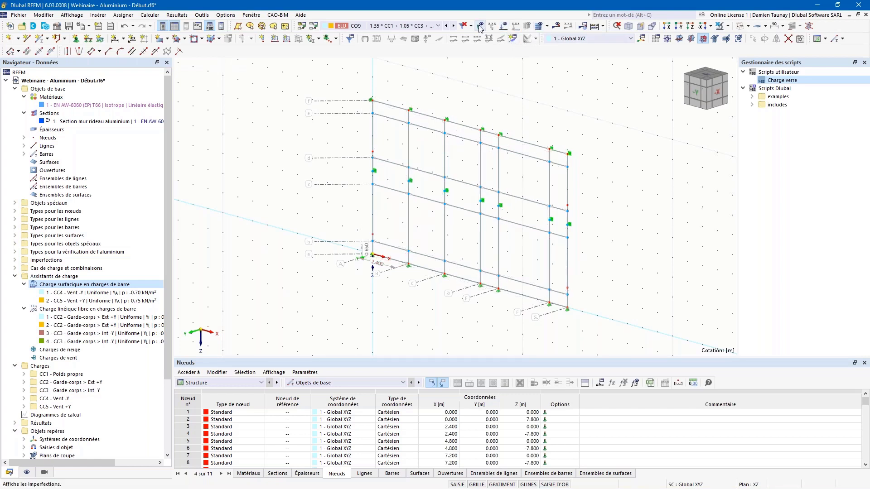
click(505, 27)
click(505, 28)
middle_drag(406, 296, 408, 302)
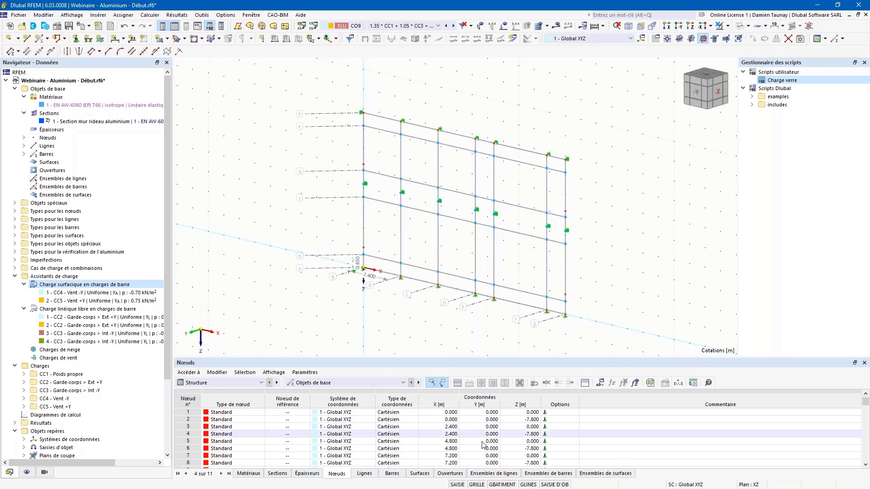
click(477, 485)
click(500, 484)
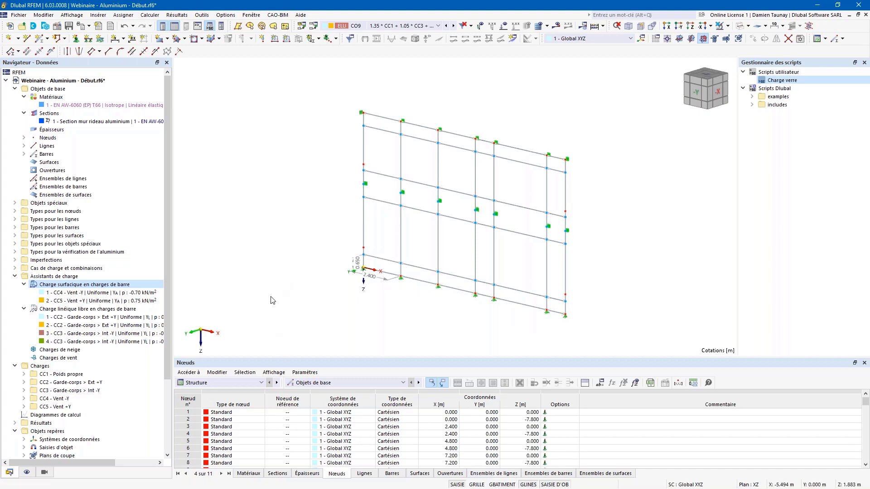
click(26, 472)
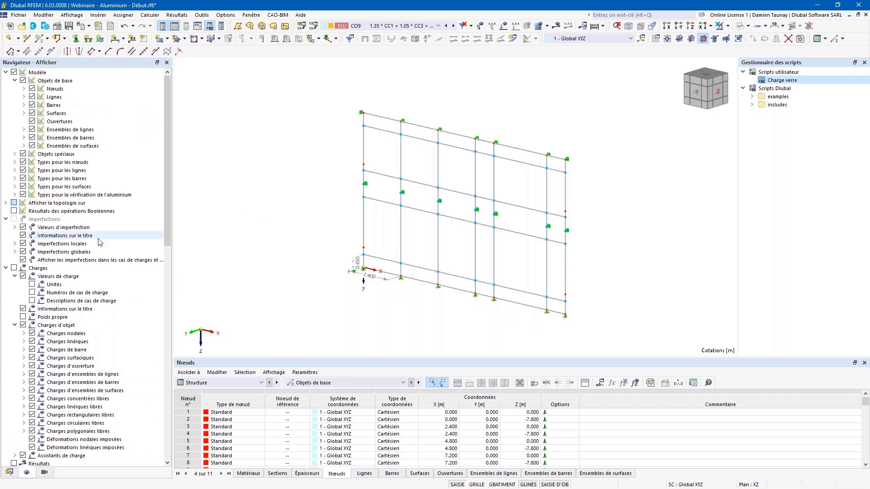
click(9, 473)
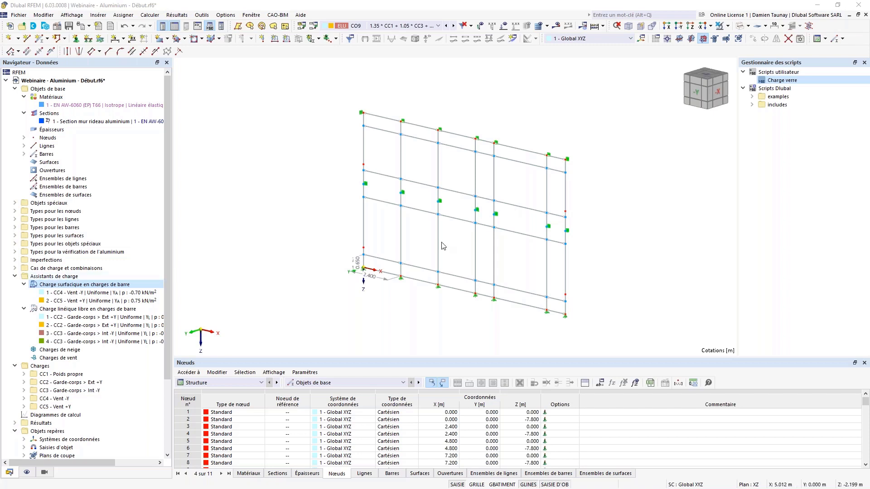
Step: Create a new object selection covering members (Barres) and name it "Montants"
click(425, 247)
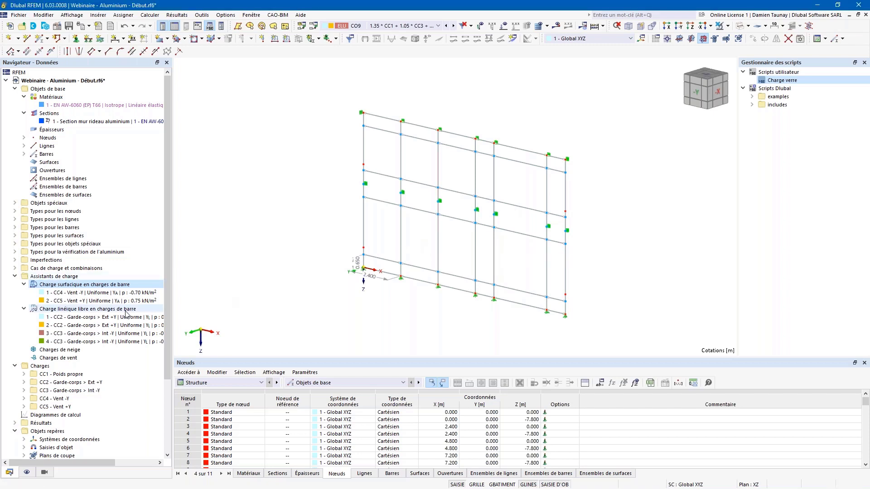
scroll(63, 389, down, 3)
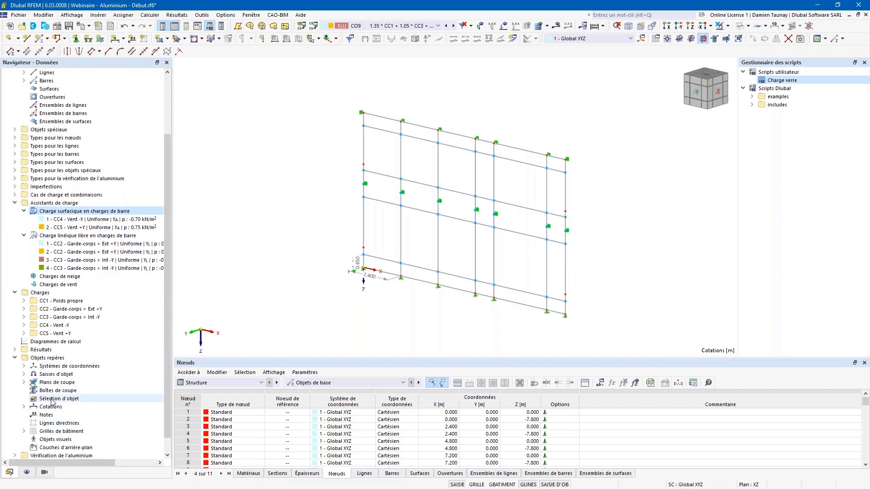
click(51, 400)
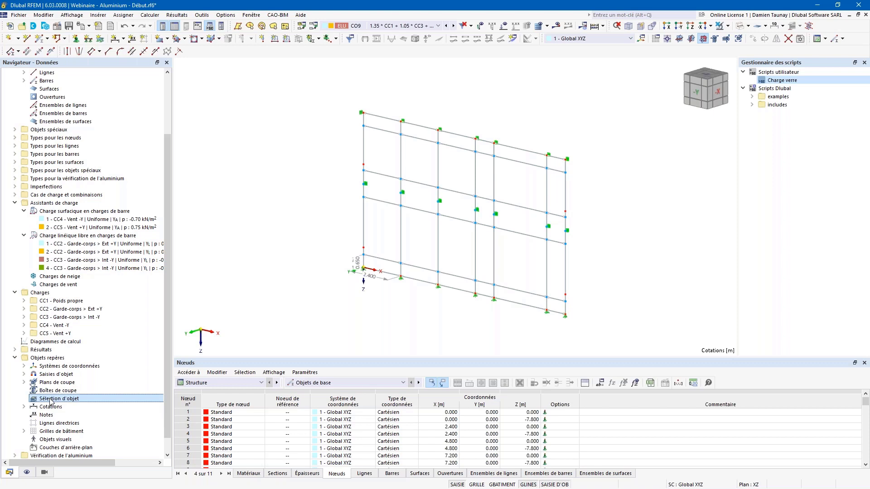
double_click(52, 399)
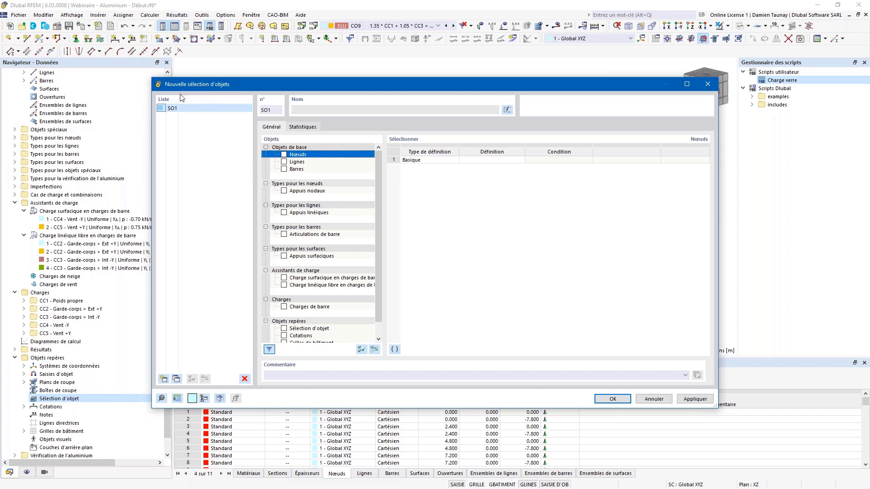
click(284, 169)
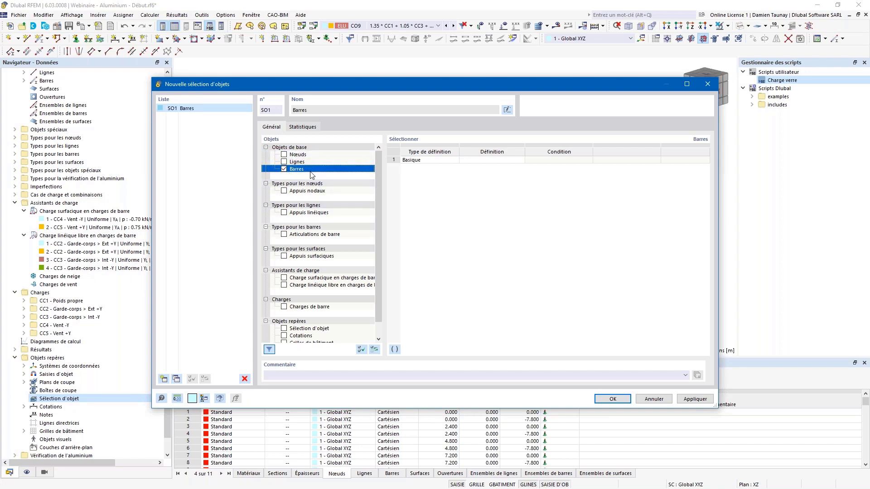
click(490, 161)
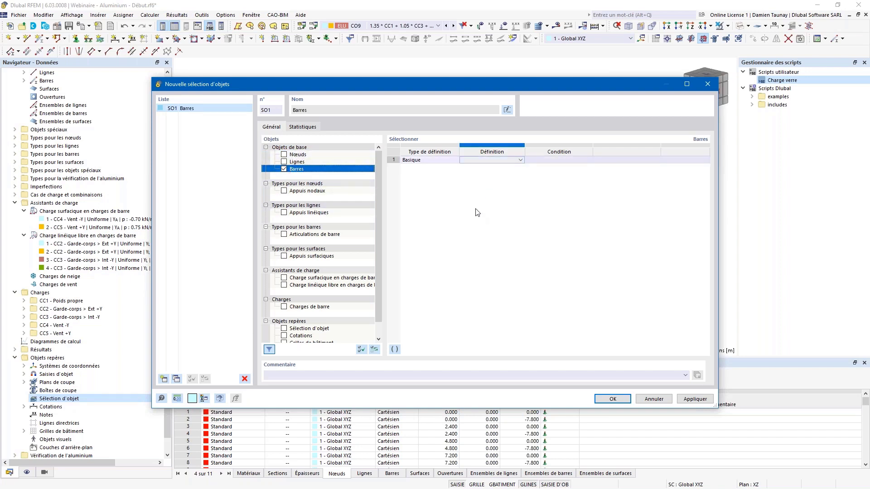
click(503, 111)
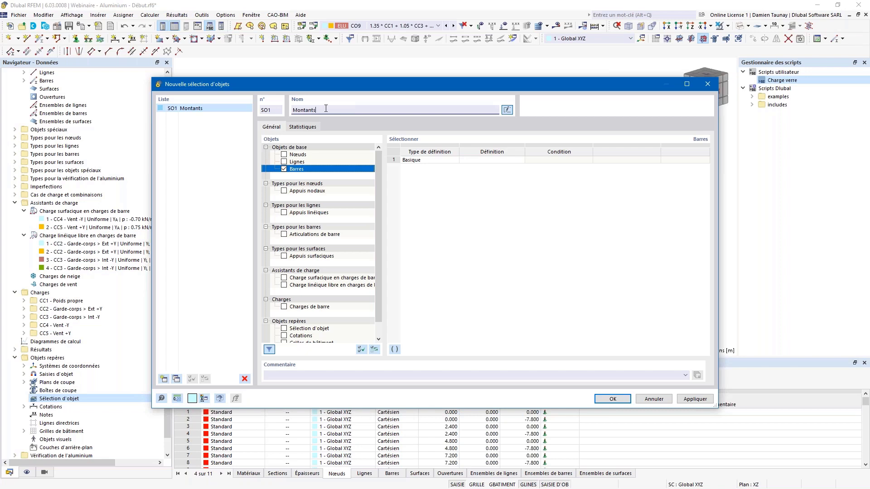
Step: Filter the Montants selection to members with a length (Longueur) greater than 7 m and apply it
click(505, 160)
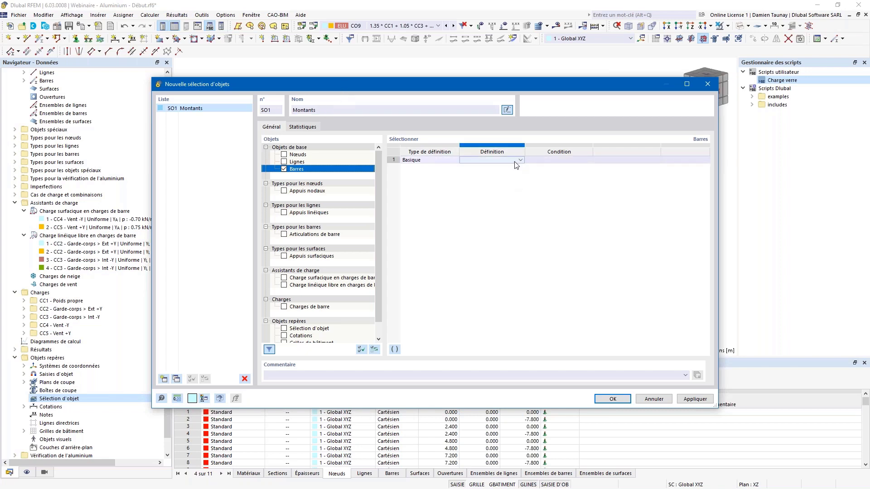
click(519, 161)
click(477, 203)
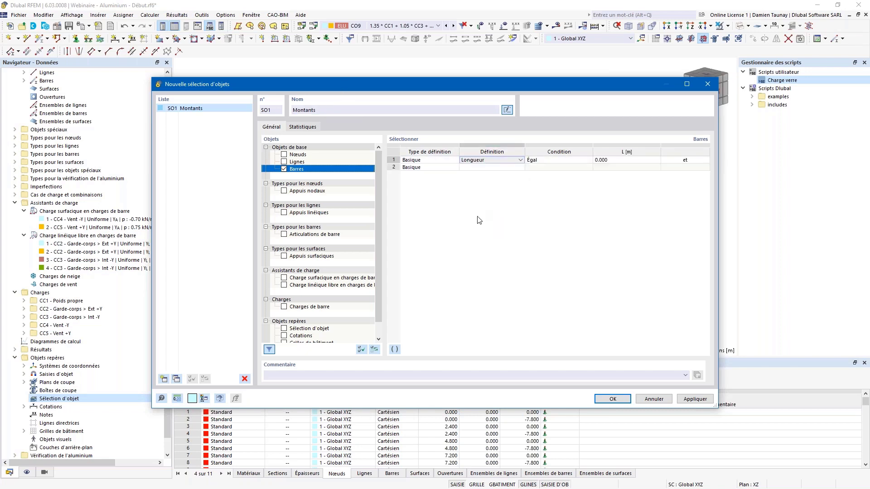
click(559, 160)
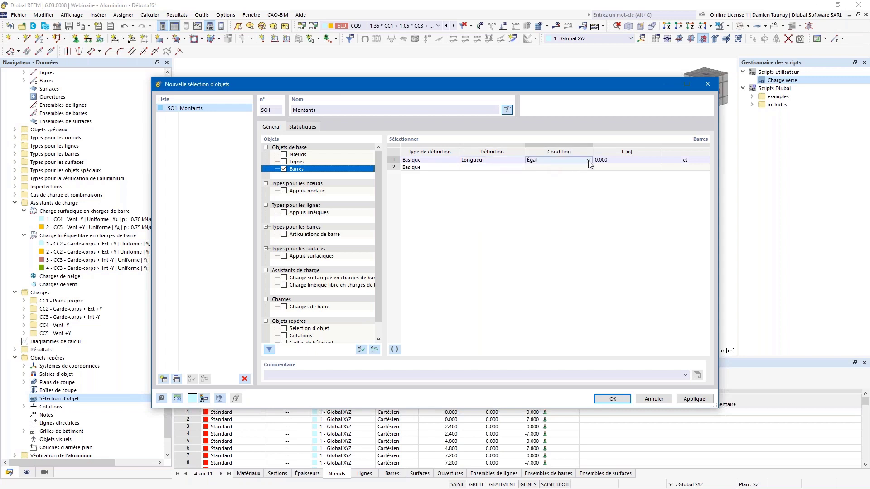
click(588, 161)
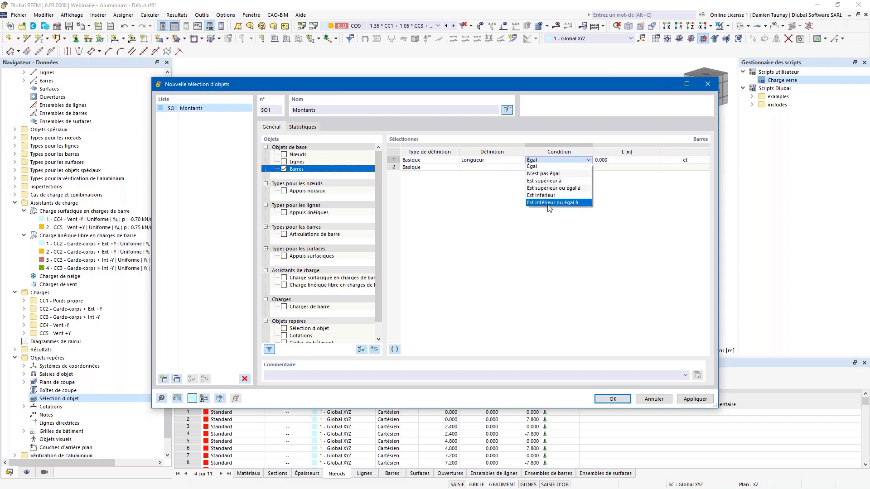
click(544, 181)
click(622, 161)
text(7)
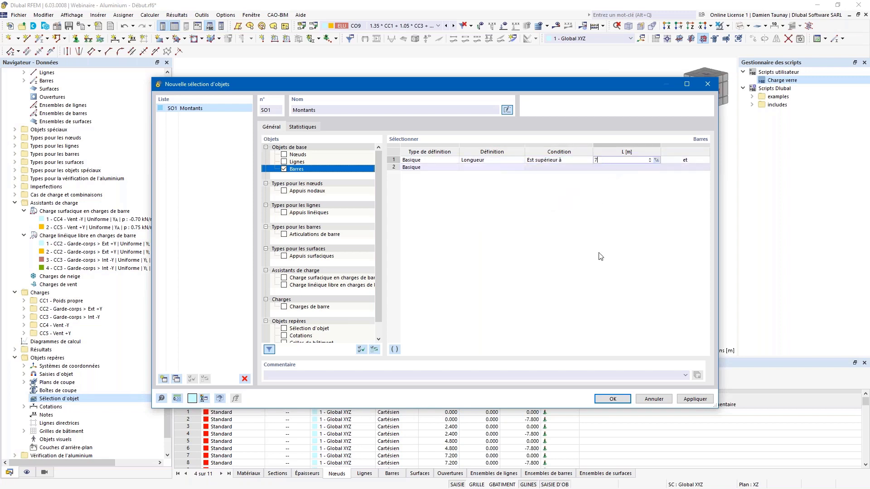
click(553, 234)
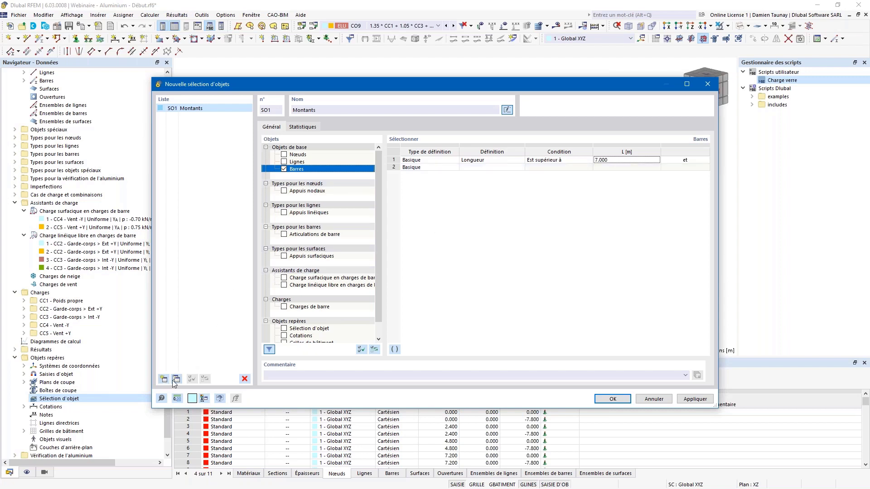
click(695, 400)
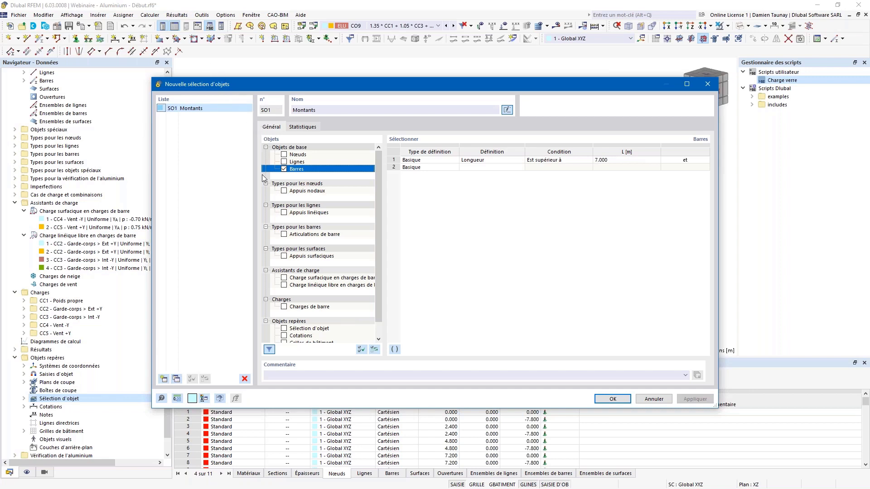
Step: Add a second object selection named "Traverses (L < 3 m)" that covers members
click(164, 380)
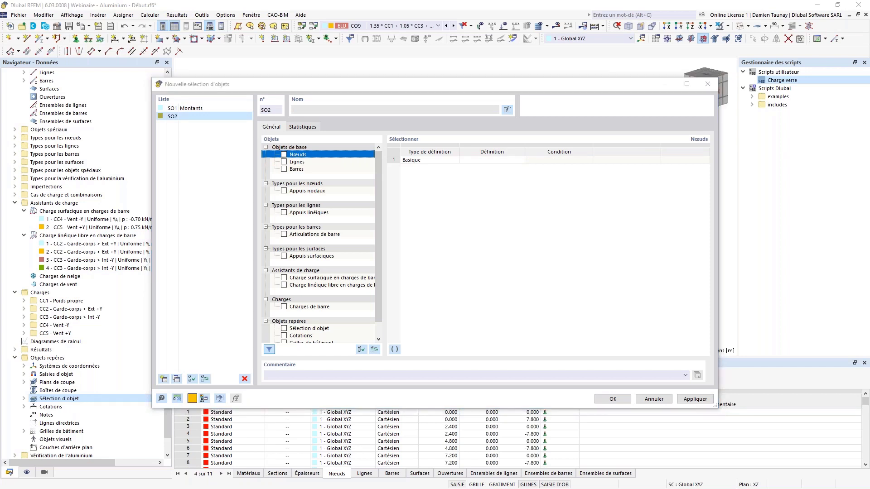
click(326, 109)
text(Traverses (L < 3 m))
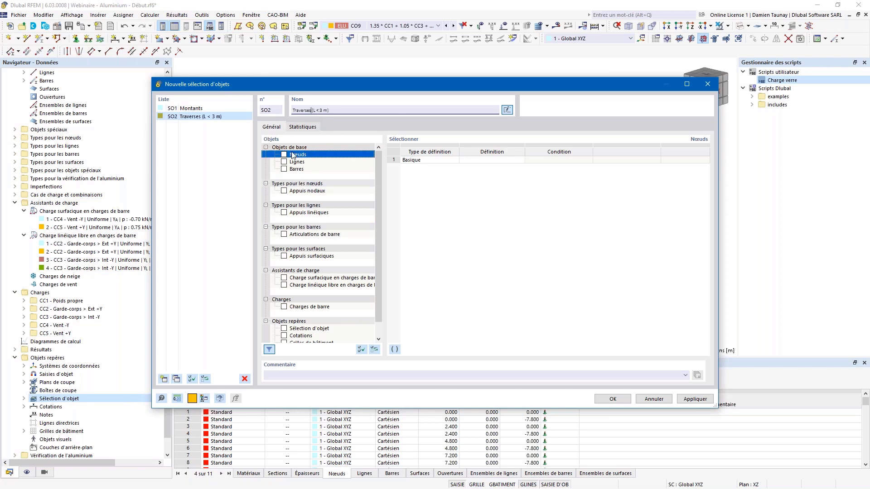
click(285, 169)
Step: Filter the Traverses (L < 3 m) selection to members with a length less than 3 m
click(498, 161)
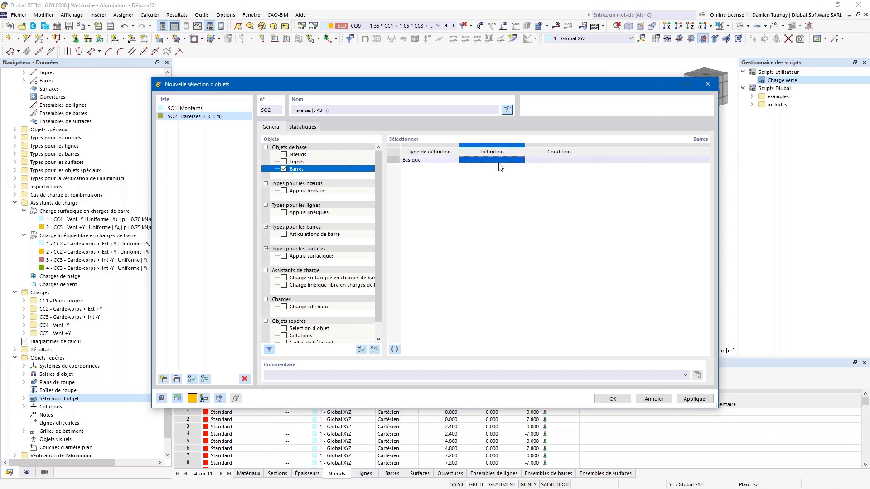
click(519, 161)
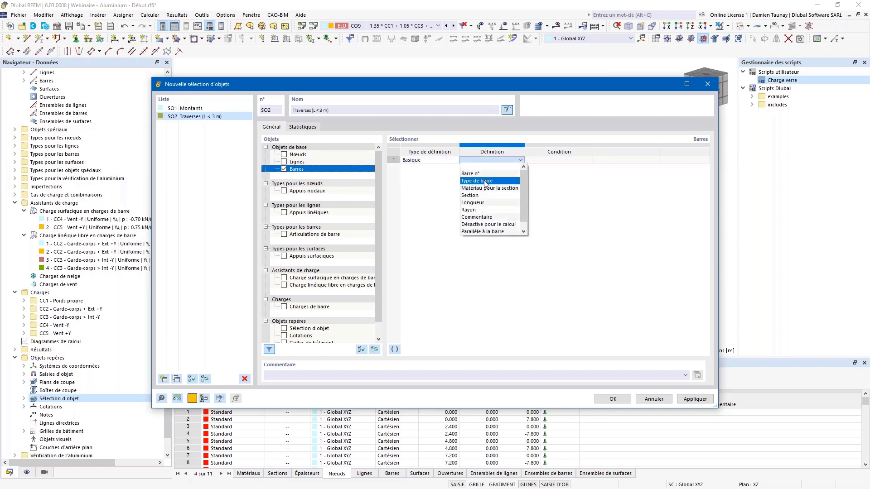
click(480, 203)
click(564, 161)
click(588, 160)
click(562, 195)
key(Tab)
text(3)
key(Return)
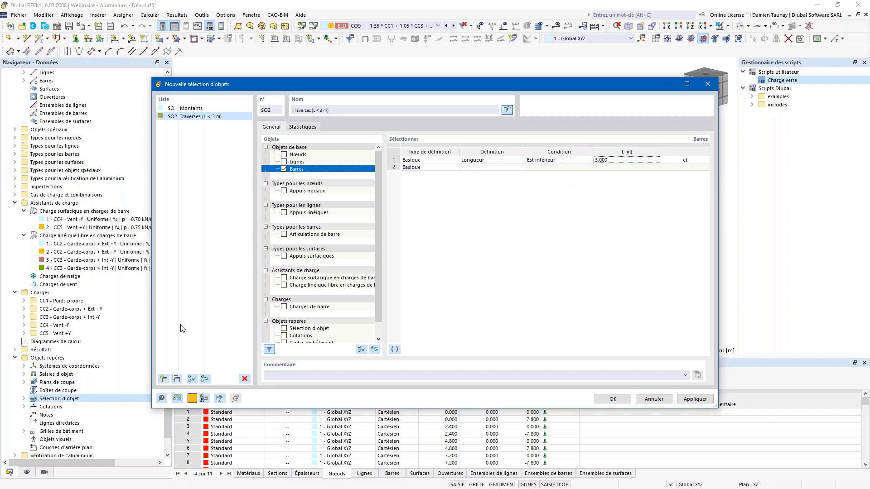
Step: Add a third object selection named "Traverses (3 m < L < 7.5 m)" that covers members
click(164, 380)
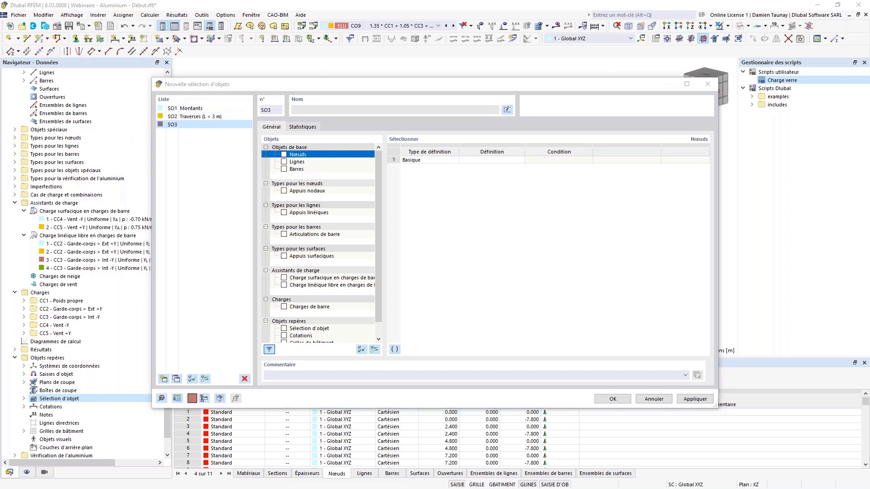
click(350, 111)
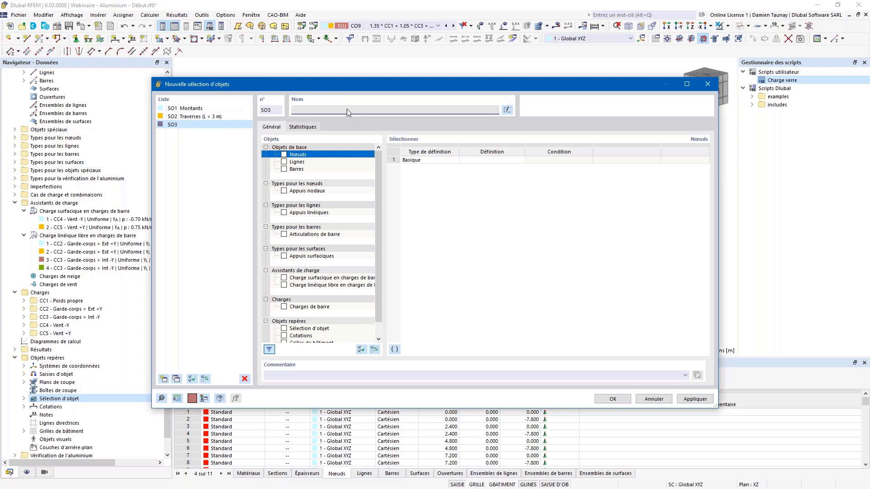
text(Traverses (3 m < L < 7.5 m))
click(284, 169)
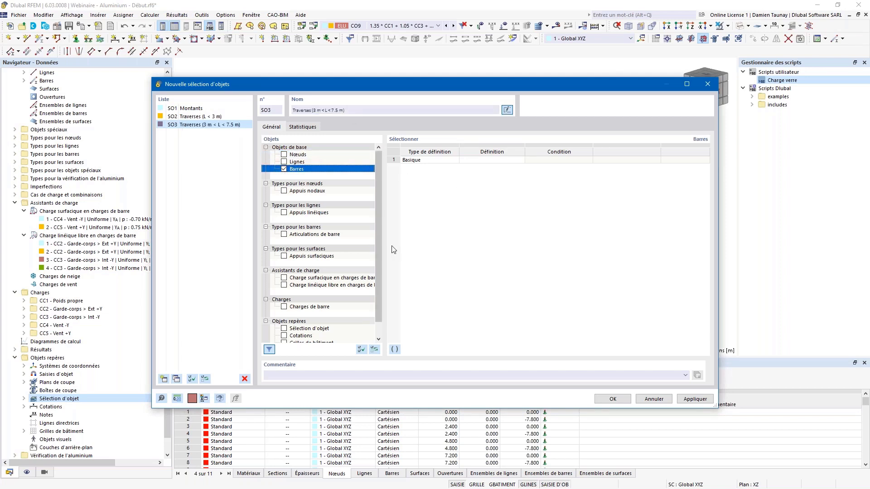
Step: Set the first condition of the third selection to member length greater than 3 m
click(491, 160)
click(520, 160)
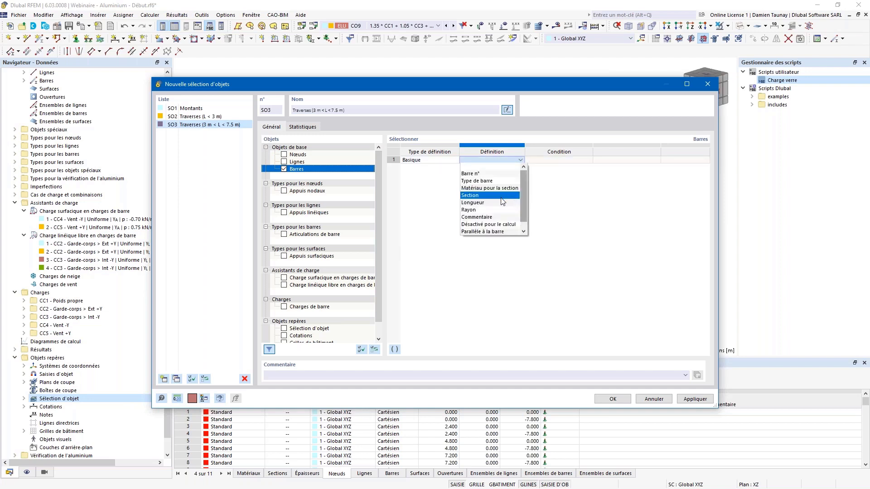
click(491, 203)
click(583, 161)
click(588, 160)
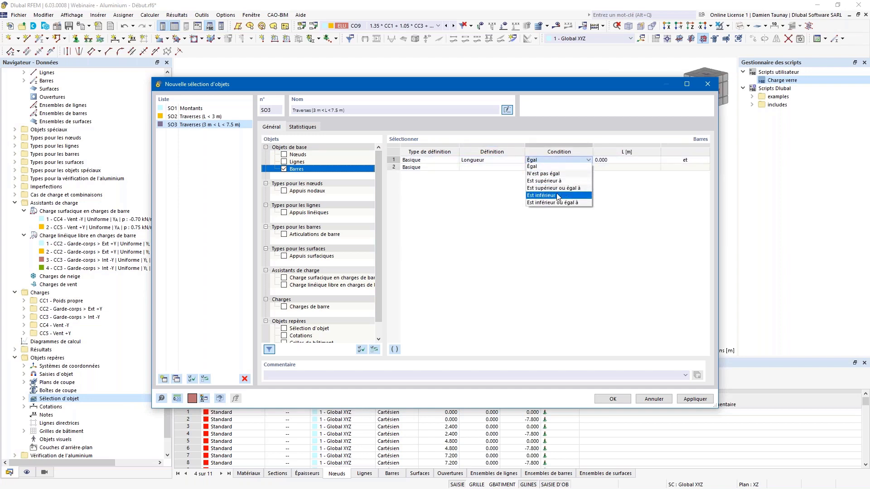
click(551, 181)
click(624, 160)
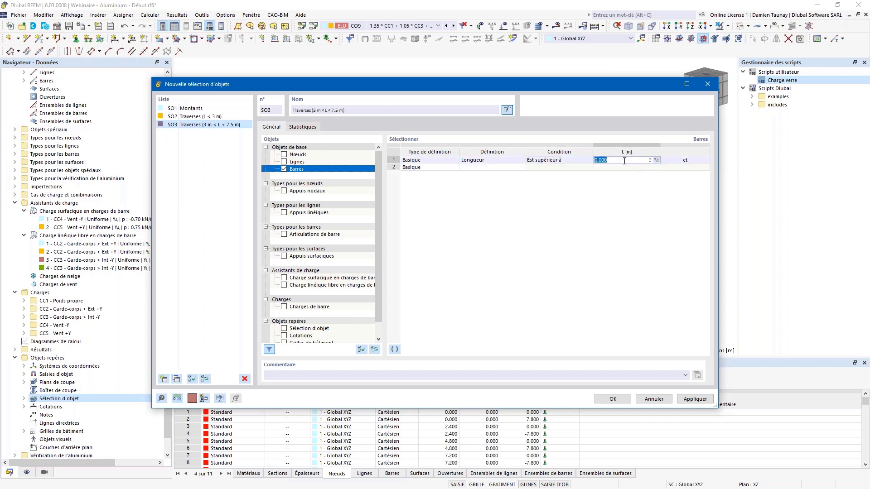
text(3)
key(Return)
Step: Add a second condition limiting member length to less than 7.5 m and accept the object selections
click(506, 168)
click(519, 167)
click(494, 215)
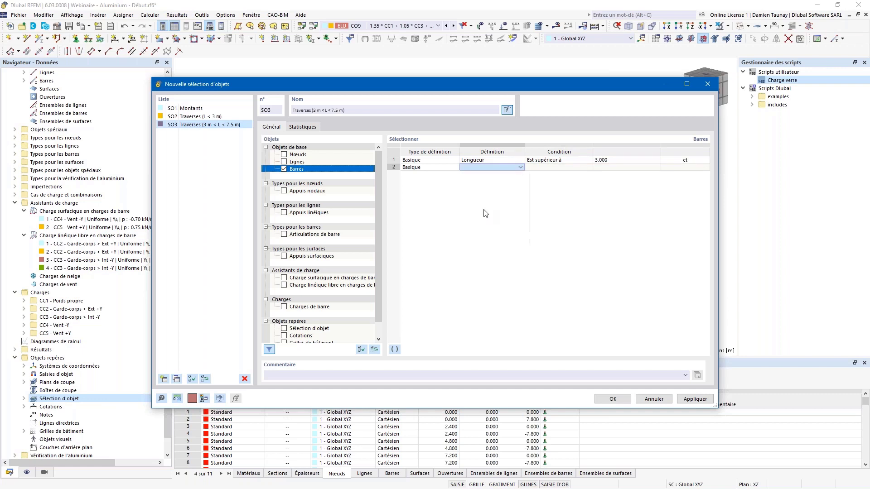
click(561, 167)
click(588, 167)
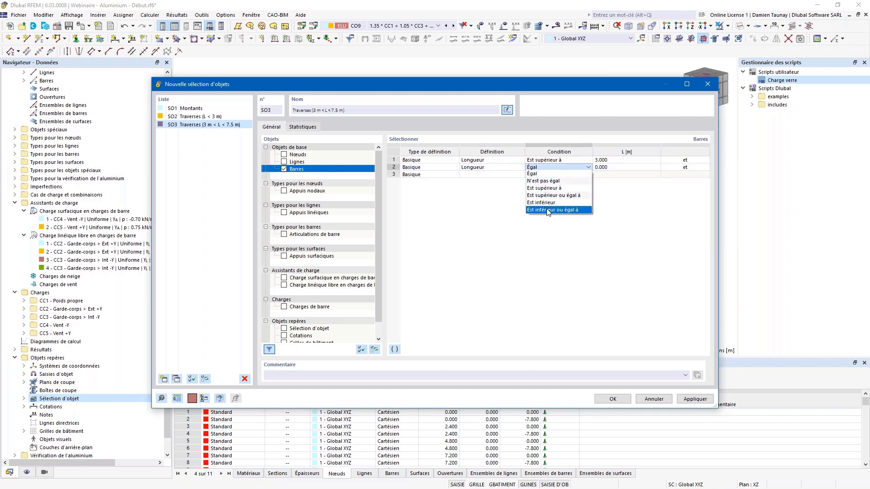
click(543, 202)
click(621, 167)
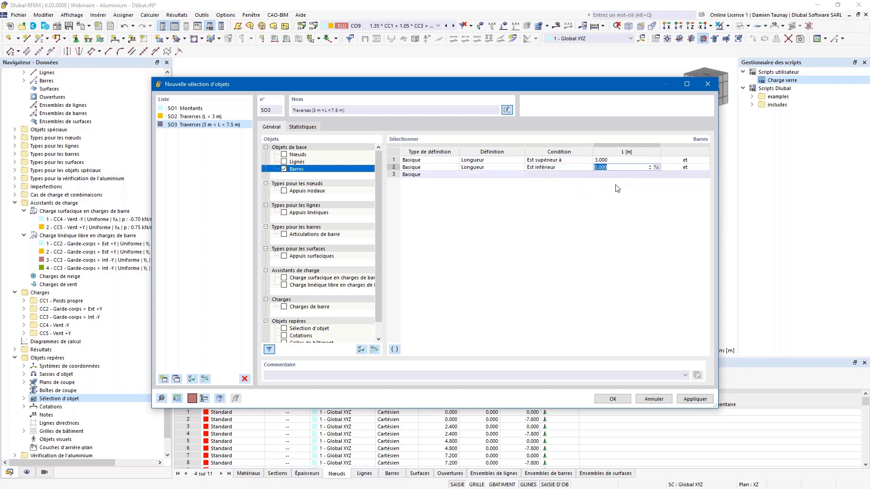
text(7.5)
key(Return)
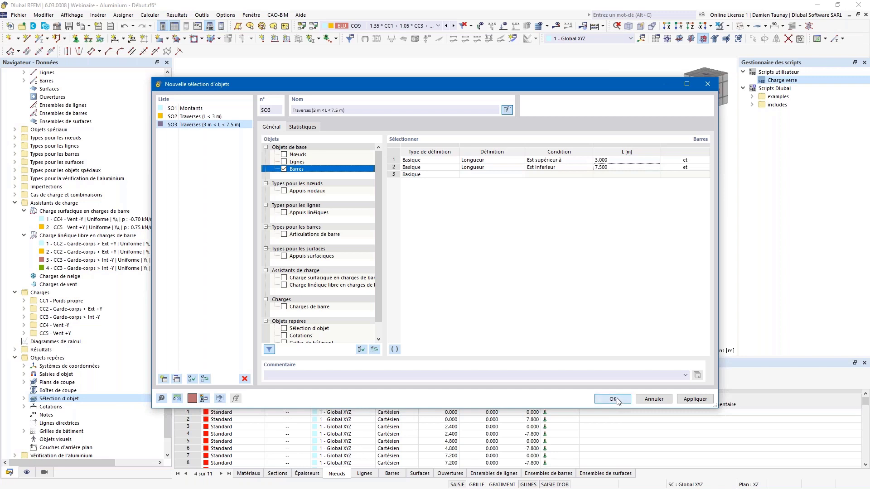
click(613, 398)
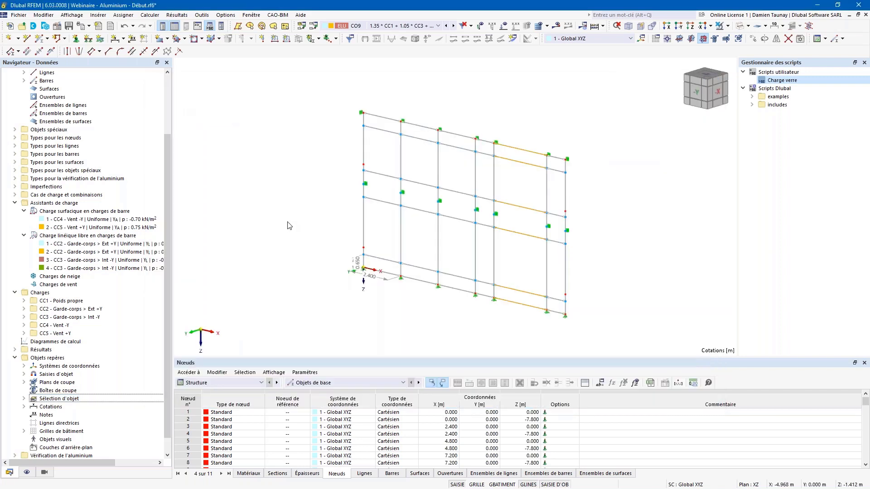
Step: Check in the model which members belong to the Montants and Traverses (L < 3 m) object selections
click(24, 399)
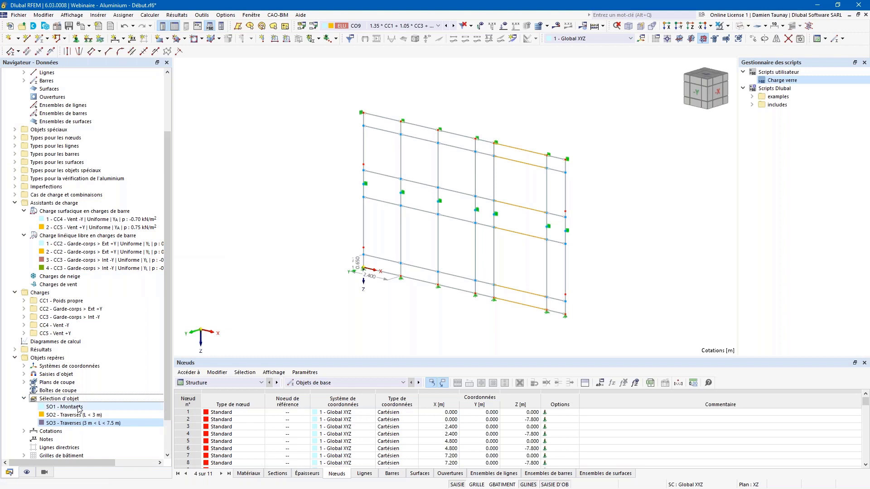
scroll(81, 407, down, 2)
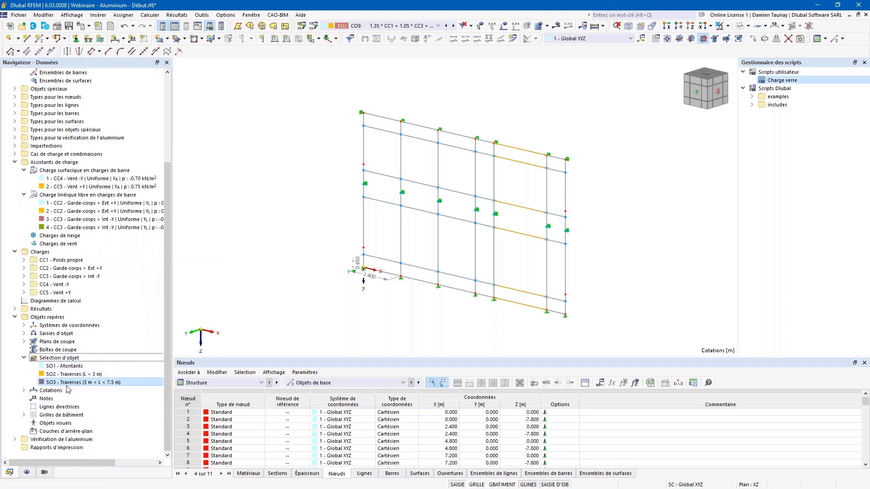
click(68, 367)
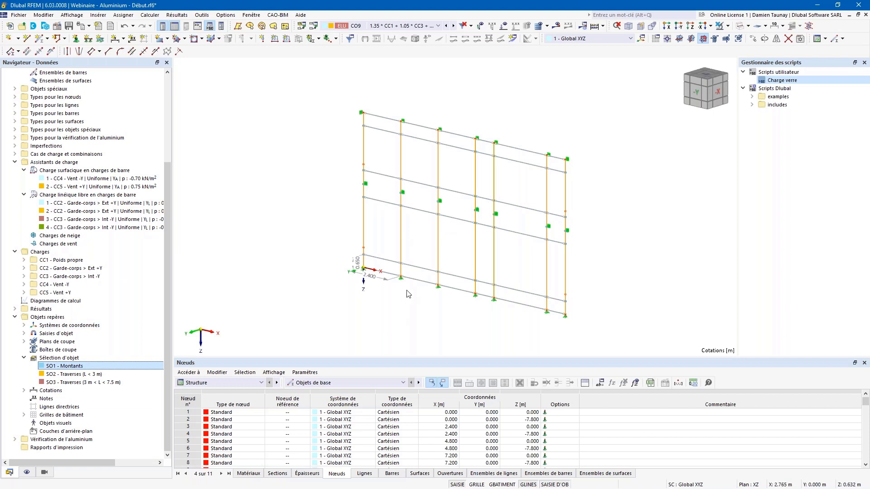
scroll(408, 294, up, 1)
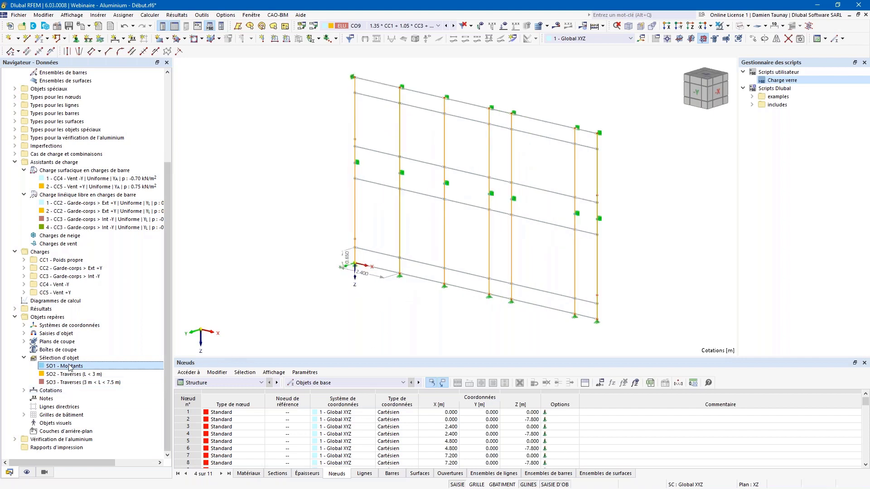
click(58, 375)
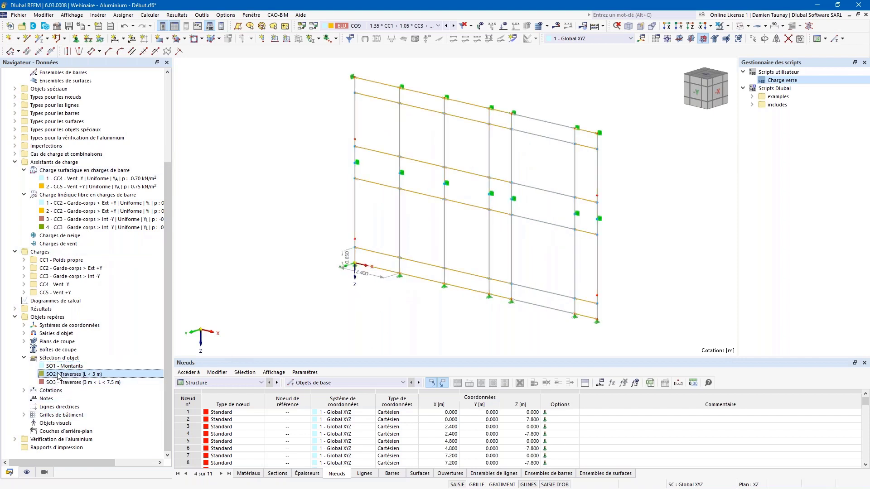
Step: Check the Traverses (3 m < L < 7.5 m) members, and open the Montants members for editing with their design properties kept active
click(82, 383)
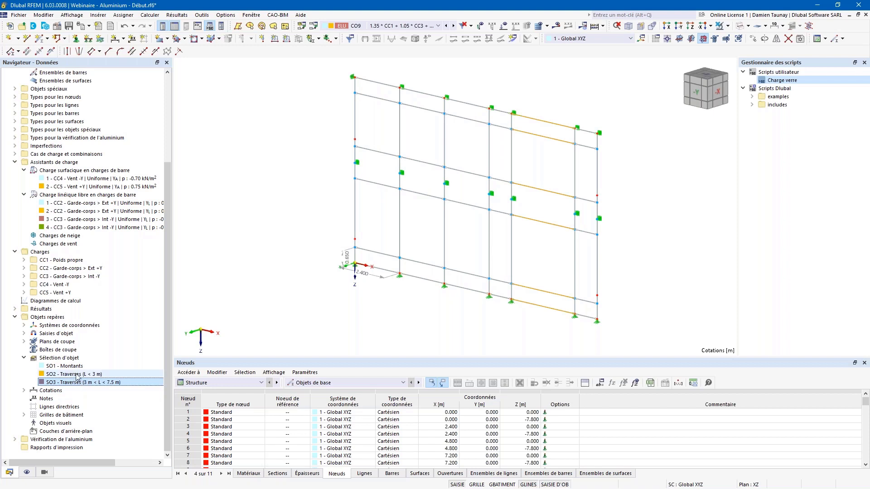
click(71, 367)
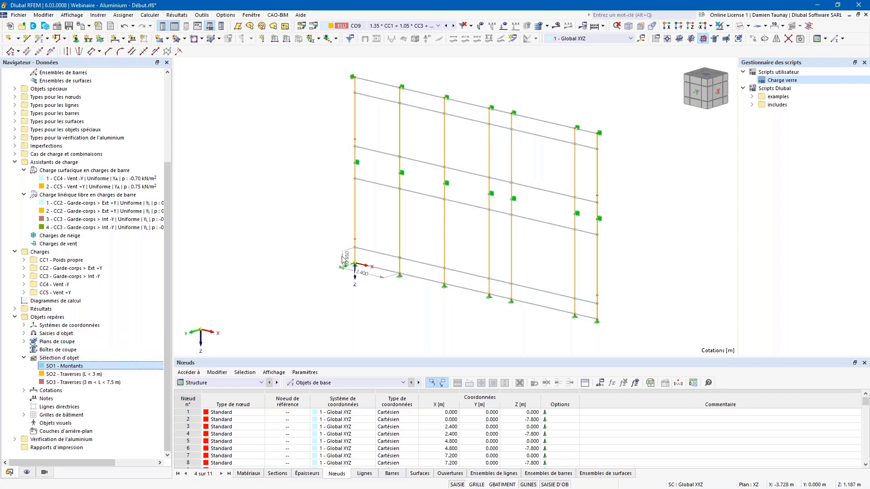
double_click(400, 215)
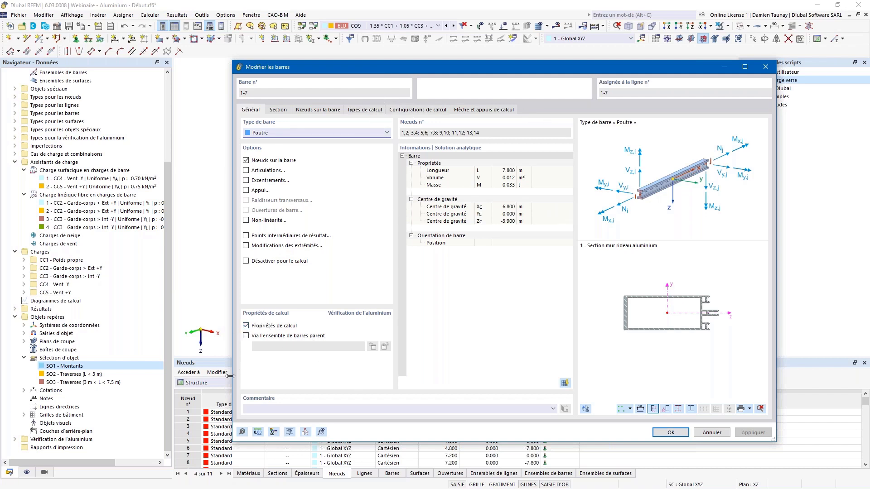
click(246, 326)
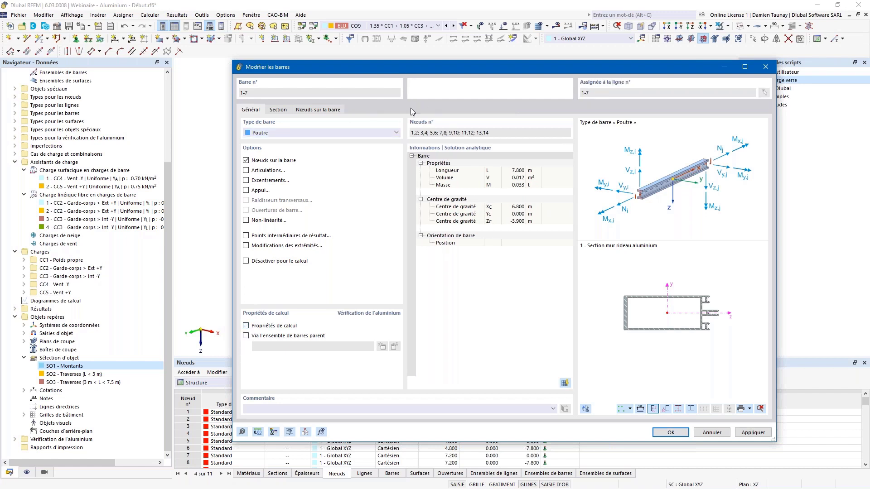
click(246, 326)
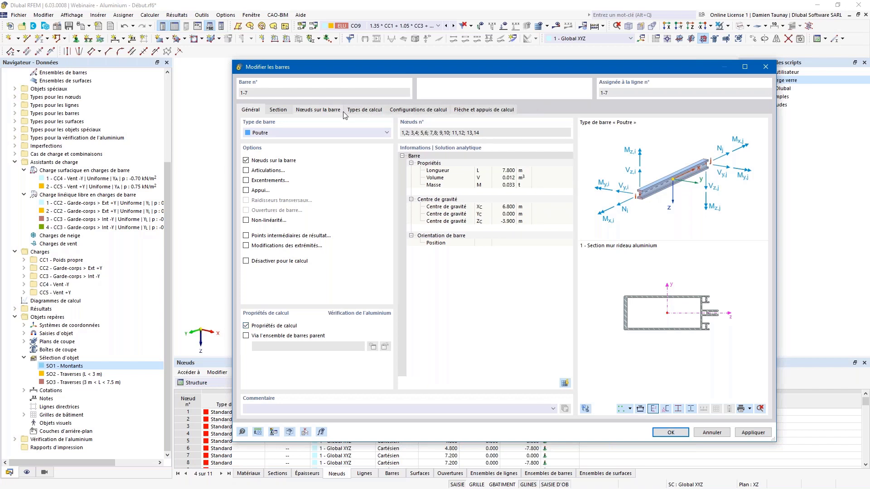
Step: Deactivate the stability checks in the default ULS configuration assigned to the mullions
click(365, 111)
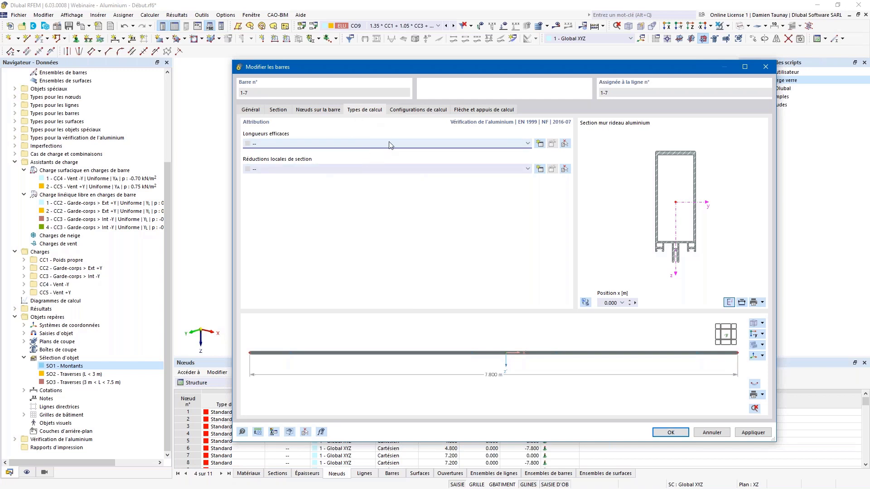
click(416, 111)
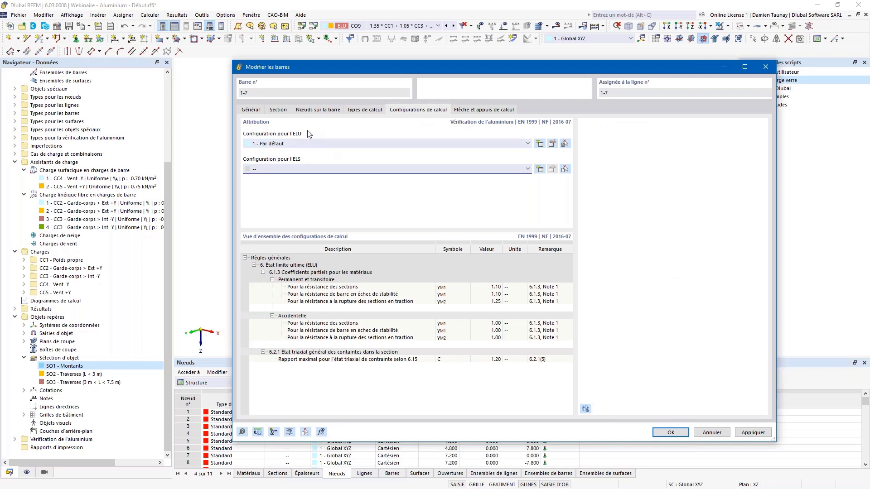
click(551, 144)
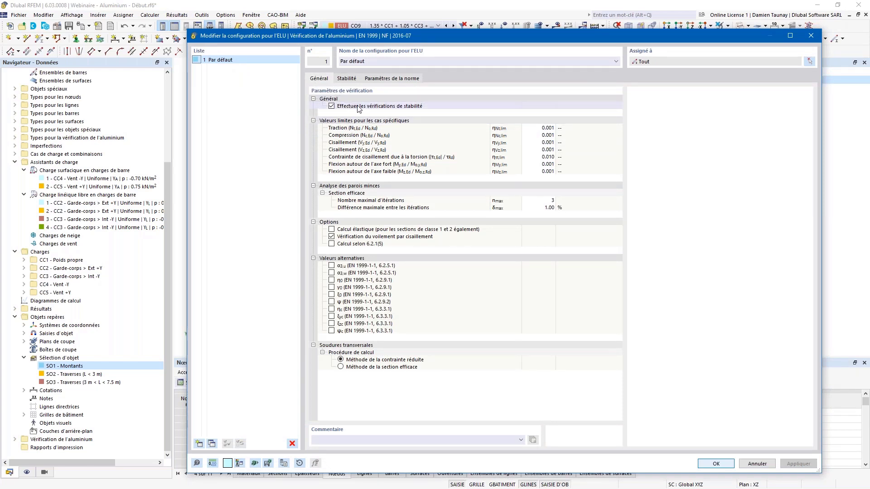
click(331, 107)
click(331, 106)
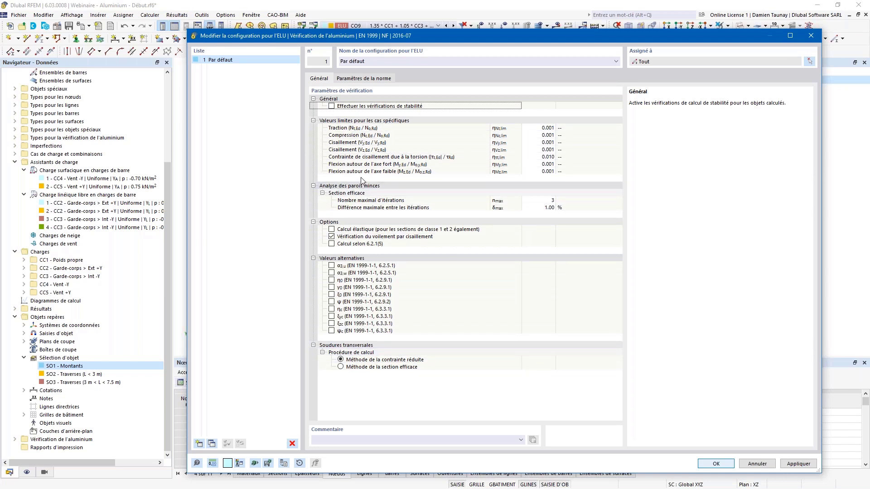
click(716, 462)
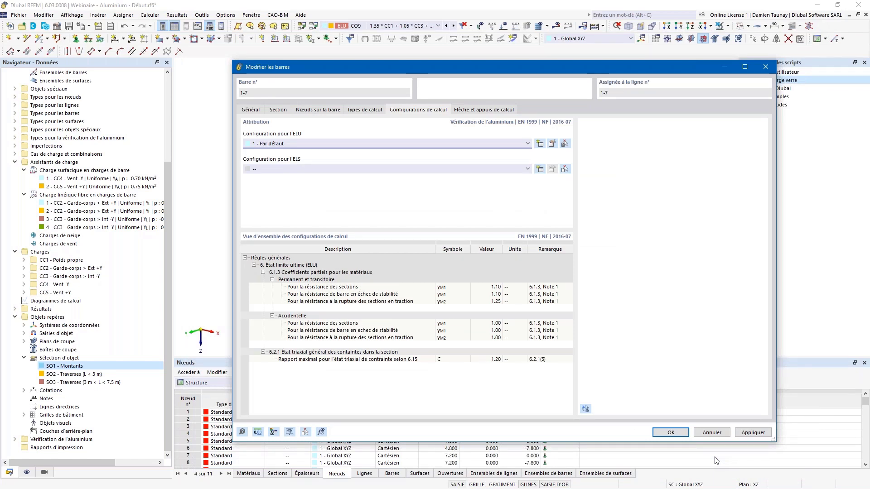
Step: Create a second SLS configuration and rename the default one "3m <L < 7.5m"
click(539, 170)
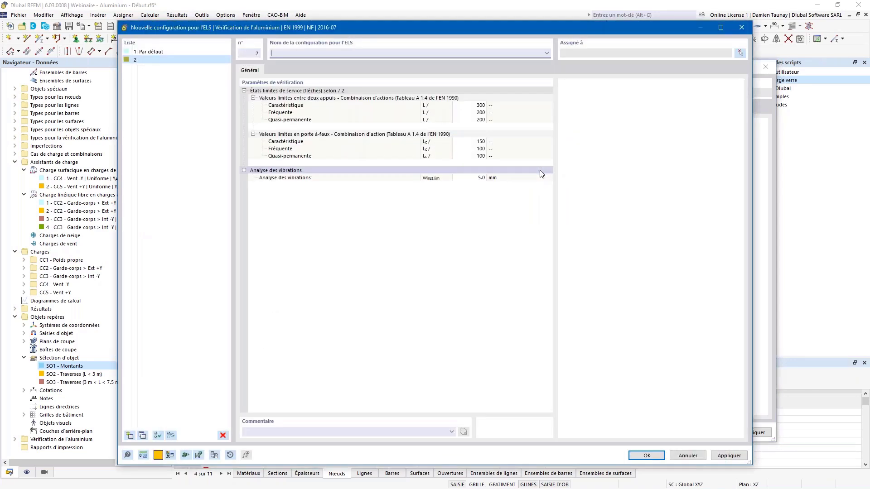
click(171, 51)
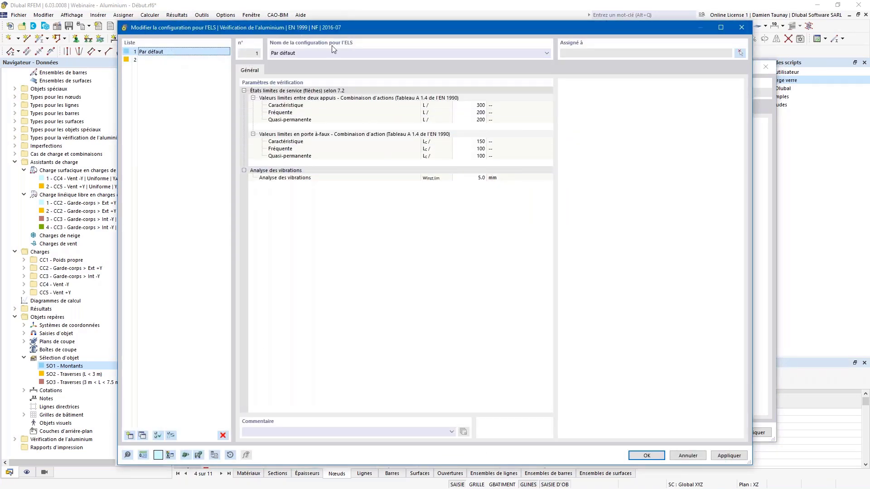
click(310, 52)
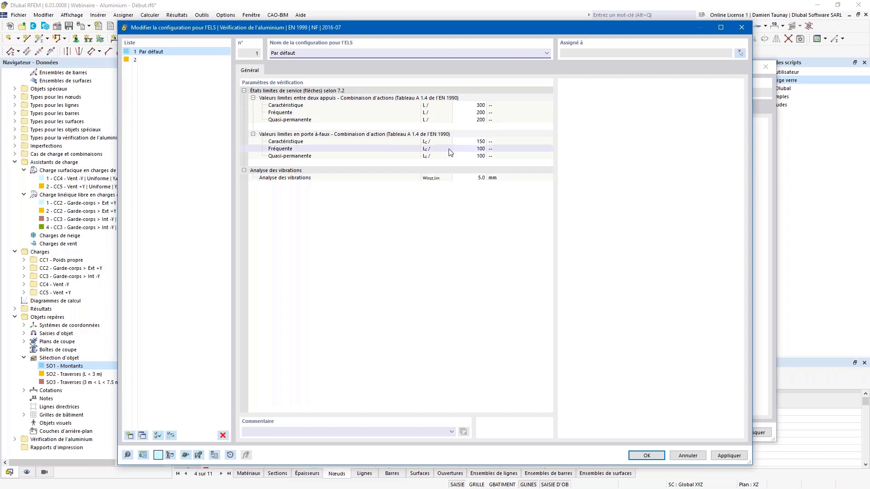
click(349, 54)
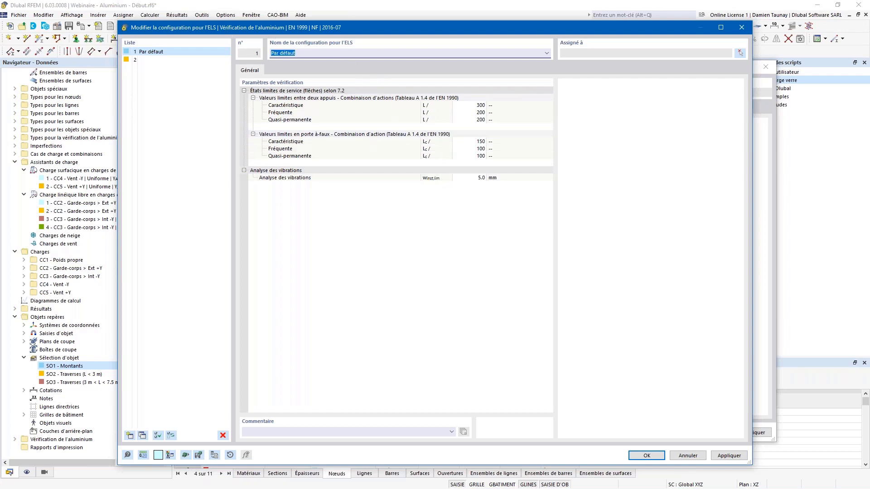
drag(230, 31, 311, 38)
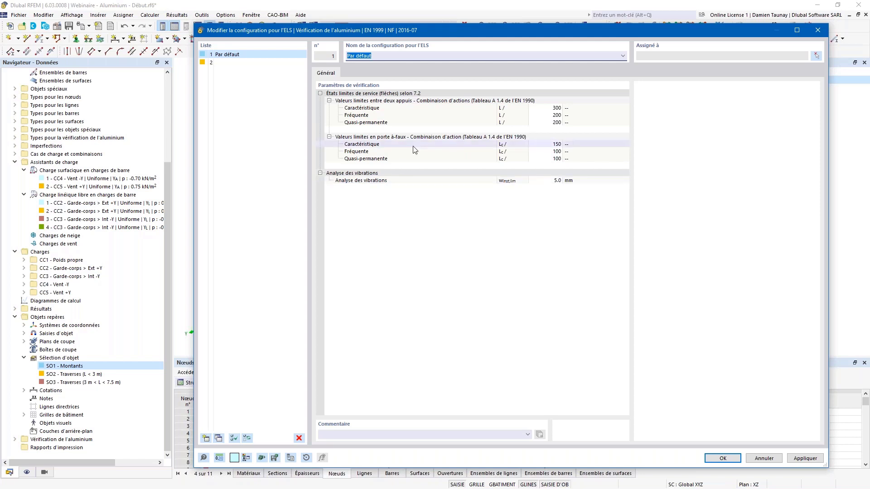
click(543, 108)
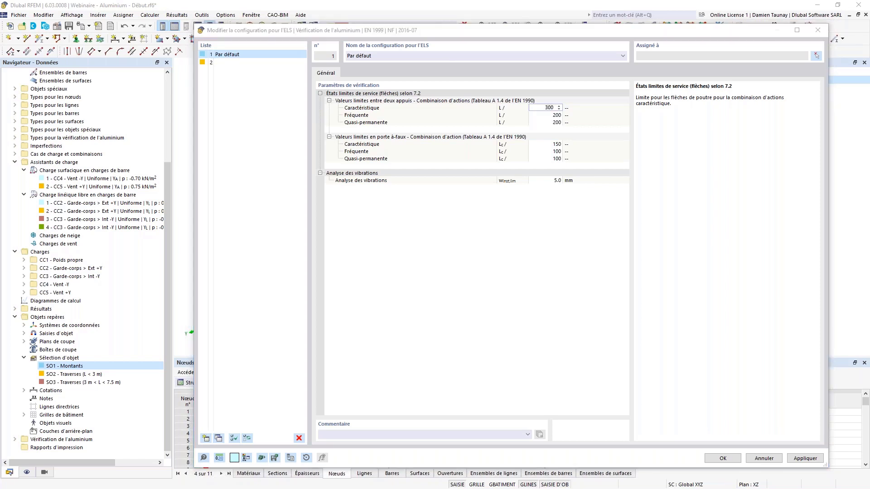
click(261, 54)
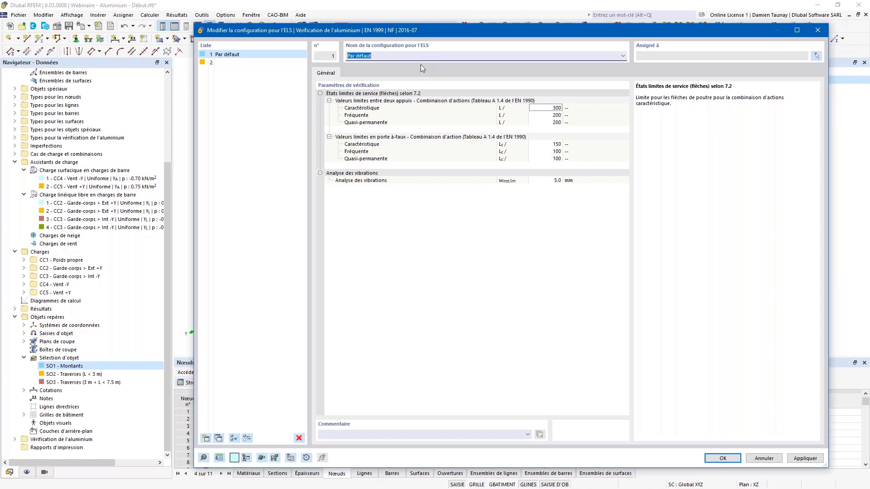
text(3ù)
key(BackSpace)
text(m <L < 7.5m)
Step: Name the second SLS configuration "L< 3 m" and set its characteristic limits to L/200 between supports and Lc/100 for cantilevers
click(238, 63)
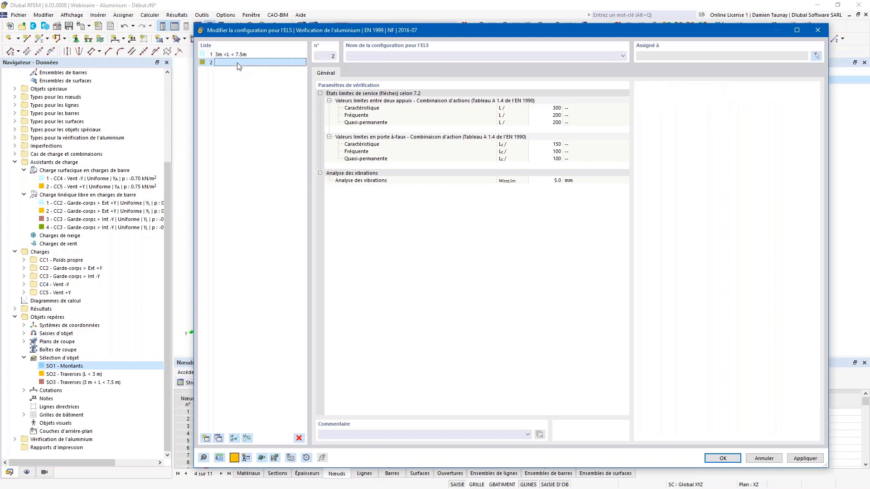
click(362, 56)
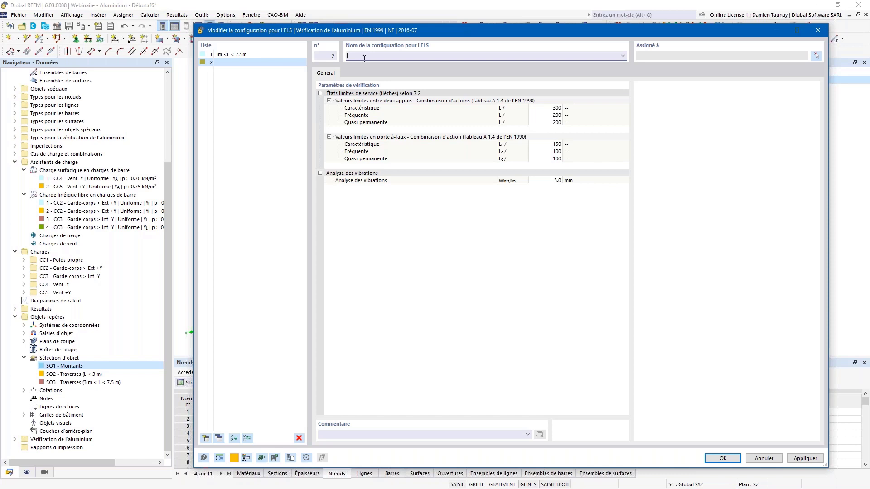
text(L< 3 m)
click(546, 108)
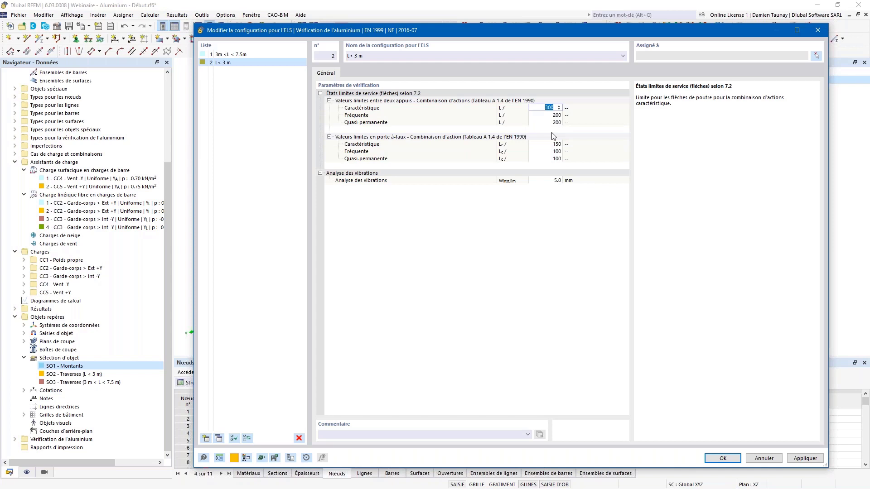
click(573, 212)
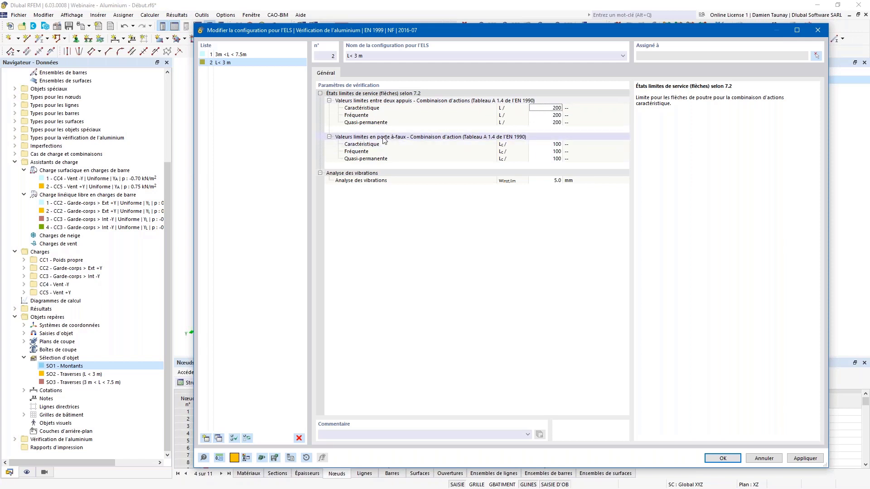
Step: Assign the "3m <L < 7.5m" SLS configuration to the mullions and set the deflection check direction to Axe local z
click(237, 56)
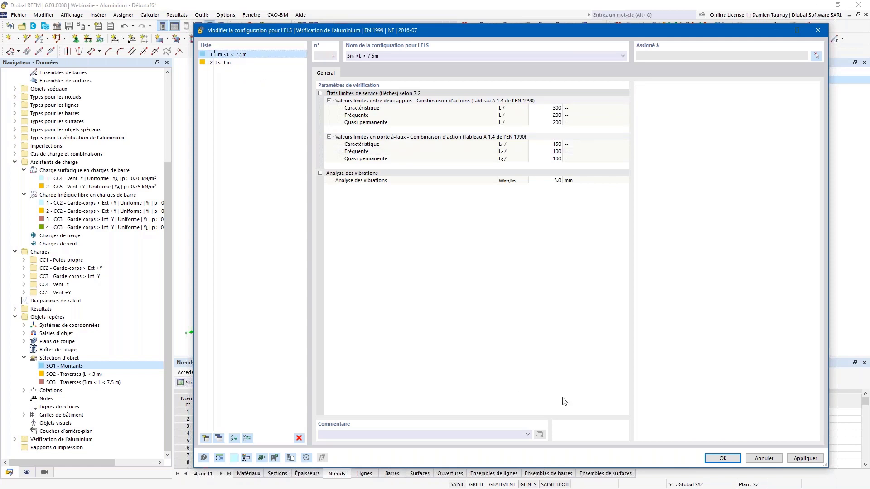
click(723, 458)
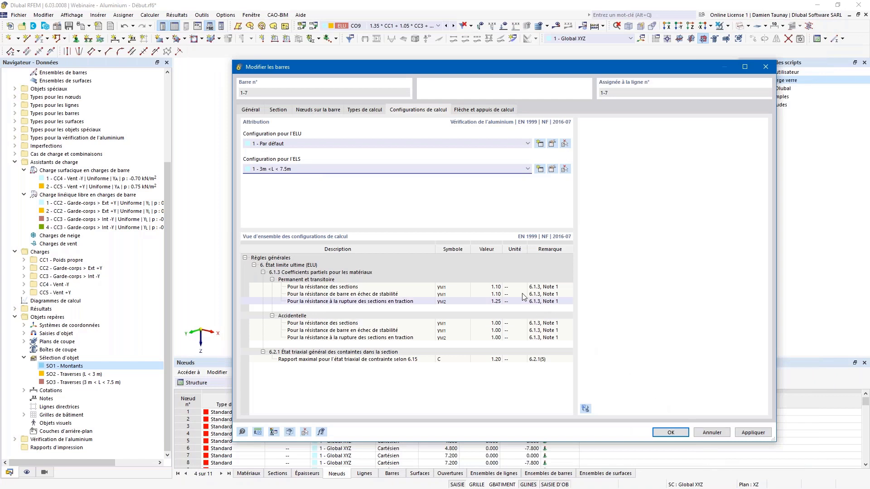
click(464, 113)
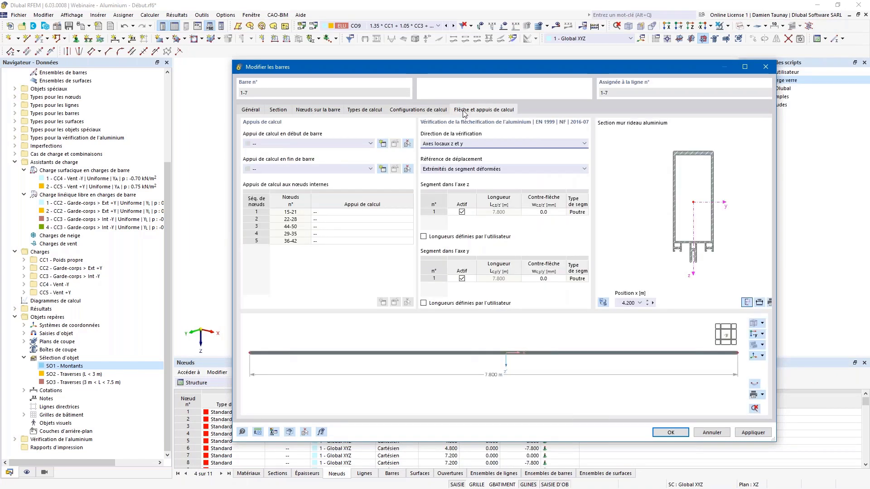
click(460, 145)
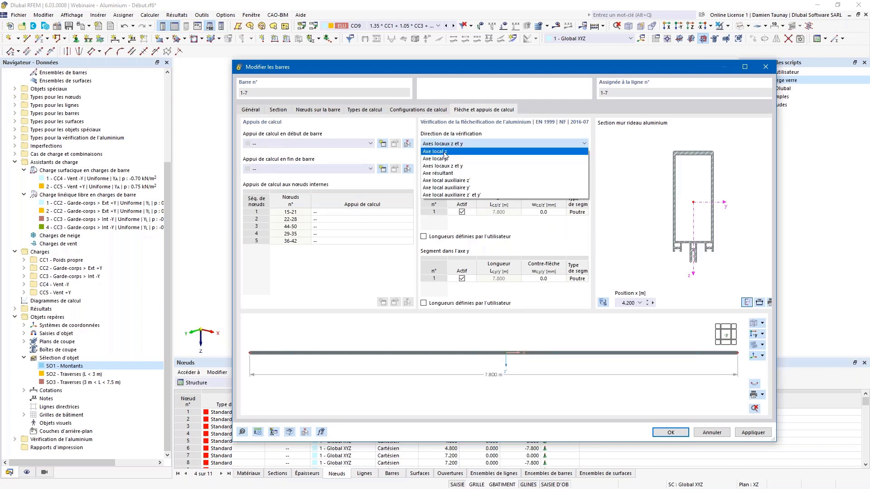
key(Escape)
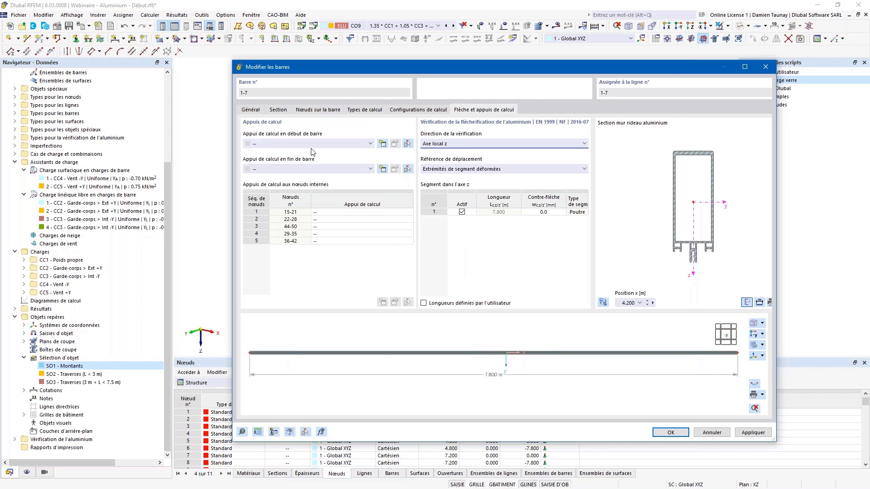
Step: Create a Général design support at the mullions' start with support in the y-axis also active
click(341, 146)
click(299, 157)
click(383, 143)
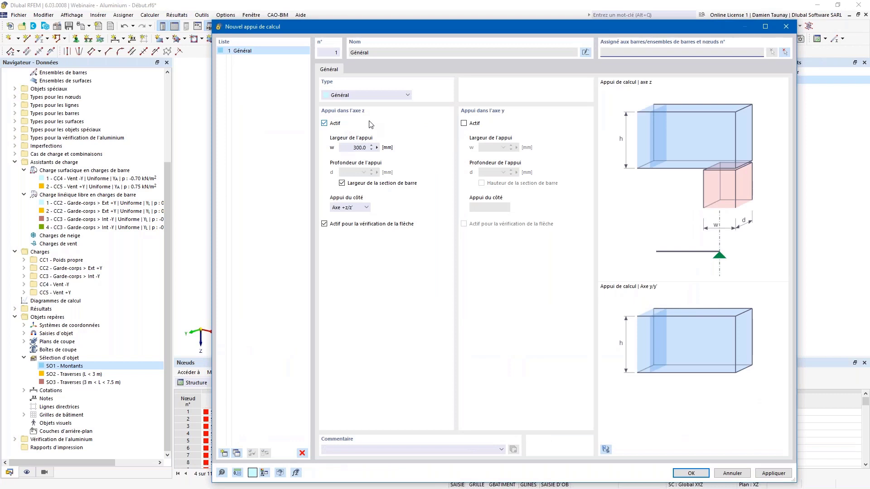
click(464, 123)
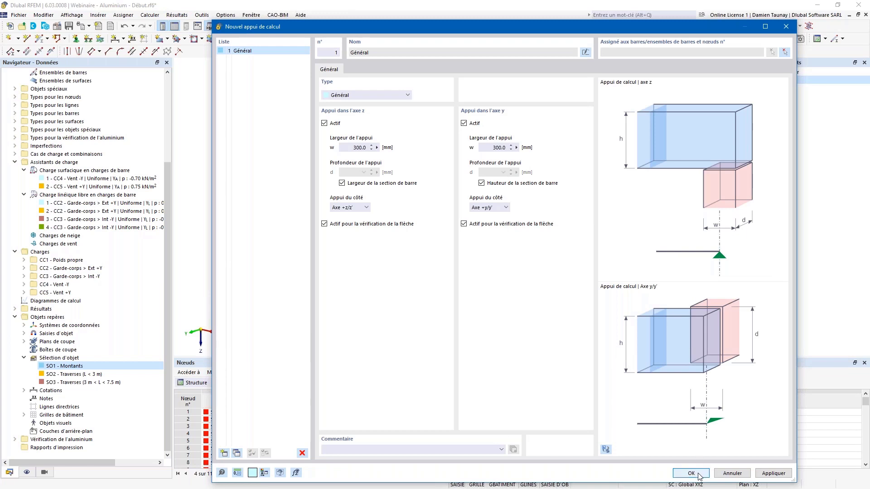
click(676, 472)
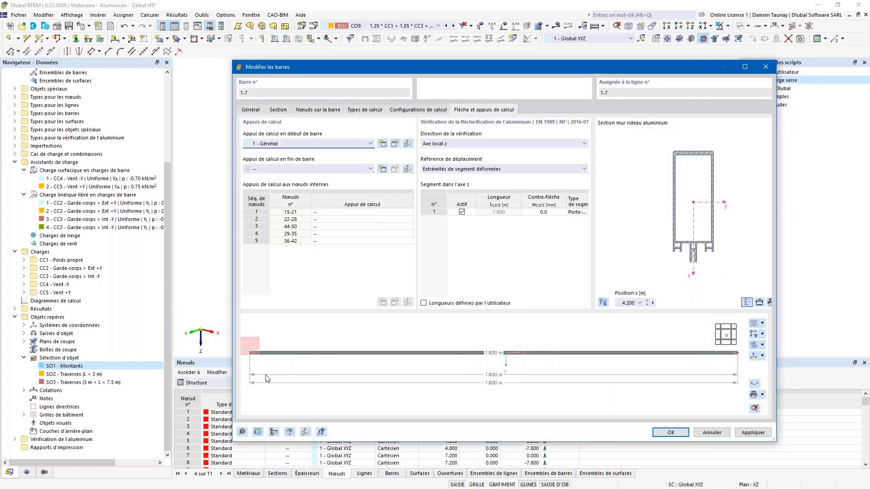
Step: Show the mullions in the model preview and assign the Général design support to their end
click(603, 303)
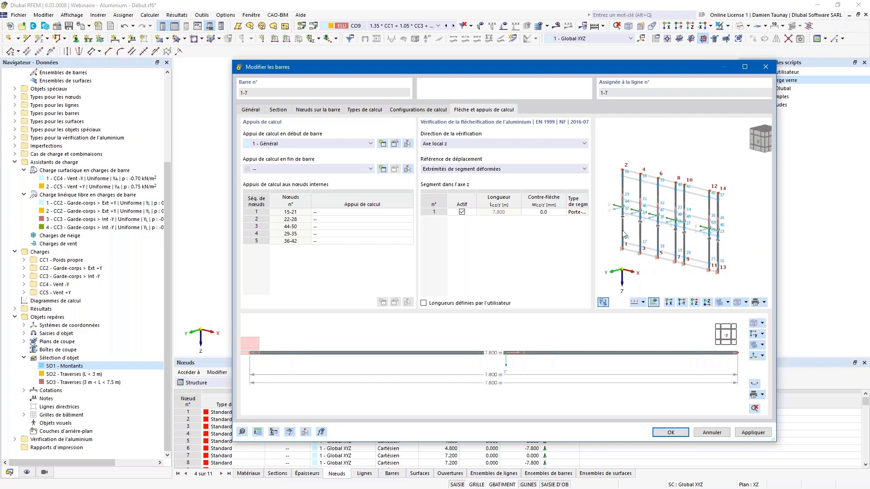
click(322, 169)
click(322, 196)
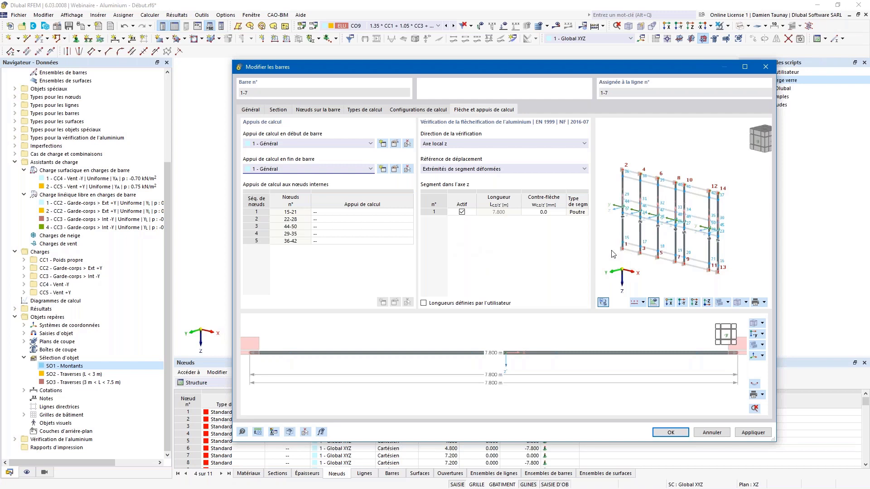
Step: Assign the Général design support to the mullions' internal nodes 44-50
click(385, 227)
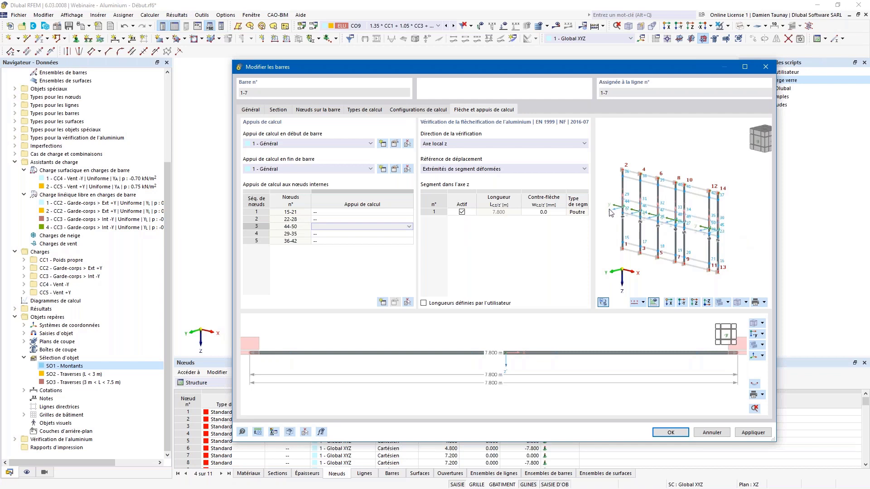
click(409, 227)
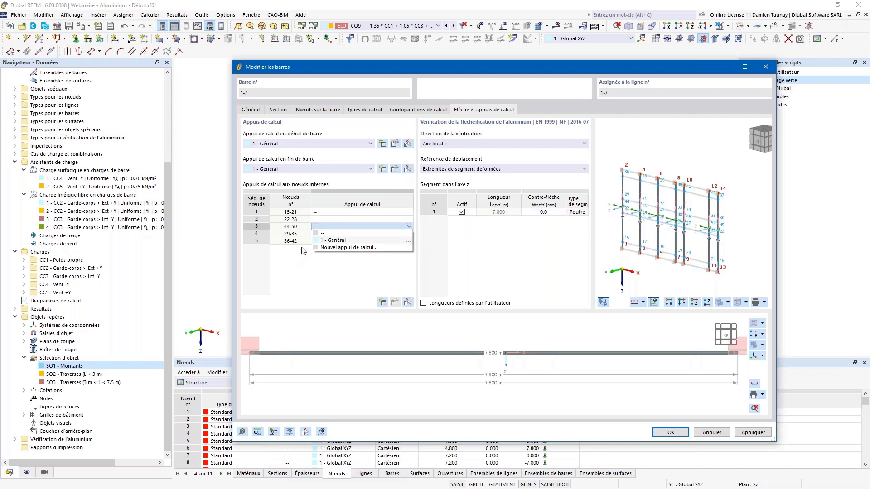
click(326, 241)
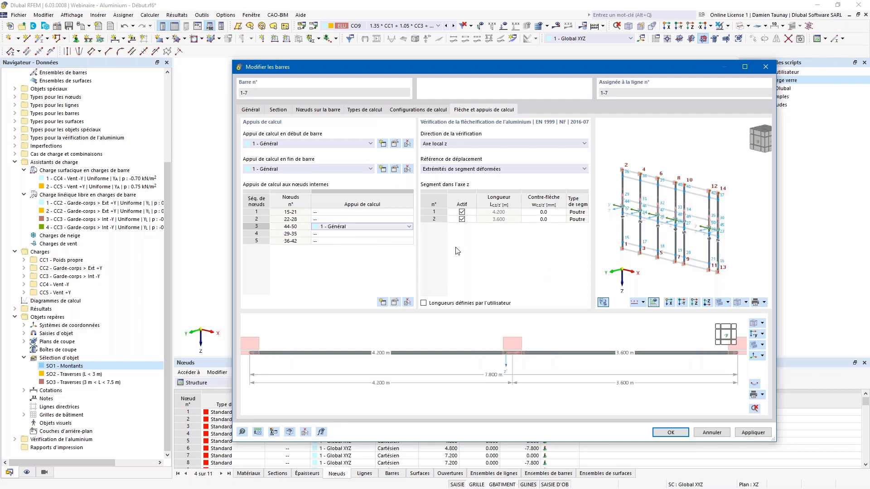
click(520, 258)
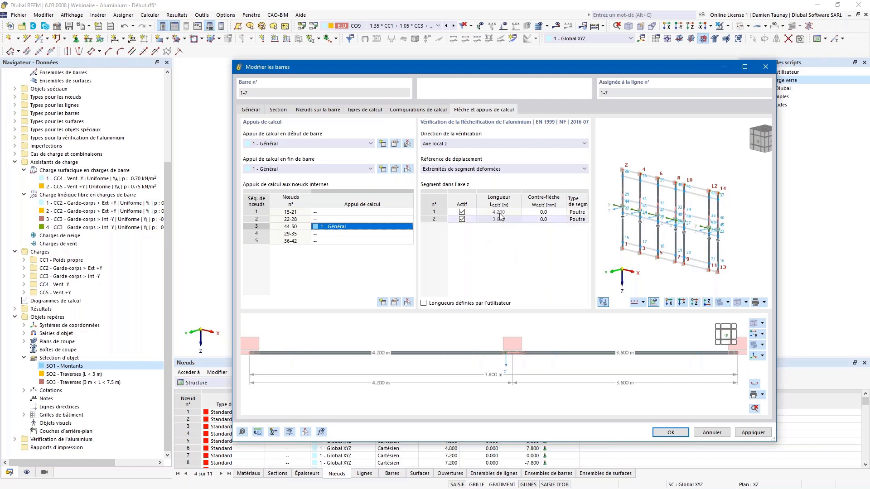
Step: Remove the Général design support from the mullions' internal nodes 44-50
click(332, 228)
click(409, 229)
click(387, 236)
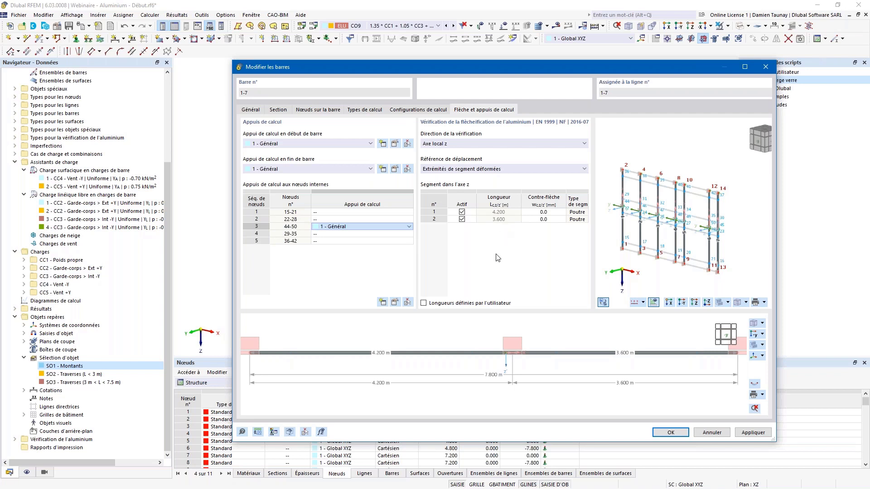
key(Delete)
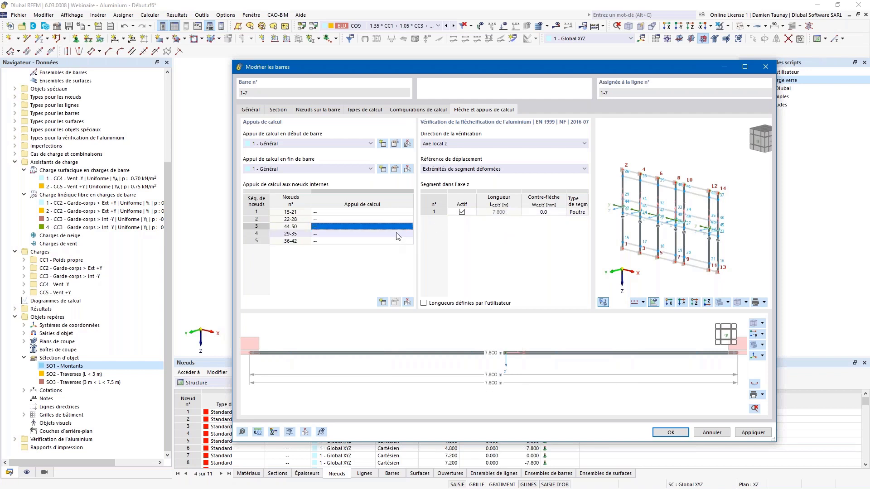
Step: Assign the Général design support again to the mullions' internal nodes 44-50 and accept the member changes
click(394, 227)
click(408, 227)
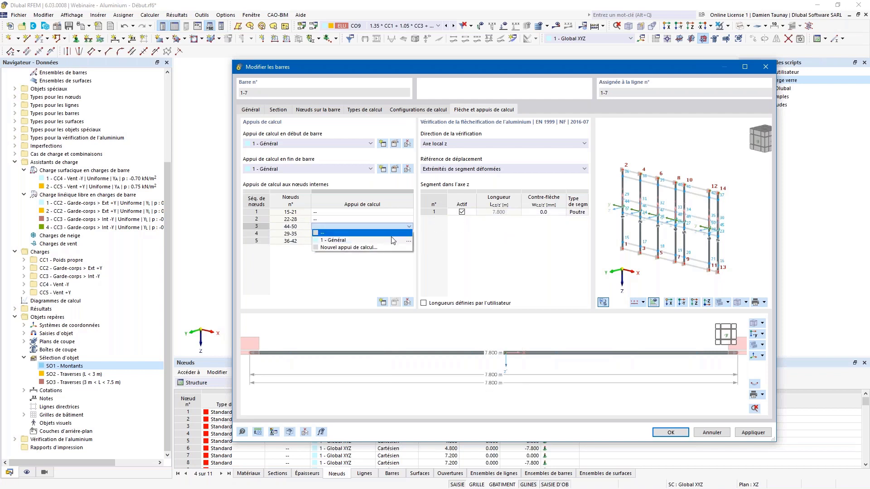
click(358, 241)
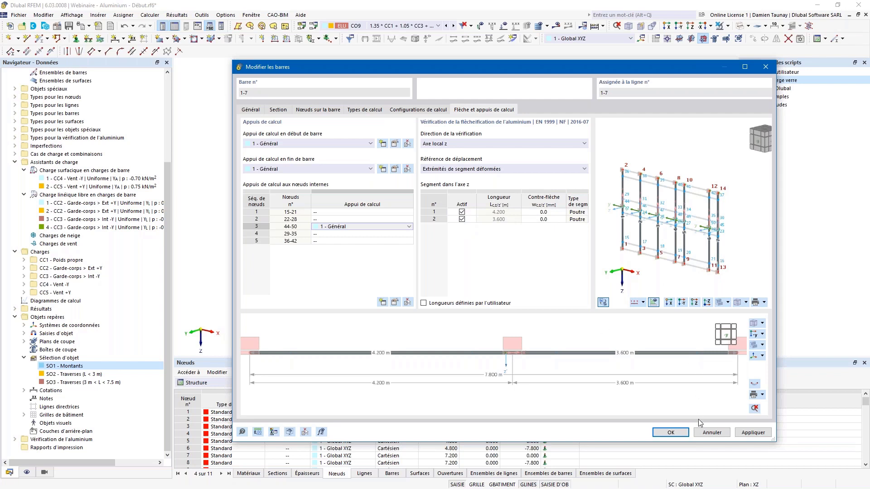
click(677, 435)
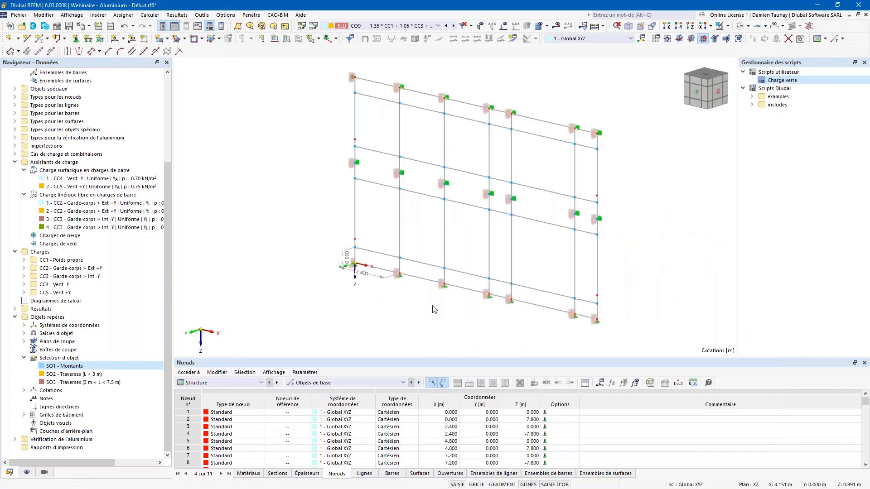
Step: Edit the transoms of object selection SO2 (L < 3 m) and assign them the "L< 3 m" SLS configuration
mouse_move(509, 198)
ctrl+middle_down()
mouse_move(480, 196)
mouse_move(537, 206)
mouse_move(540, 197)
mouse_move(521, 199)
ctrl+middle_up()
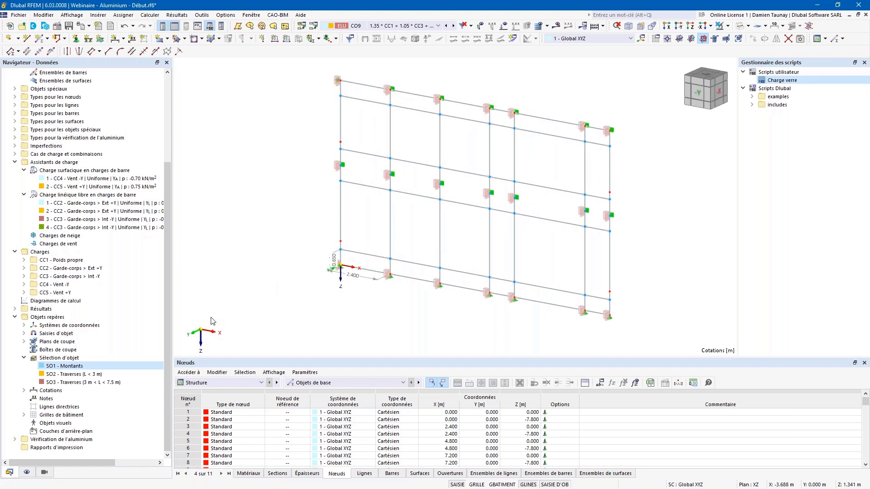
click(80, 375)
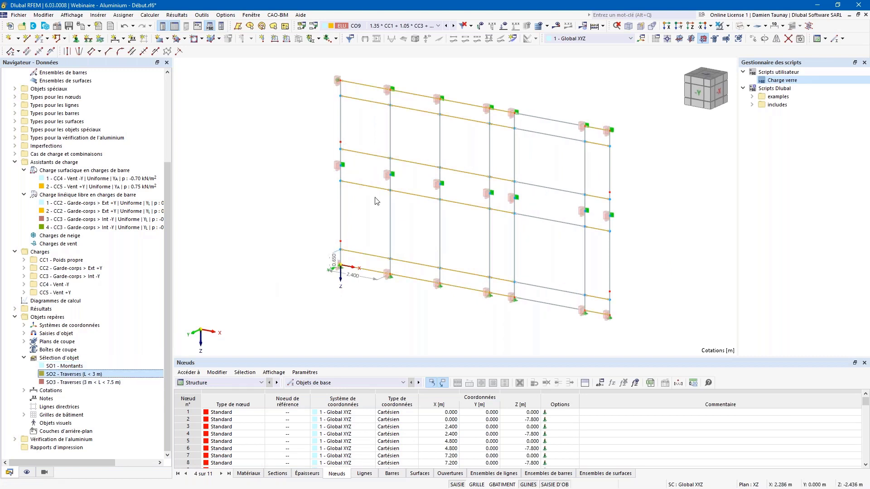
click(412, 197)
double_click(411, 197)
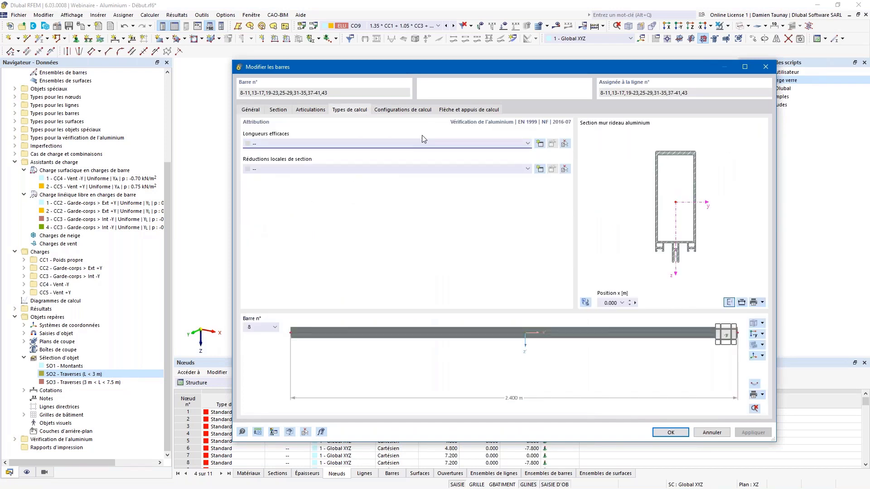
click(393, 110)
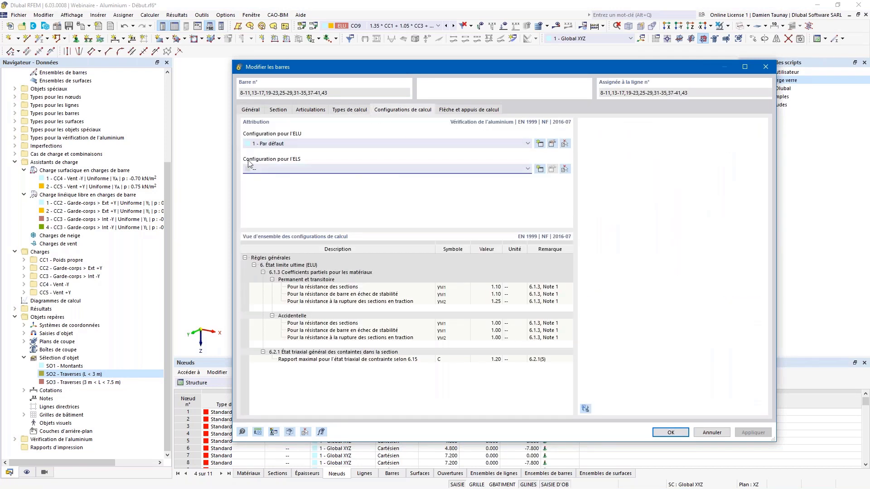
click(315, 168)
click(296, 191)
Step: Set the deflection check direction of the transoms under 3 m to Axe local z and accept the changes
click(460, 111)
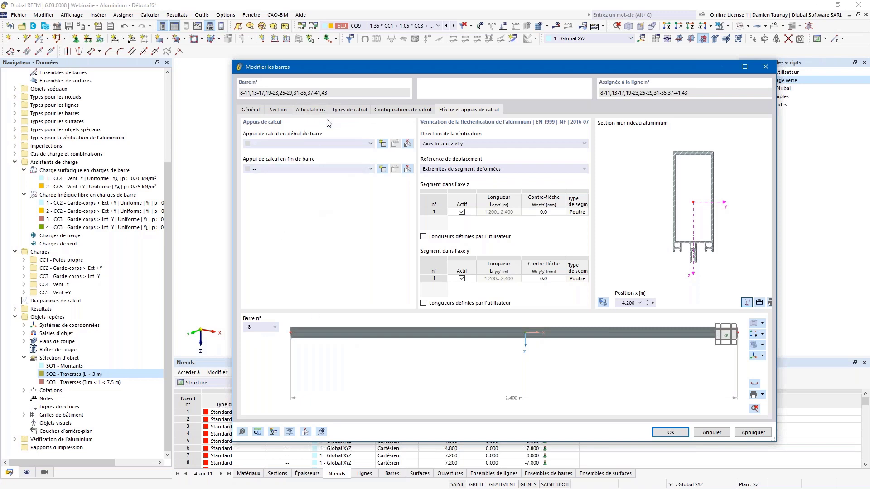
click(502, 143)
click(457, 153)
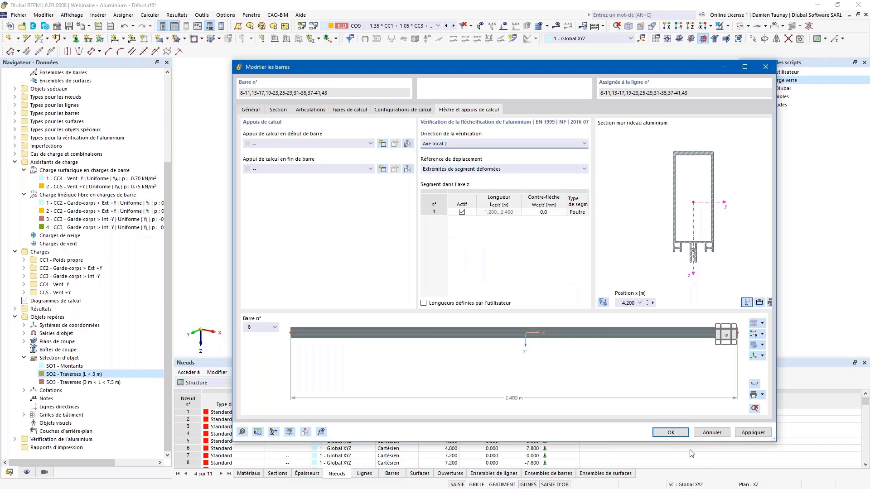
click(671, 433)
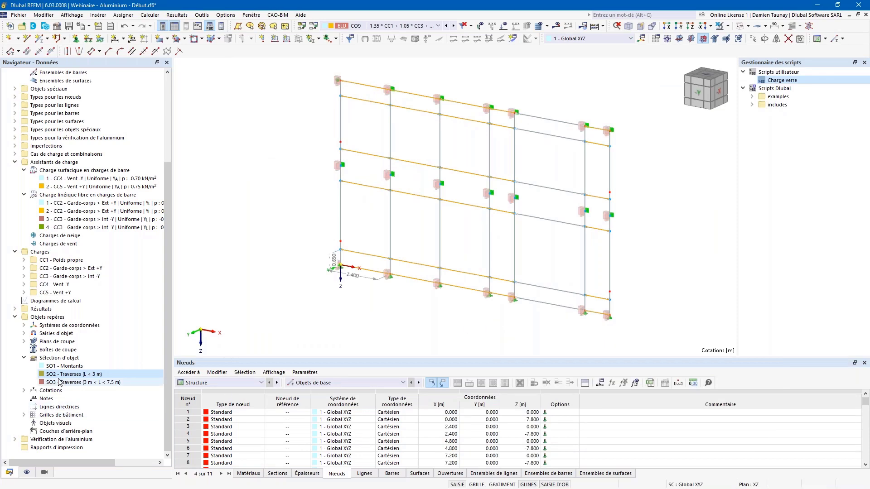
Step: Edit the transoms of object selection SO3 and assign them the "3m <L < 7.5m" SLS configuration
click(68, 382)
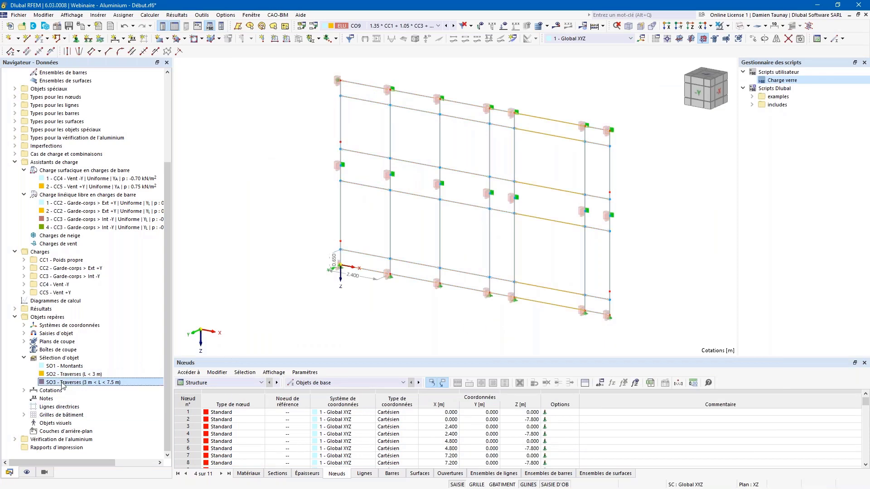
double_click(540, 307)
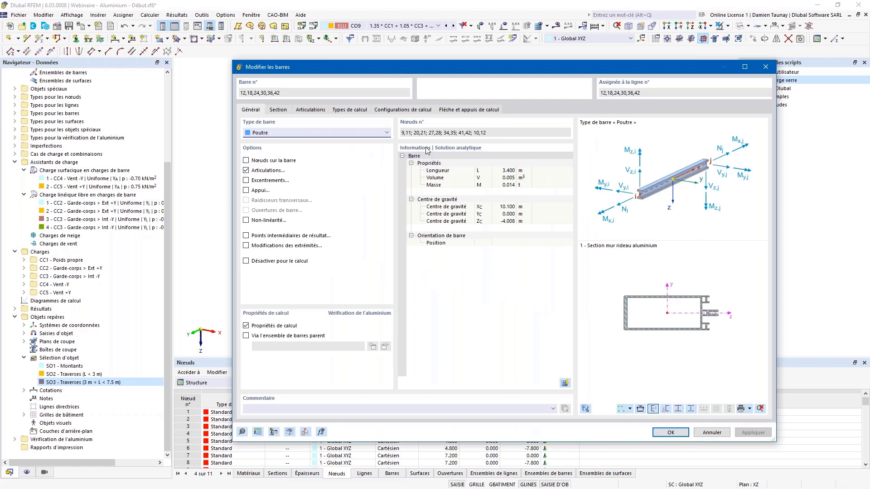
click(391, 112)
click(357, 170)
click(338, 189)
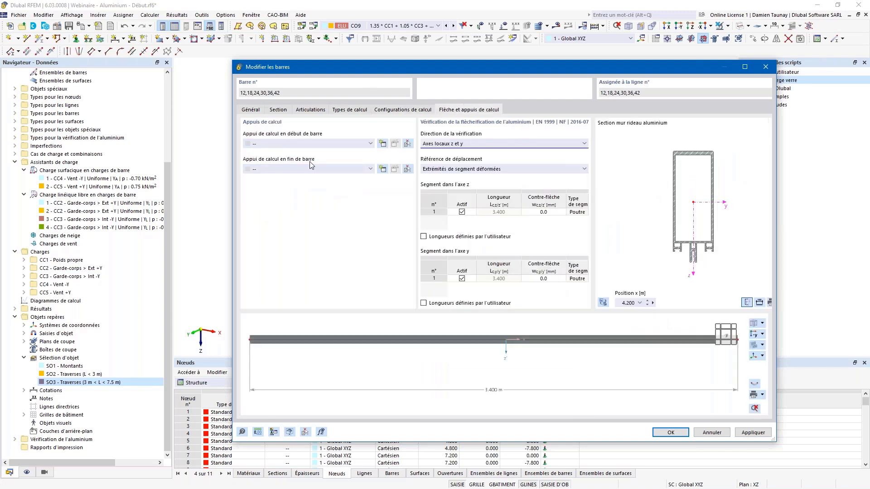
Step: Set the deflection check direction of the 3 m to 7.5 m transoms to Axe local z and accept the changes
click(476, 145)
click(450, 152)
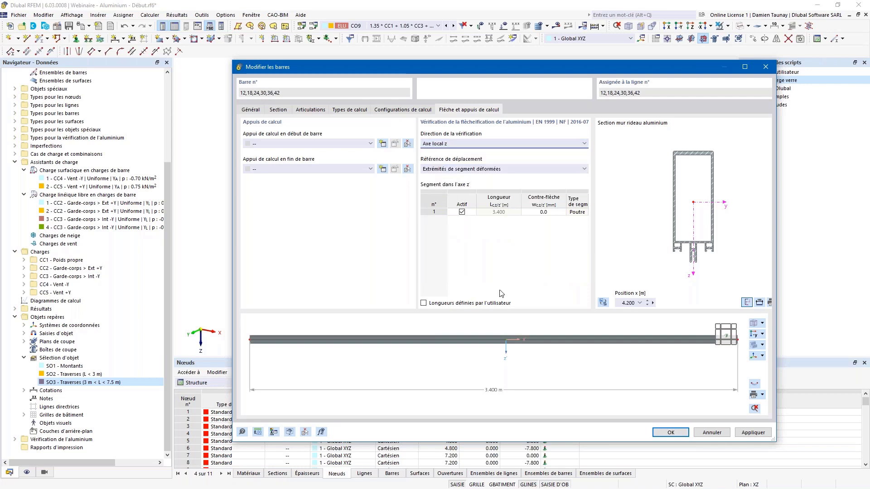
click(670, 432)
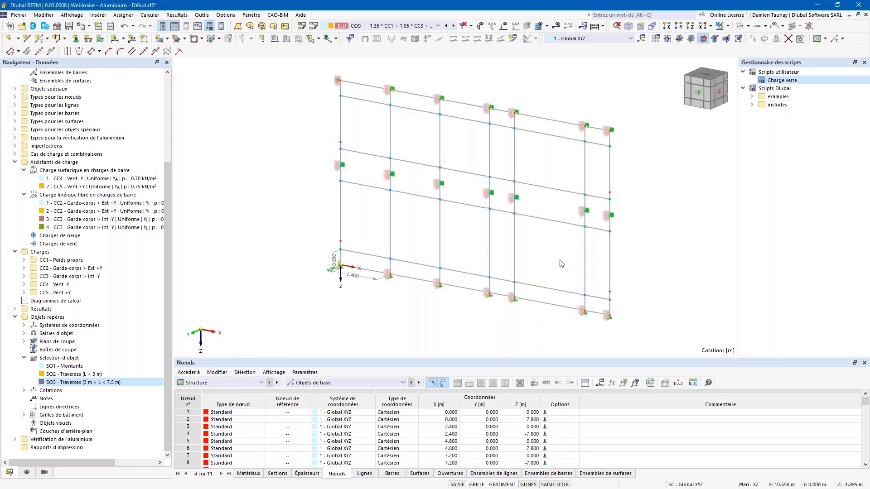
Step: Display the Vérification de l'aluminium input tables in an enlarged table area and expand the matching branch of the data navigator
mouse_move(561, 267)
ctrl+middle_down()
mouse_move(538, 268)
mouse_move(563, 252)
mouse_move(555, 268)
ctrl+middle_up()
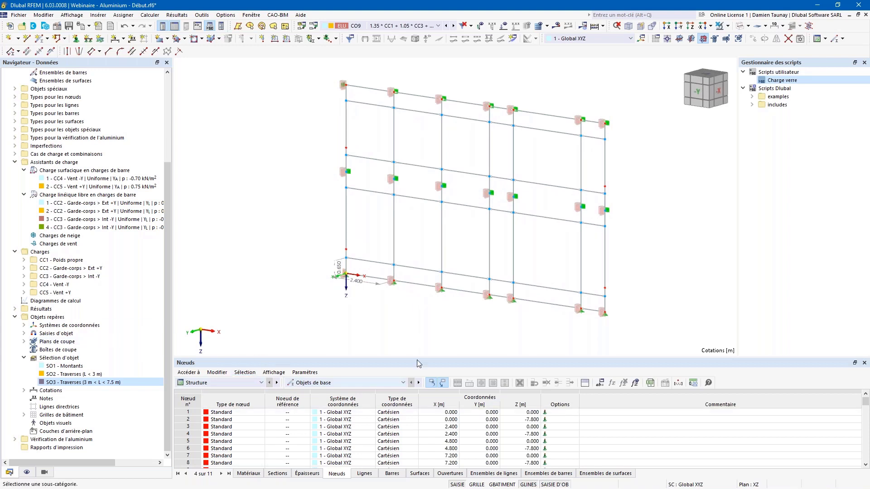
drag(255, 362, 256, 345)
click(227, 365)
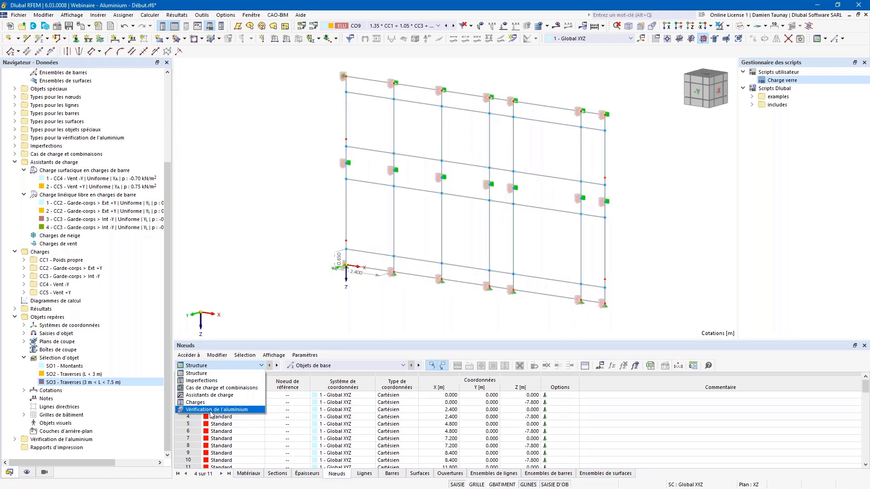
click(206, 410)
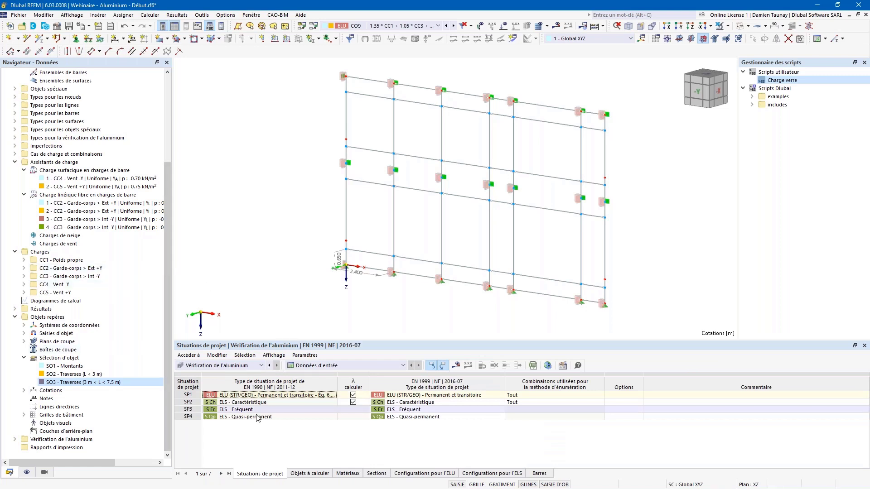
click(15, 439)
scroll(90, 272, down, 4)
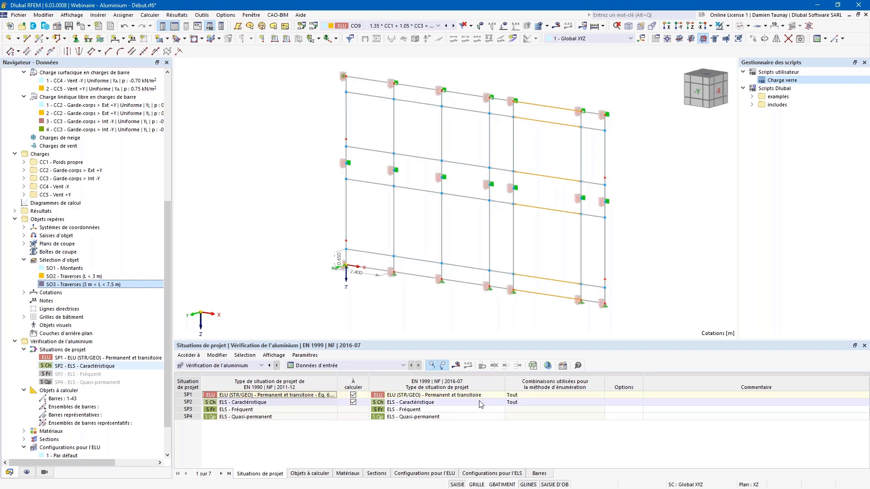
Step: Review the aluminium design input for objects, materials, sections, ULS and SLS configurations, and the configurations assigned to each member
click(316, 477)
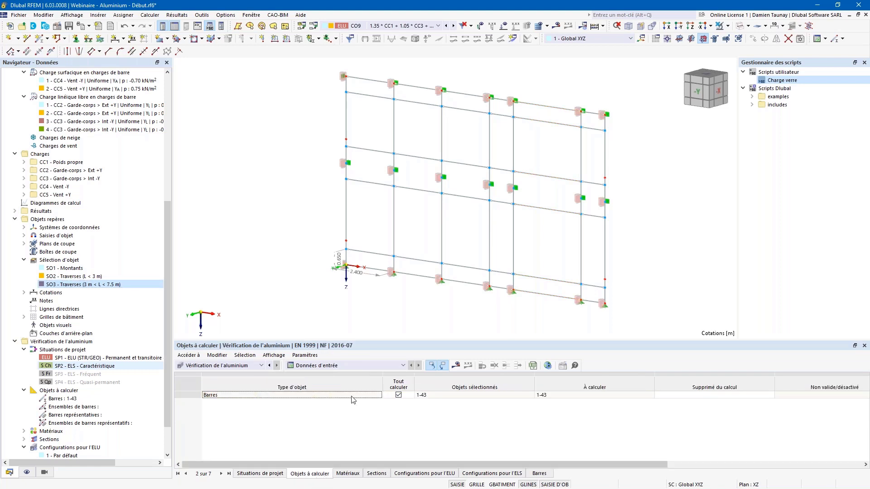
click(348, 474)
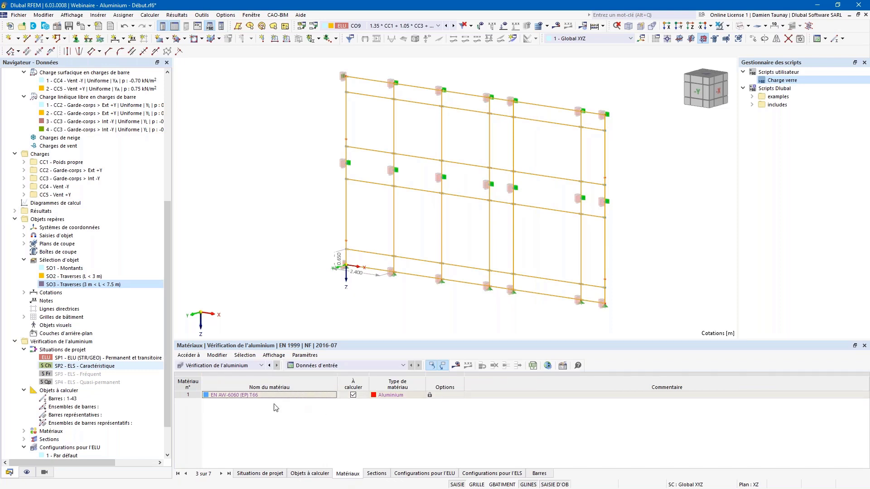
click(377, 474)
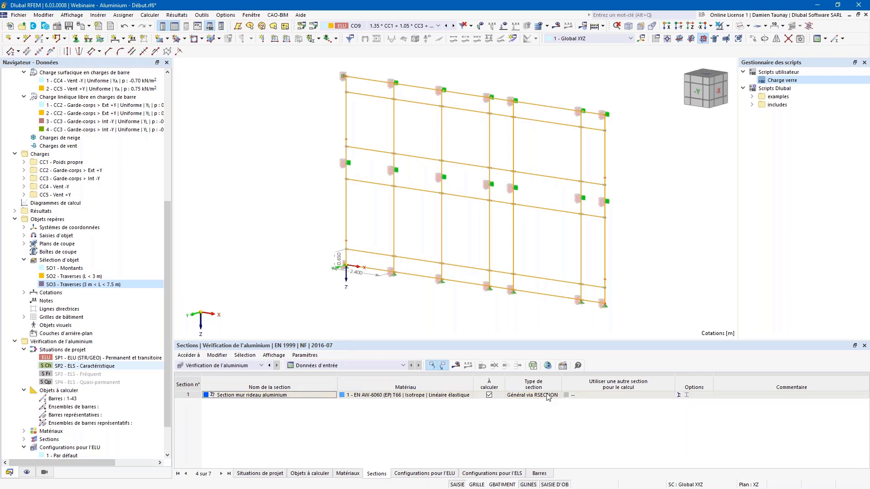
click(439, 476)
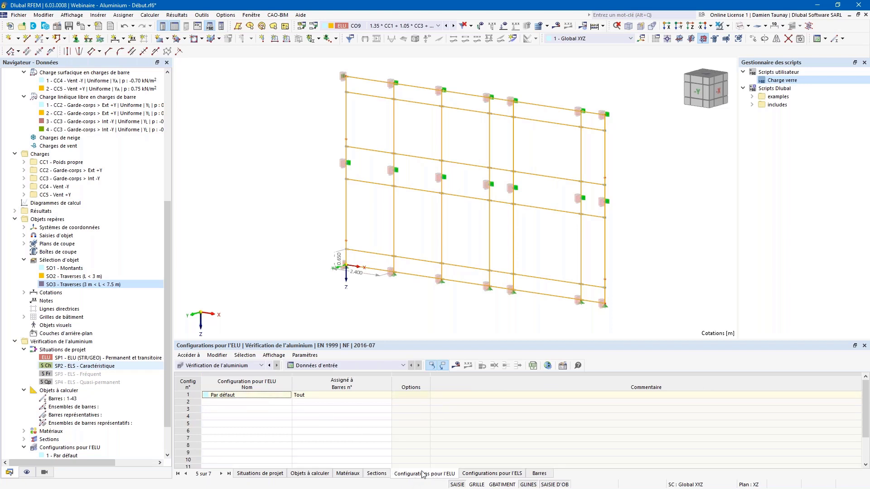
click(501, 473)
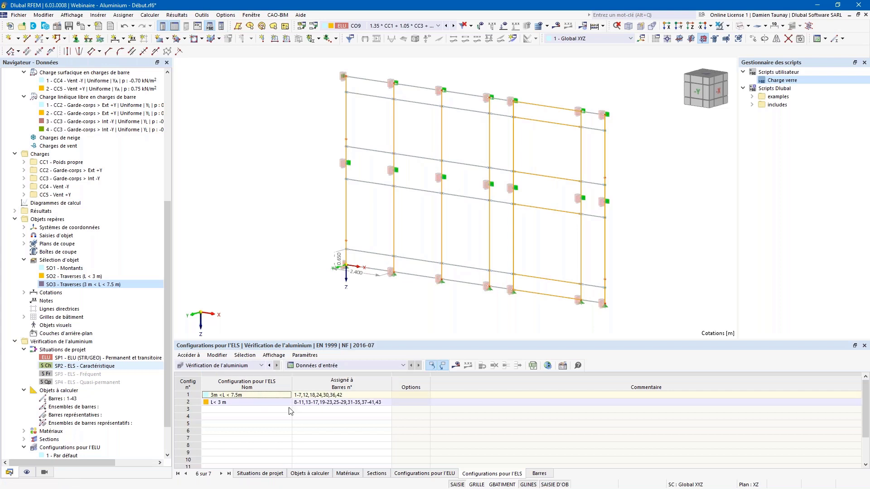
click(537, 473)
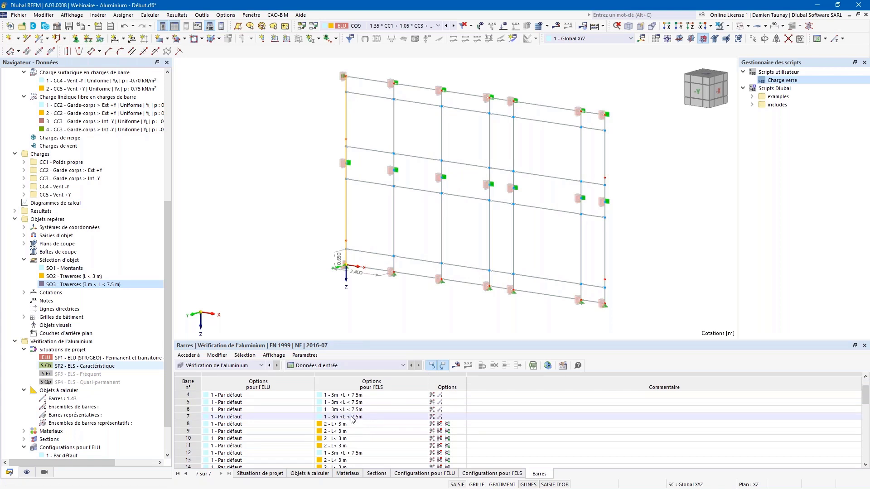
scroll(352, 417, down, 8)
scroll(352, 419, down, 3)
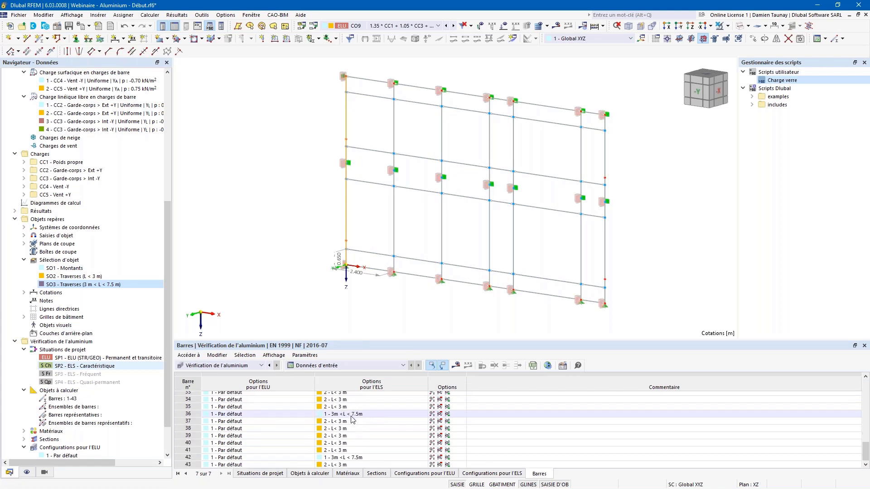
scroll(352, 420, up, 11)
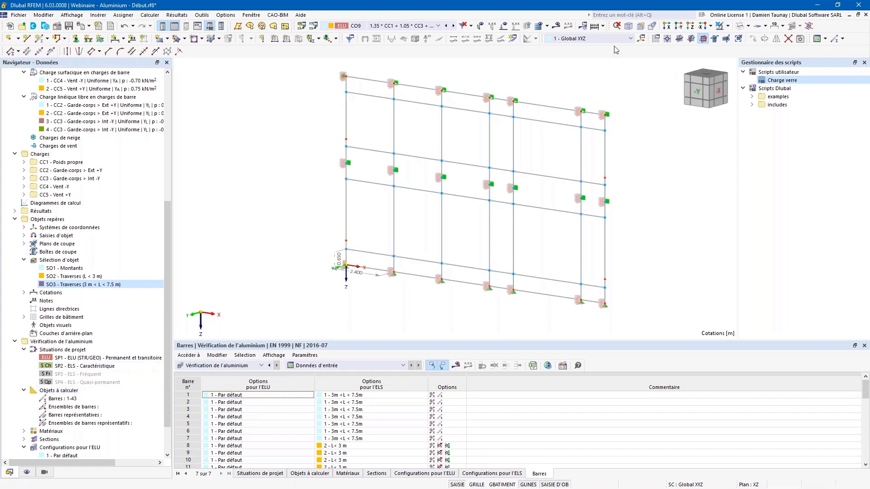
Step: Run the Vérification de l'aluminium calculation and view the design ratios on the members
click(602, 26)
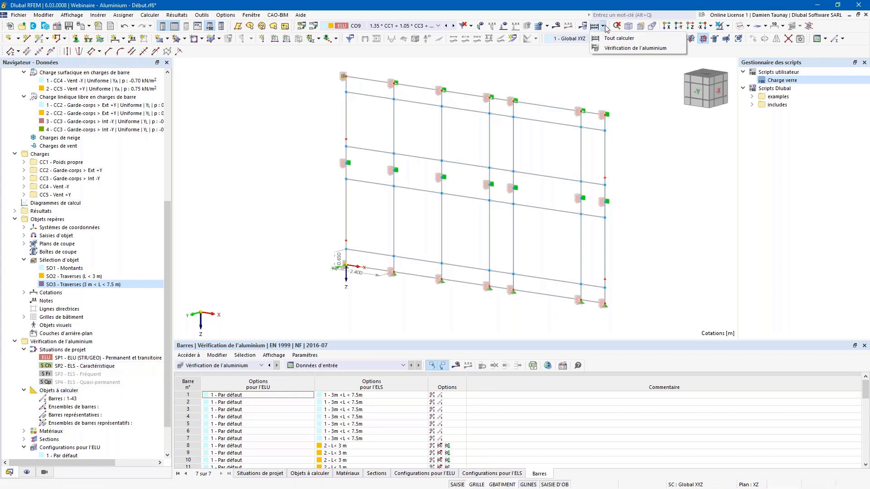
click(617, 48)
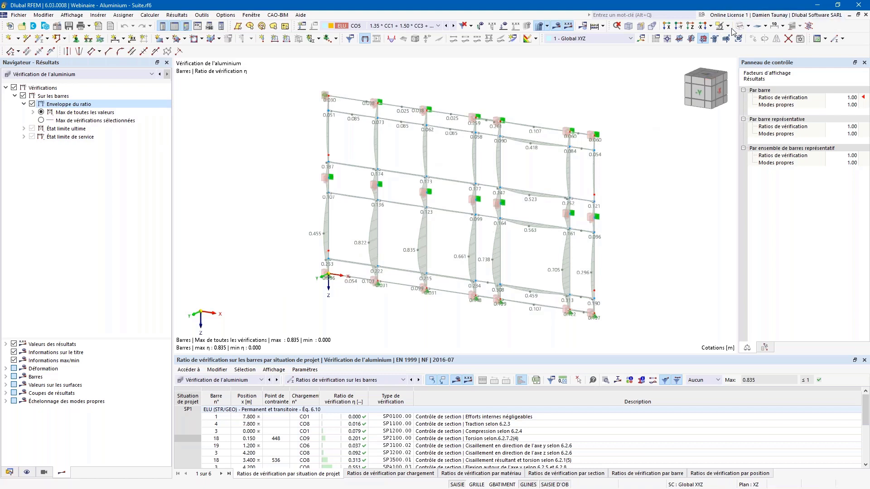
scroll(587, 198, up, 3)
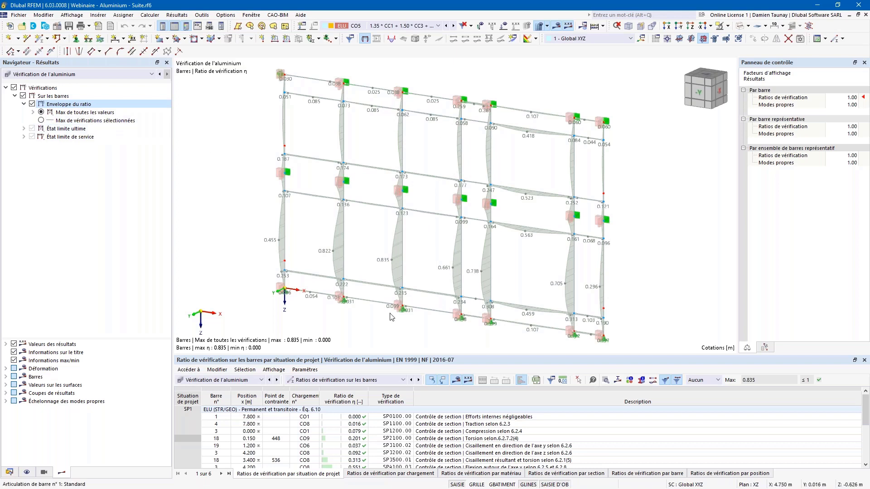
Step: Limit the displayed maximum ratios to the ultimate limit state checks, then to the serviceability checks only
click(41, 120)
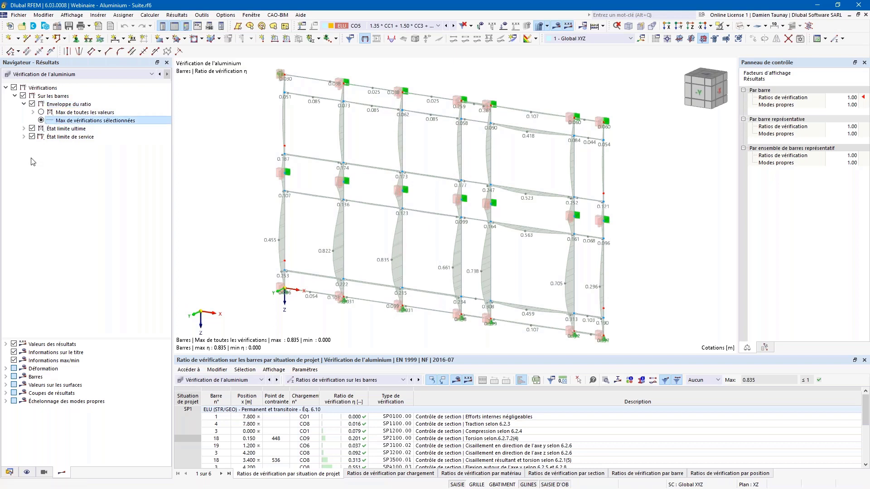
click(32, 136)
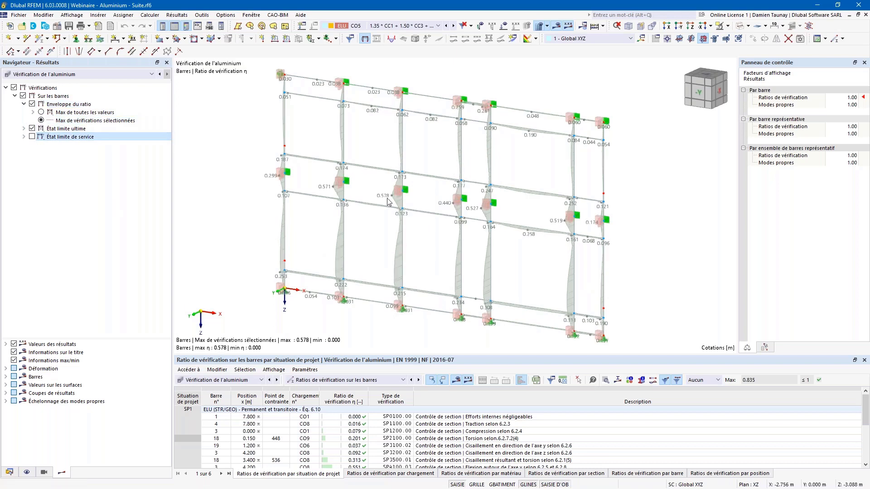
click(32, 129)
click(32, 137)
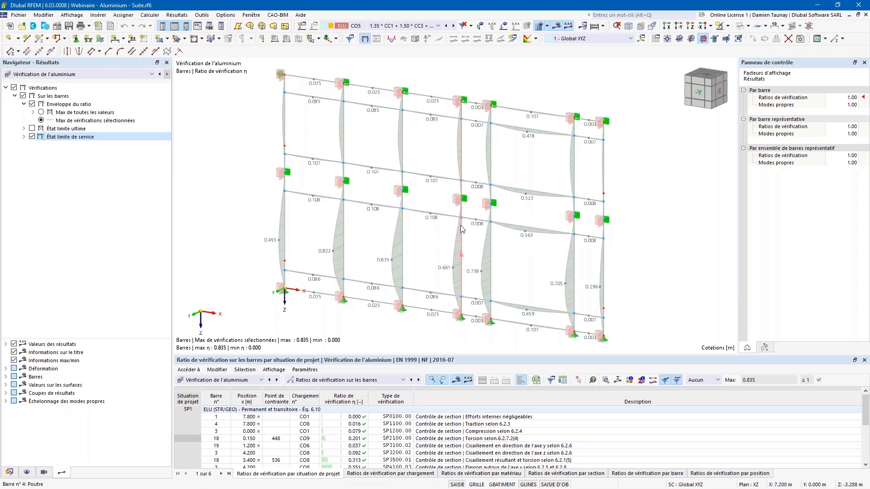
Step: Expand the individual ultimate limit state section checks and include them all in the displayed maximum ratios alongside the serviceability checks
click(24, 129)
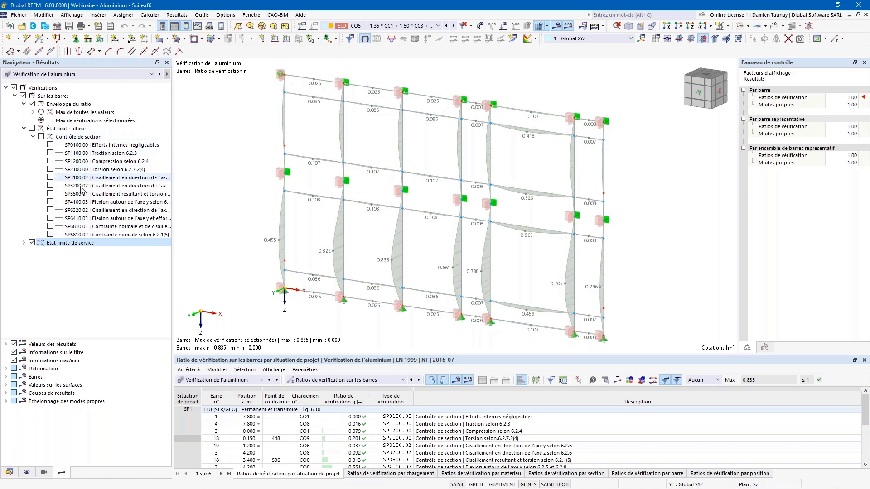
click(32, 129)
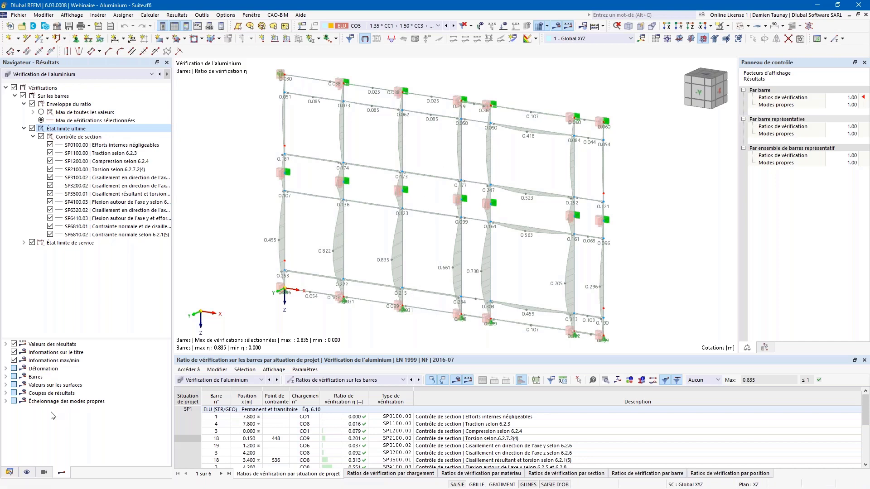
Step: Preview the member results as Avec diagramme with the colour scale and as Sans diagramme, ending with the Bi-colorées display
drag(82, 338, 81, 298)
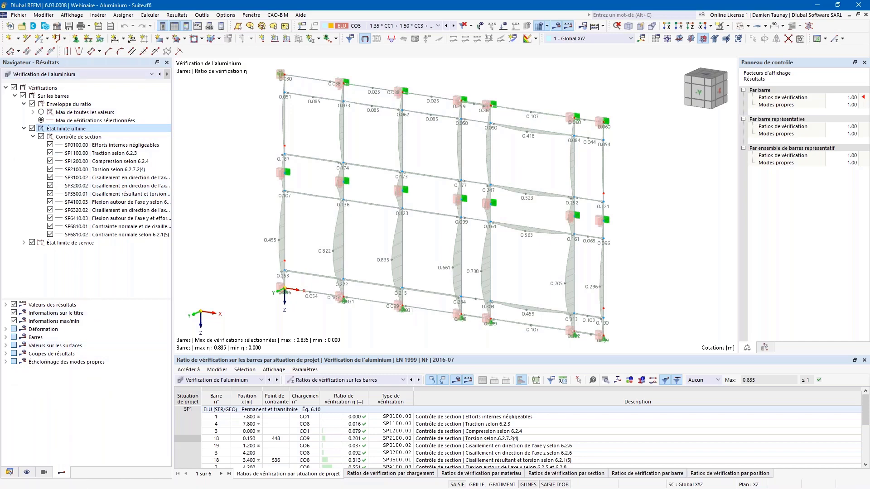
click(6, 338)
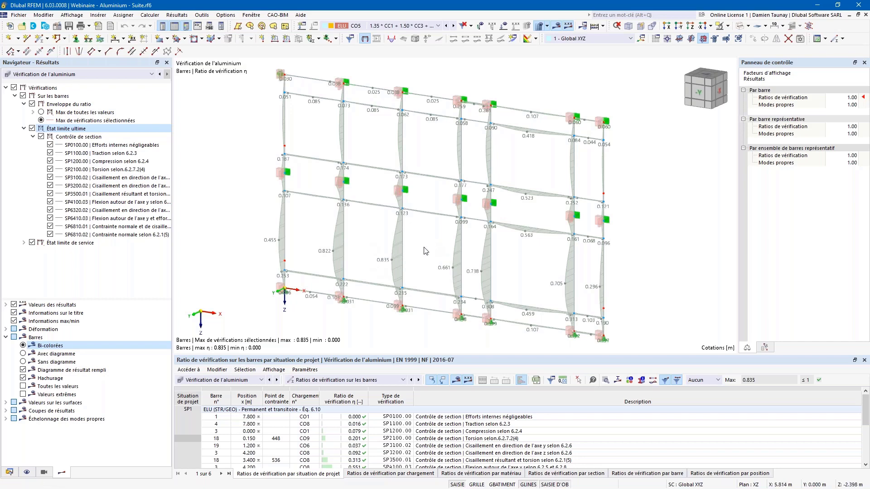
click(23, 354)
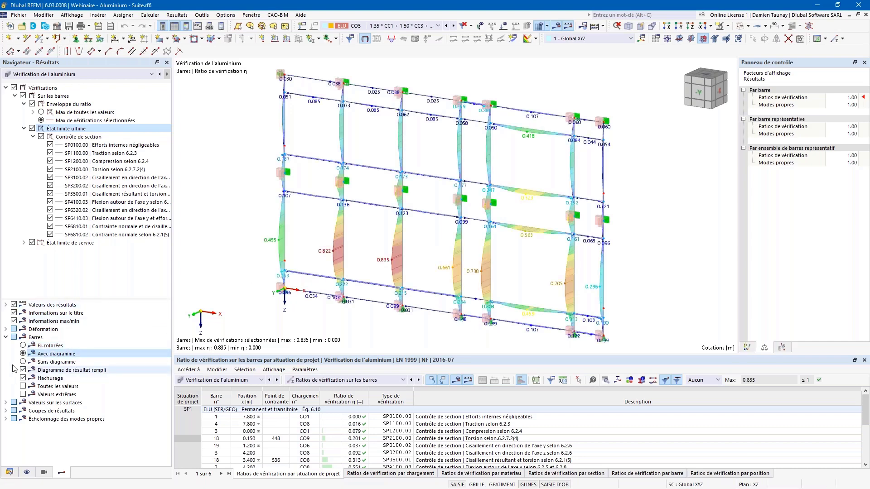
click(749, 350)
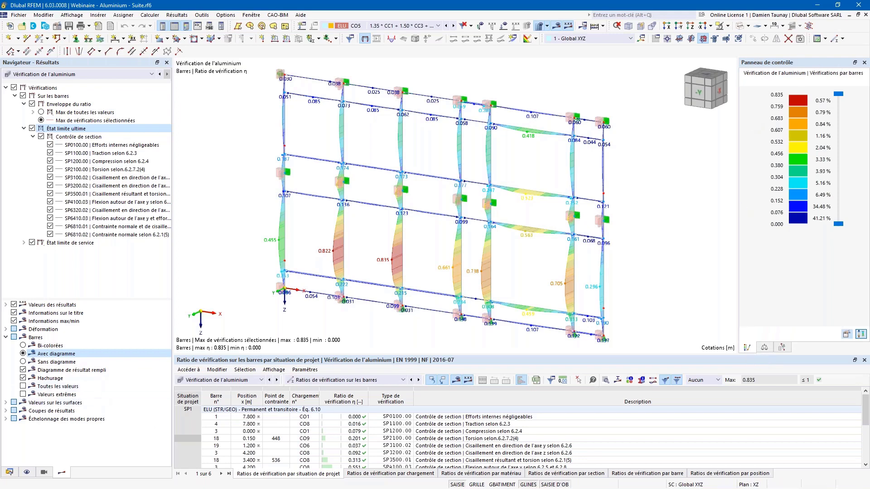
click(23, 361)
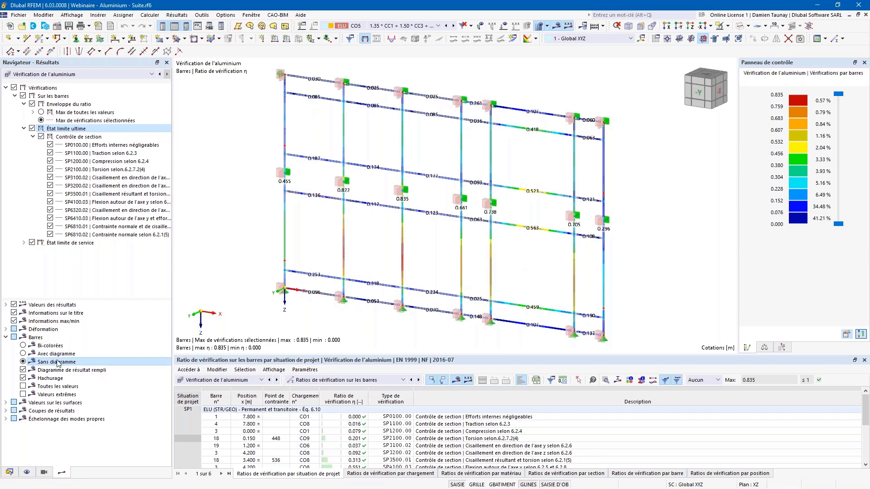
click(23, 345)
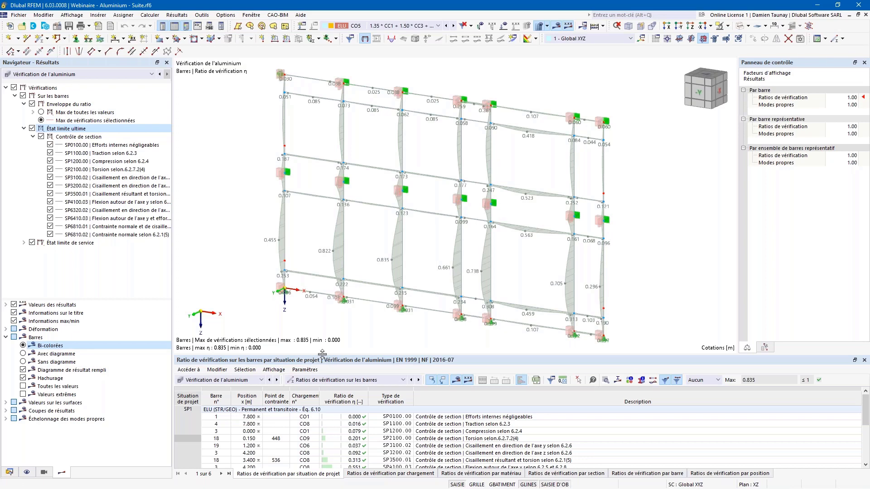
Step: Enlarge the results table and review the ratios by loading, material, section, member and position, ending on the design situation view
drag(322, 352, 332, 262)
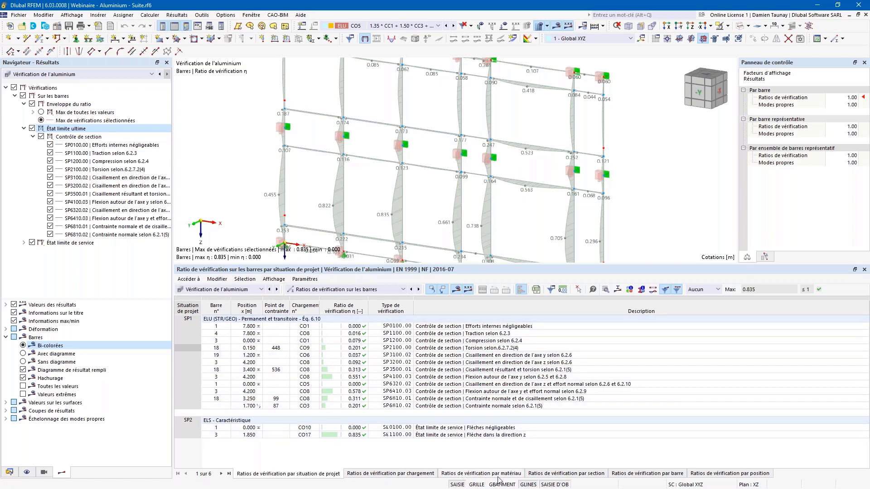
click(421, 473)
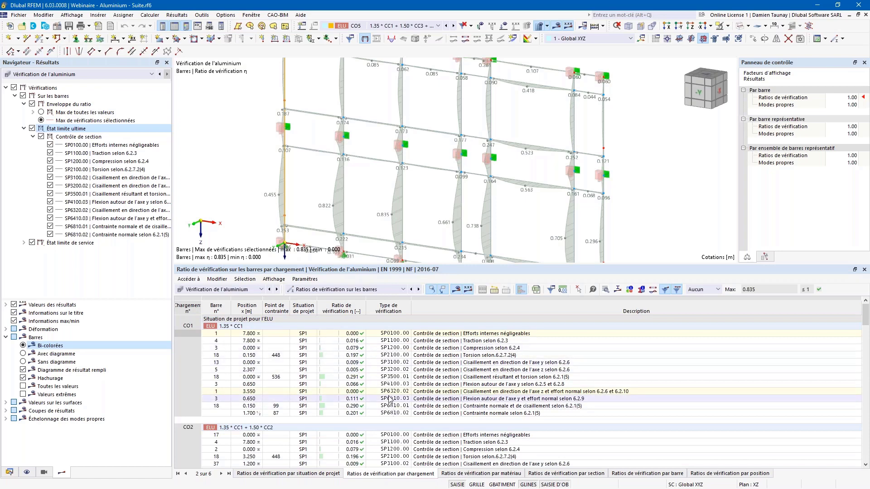
click(481, 473)
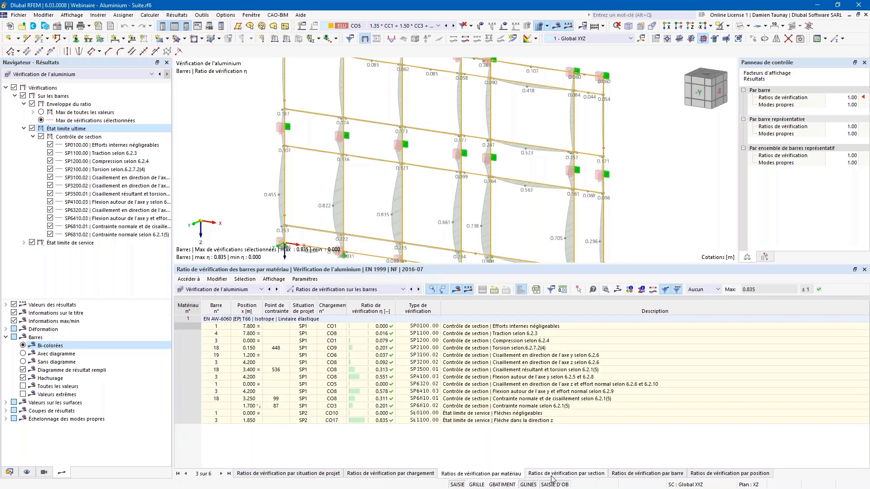
click(554, 474)
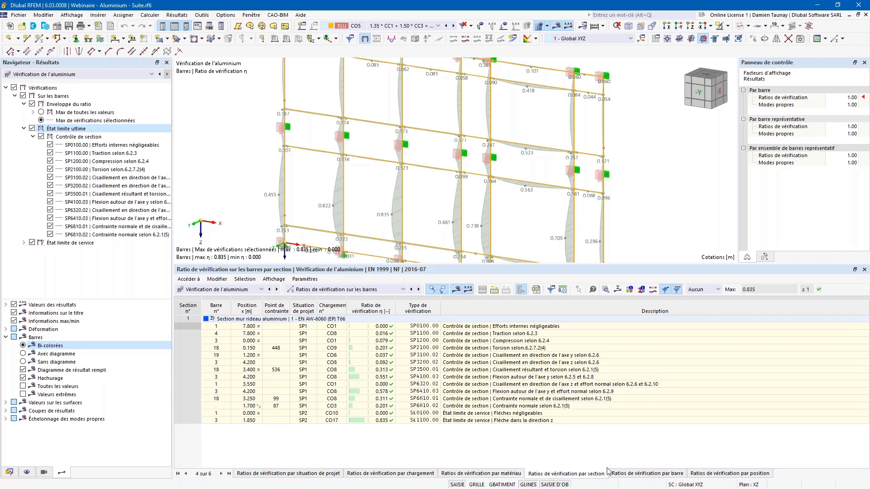
click(646, 474)
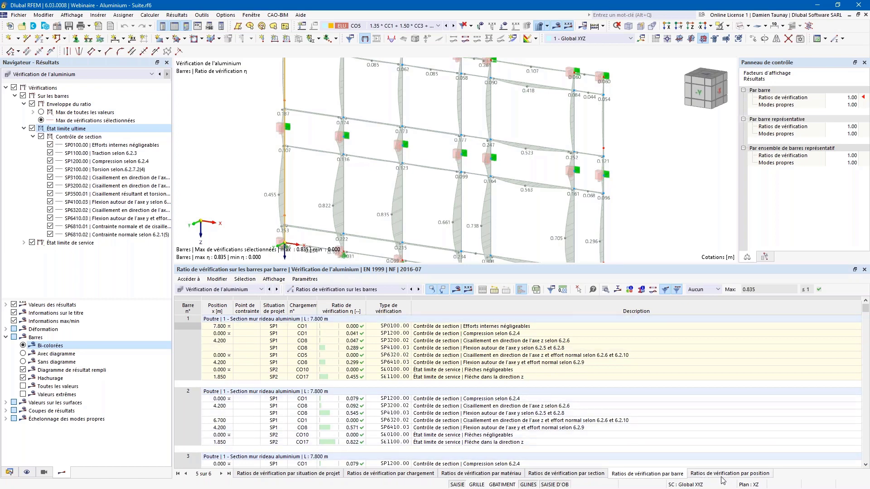
click(705, 474)
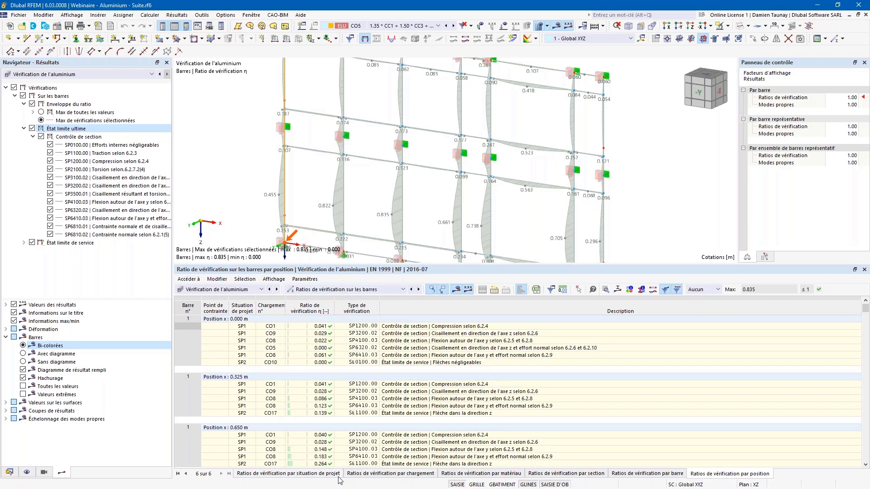
click(288, 474)
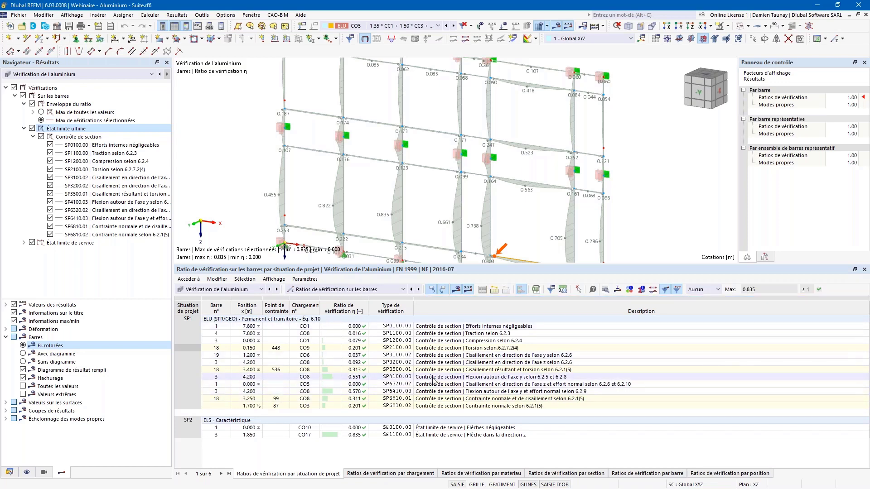
Step: Examine the SP3500.01 resultant shear and torsion check details for member 18 and its ratio diagram on the section
click(504, 380)
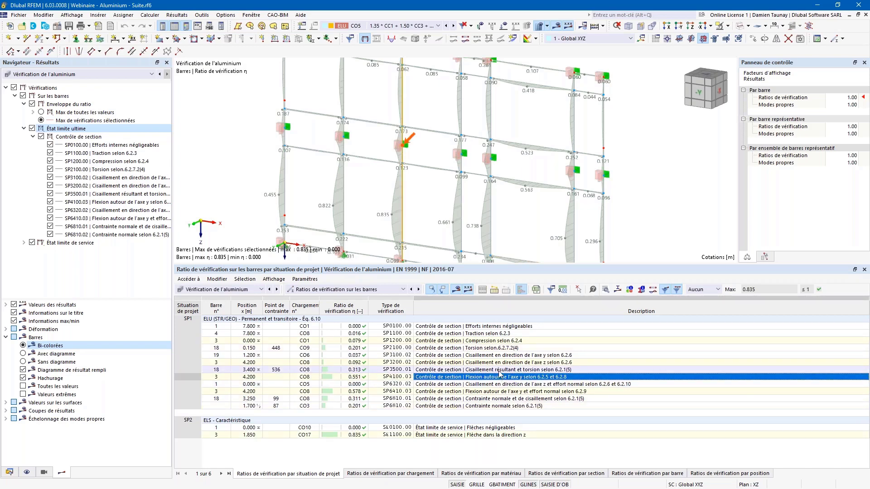
click(499, 372)
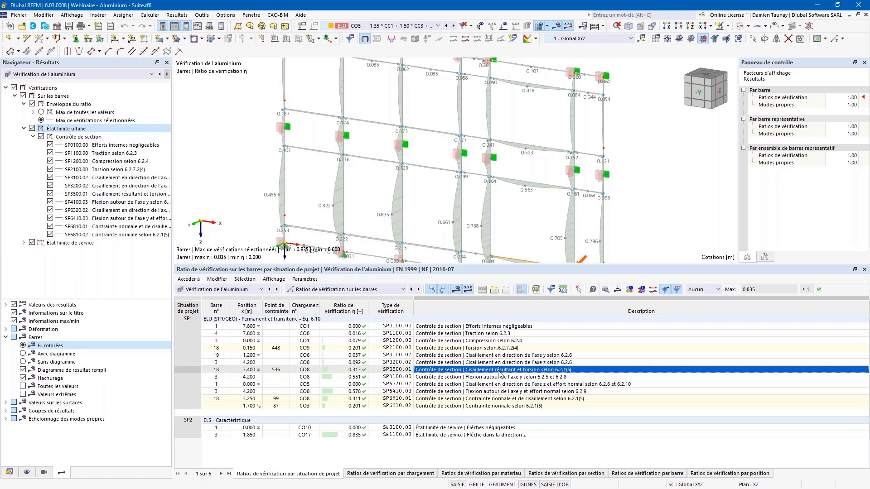
double_click(499, 373)
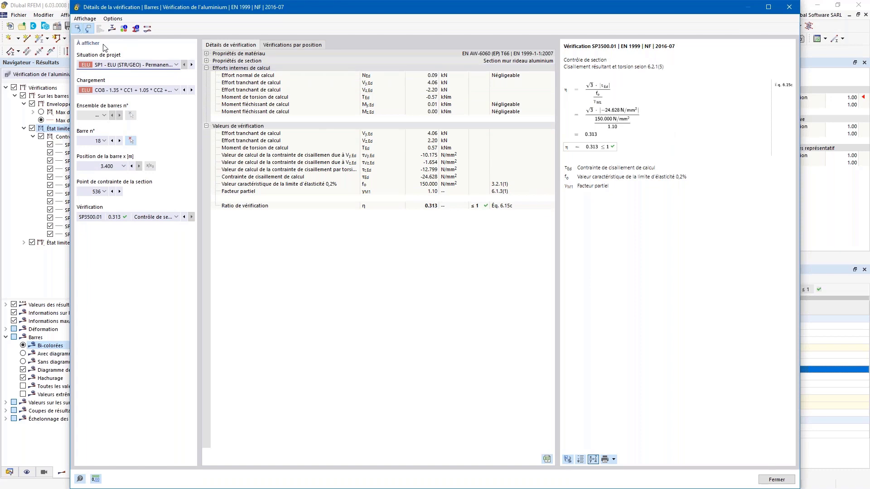
click(113, 29)
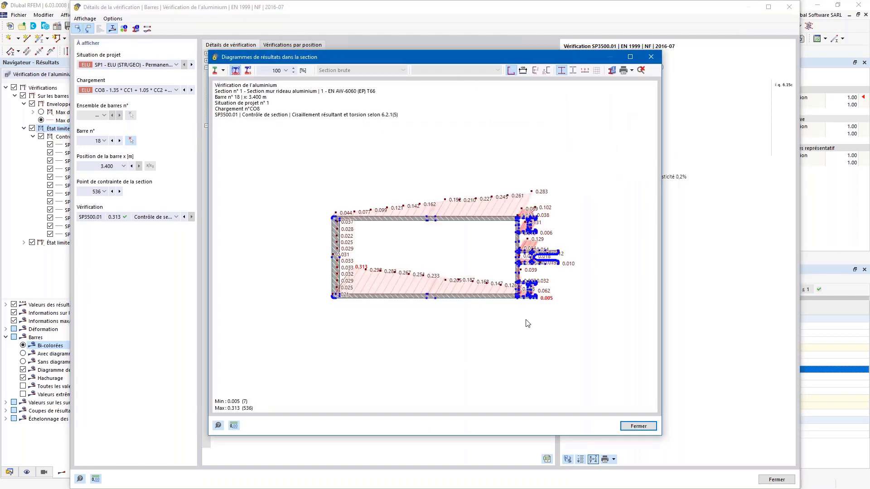
click(650, 57)
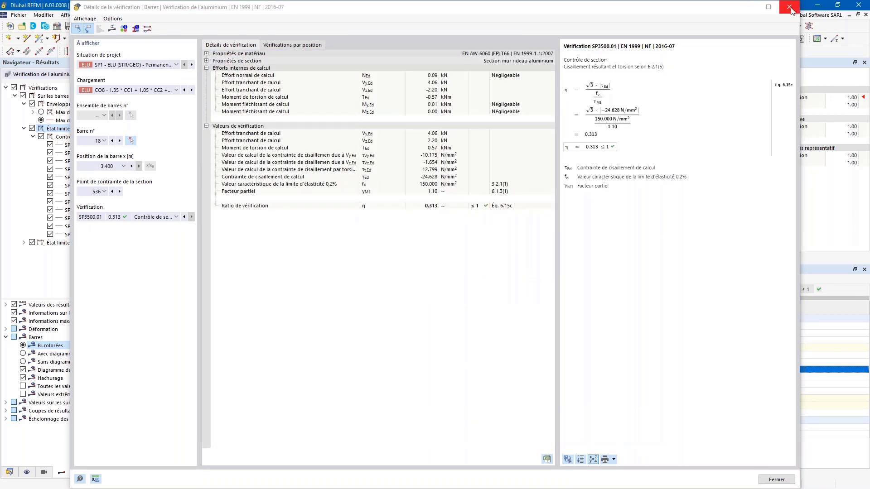
click(776, 479)
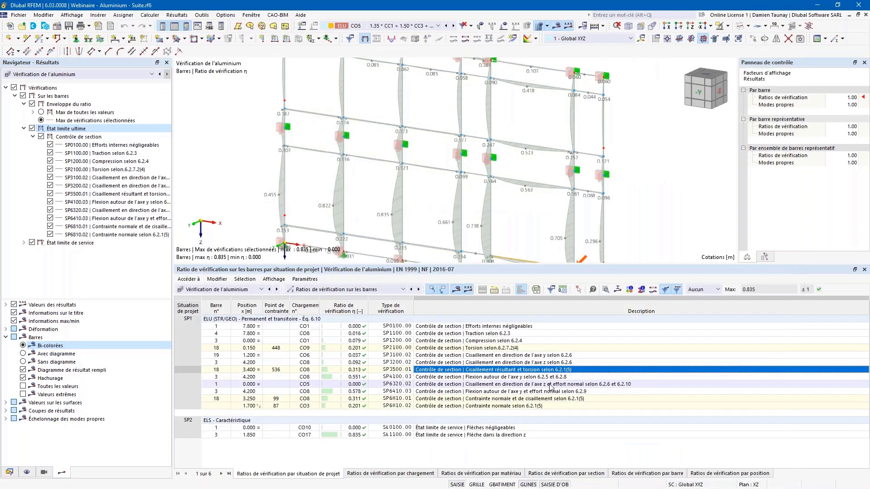
Step: Open the SP6410.03 check details for bending about y and axial force on member 3 and display the ratio diagram on its section
click(489, 392)
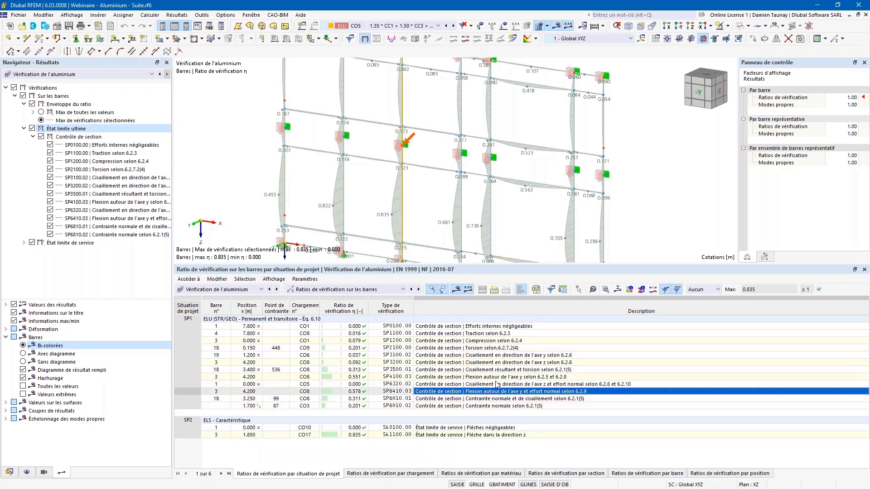
double_click(452, 392)
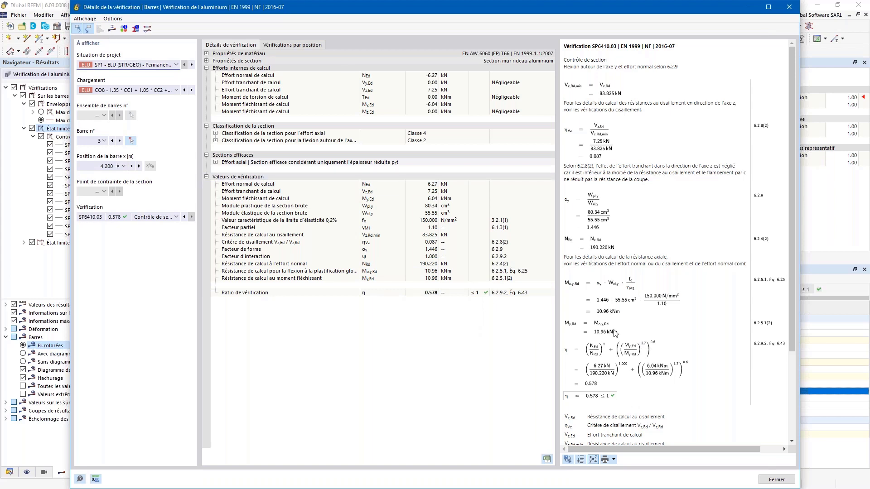
click(612, 461)
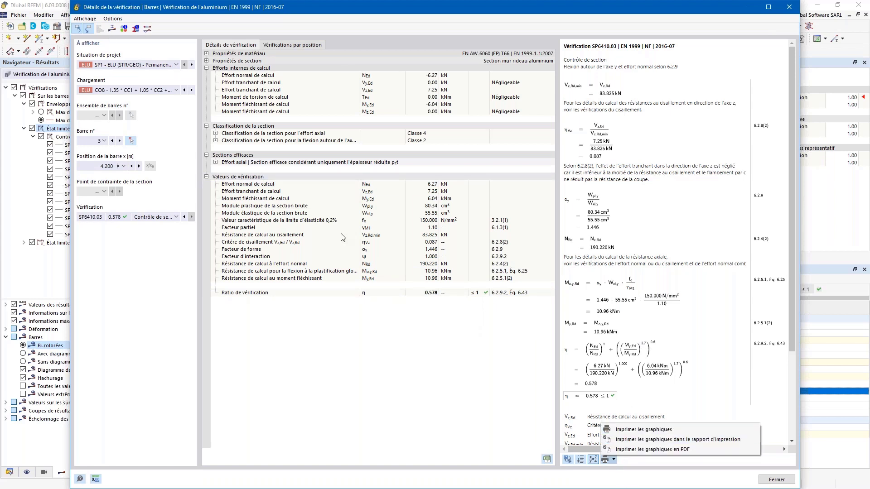
click(111, 30)
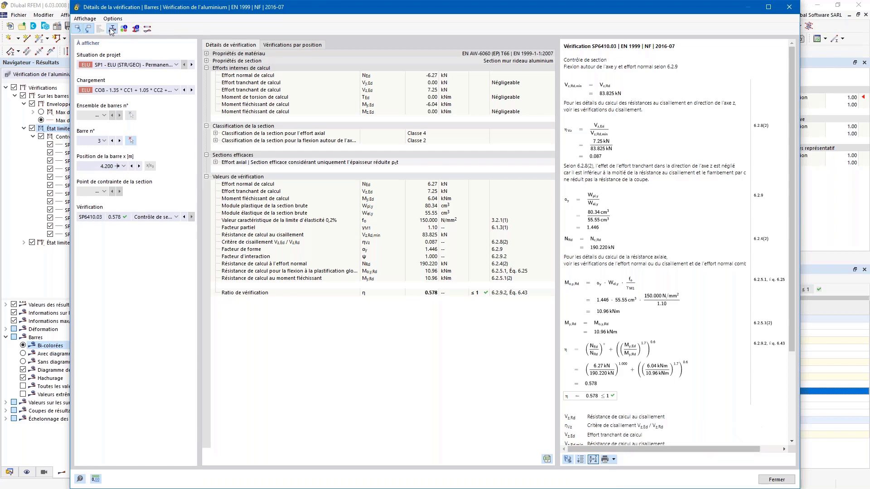
click(112, 30)
drag(319, 62, 593, 66)
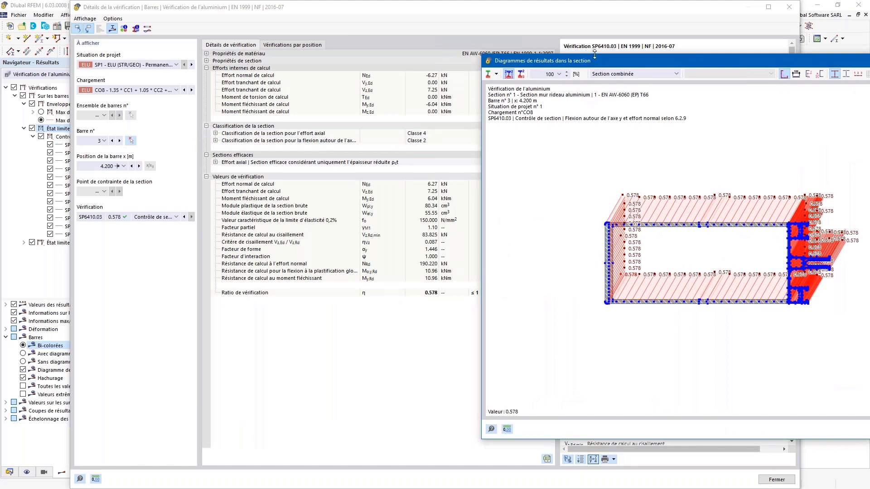
drag(582, 61, 313, 50)
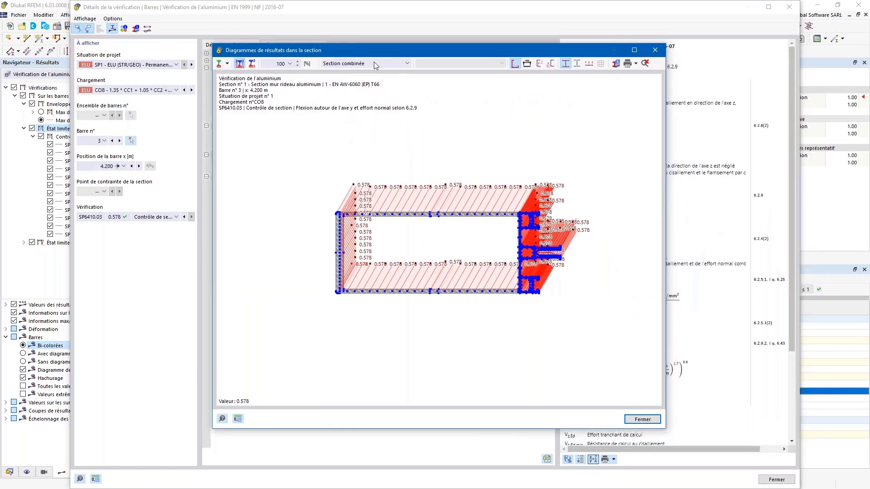
scroll(405, 233, up, 2)
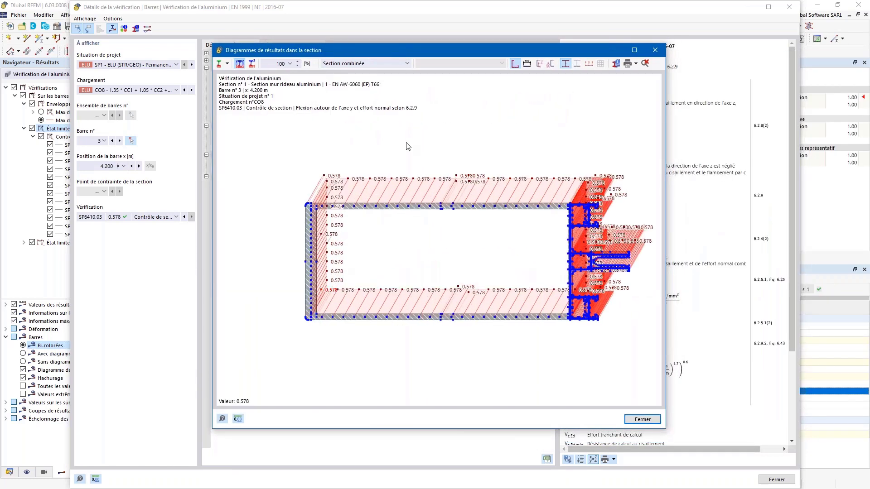
Step: Display the normal stress diagram on the effective section due to axial compression and inspect the wall thickness up close
click(371, 65)
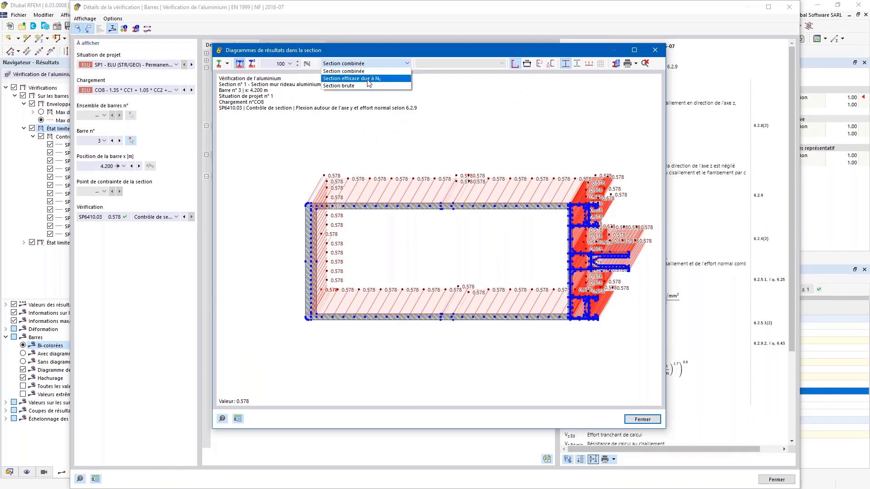
click(368, 80)
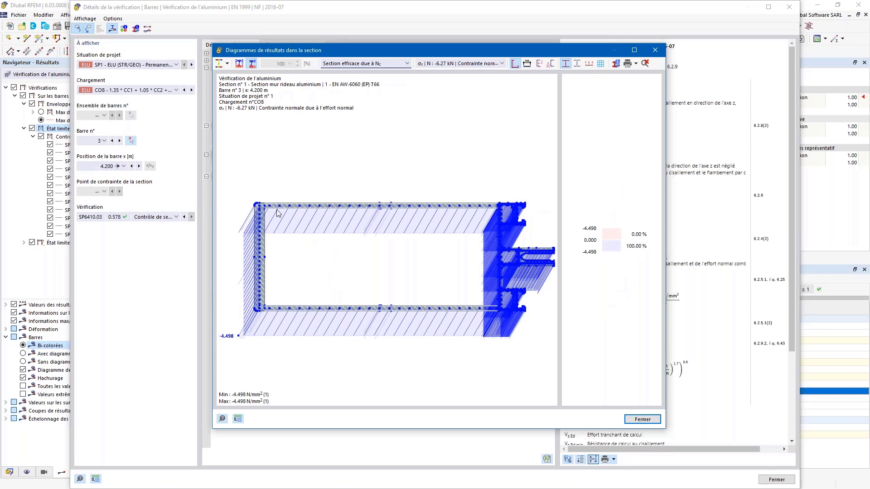
scroll(278, 213, up, 1)
scroll(279, 213, up, 4)
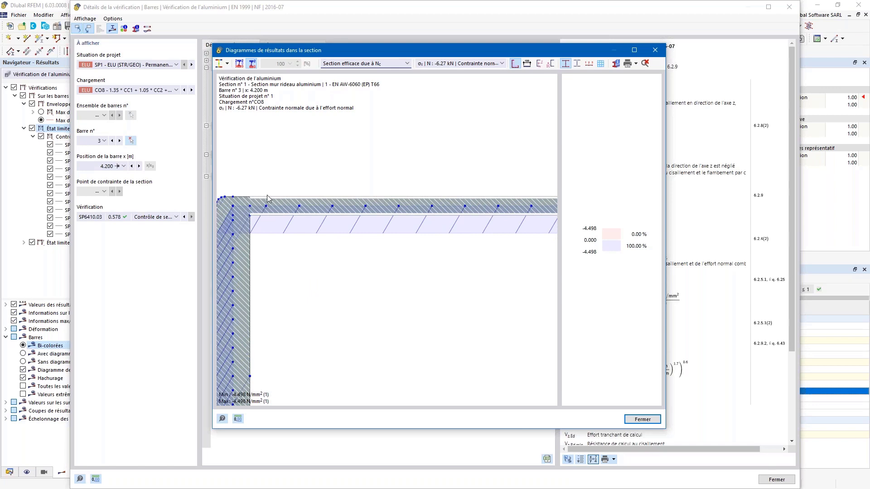
scroll(250, 198, up, 2)
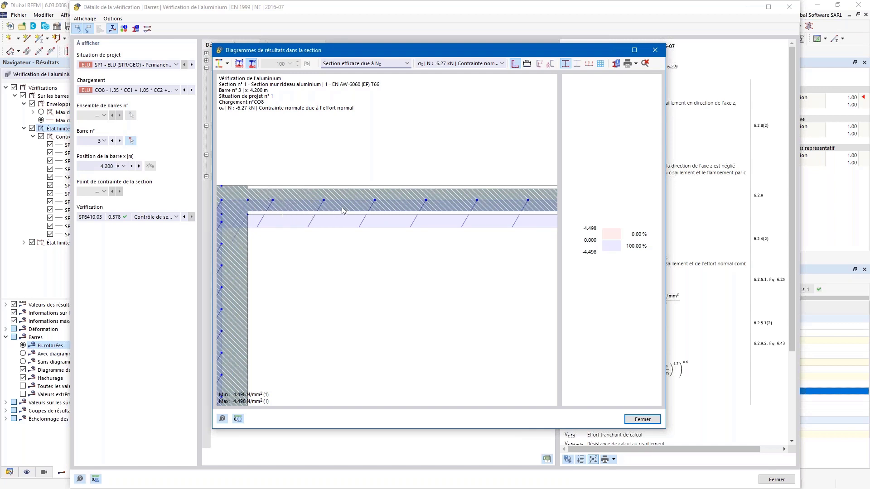
scroll(345, 210, down, 5)
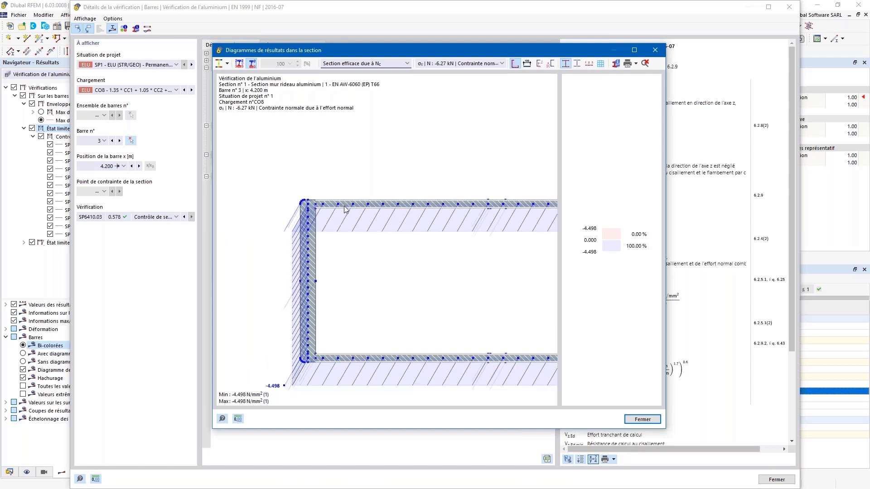
scroll(346, 210, down, 2)
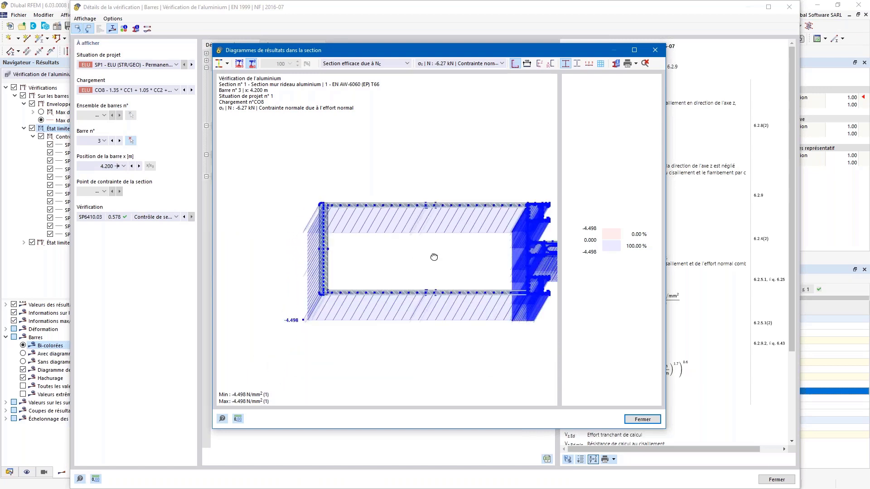
middle_drag(460, 259, 397, 256)
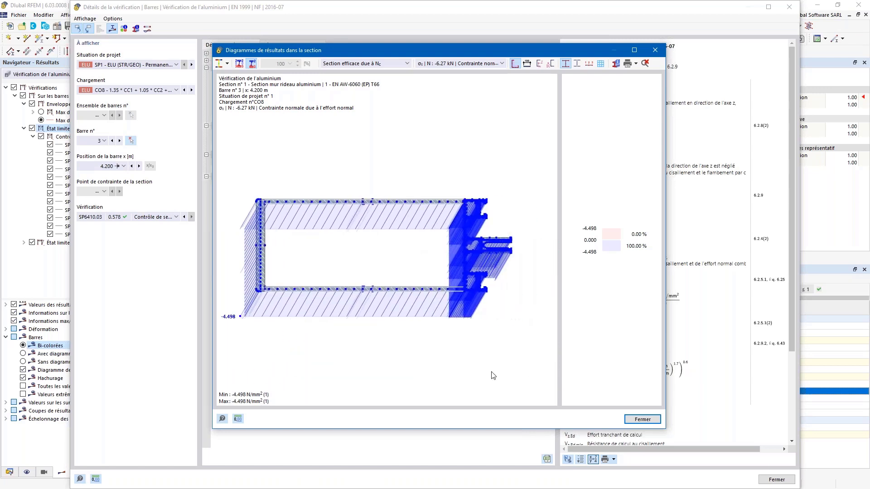
Step: Close the section stress diagram, examine the axial force classification of sub-panel 1, and leave member 3's check details
click(655, 50)
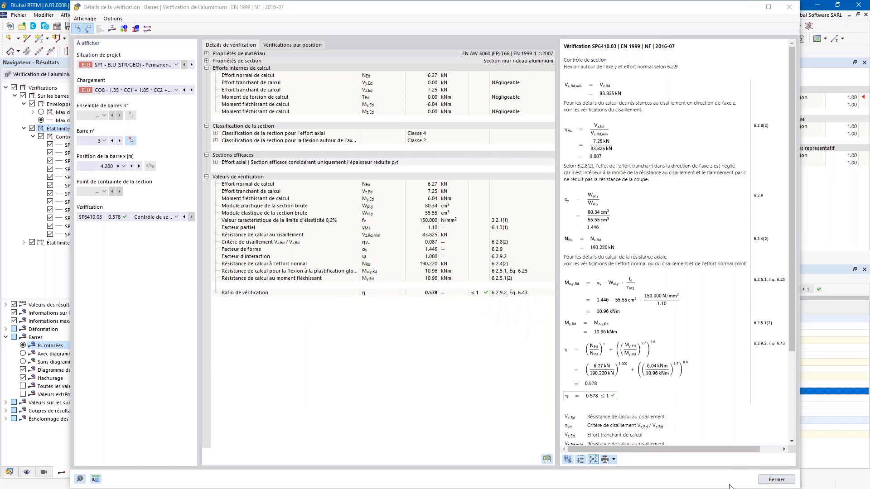
click(217, 133)
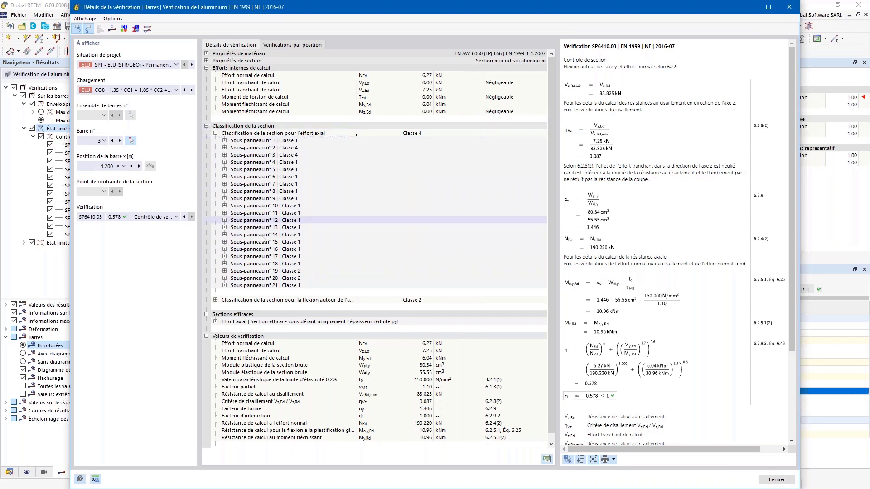
click(224, 141)
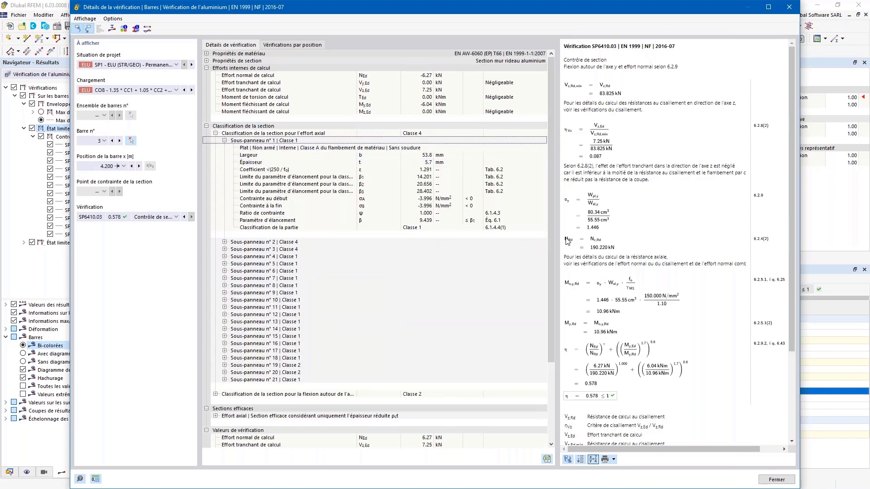
click(776, 480)
Step: Reduce the height of the results table to enlarge the model view and display the navigator's model data
drag(440, 266, 442, 320)
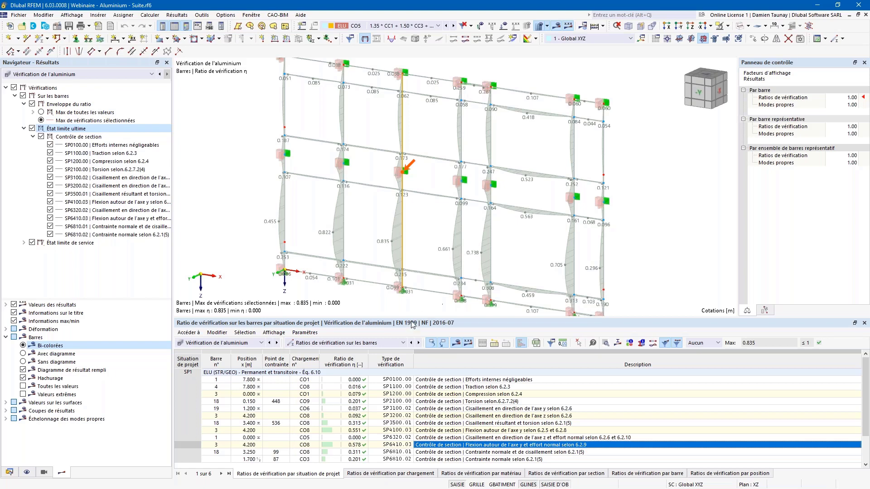
drag(412, 317, 416, 348)
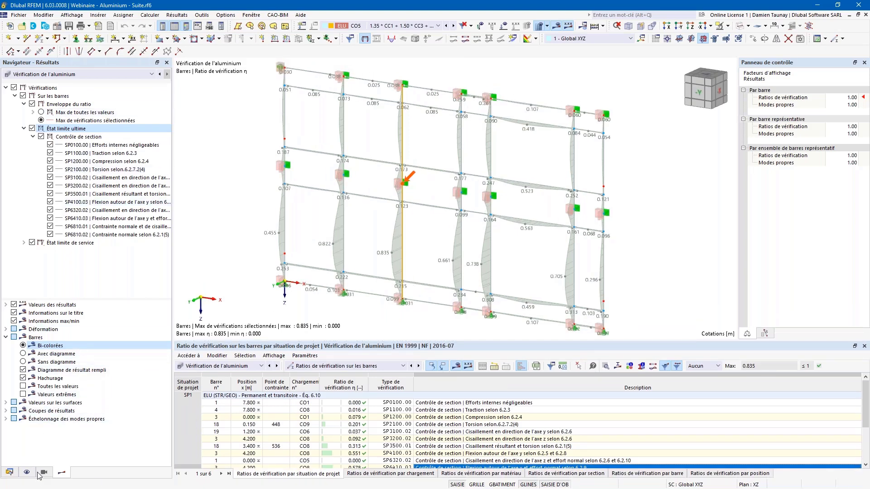
click(9, 473)
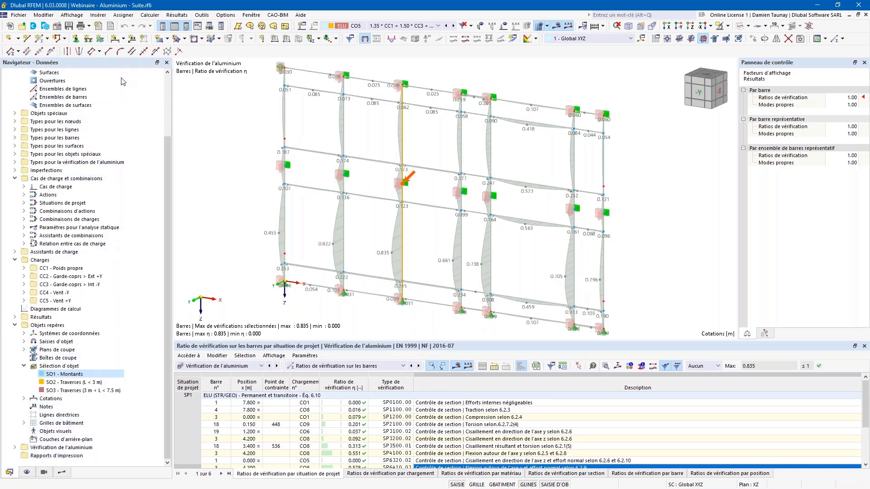
Step: Create a new printout report and deselect all of its report objects
click(99, 25)
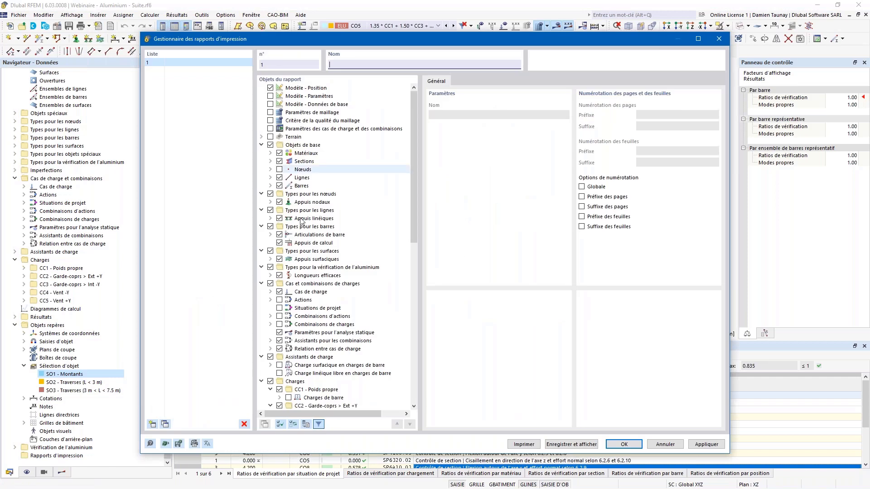
click(281, 424)
click(293, 424)
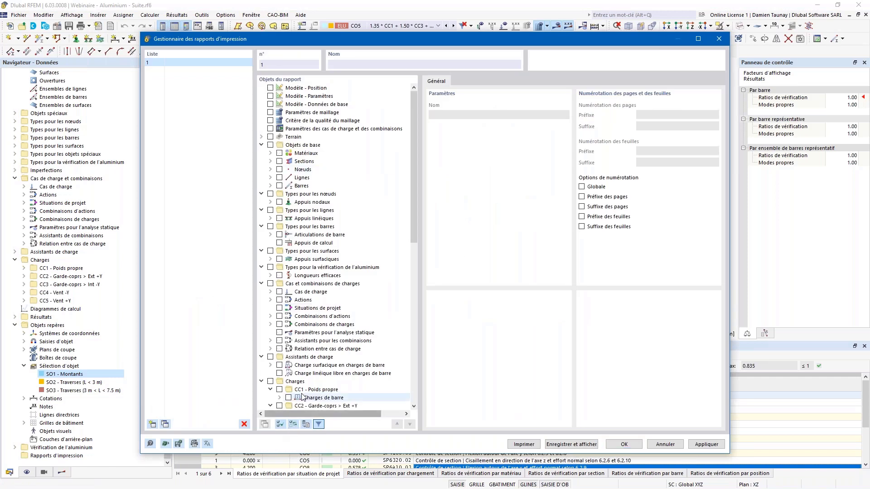
Step: Include the aluminium design chapter with global parameters, objects, design situations, materials, sections, ULS and SLS configurations, and ratios by design situation
drag(414, 97, 421, 274)
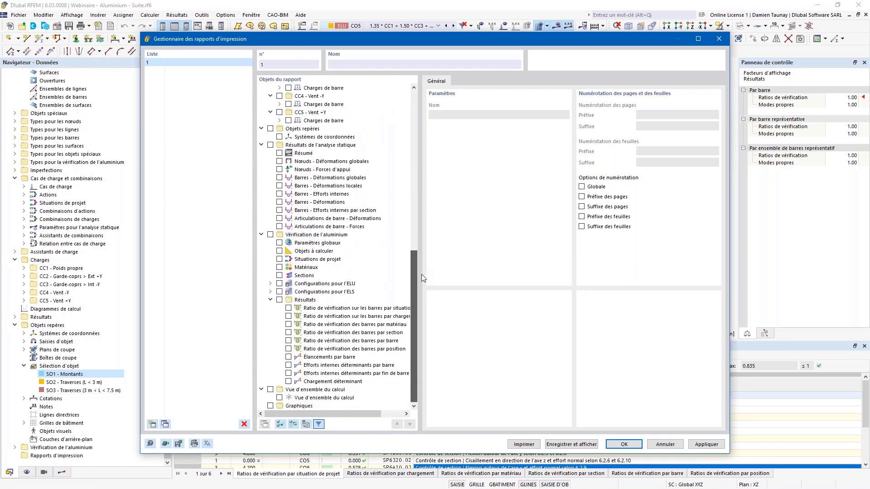
click(271, 235)
click(279, 243)
click(279, 251)
click(279, 259)
click(279, 268)
click(279, 275)
click(279, 283)
click(279, 292)
click(279, 300)
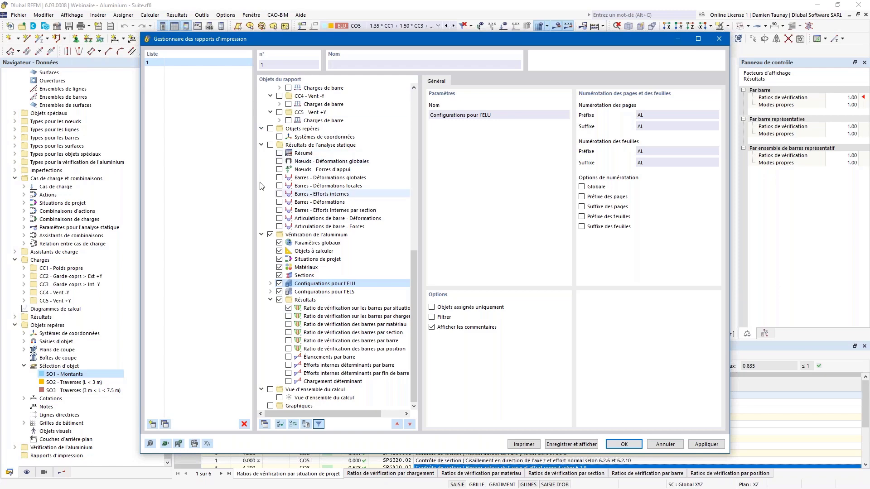
Step: Review the report contents and the filter options, rows and columns of the member ratios by design situation, keeping the current table filters
scroll(297, 245, up, 10)
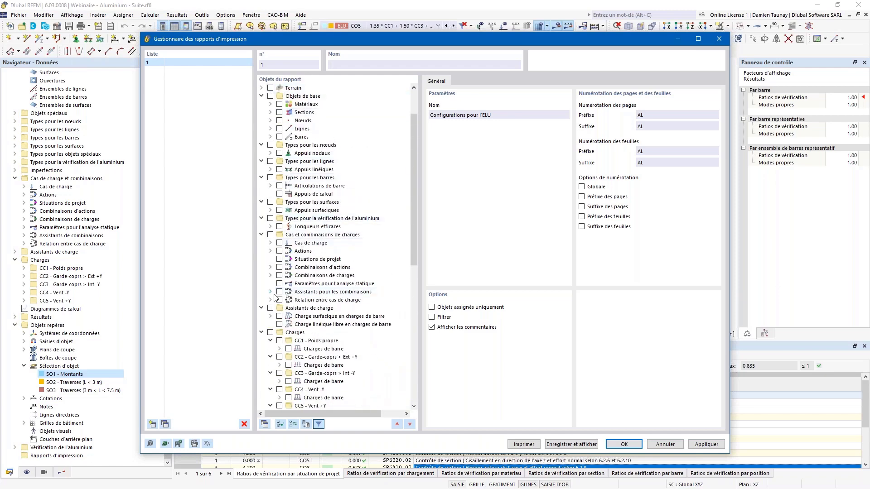
scroll(299, 257, down, 1)
scroll(299, 257, down, 8)
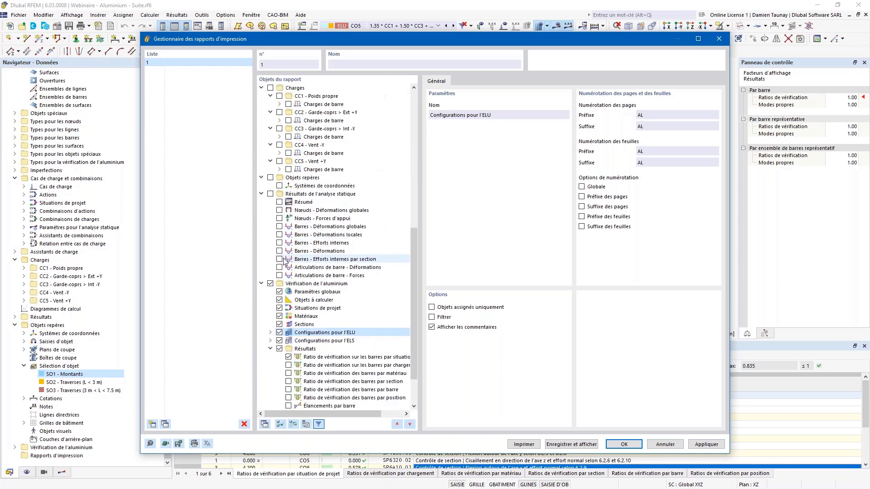
scroll(285, 264, down, 2)
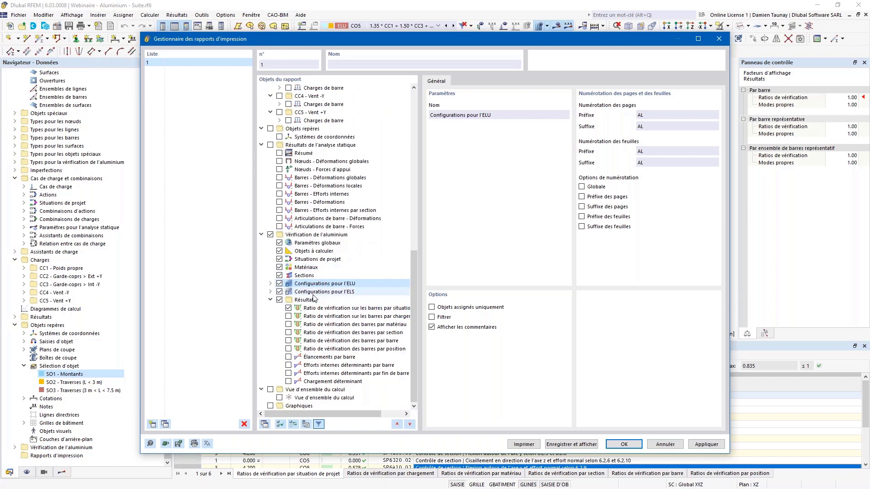
click(348, 308)
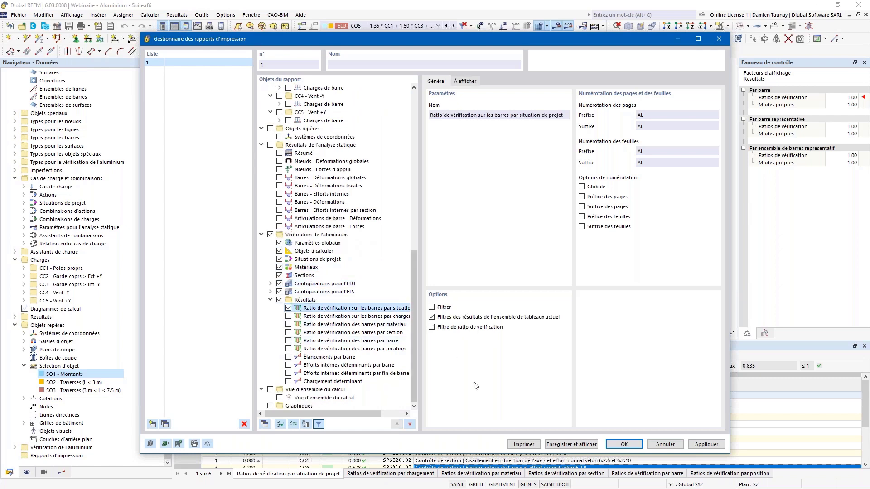
click(465, 81)
click(435, 81)
click(431, 328)
click(431, 327)
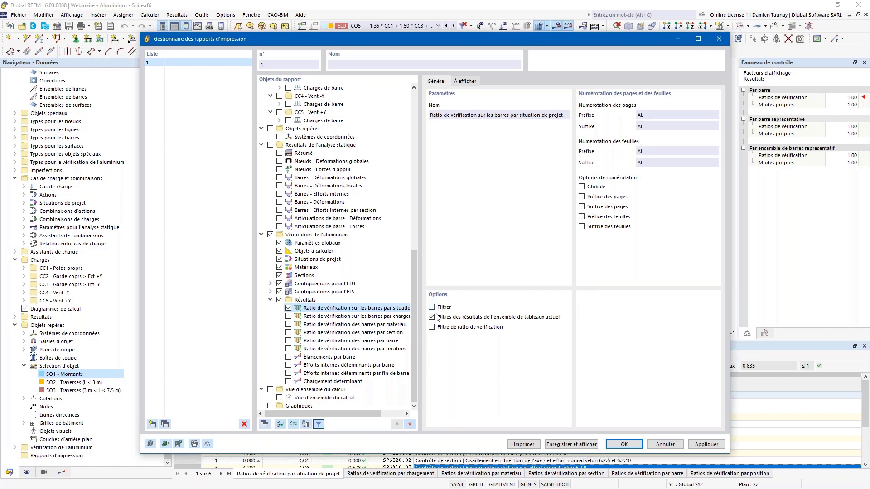
click(467, 81)
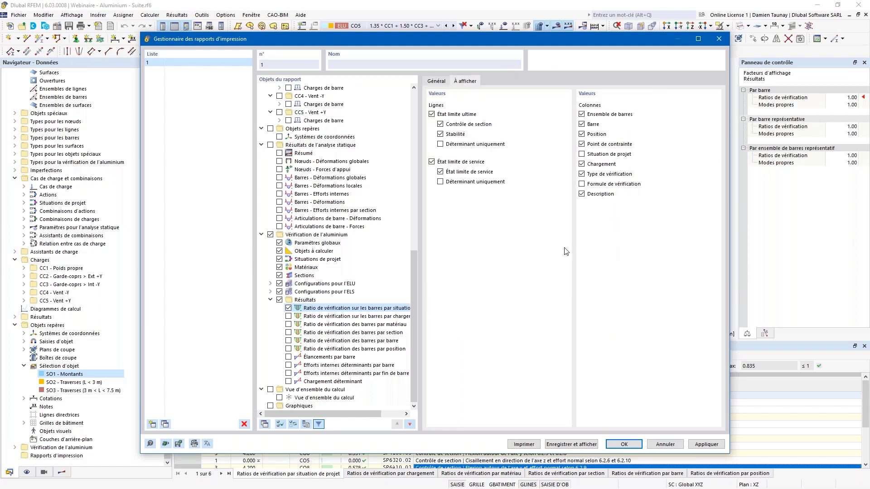
click(436, 81)
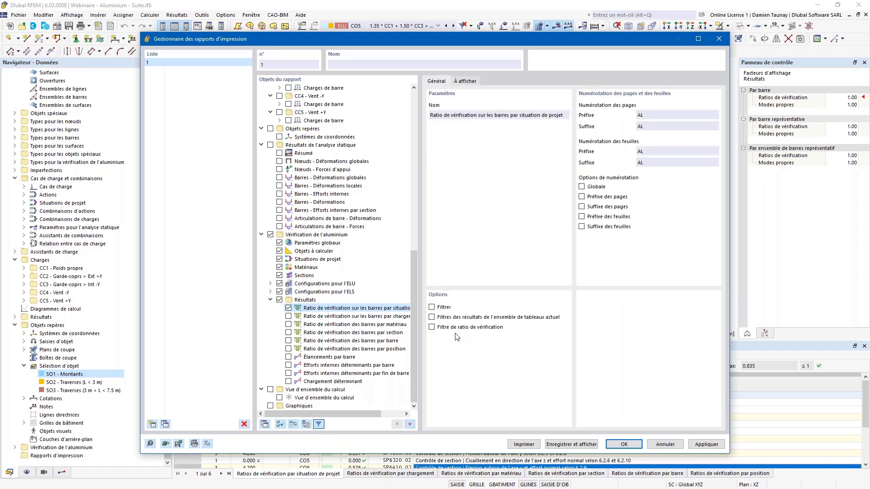
click(432, 317)
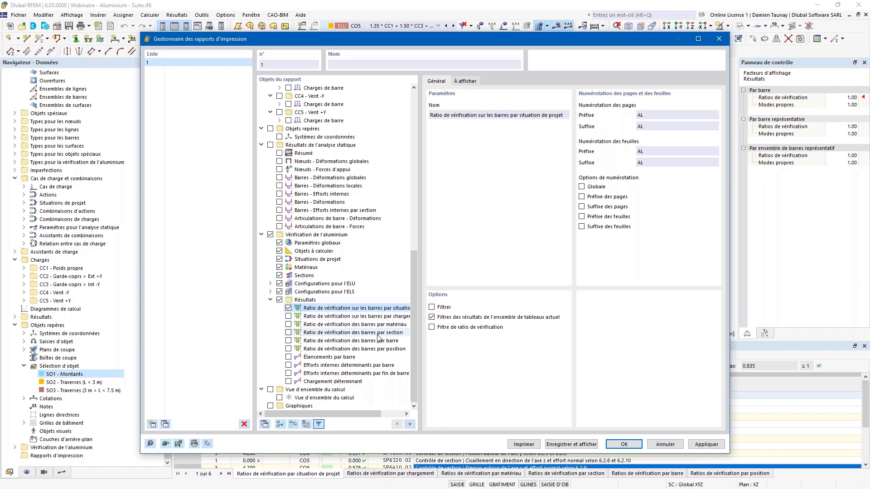
Step: Save the report selection and open printout report 1 from the navigator's model data
click(596, 447)
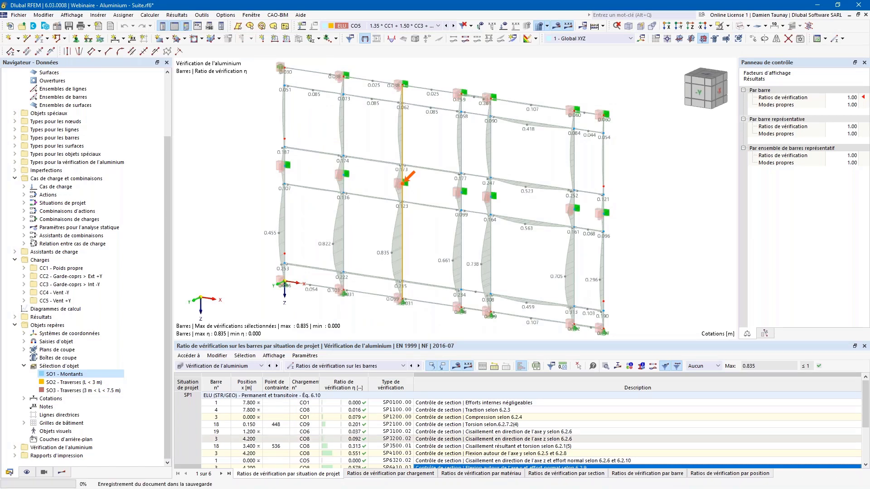
click(14, 456)
click(68, 375)
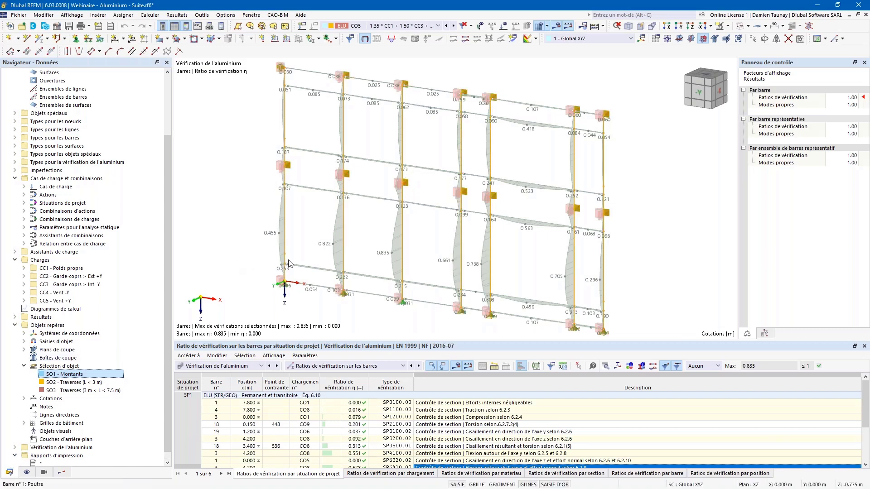
scroll(288, 260, down, 1)
scroll(288, 262, down, 1)
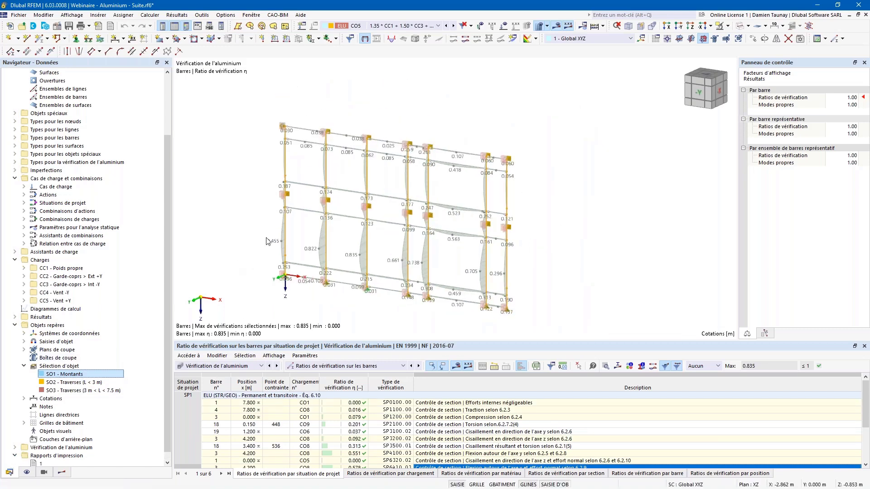
click(33, 464)
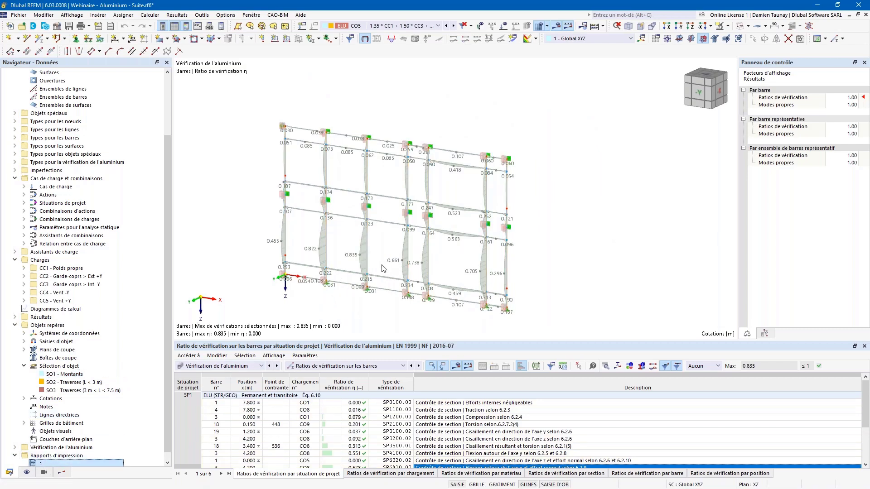
middle_drag(382, 265, 434, 246)
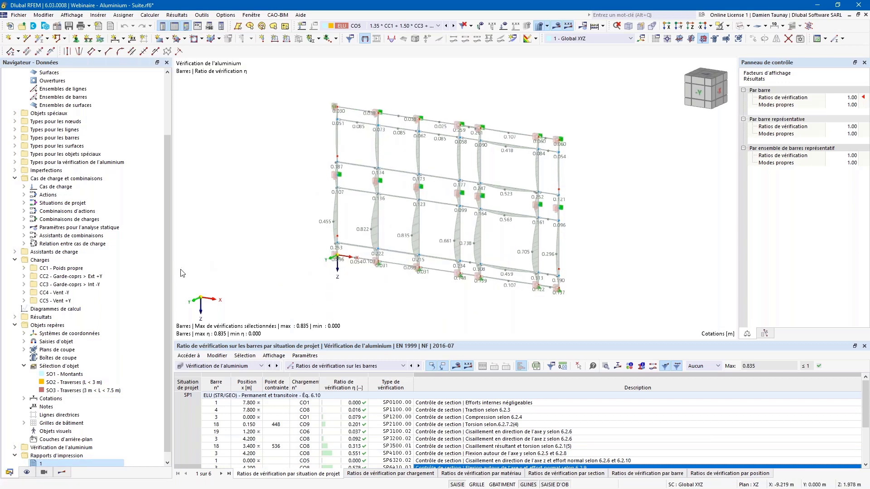
drag(320, 46, 397, 43)
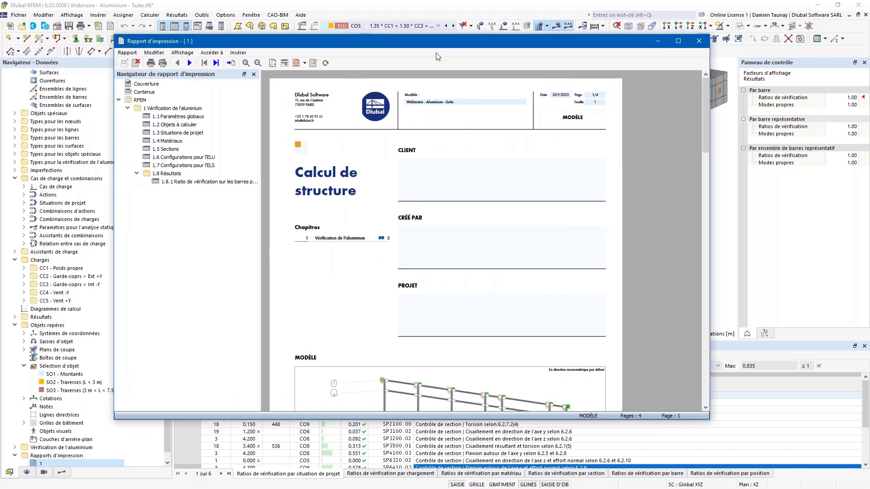
click(432, 6)
ctrl+middle_drag(509, 177, 483, 188)
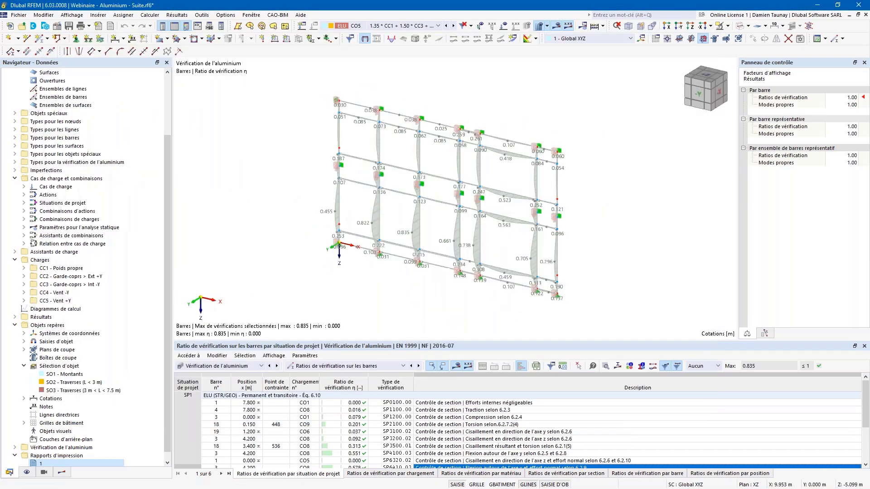
scroll(483, 188, down, 1)
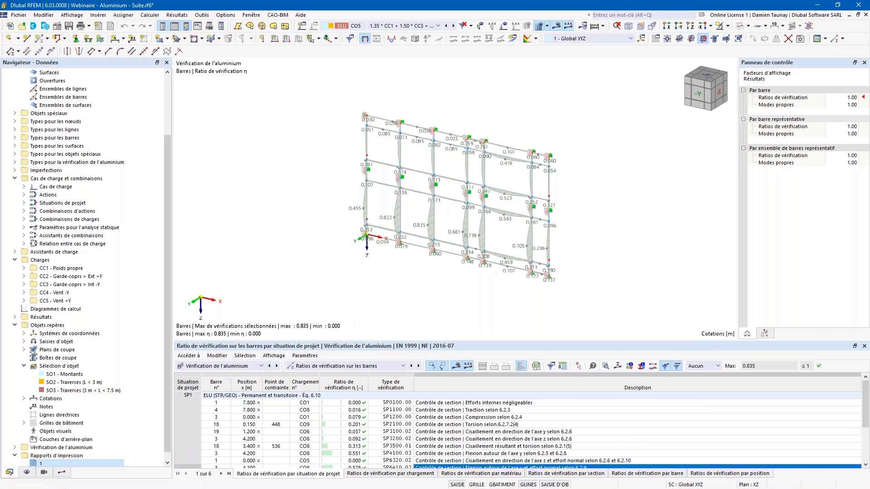
key(alt+Tab)
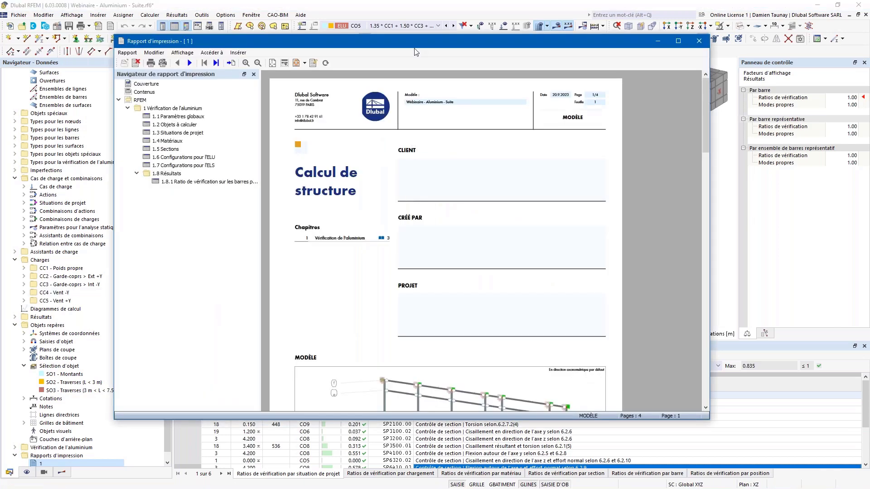
Step: Maximize the printout report window and fit the page display to the window width
drag(417, 38, 425, 92)
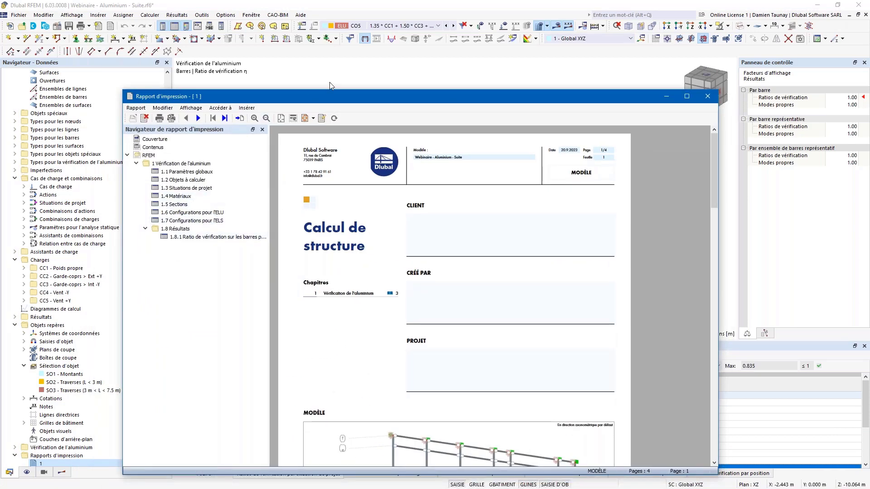
drag(350, 100, 344, 68)
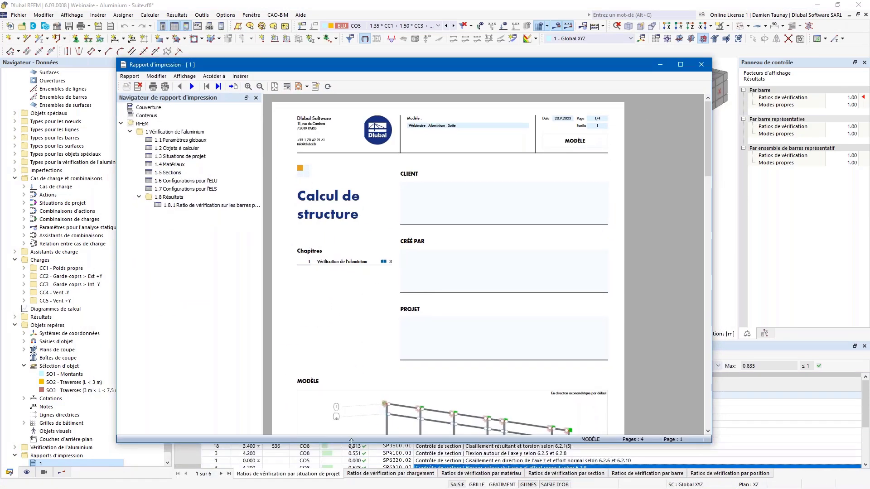
click(679, 64)
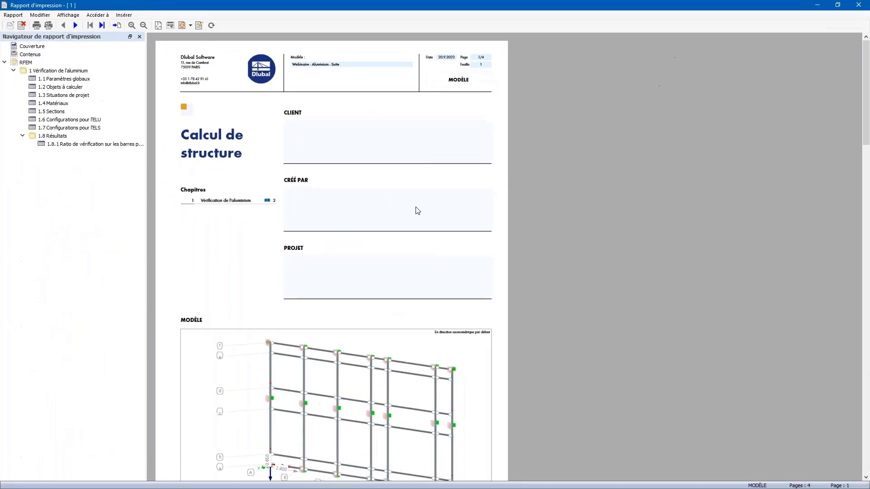
scroll(417, 210, down, 2)
click(182, 25)
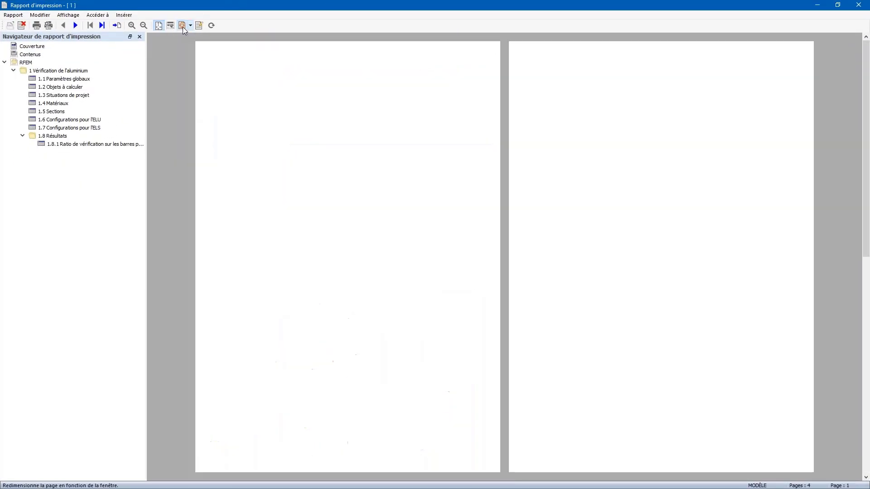
click(191, 26)
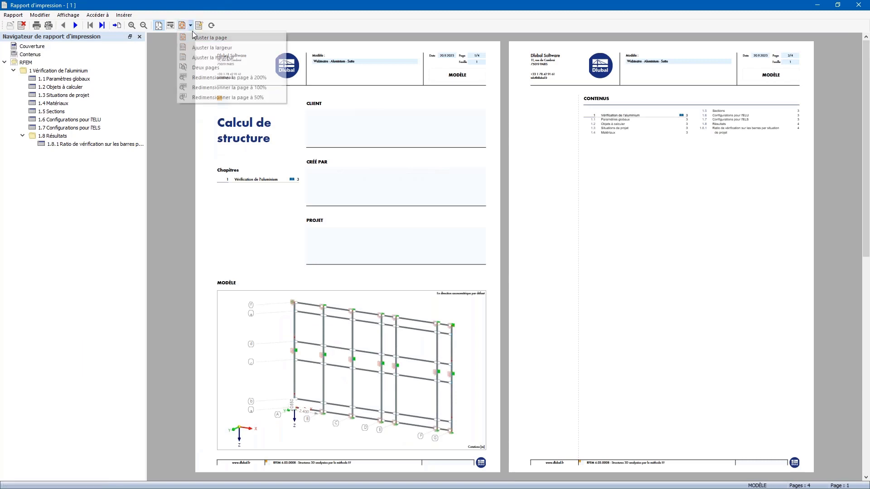
click(207, 51)
Step: Examine the report's cover page and the editing options available for the global parameters and cover entries
scroll(441, 187, down, 10)
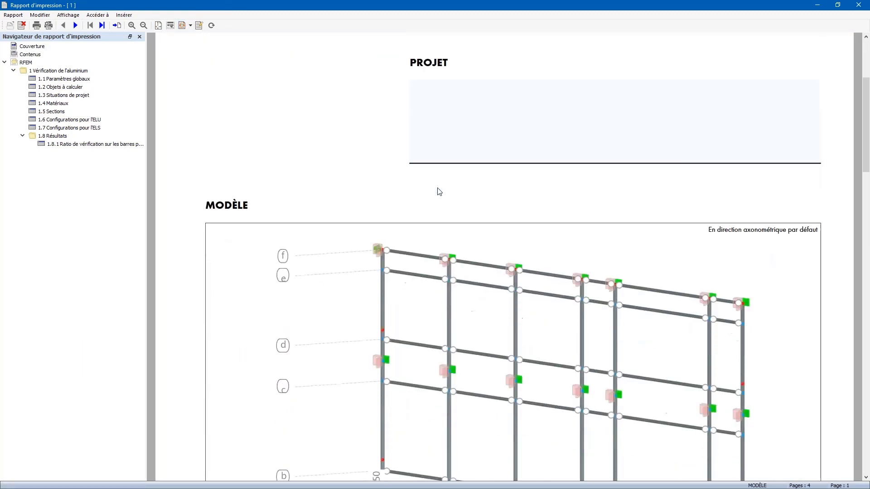
scroll(396, 219, up, 5)
scroll(390, 228, down, 2)
scroll(391, 225, up, 5)
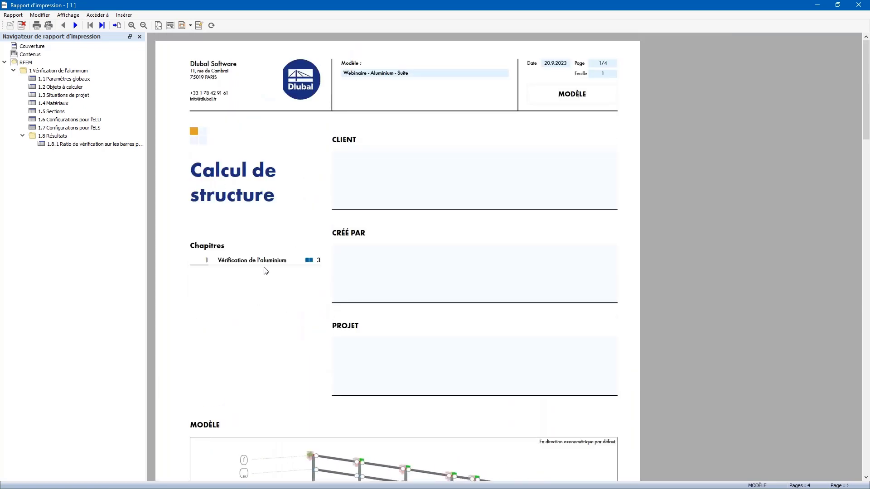
click(56, 79)
right_click(54, 81)
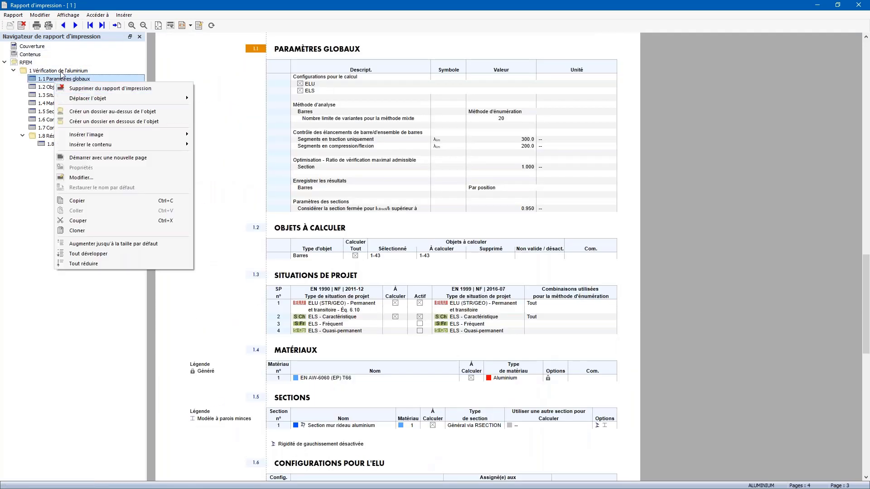
click(41, 71)
click(28, 46)
right_click(28, 46)
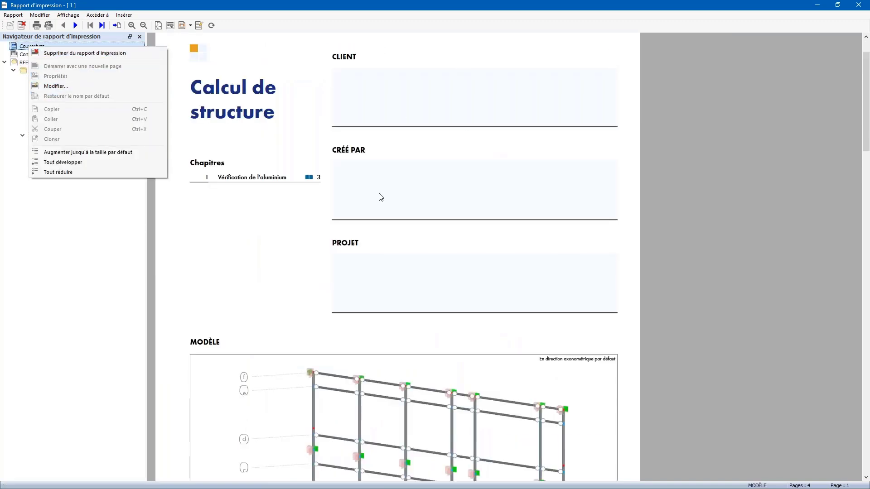
click(290, 284)
Step: Read through the report from the cover model image and contents to the aluminium design tables and member ratios by design situation
scroll(292, 271, down, 3)
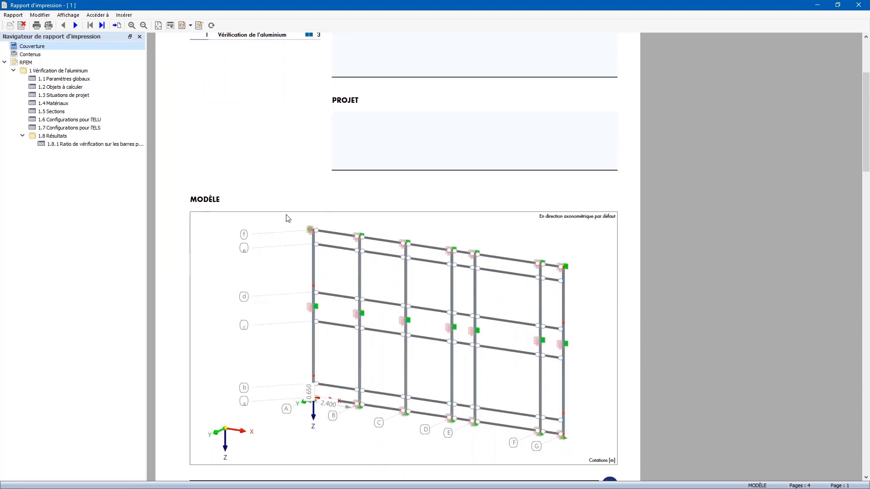
scroll(315, 227, down, 3)
scroll(315, 228, down, 2)
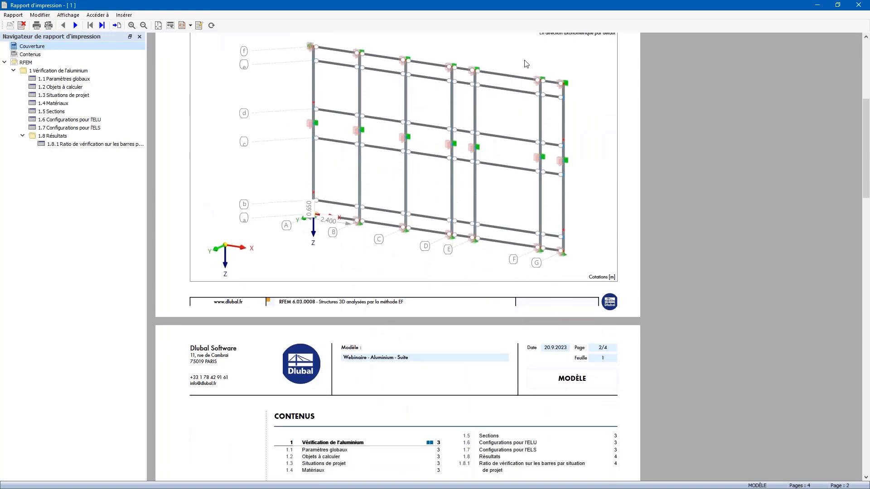
scroll(481, 223, down, 6)
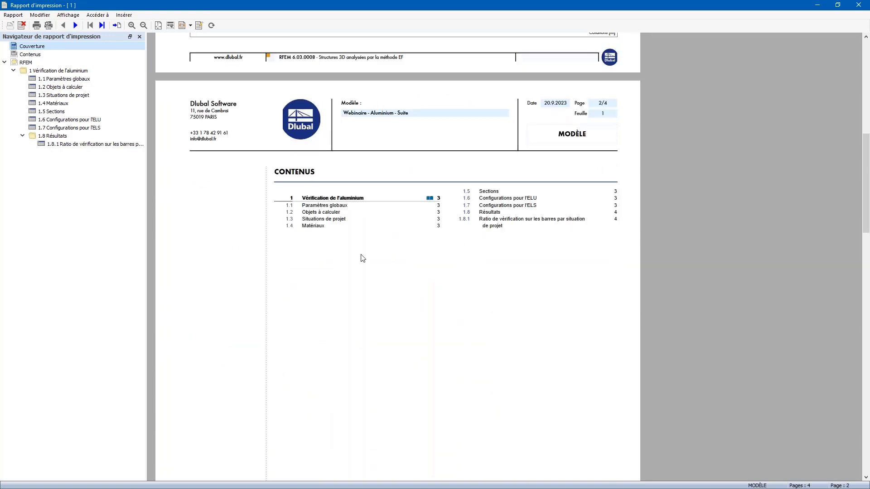
scroll(362, 280, down, 9)
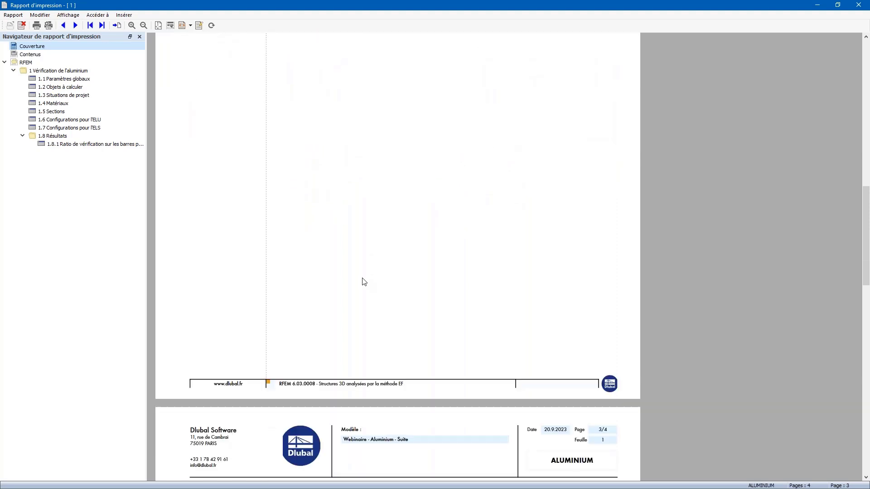
scroll(364, 281, down, 10)
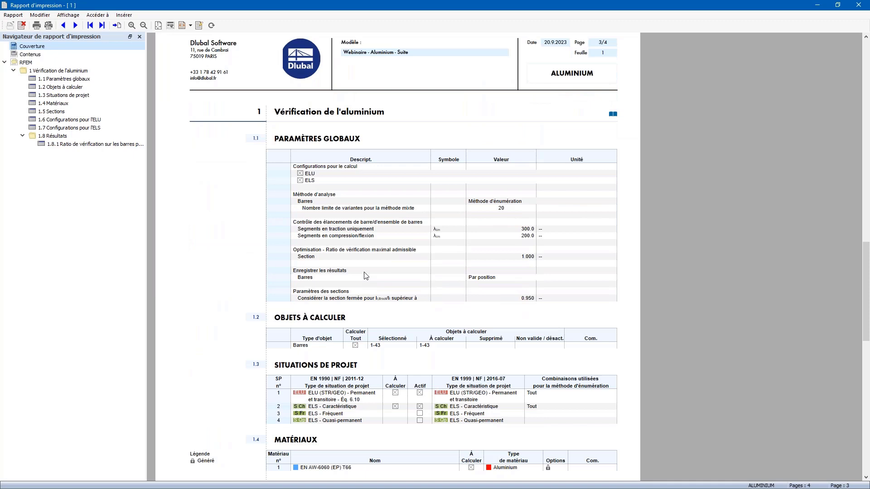
scroll(362, 234, down, 5)
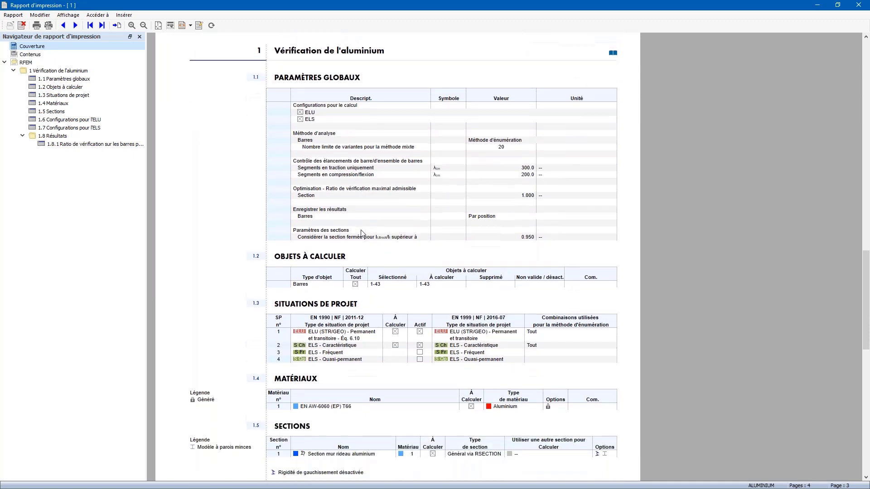
scroll(355, 206, down, 3)
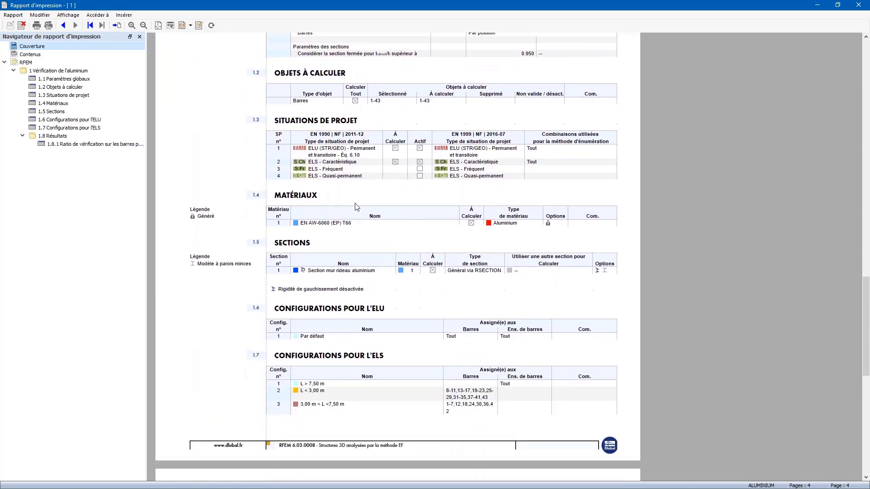
scroll(355, 216, down, 1)
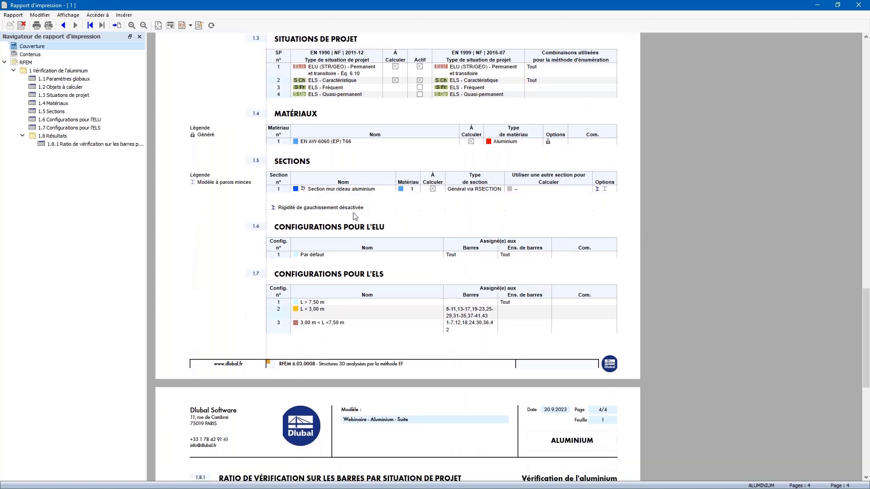
scroll(355, 216, down, 3)
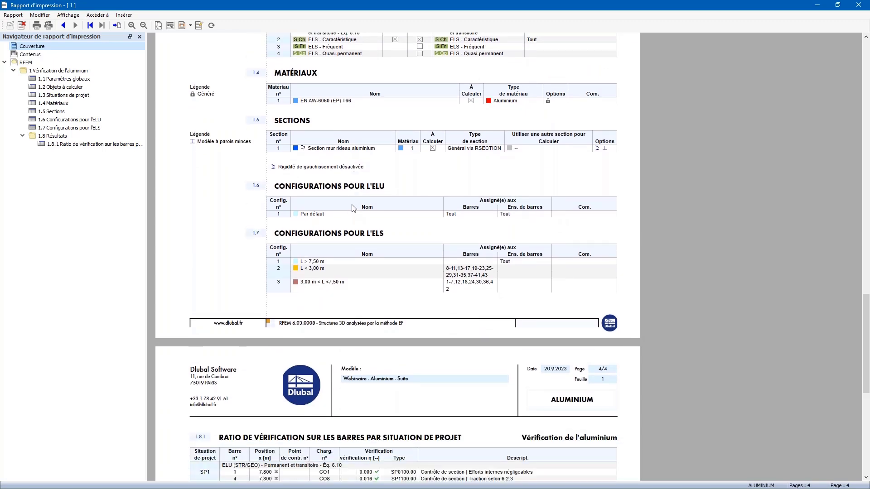
scroll(354, 207, down, 2)
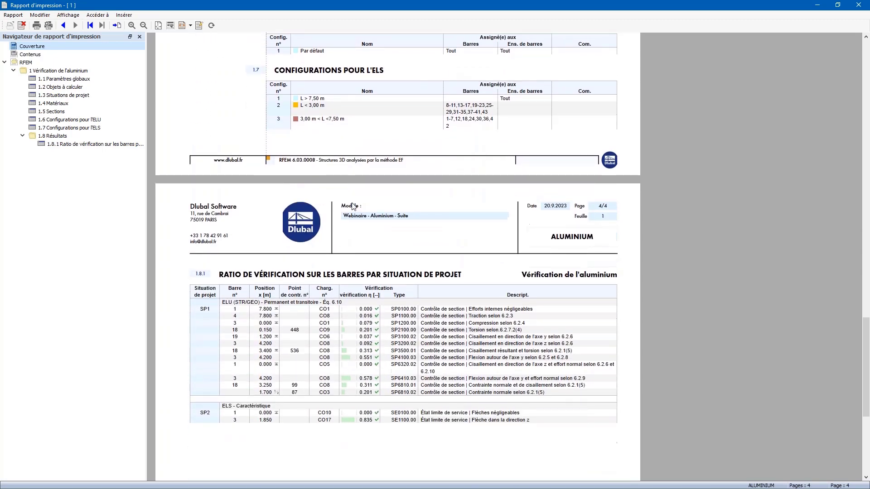
scroll(386, 381, down, 1)
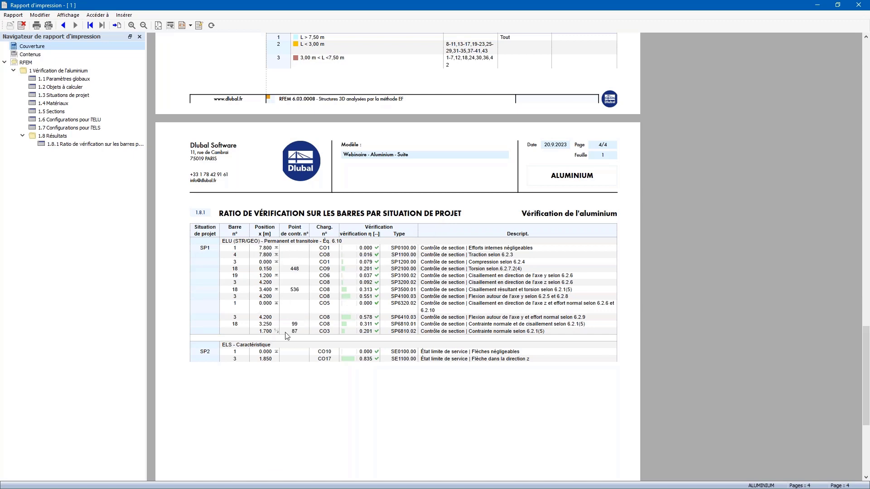
scroll(287, 319, down, 1)
scroll(287, 319, down, 1)
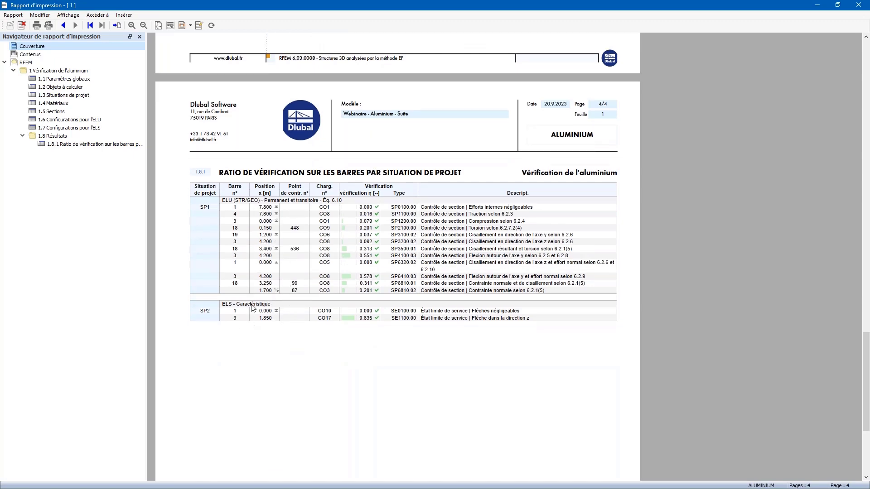
Step: Restore the report window to its reduced size, check the report selection in the printout report manager and close the manager
double_click(619, 6)
drag(416, 71, 416, 72)
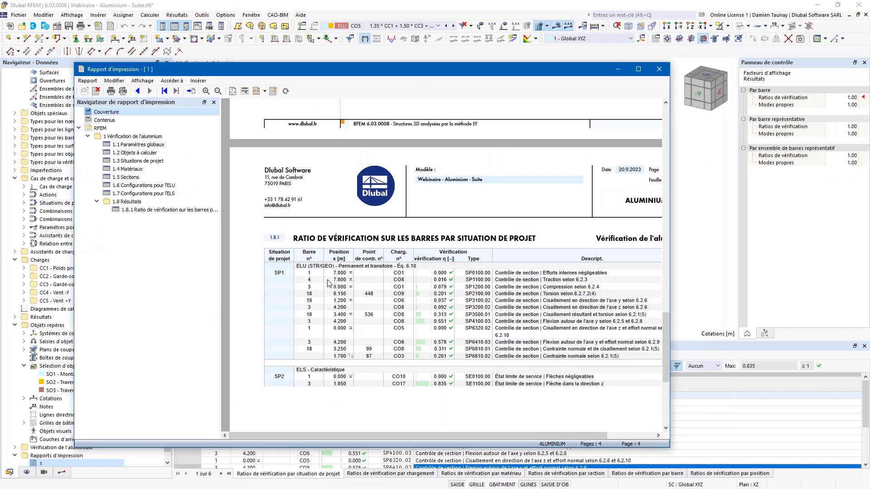
click(275, 92)
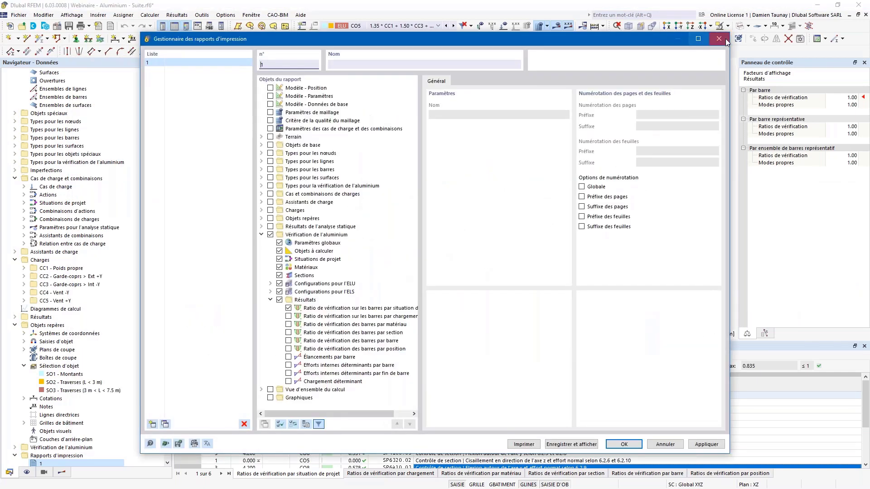
click(724, 37)
Step: Bring the report back up to check which external content can be inserted, including images and PDFs, and return to the model
click(100, 488)
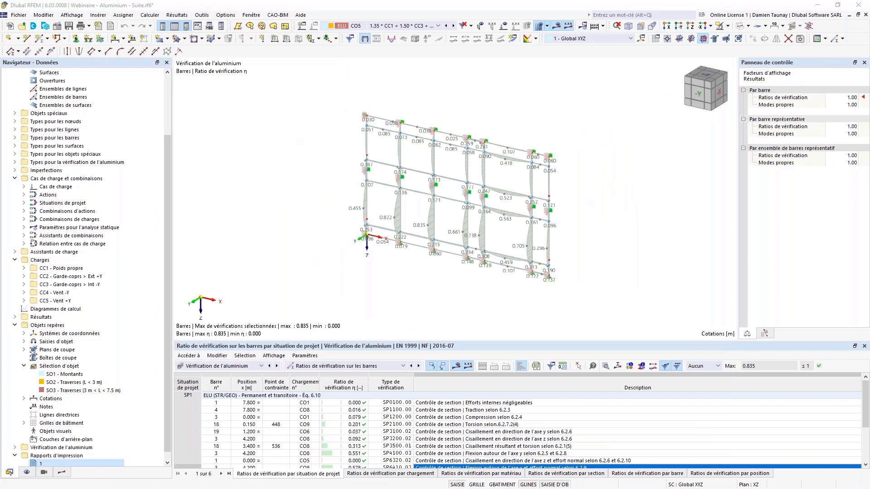
click(205, 82)
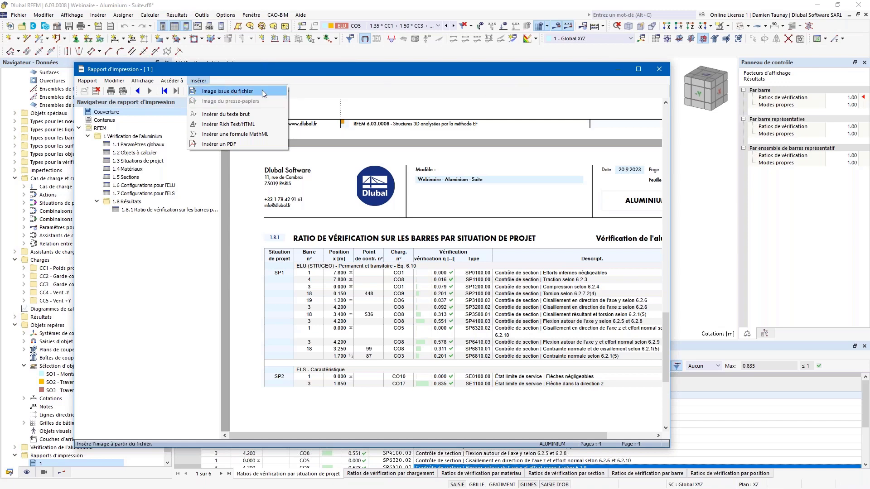
click(682, 198)
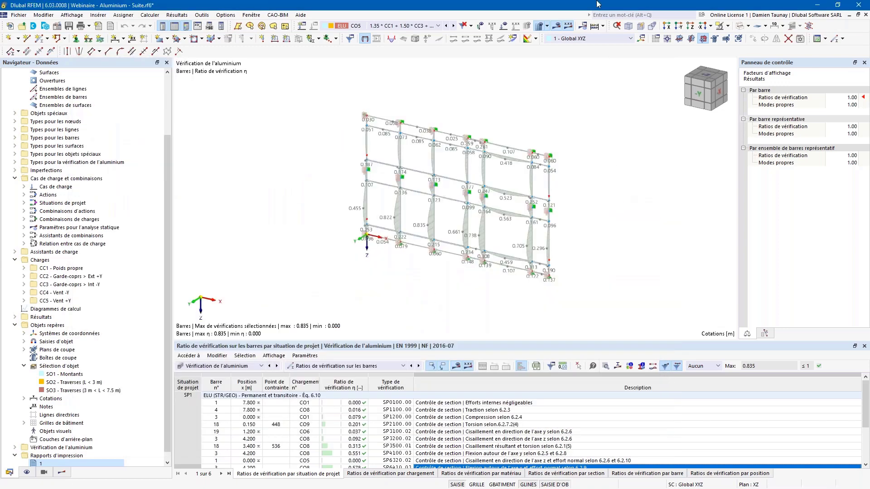
Step: Fit the model in the view and hide the ultimate limit state checks in the results so only serviceability ratios are displayed
click(628, 28)
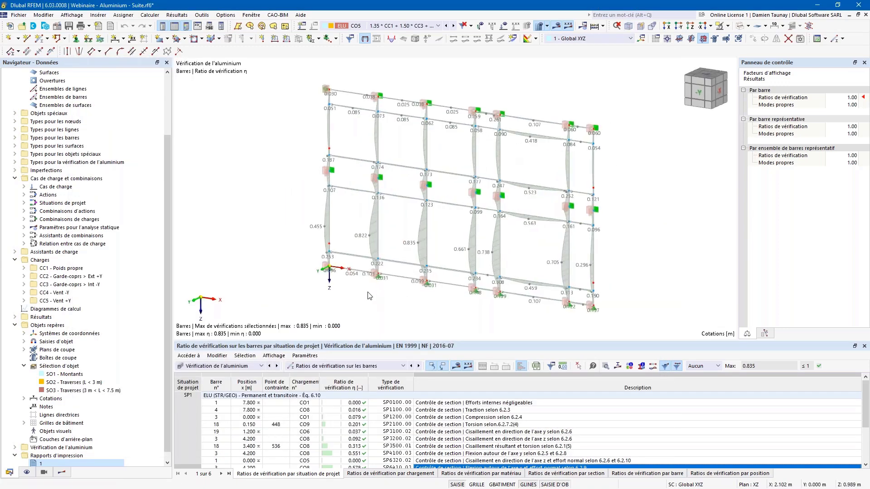
click(61, 472)
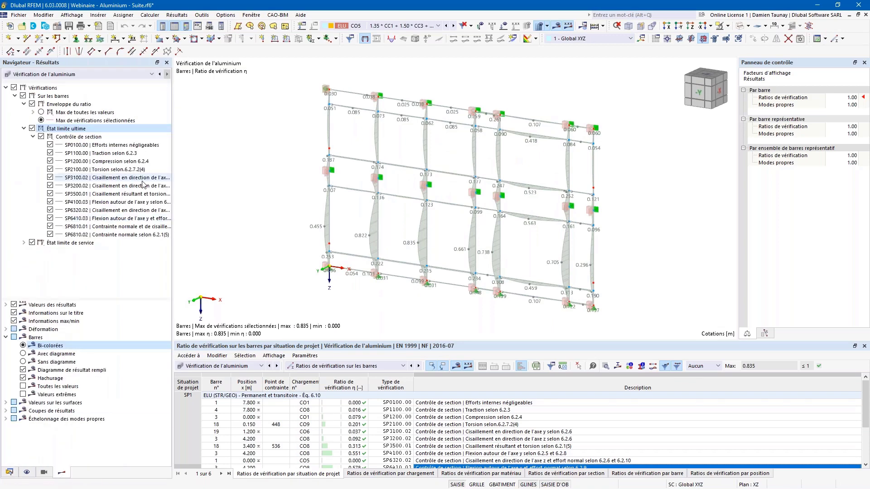
click(32, 129)
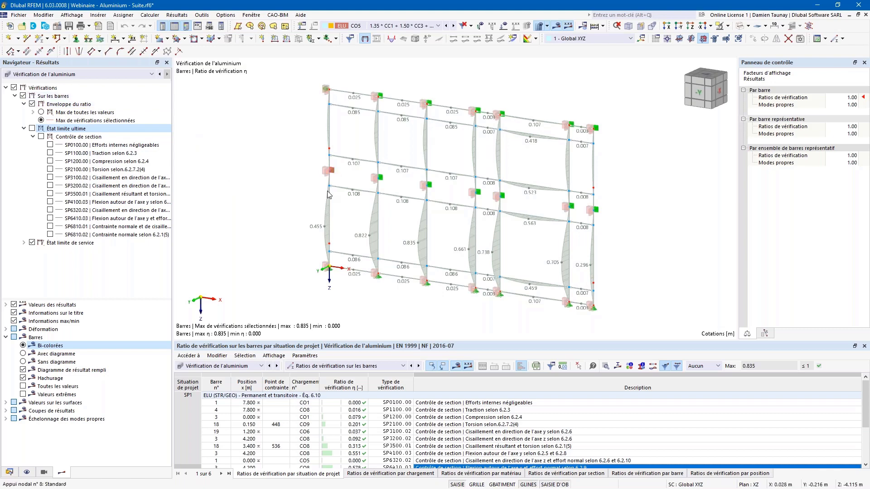
Step: Send the serviceability ratio graphic to printout report 1 with window filling, a 50% height ratio and no automatic height adjustment
click(88, 25)
click(93, 51)
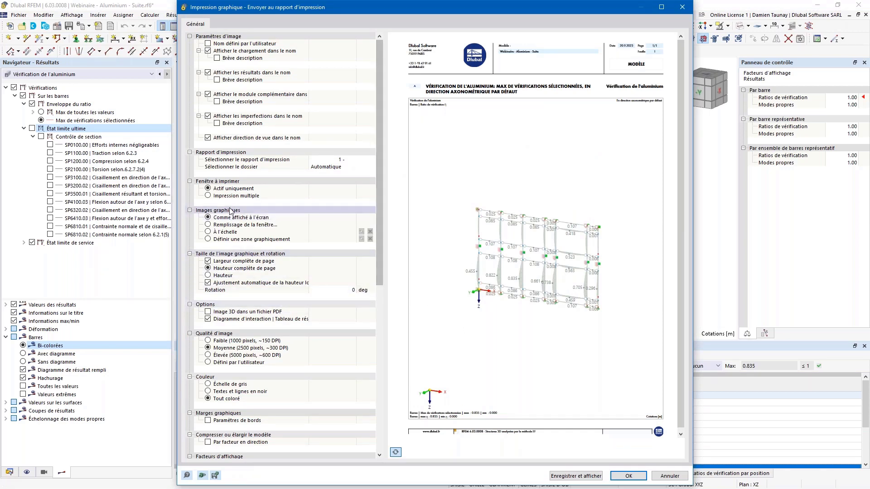
click(208, 275)
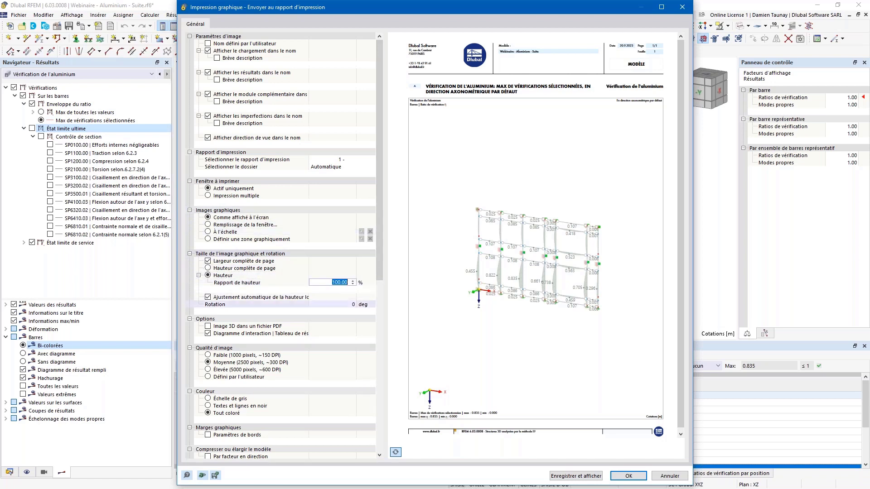
text(50)
key(Tab)
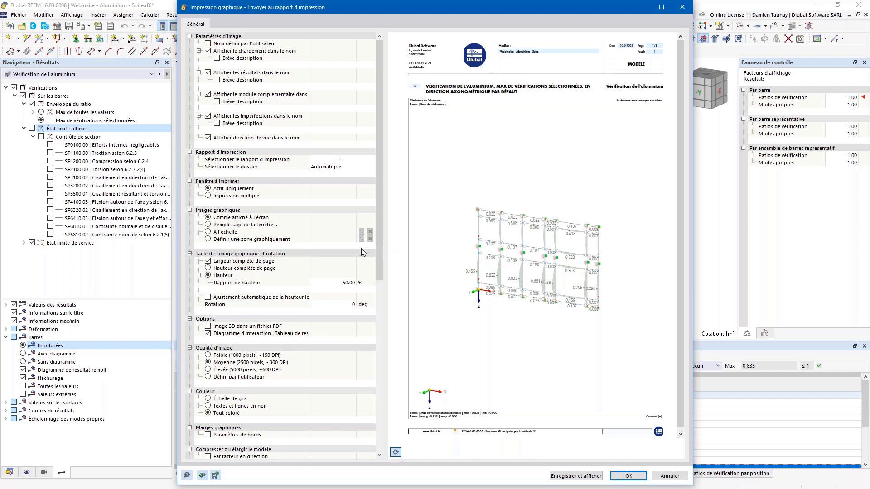
click(208, 225)
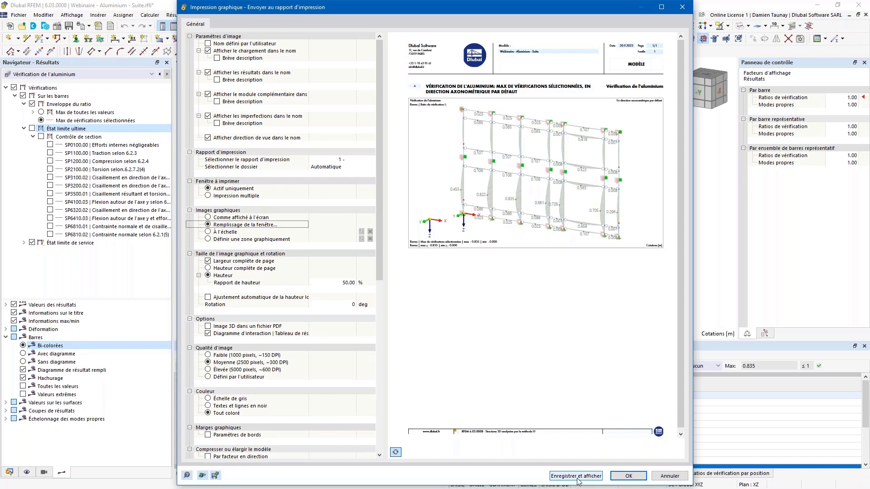
click(628, 475)
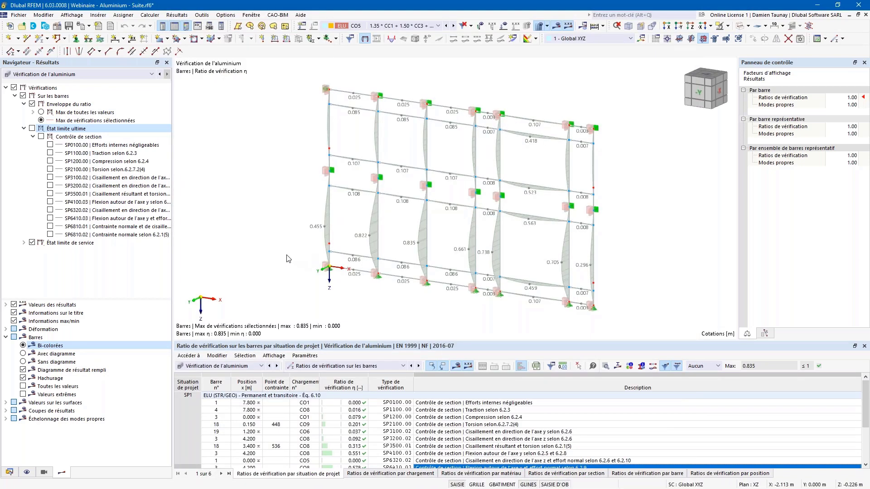
Step: Display the ultimate limit state checks instead of the serviceability ones and show the member results without diagrams
click(32, 129)
click(32, 243)
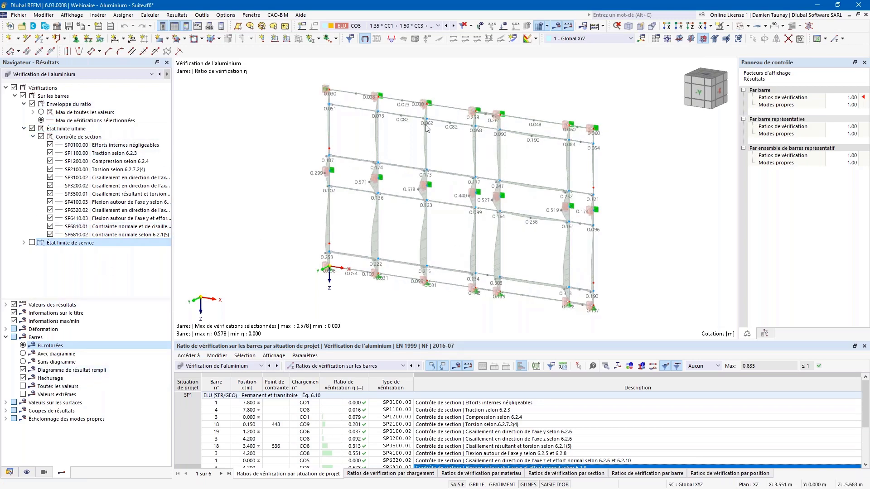
click(22, 362)
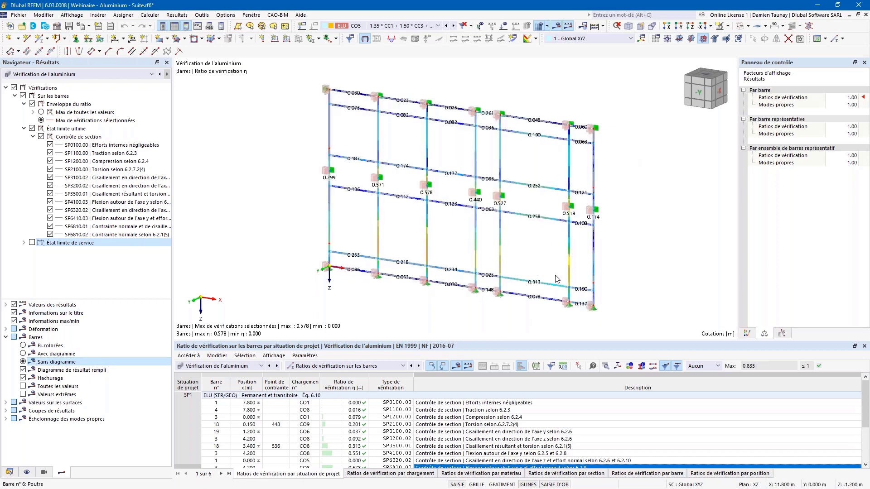
Step: Send the ultimate limit state ratio graphic with its colour scale to printout report 1 and open the report at its results section
click(82, 27)
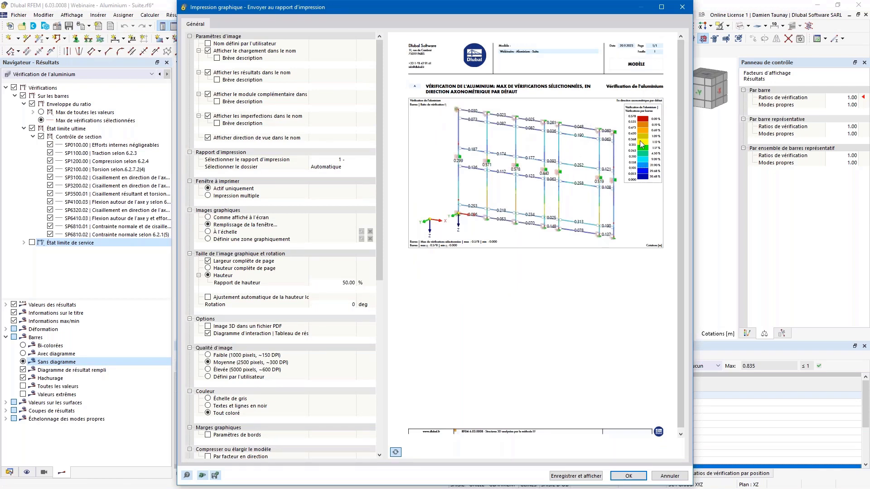
scroll(312, 273, down, 12)
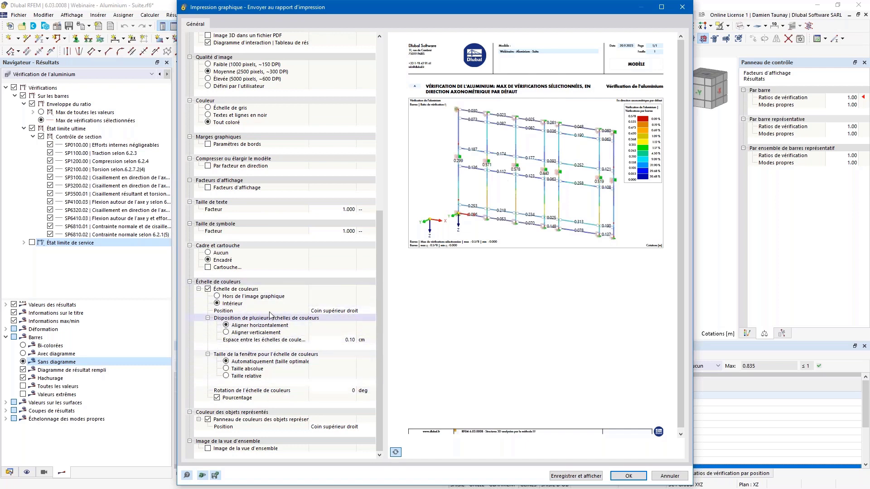
click(583, 479)
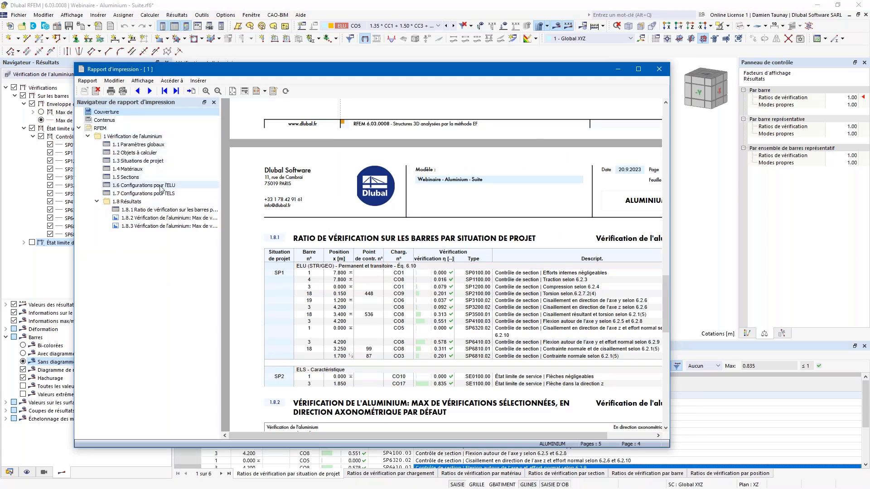
click(164, 209)
scroll(453, 226, down, 3)
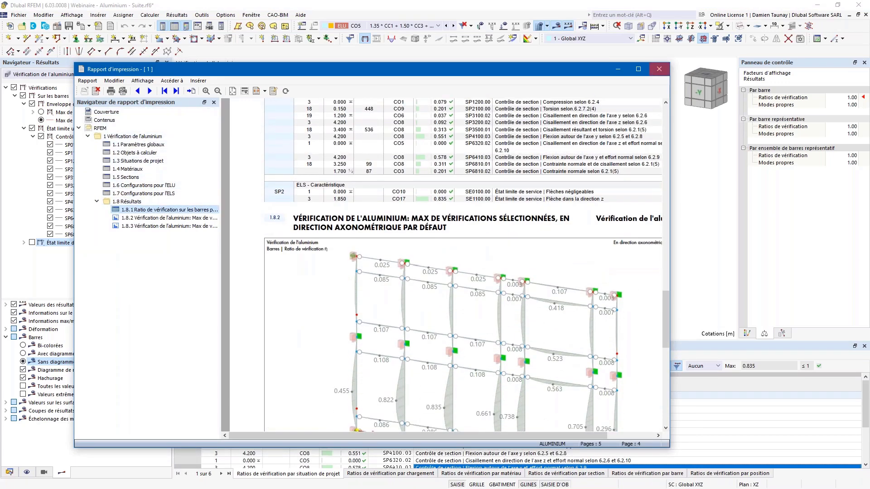
Step: Maximize the printout report window and examine the ratio graphics in the results section on pages 4 and 5
click(638, 68)
scroll(496, 234, down, 10)
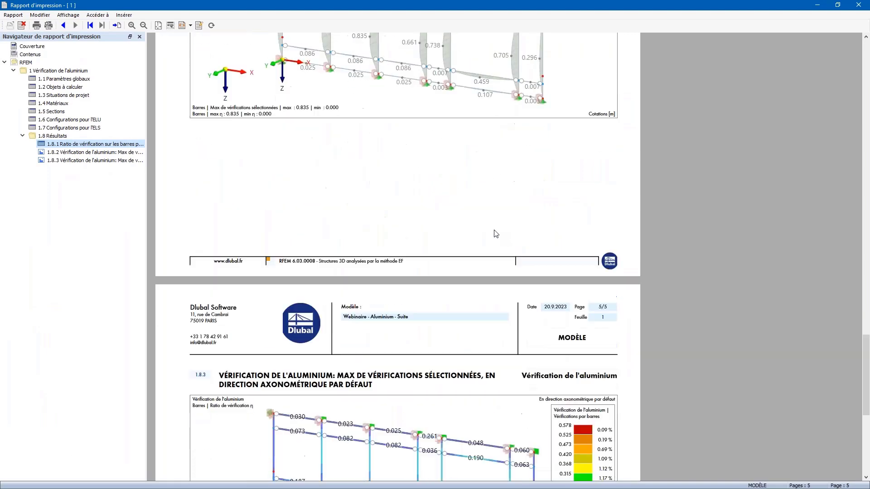
scroll(496, 233, down, 5)
scroll(469, 273, up, 10)
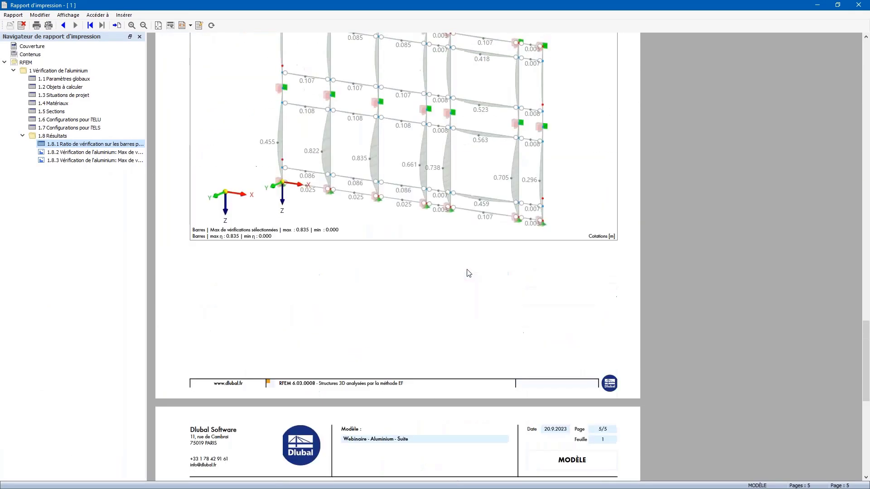
scroll(468, 273, up, 3)
Step: Try to move the serviceability ratio graphic below the ultimate limit state graphic in the report's results section
click(43, 153)
mouse_move(42, 154)
mouse_down()
mouse_move(34, 75)
mouse_move(52, 160)
mouse_up()
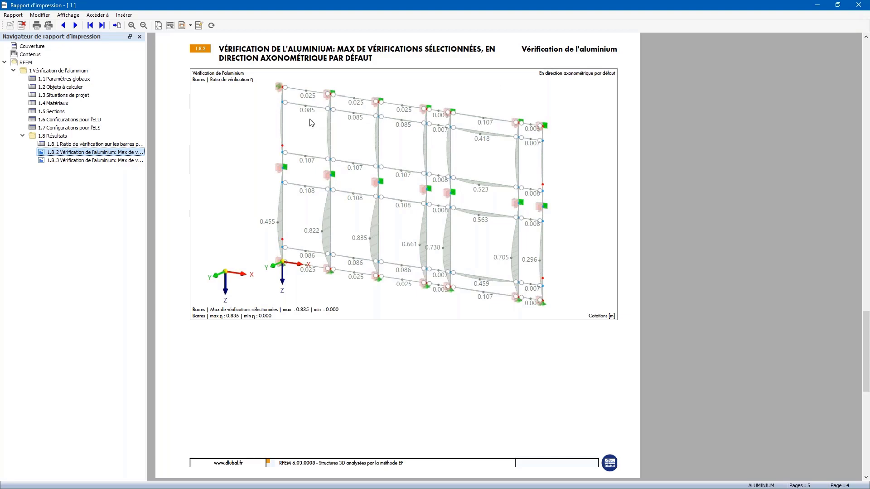
scroll(189, 183, up, 10)
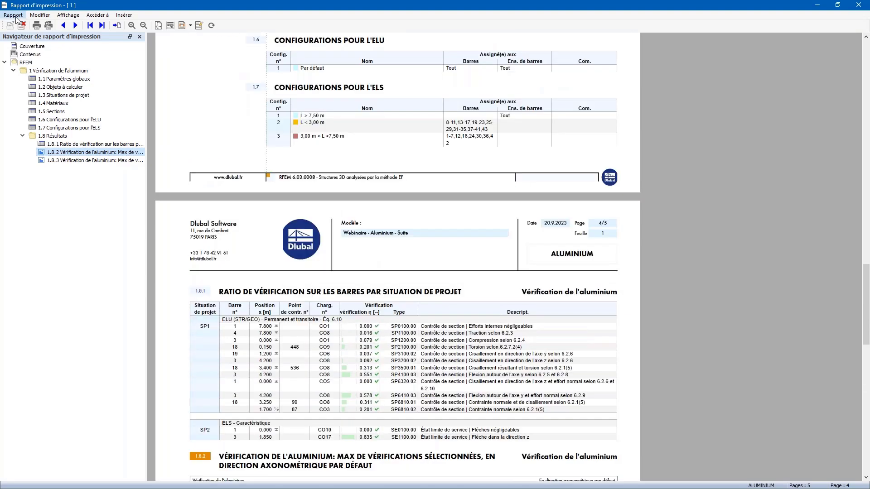
Step: Check the report's printing and PDF/HTML export options, close the printout report and minimize the main program window
click(13, 15)
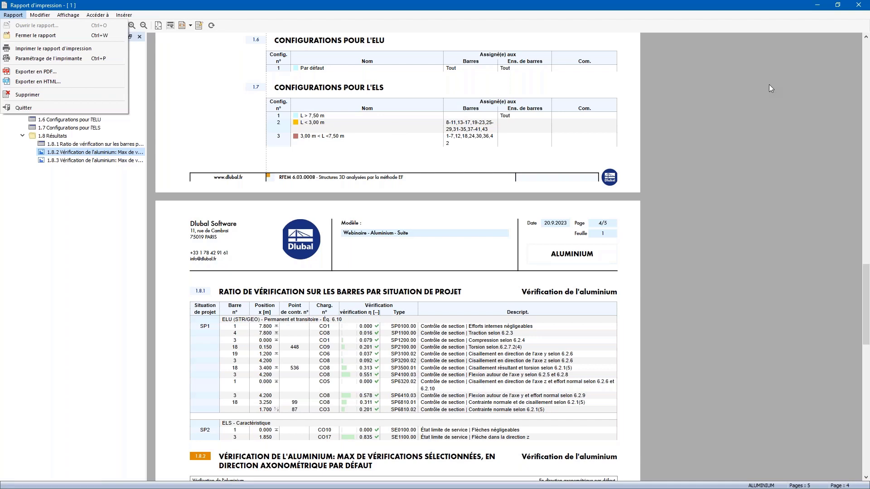
click(859, 6)
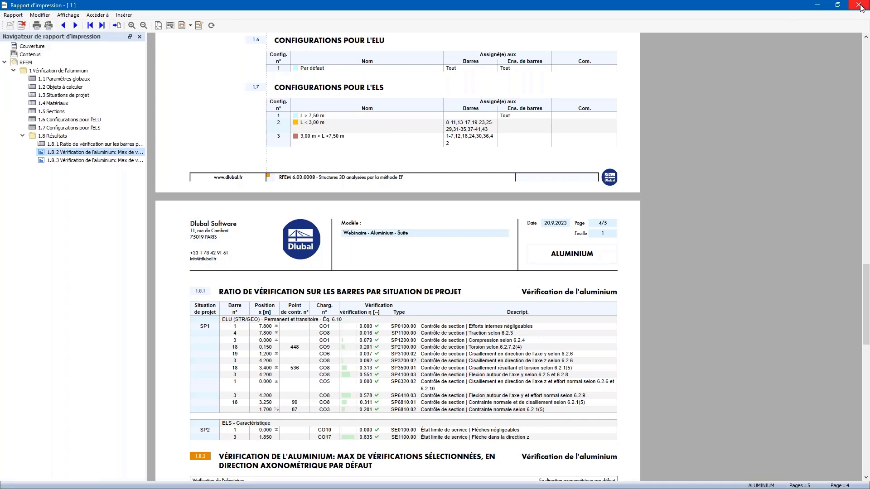
click(823, 9)
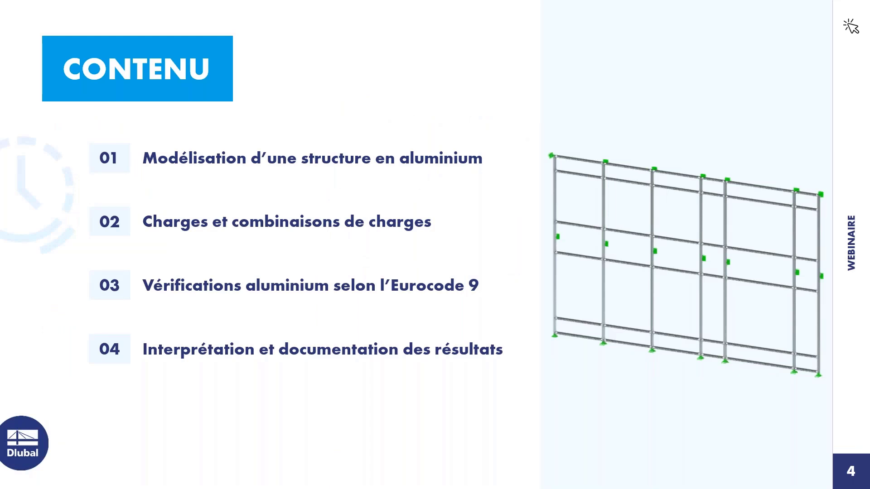
key(Right)
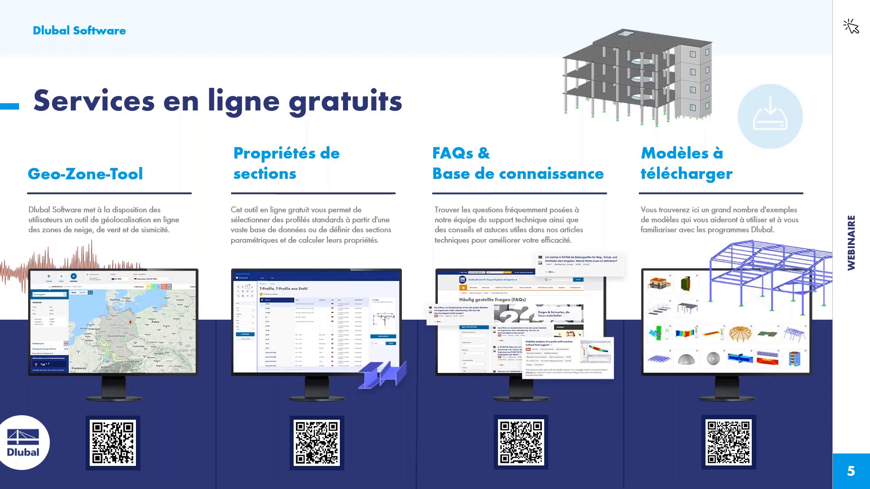
key(Right)
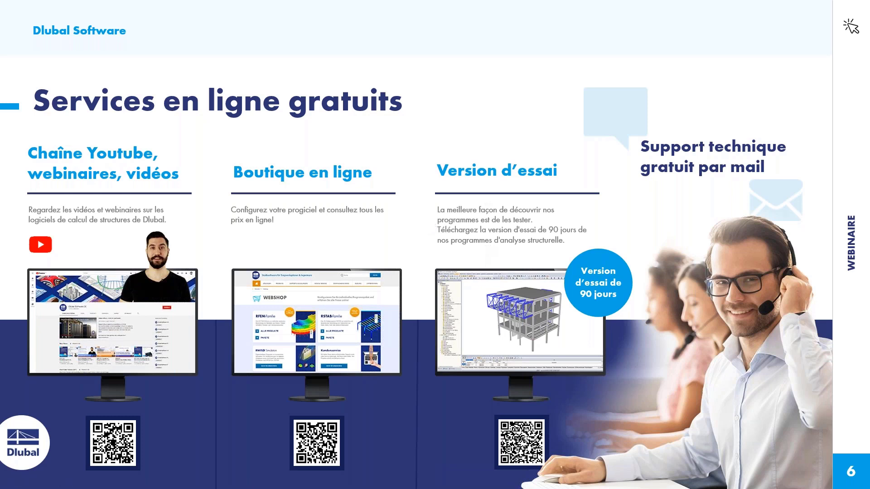
key(Right)
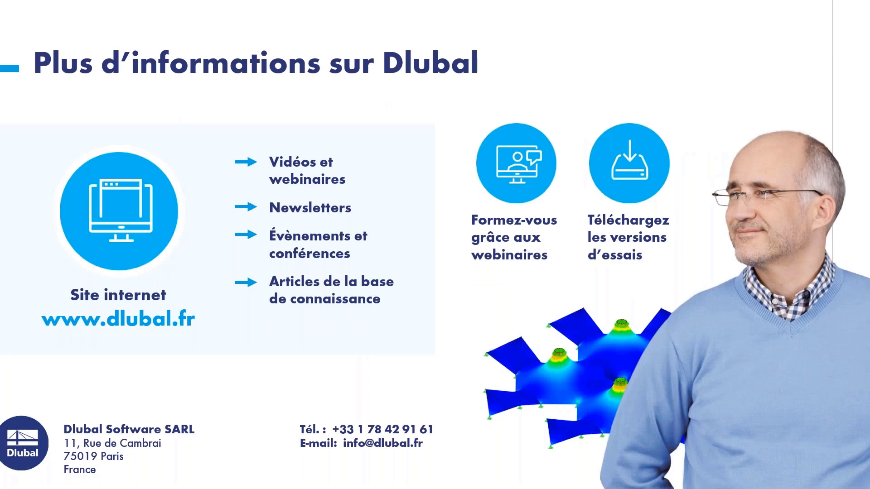